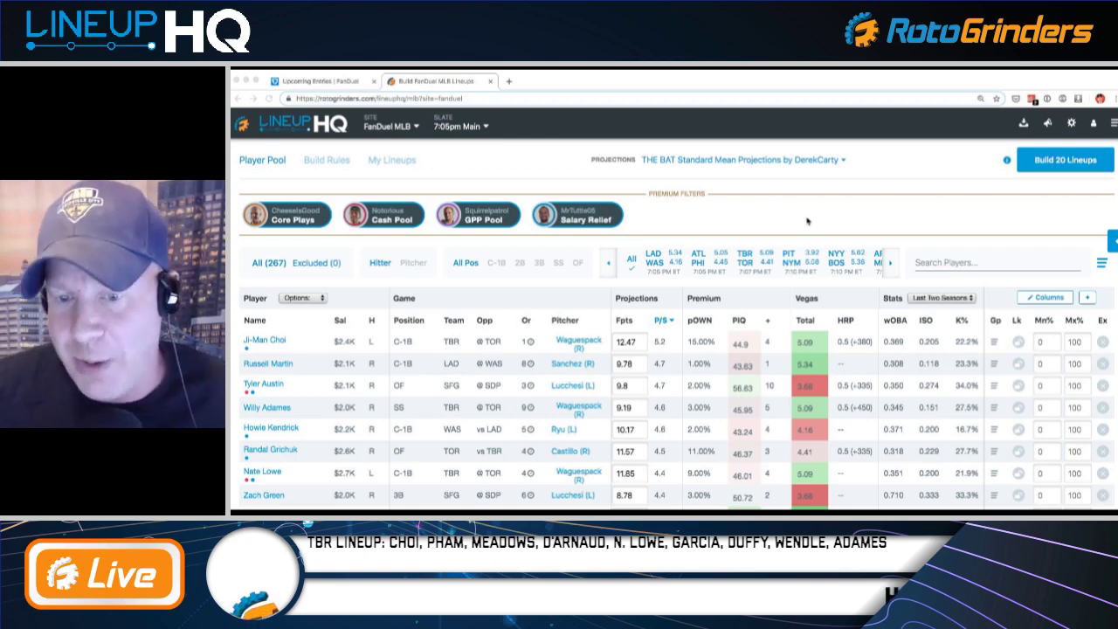
Look through the hitters in the 7:05pm Main slate's player pool, including their projections, projected ownership and Vegas totals
scroll(808, 221, "up", 1)
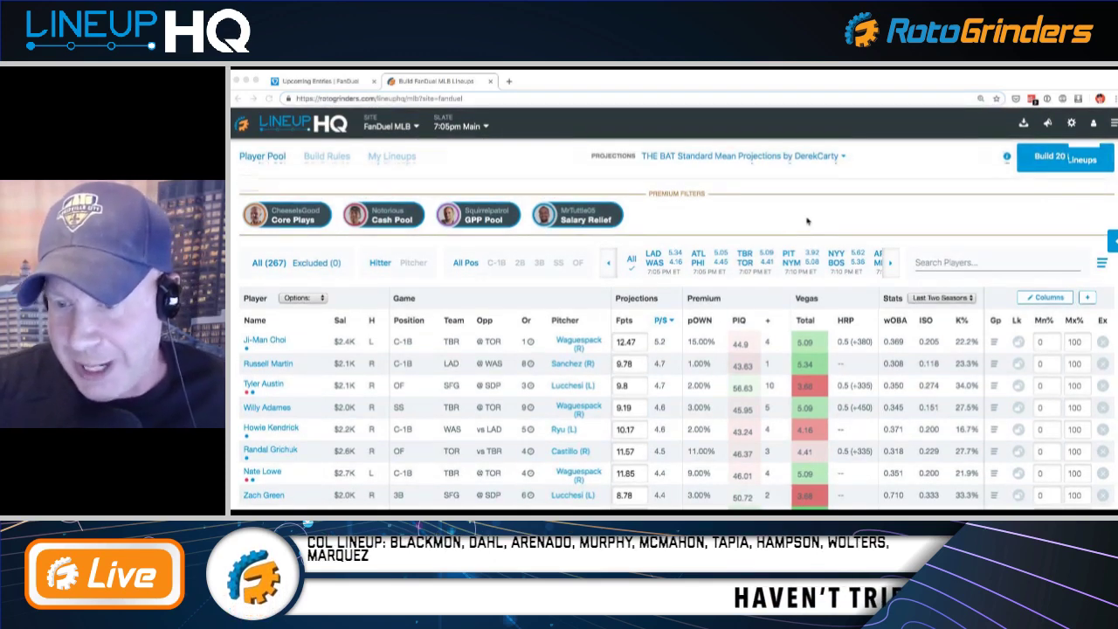
scroll(721, 379, "up", 1)
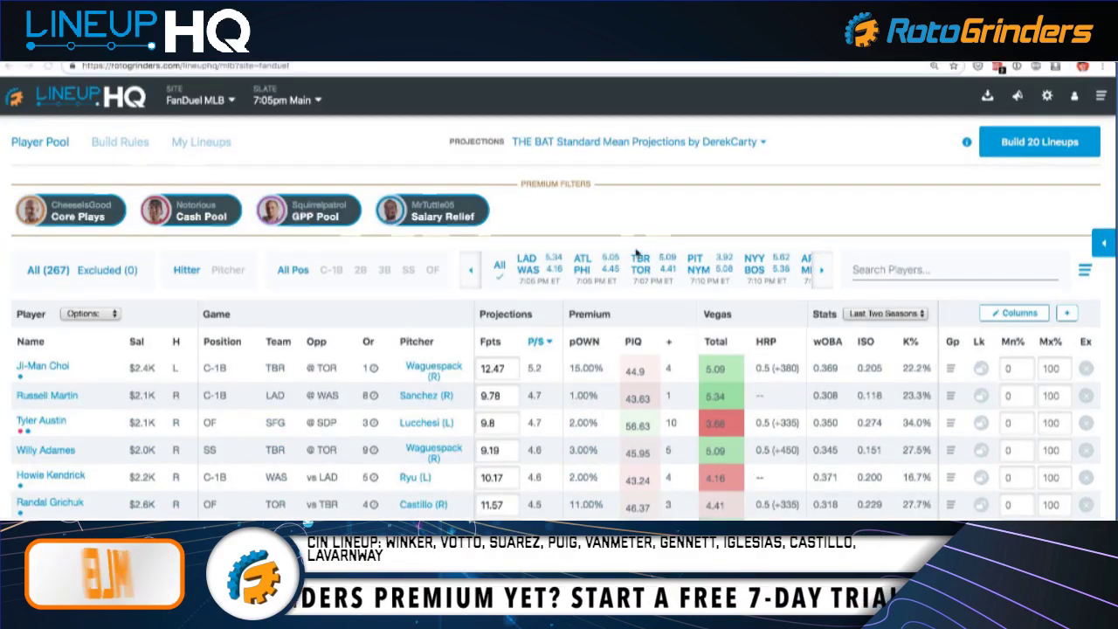
scroll(746, 253, "down", 3)
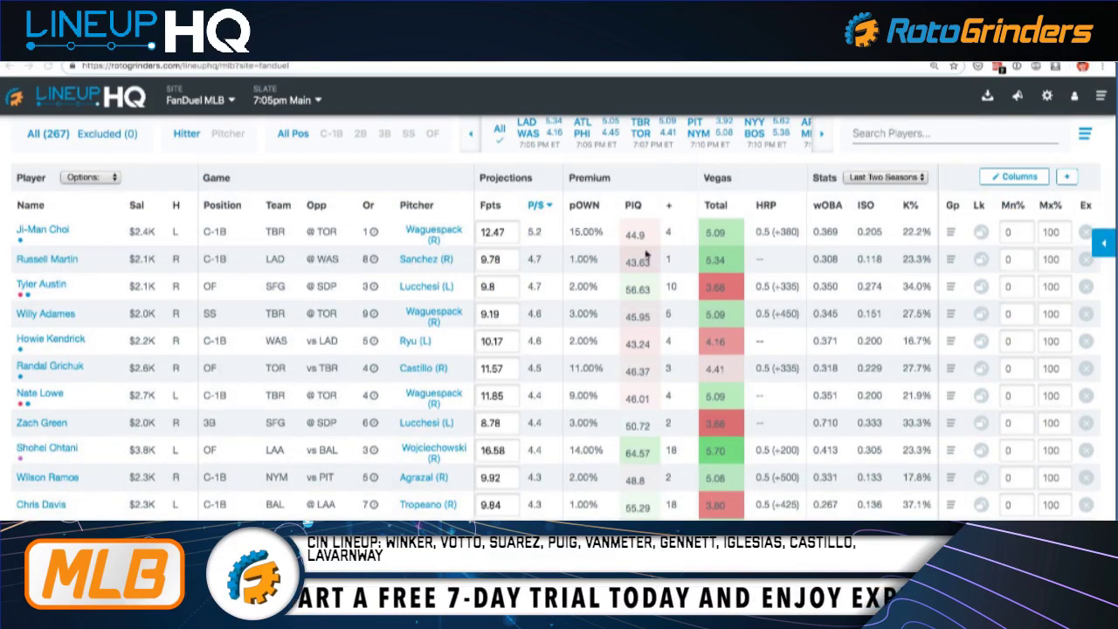
scroll(651, 253, "down", 3)
scroll(721, 318, "up", 5)
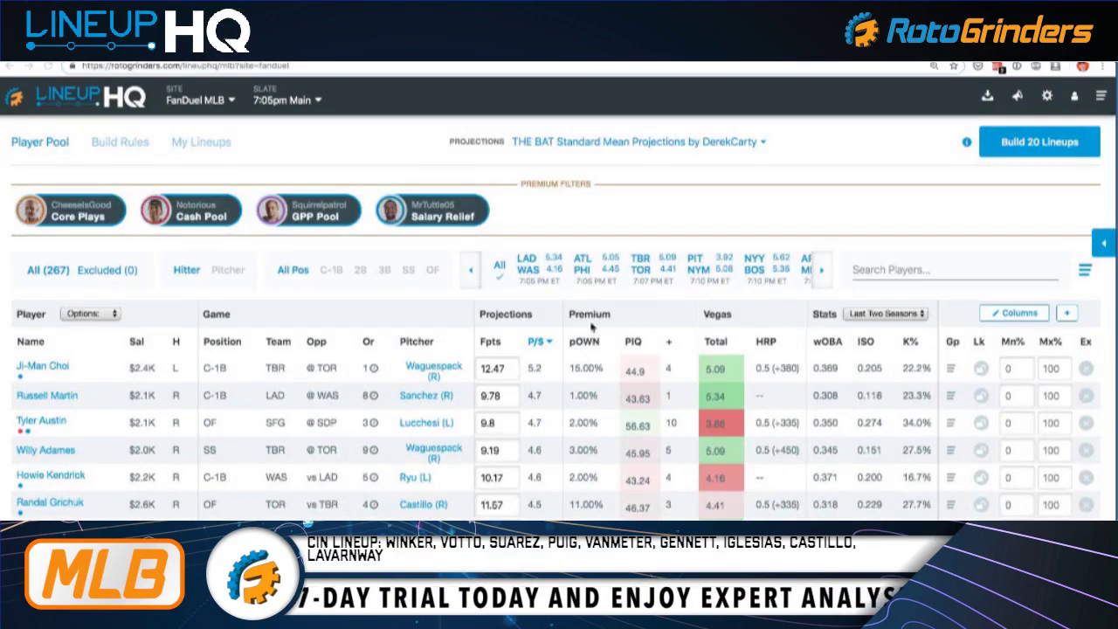
scroll(664, 317, "down", 3)
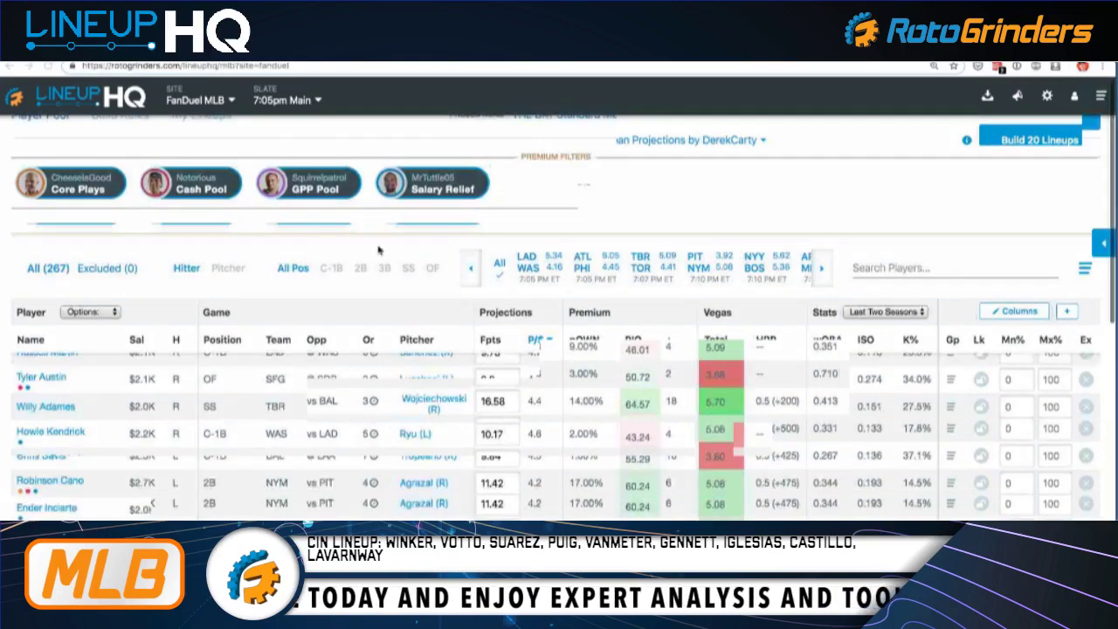
scroll(376, 249, "up", 3)
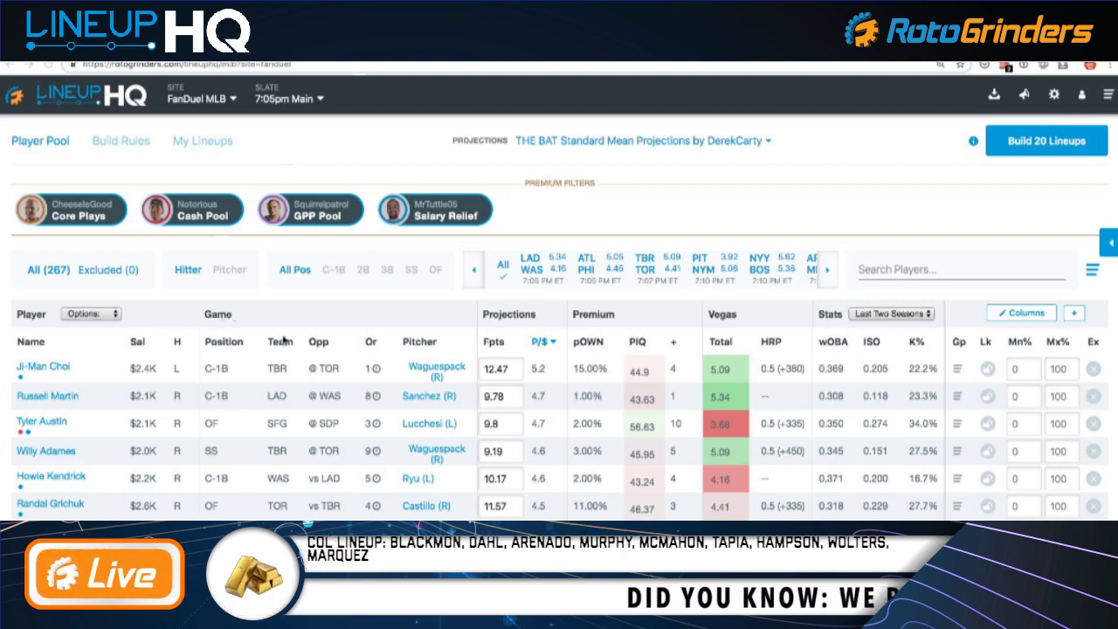
scroll(258, 331, "down", 1)
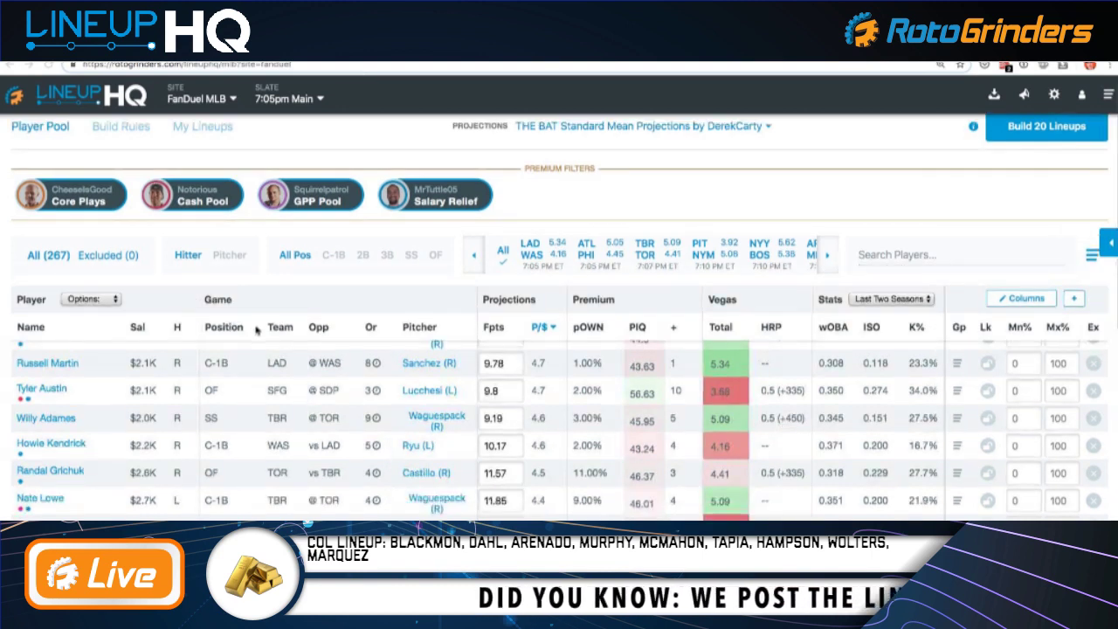
scroll(137, 329, "up", 1)
Exclude all players from the player pool
left_click(100, 315)
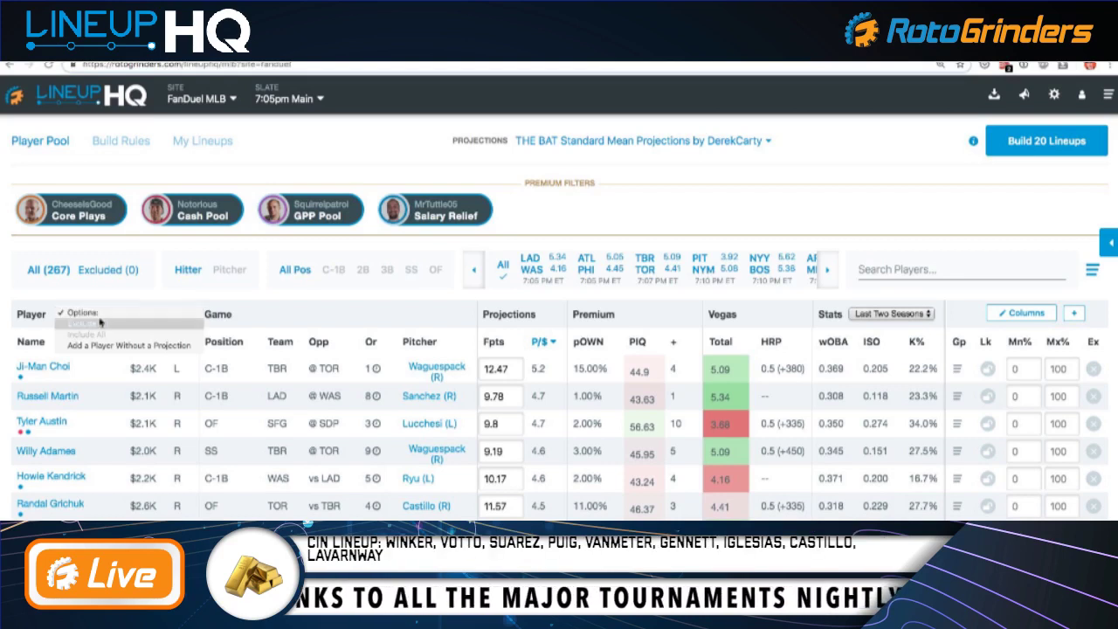
left_click(111, 325)
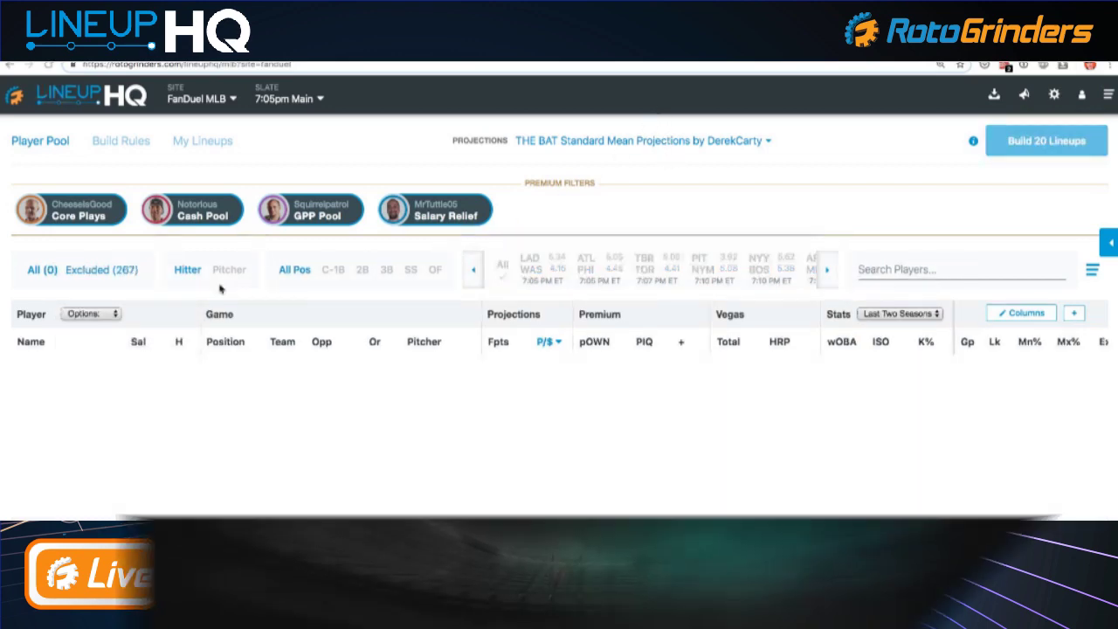
Check the bulk player options and the available projection sets without changing either
left_click(84, 316)
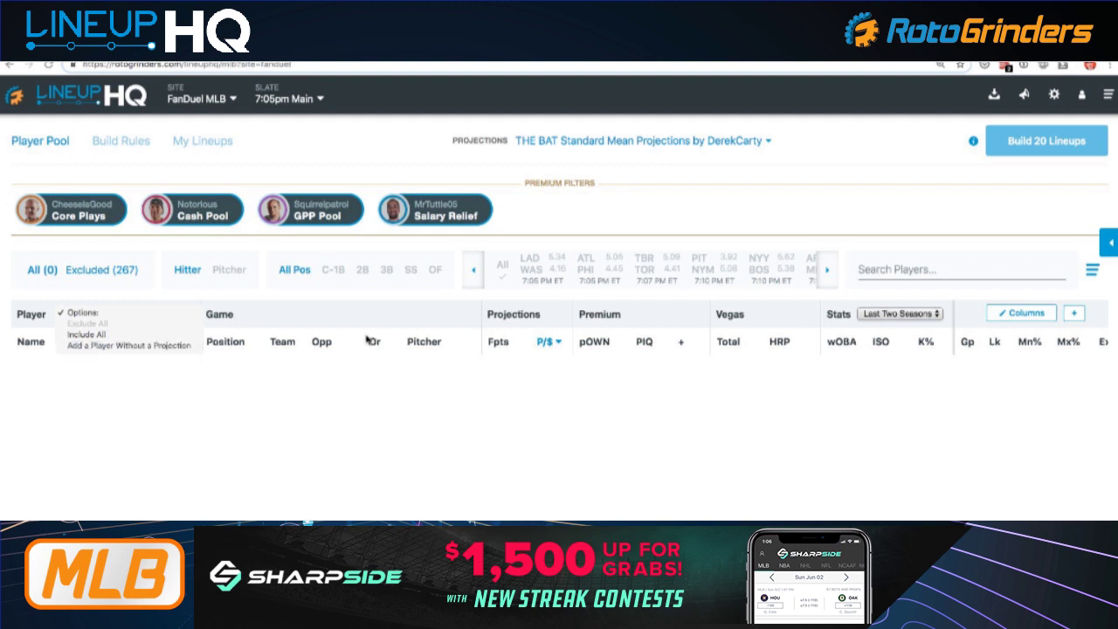
left_click(241, 406)
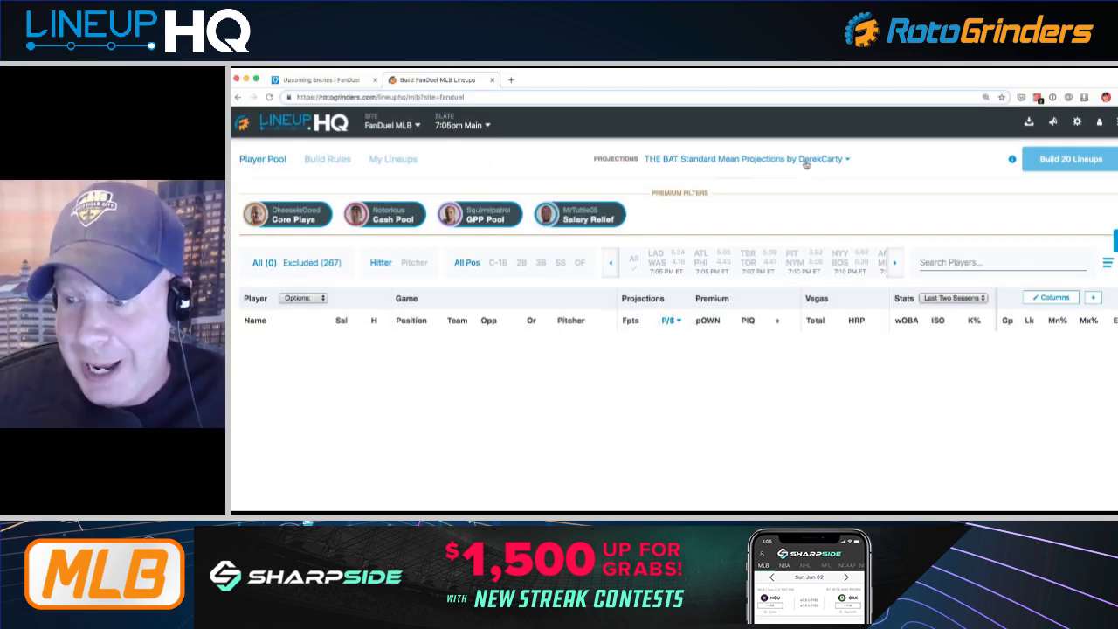
left_click(712, 143)
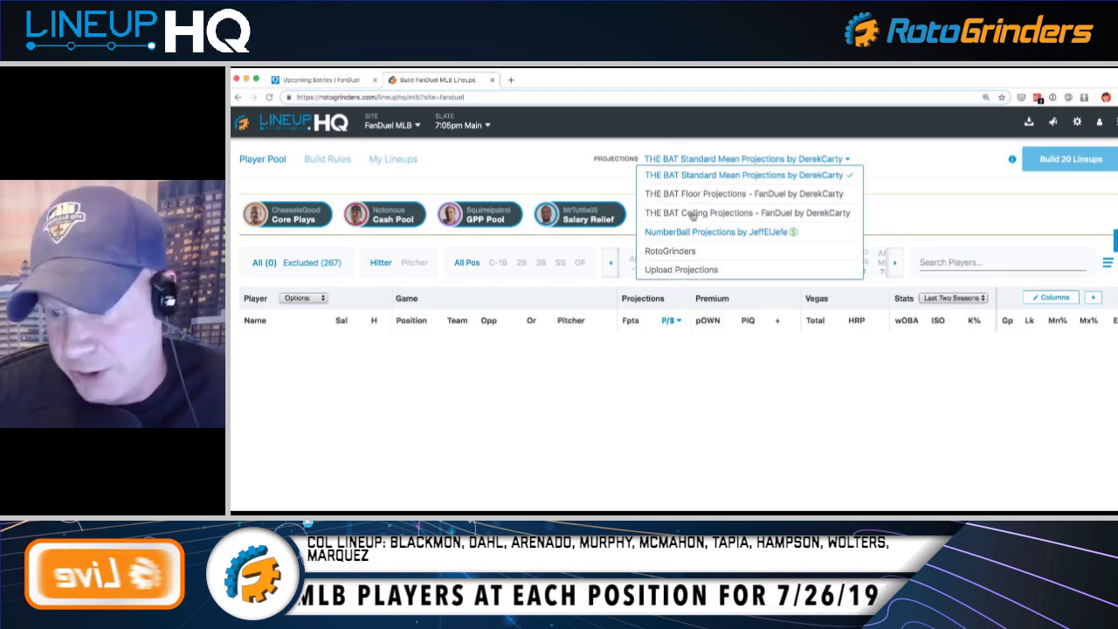
left_click(570, 161)
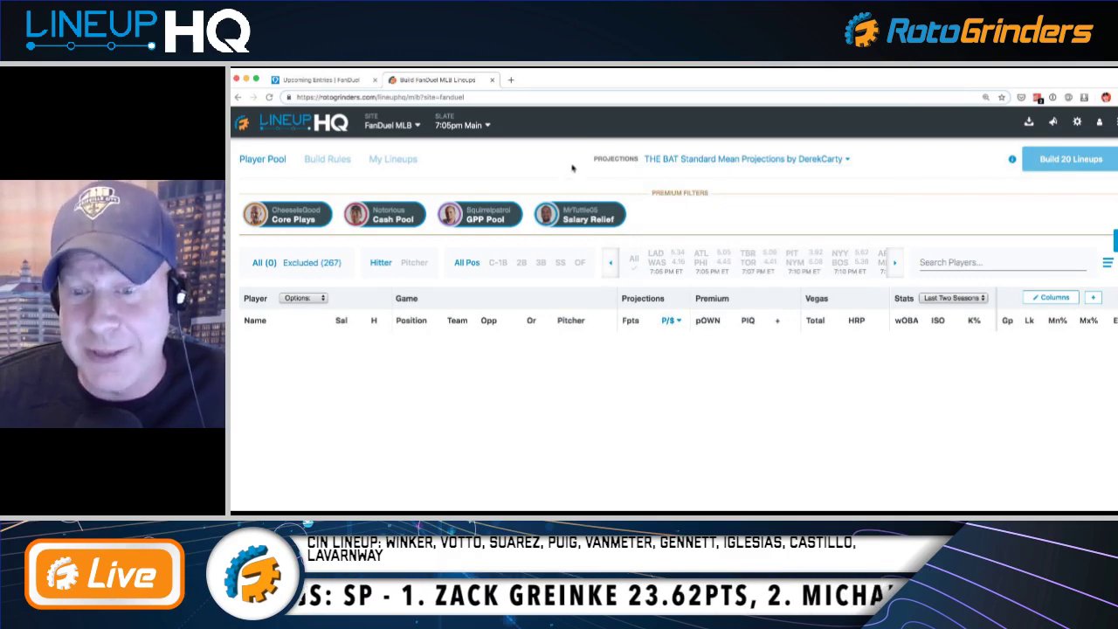
Show the excluded hitters and sort them by team in ascending order
left_click(313, 263)
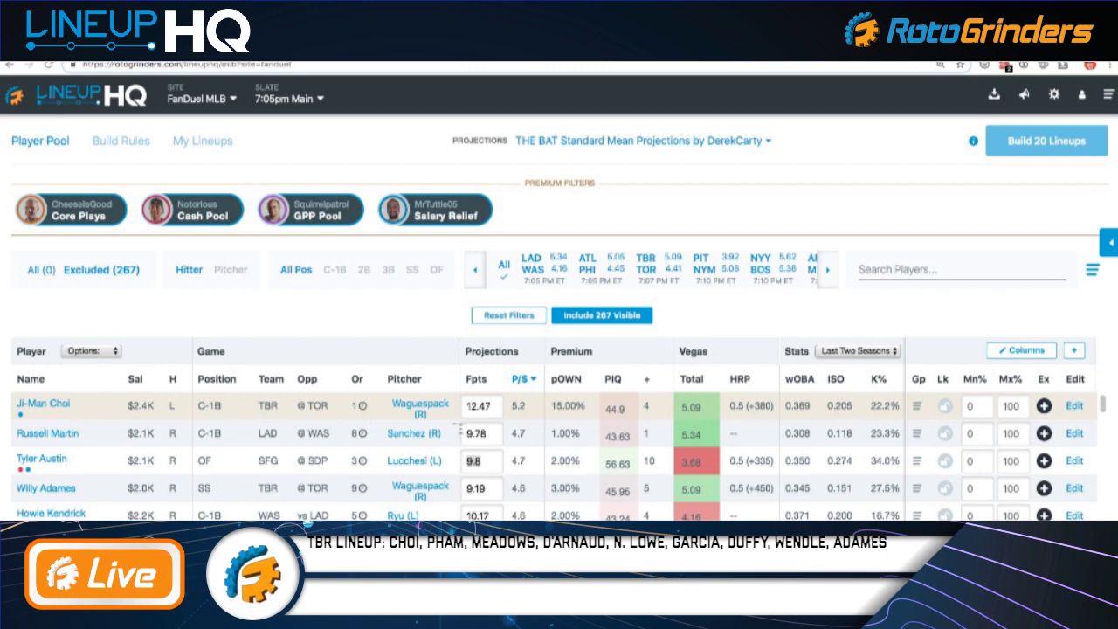
left_click(271, 379)
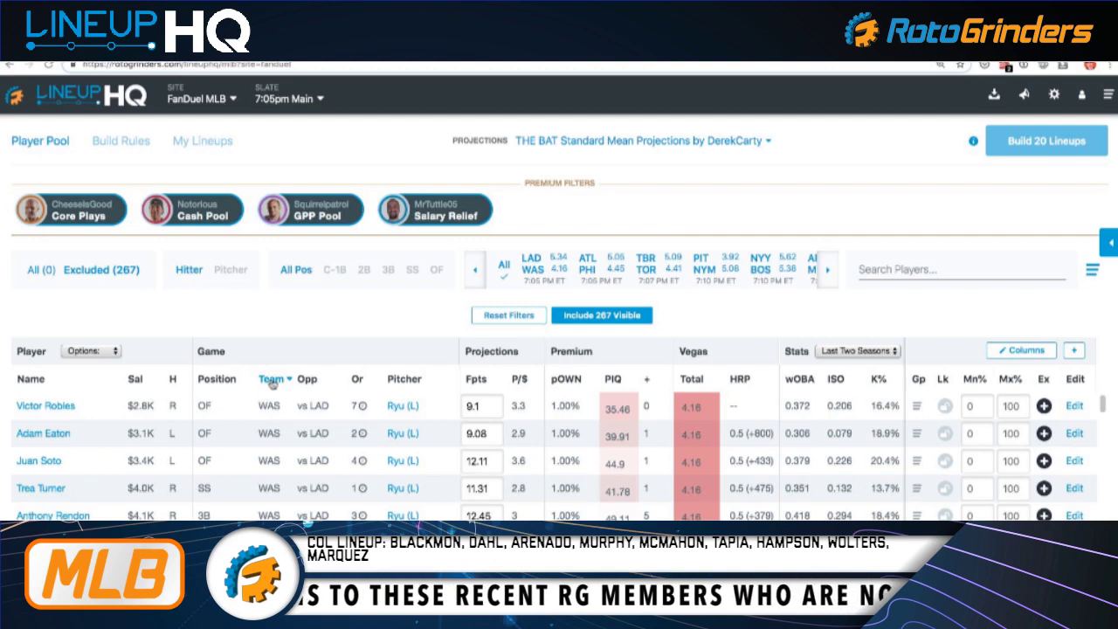
left_click(272, 379)
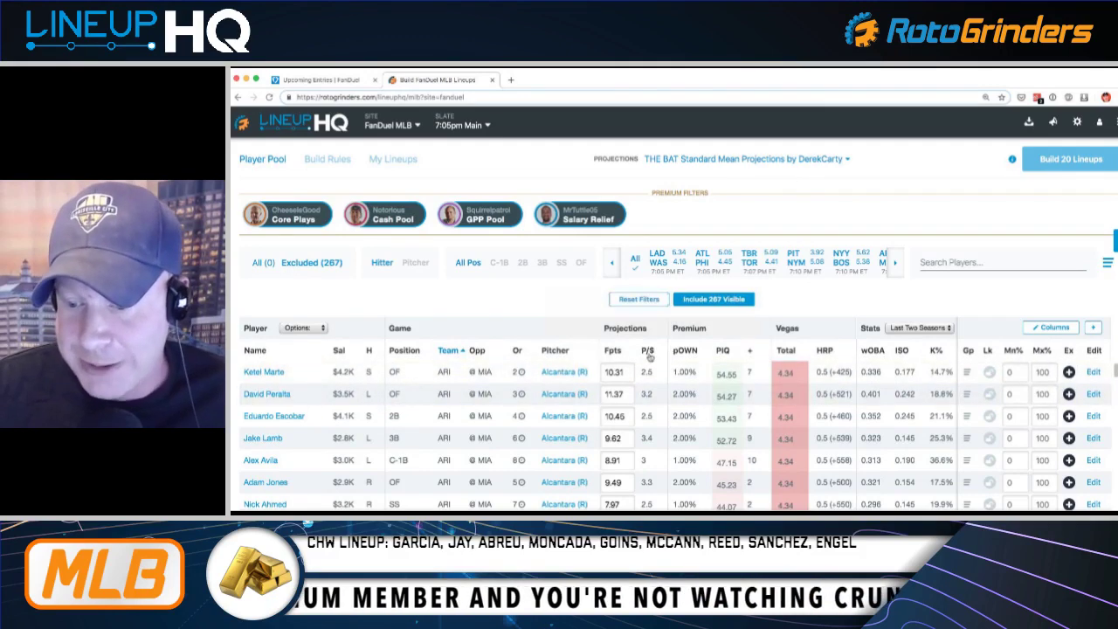
Add the Atlanta hitters Freddie Freeman and Josh Donaldson back to the player pool
scroll(664, 399, "down", 3)
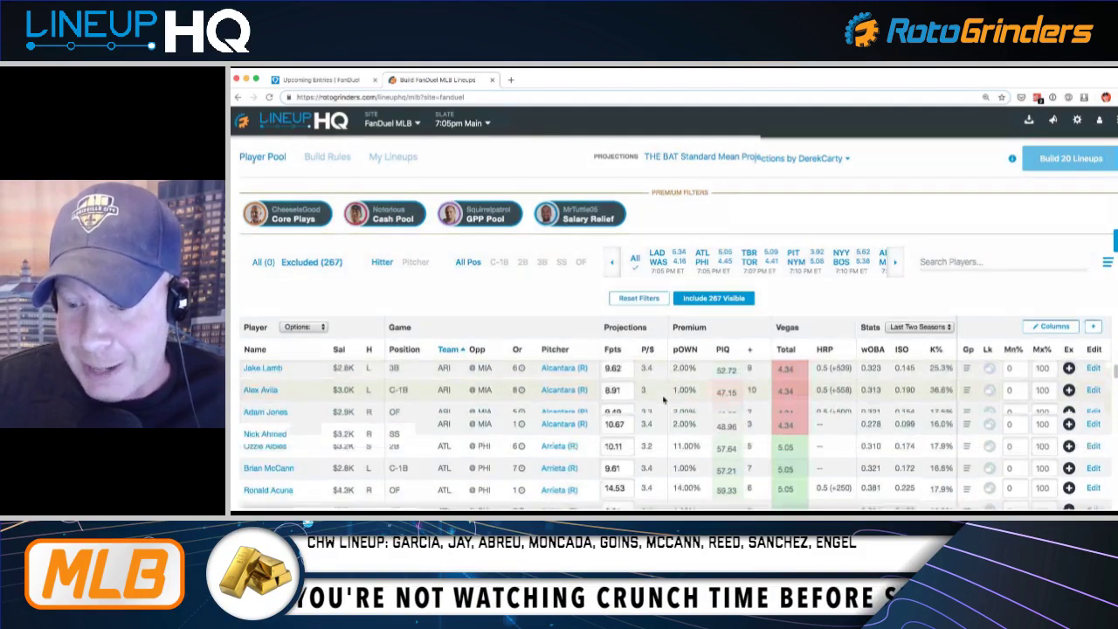
scroll(663, 399, "up", 2)
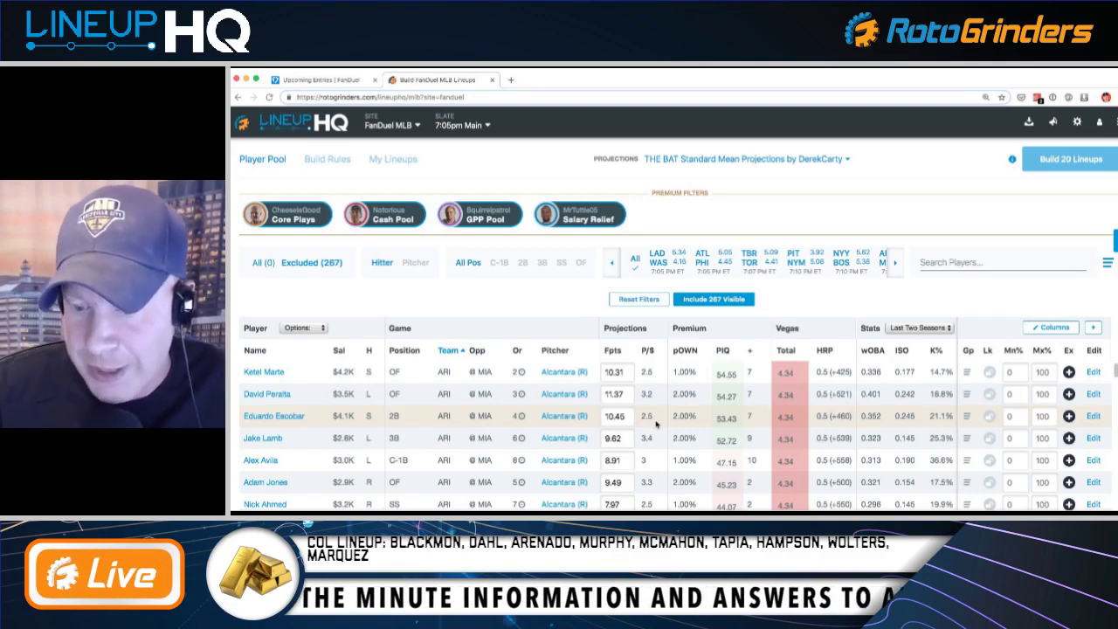
scroll(668, 415, "down", 1)
scroll(673, 407, "down", 3)
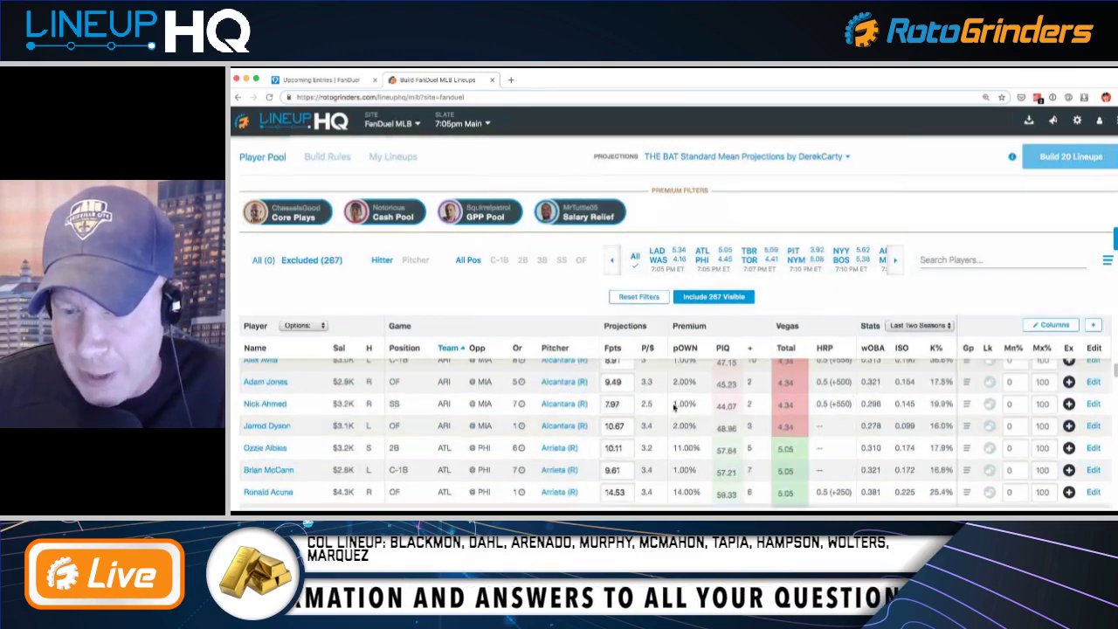
scroll(673, 407, "down", 3)
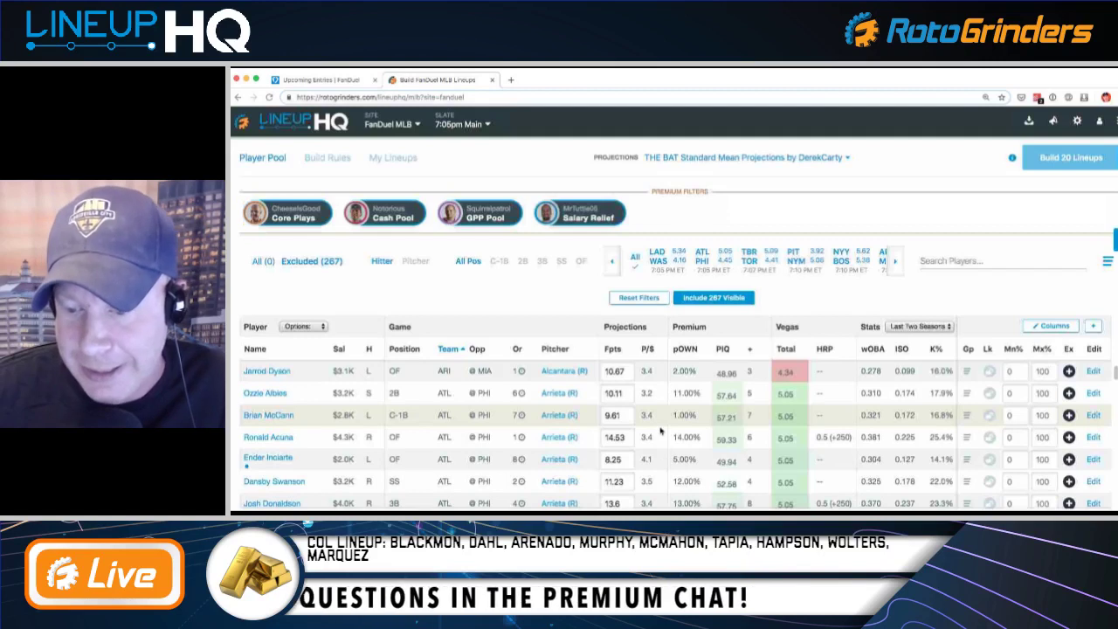
scroll(661, 429, "down", 1)
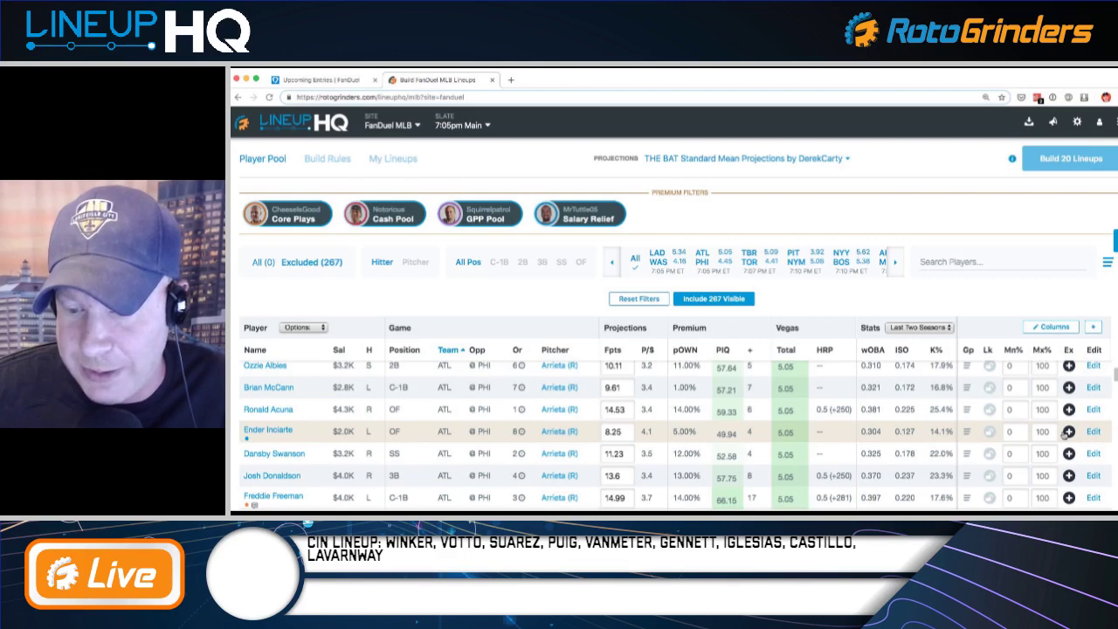
scroll(1067, 433, "down", 3)
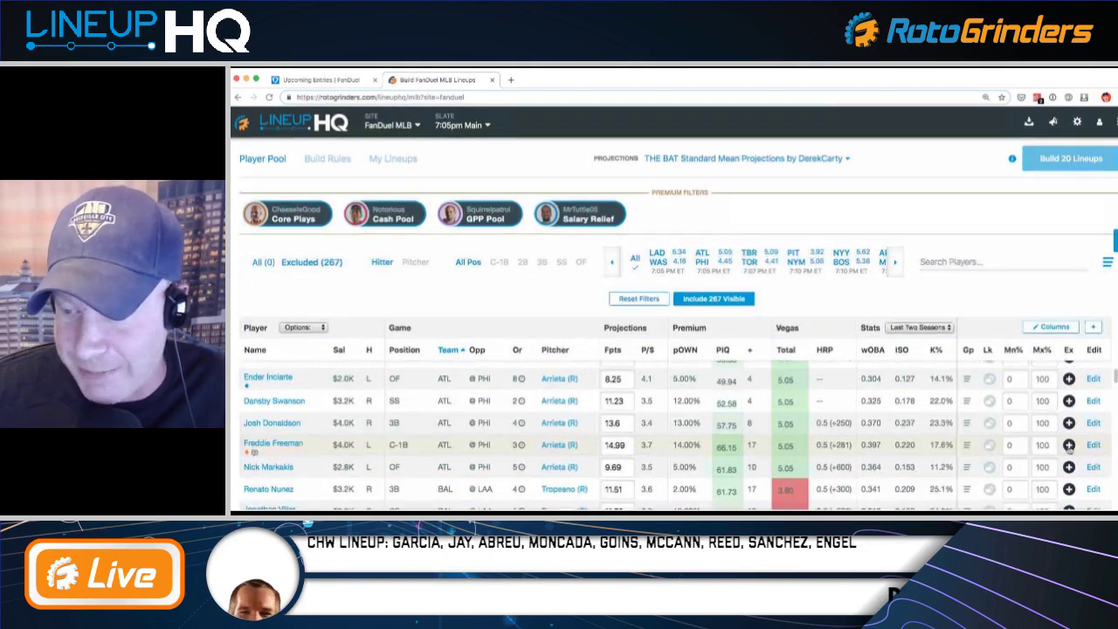
left_click(1069, 446)
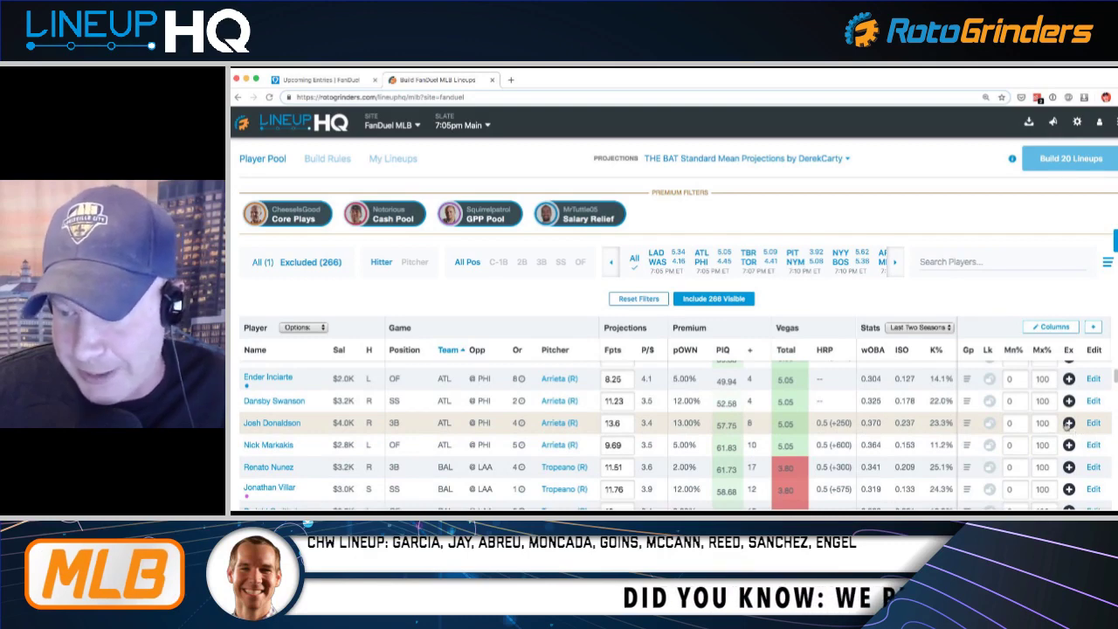
left_click(1067, 426)
Add the Atlanta hitters Ronald Acuna, Ender Inciarte and Dansby Swanson back to the player pool
scroll(839, 423, "up", 1)
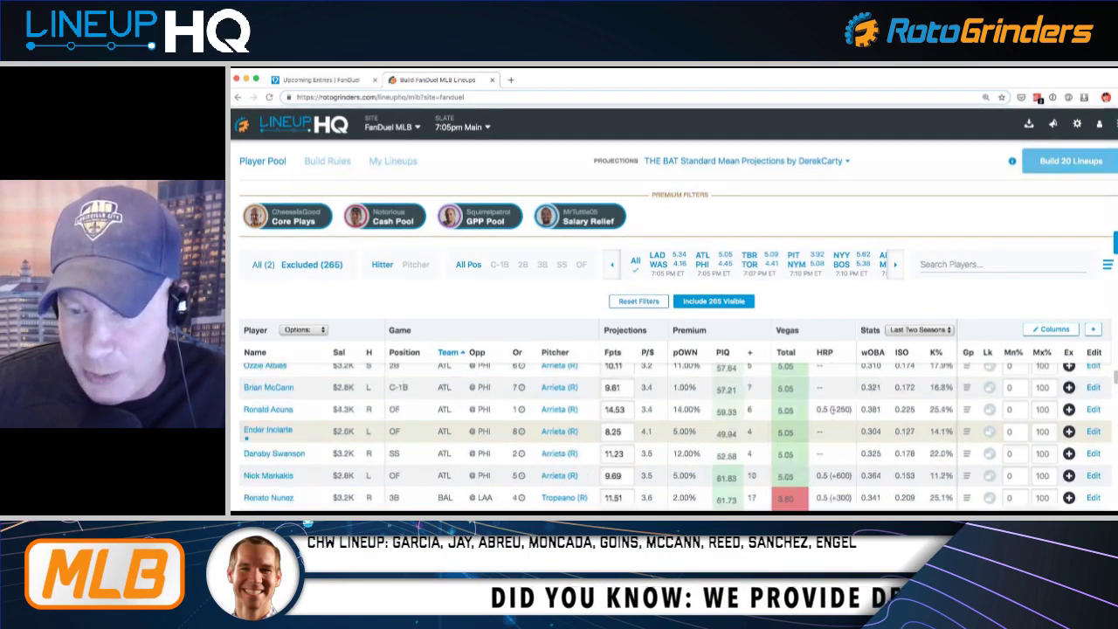
left_click(1068, 407)
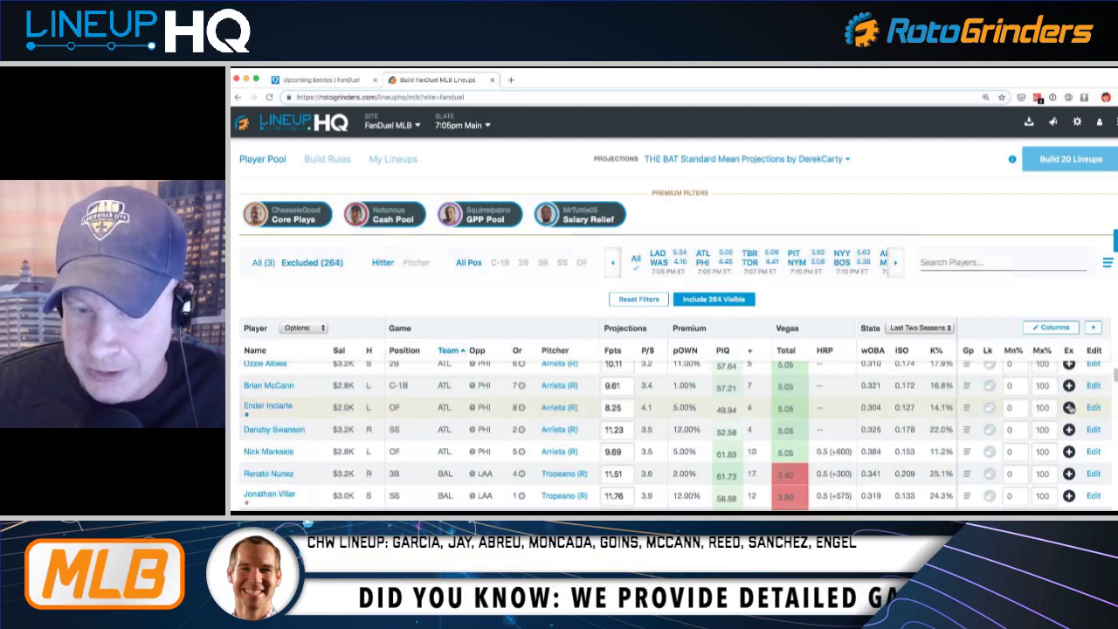
left_click(1068, 407)
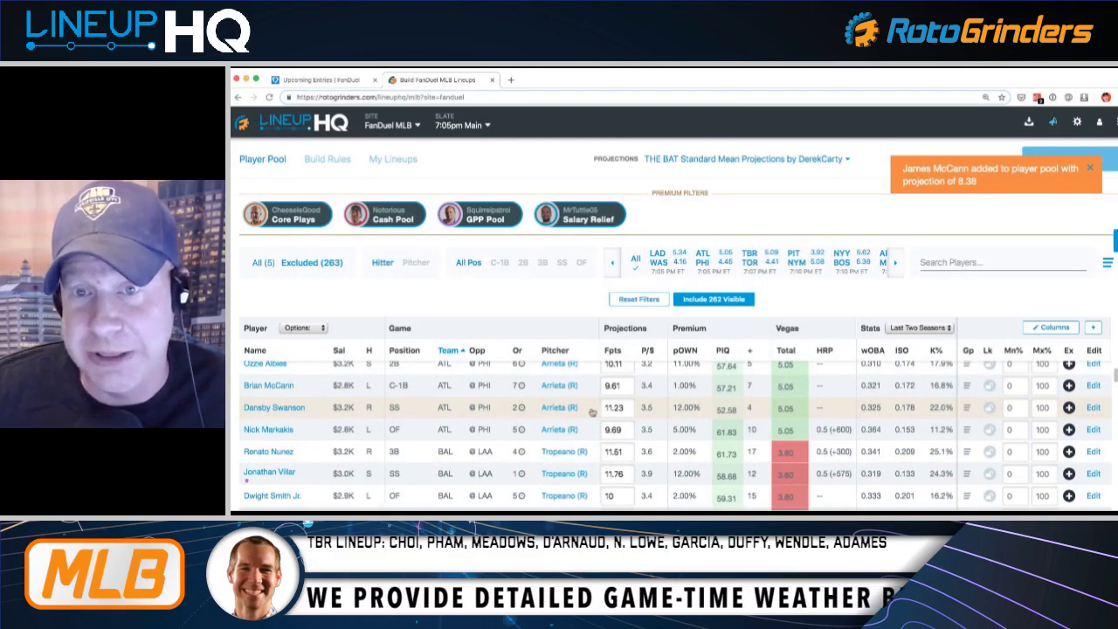
left_click(1067, 407)
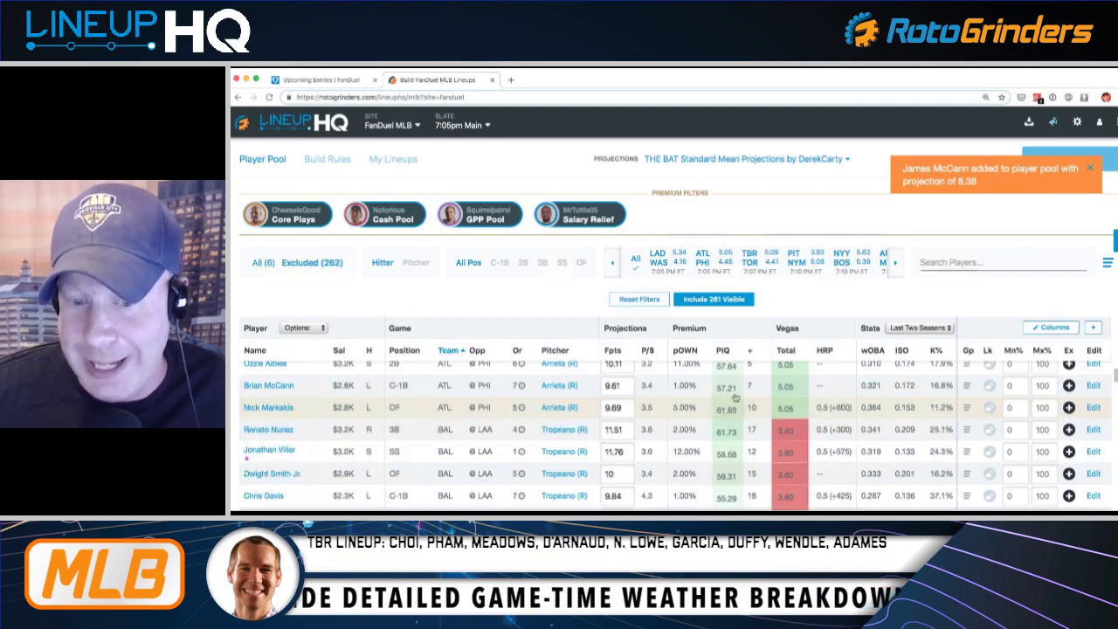
Show the included players and exclude James McCann from the pool
left_click(257, 267)
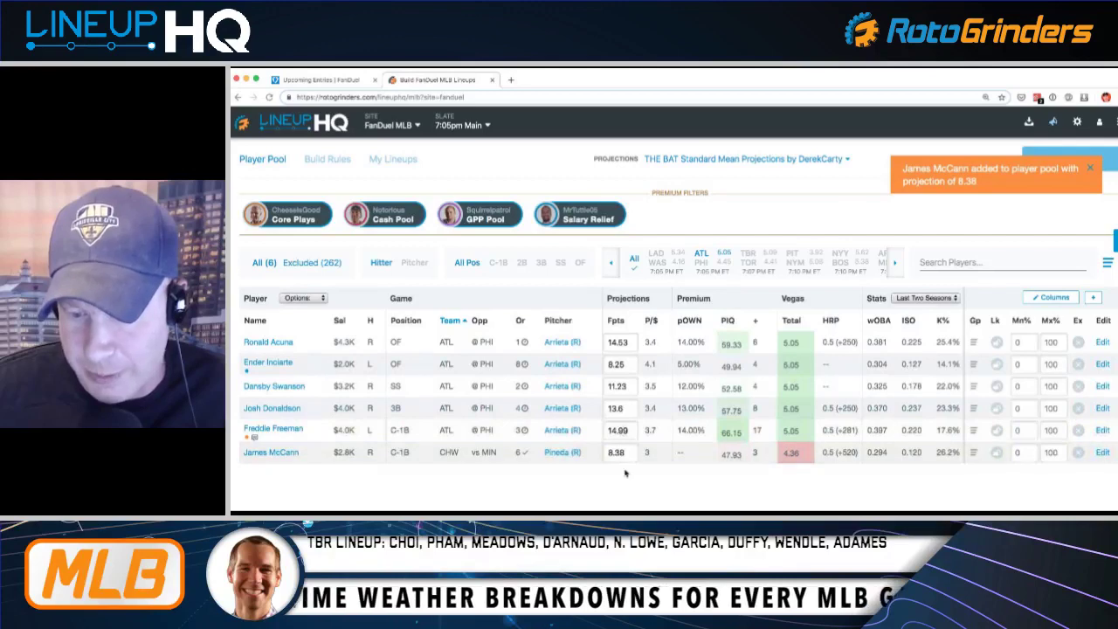
left_click(1078, 452)
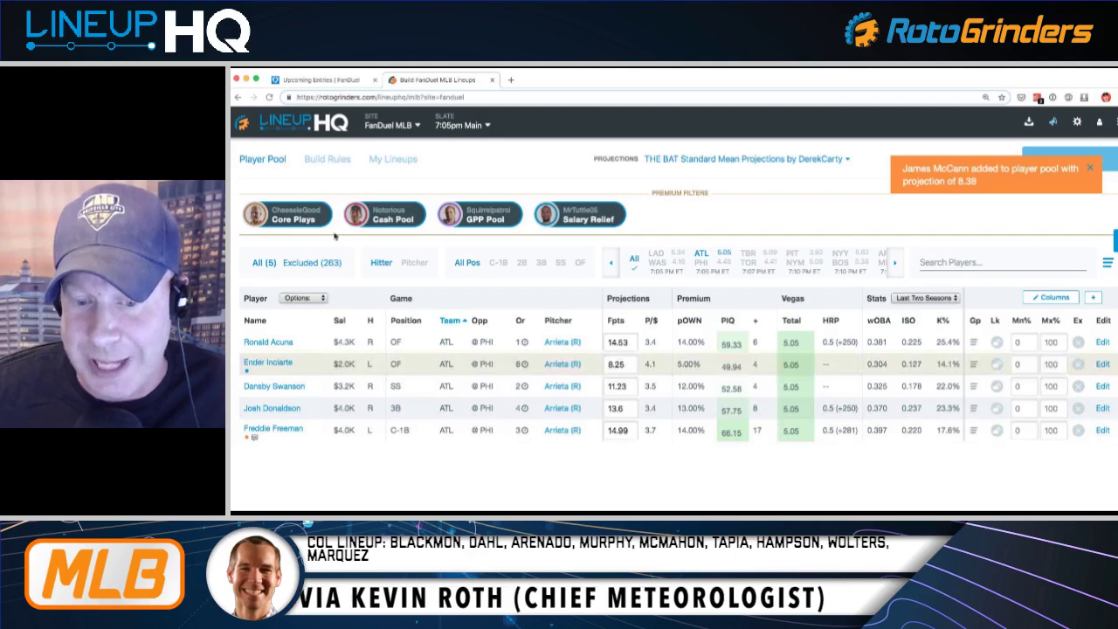
Show the excluded hitters and add the Baltimore hitters Jonathan Villar and Dwight Smith Jr. to the player pool
left_click(306, 265)
scroll(562, 415, "down", 5)
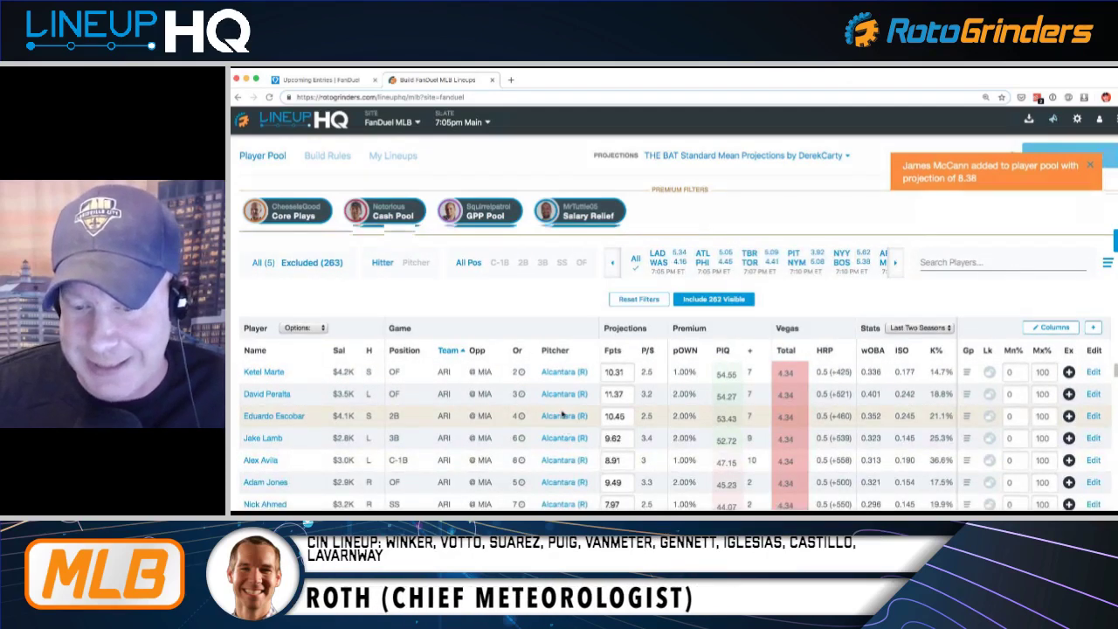
scroll(612, 410, "up", 3)
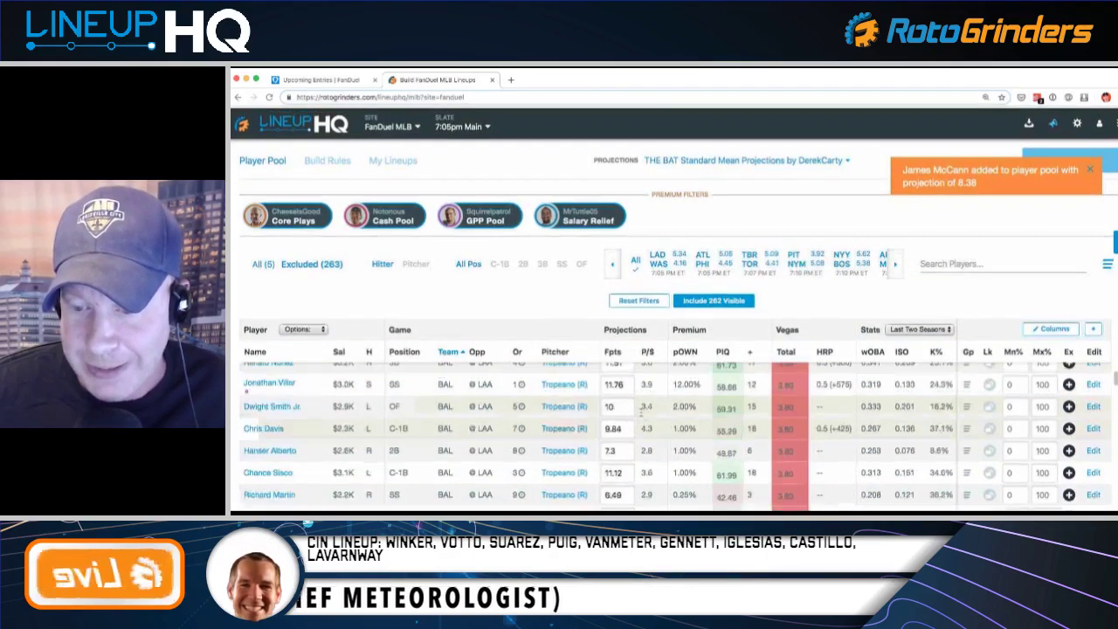
scroll(647, 406, "up", 1)
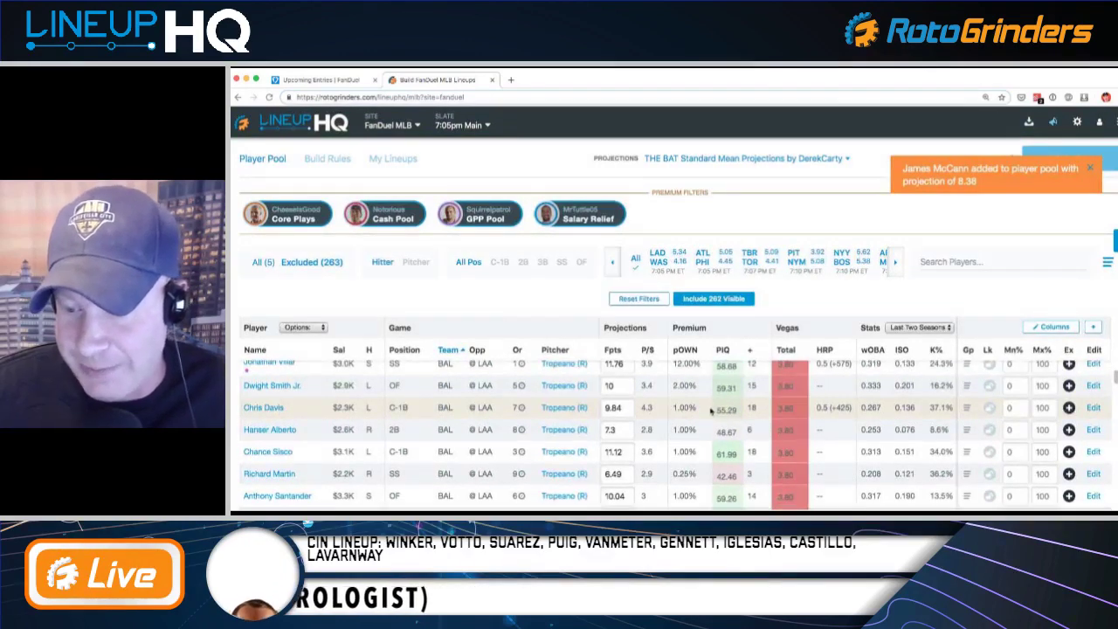
scroll(701, 413, "up", 1)
scroll(692, 379, "down", 2)
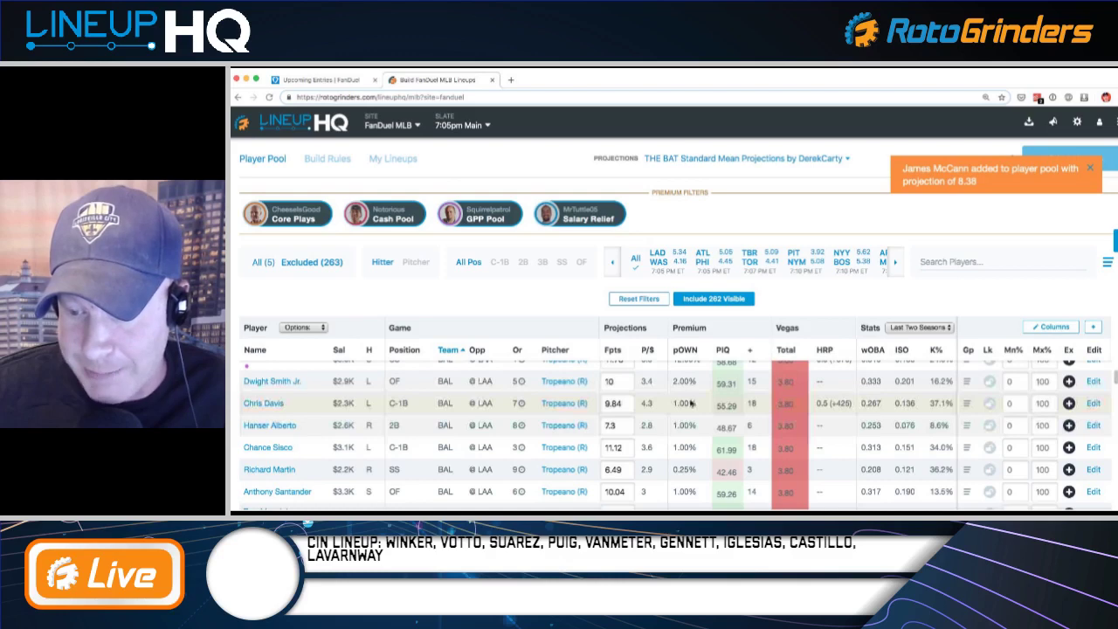
scroll(688, 400, "up", 2)
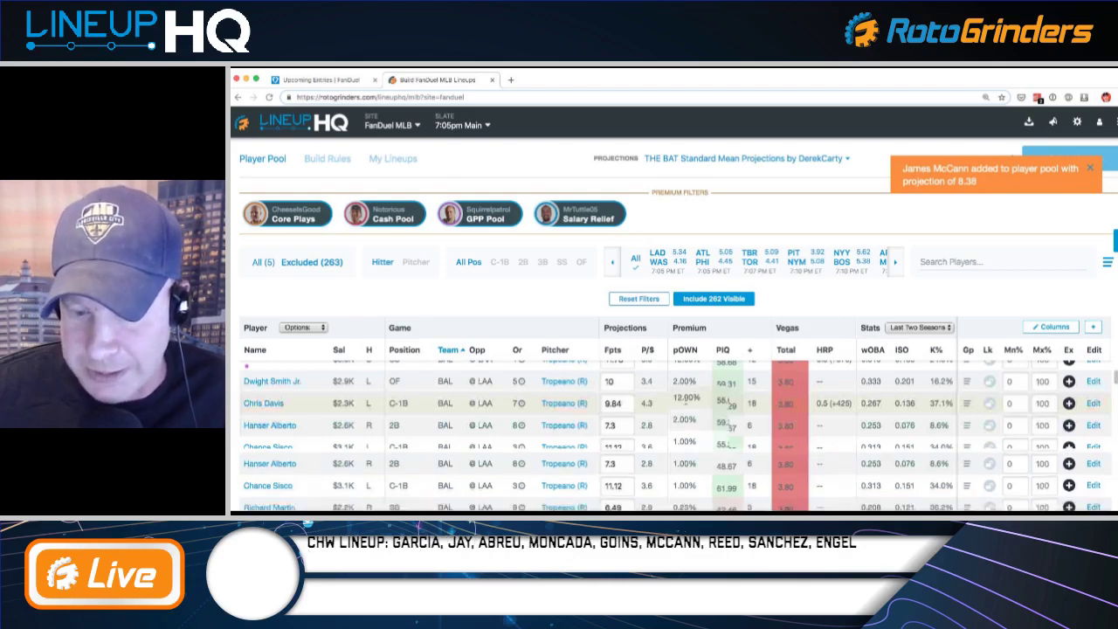
scroll(683, 403, "down", 1)
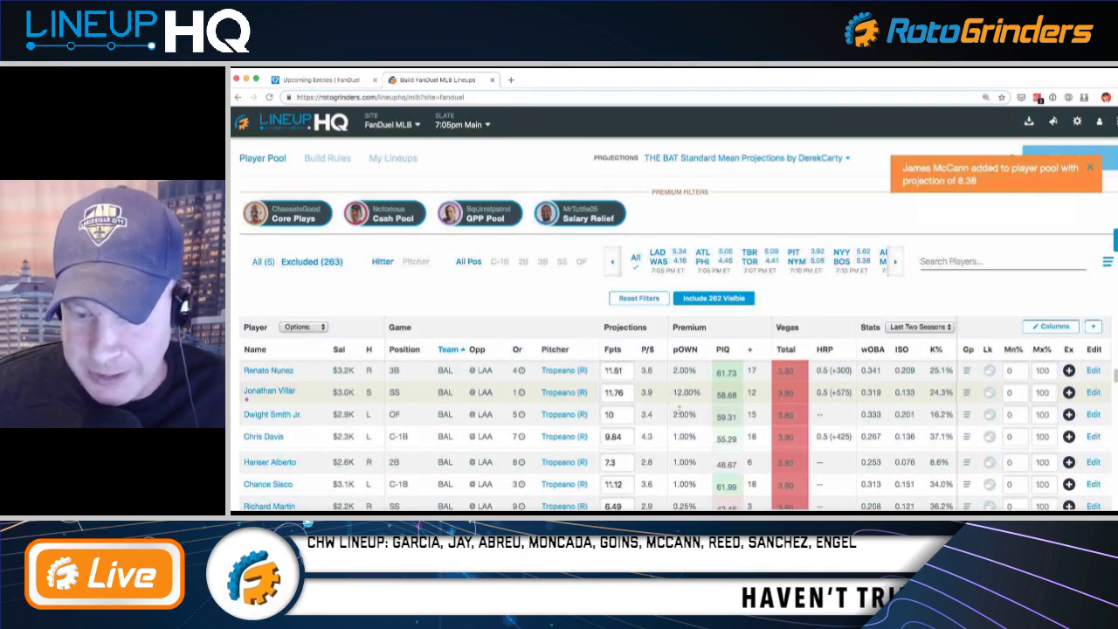
scroll(679, 414, "down", 3)
scroll(678, 413, "up", 3)
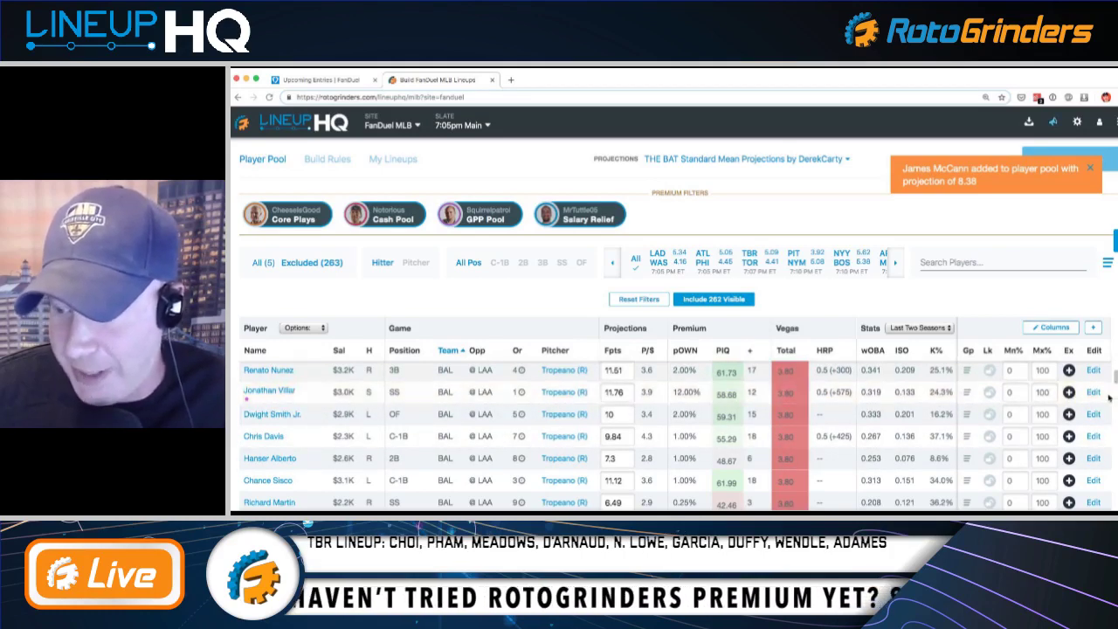
left_click(1068, 393)
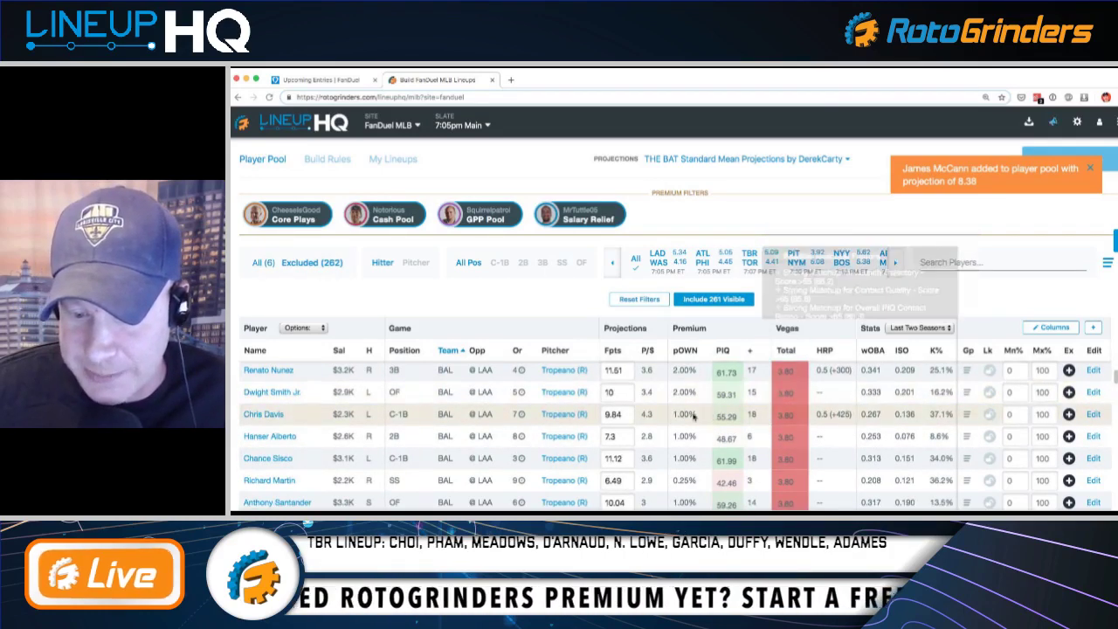
left_click(1069, 393)
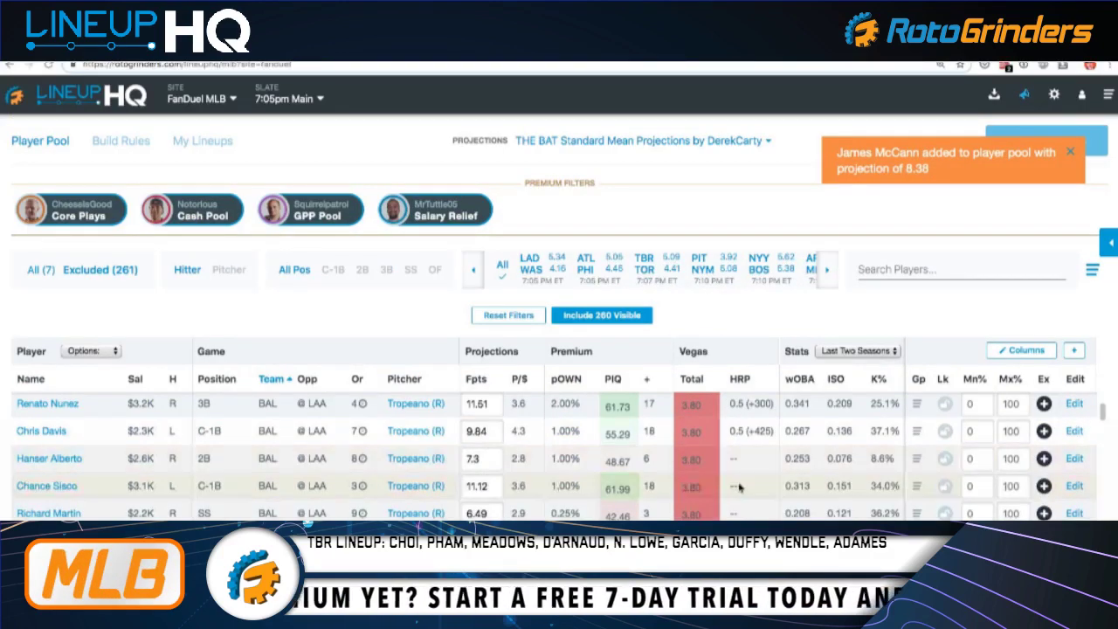
Add the Baltimore hitters Chance Sisco, Anthony Santander and Chris Davis to the player pool
left_click(1045, 487)
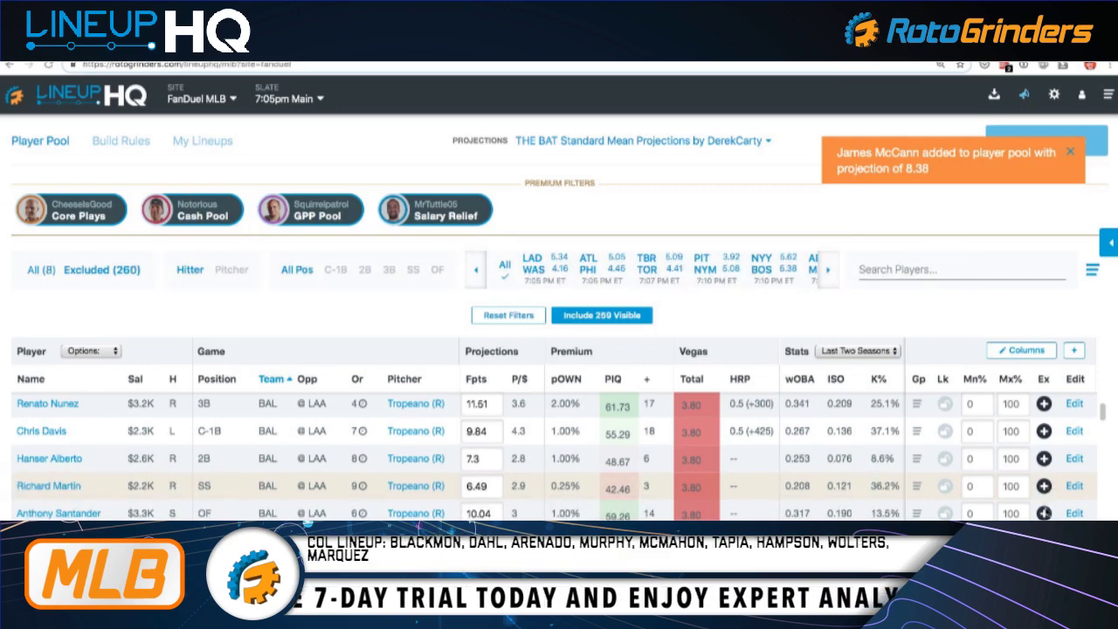
left_click(1044, 514)
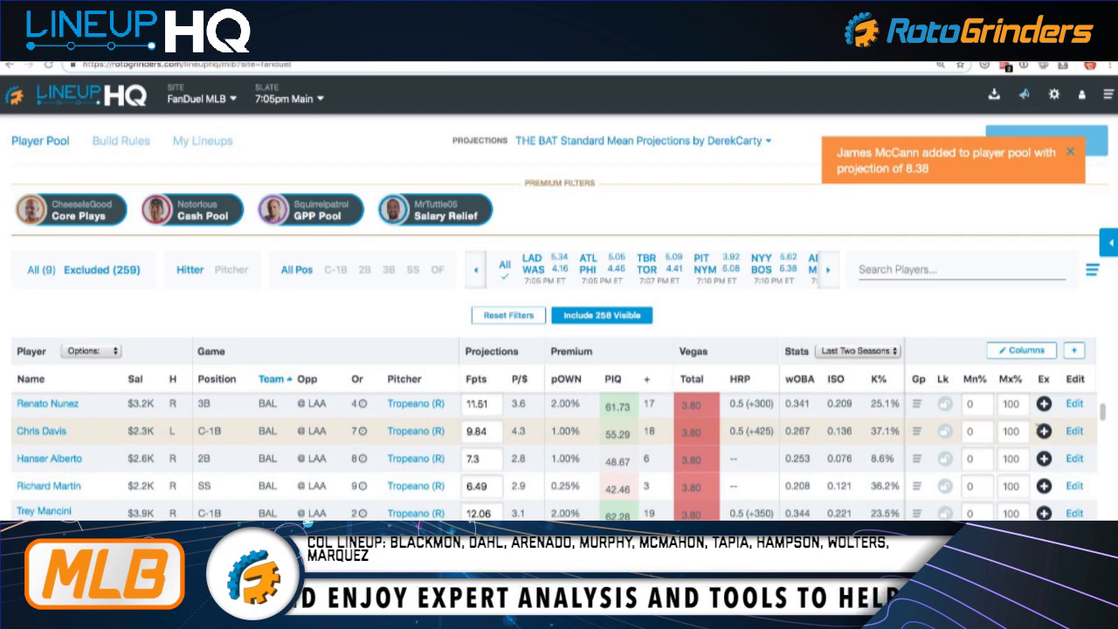
left_click(1045, 431)
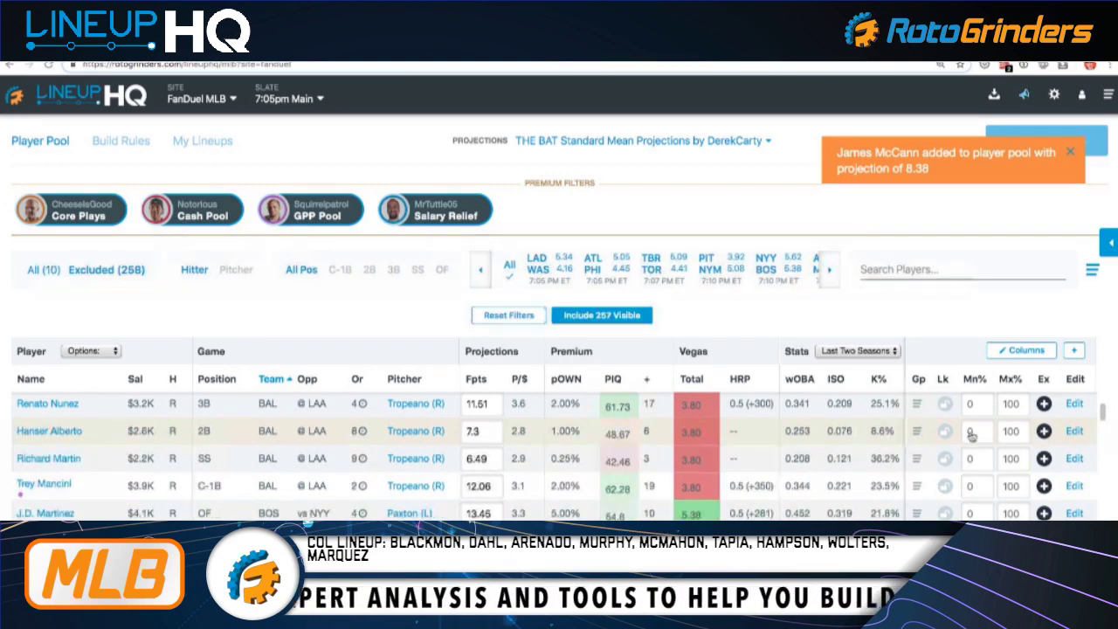
Check the Atlanta and Baltimore hitters among the included players and return to the excluded list
left_click(41, 270)
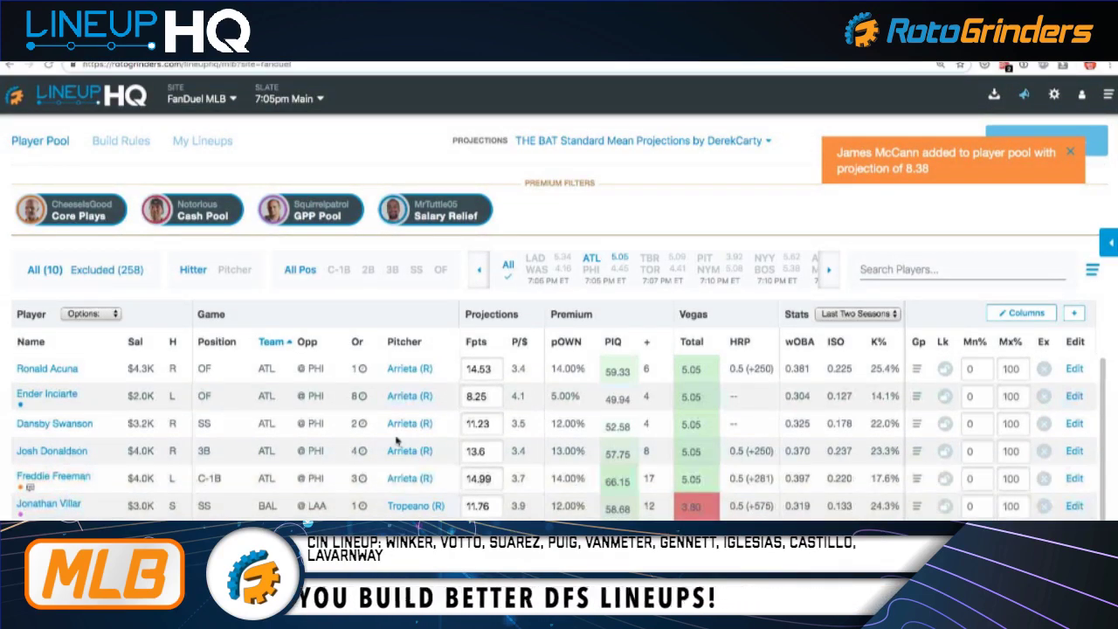
scroll(291, 445, "down", 2)
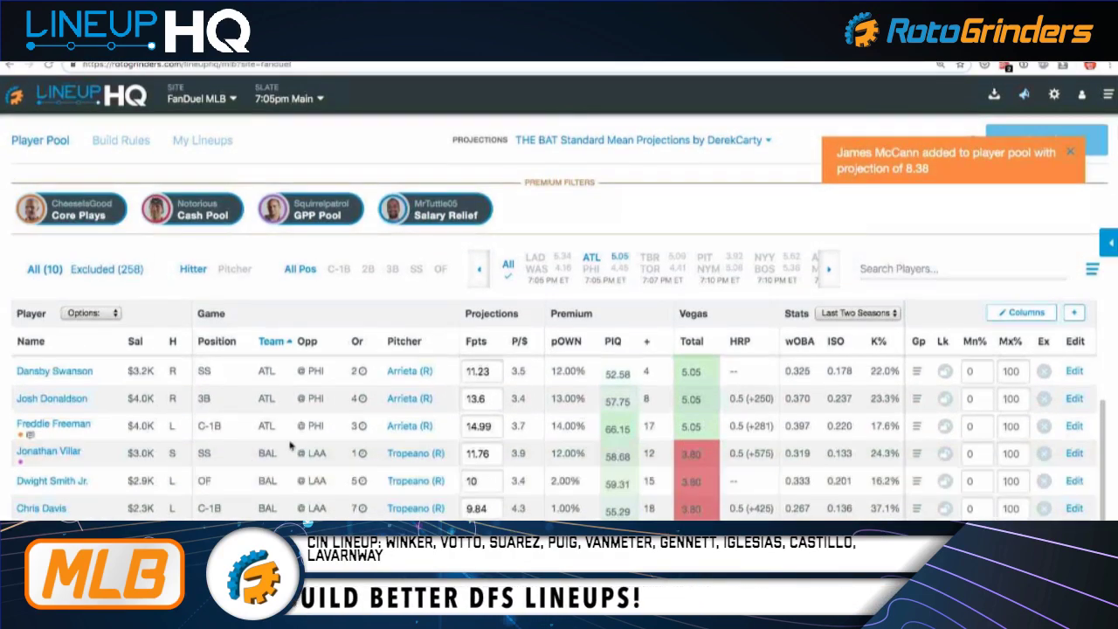
left_click(106, 269)
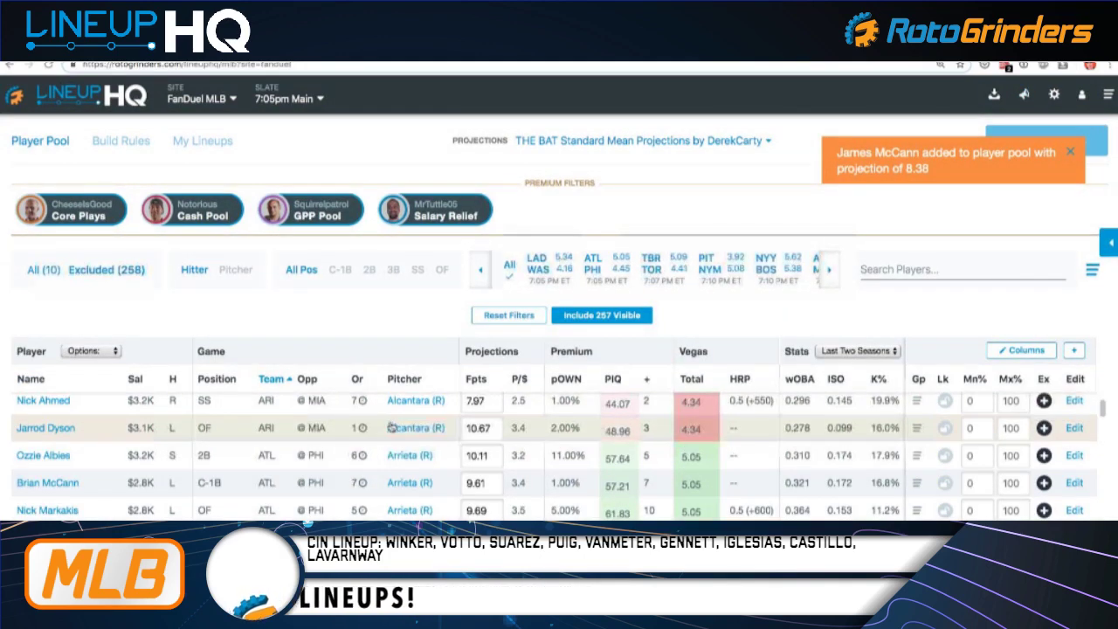
Examine the projections, ownership and Vegas totals of the excluded hitters from Boston through the Los Angeles Angels
scroll(390, 426, "down", 5)
scroll(391, 426, "up", 1)
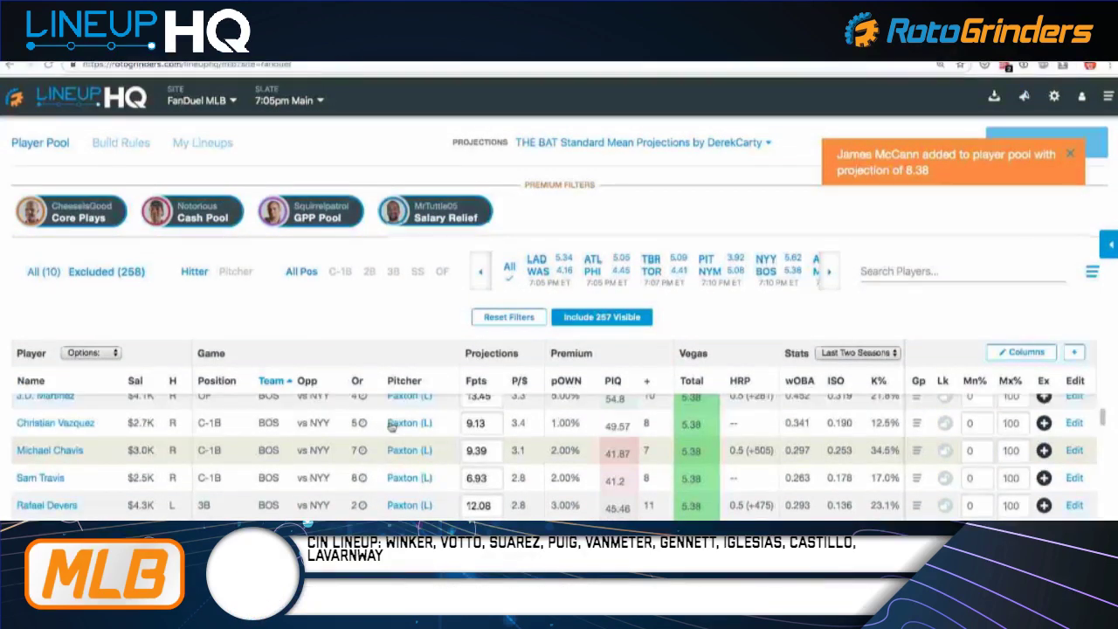
scroll(499, 446, "down", 3)
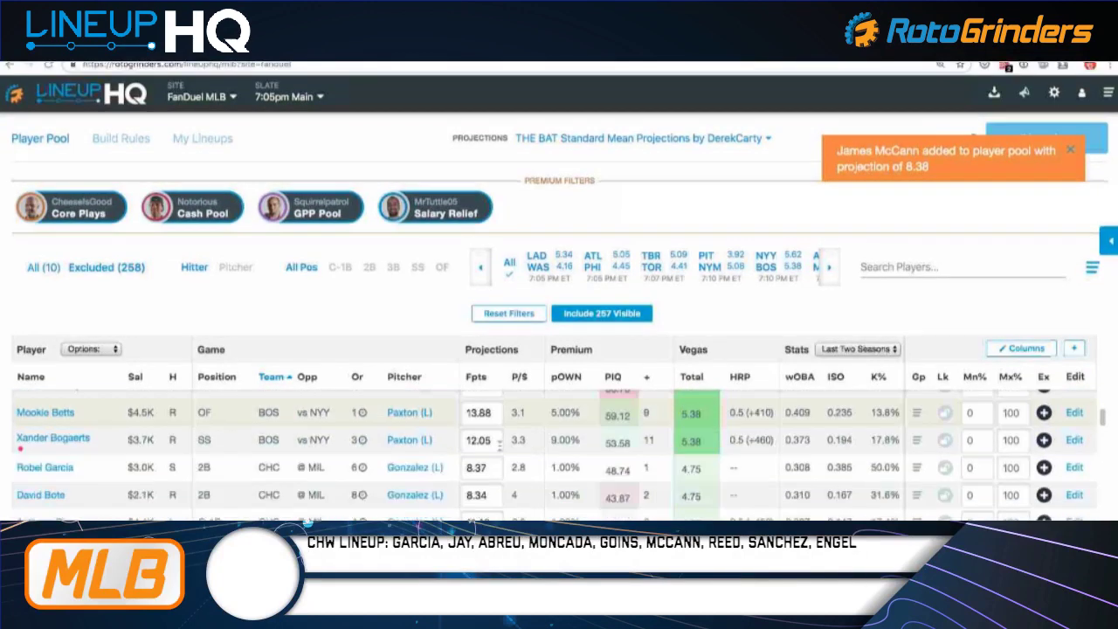
scroll(528, 452, "down", 4)
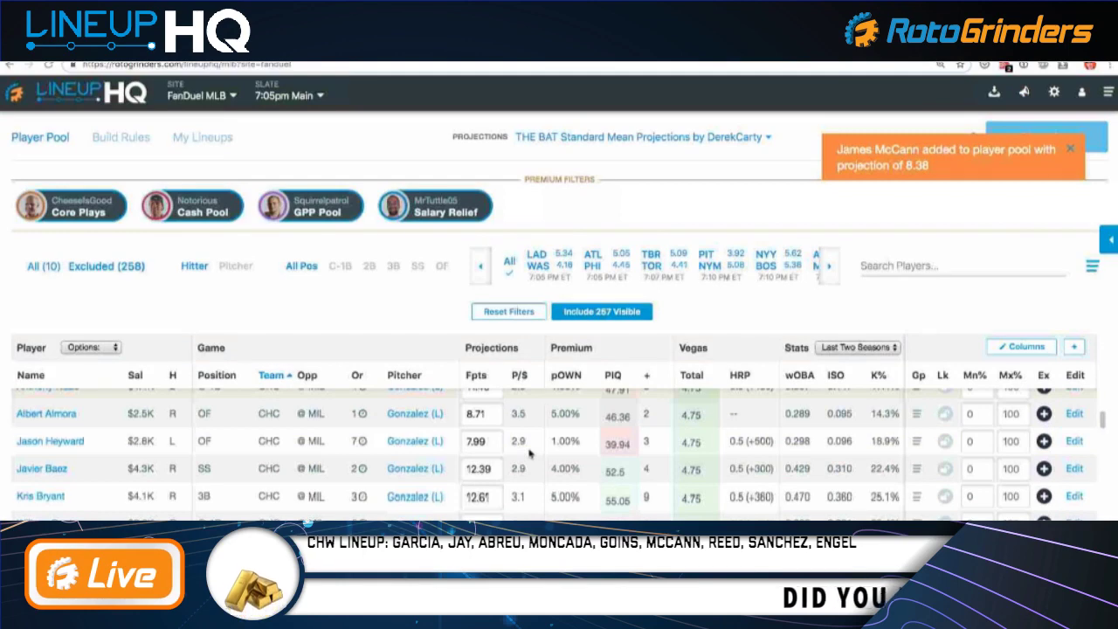
scroll(528, 452, "down", 4)
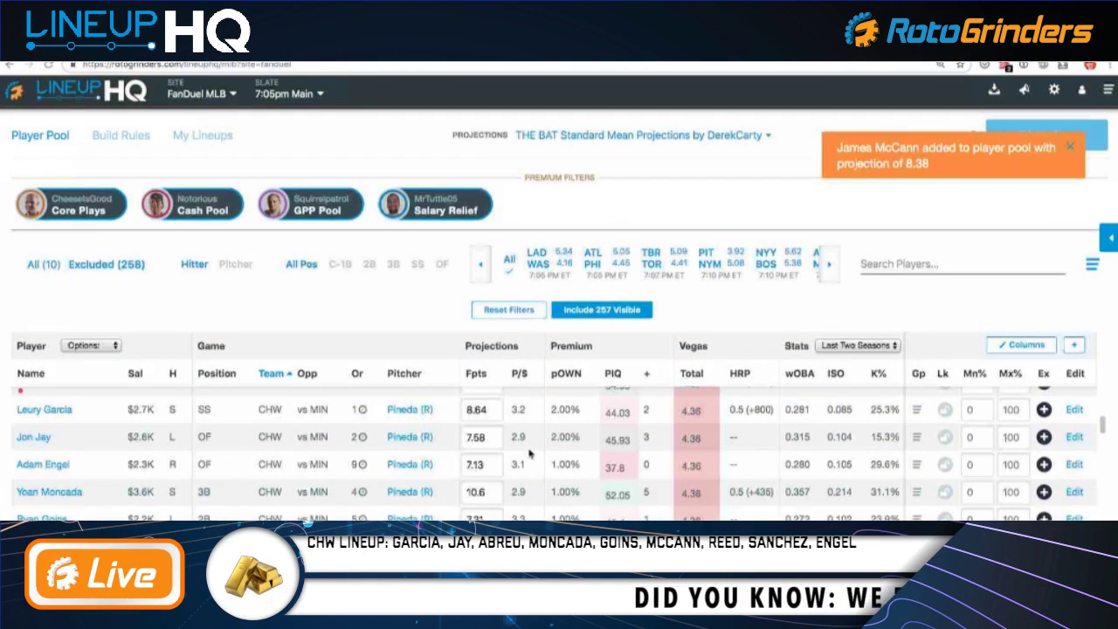
scroll(528, 452, "down", 5)
scroll(528, 452, "down", 6)
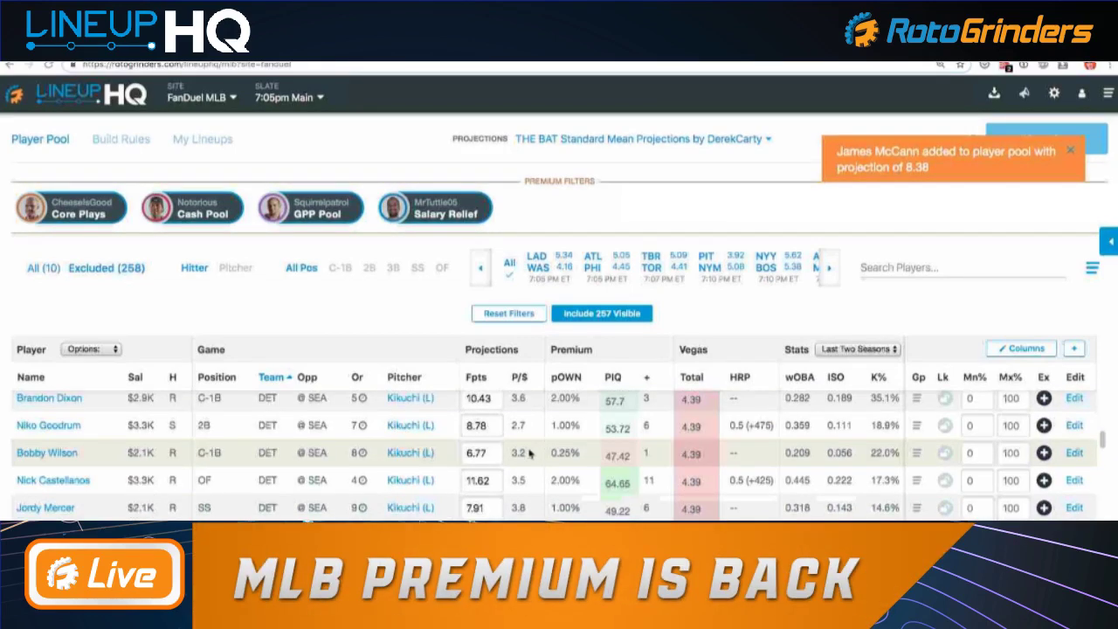
scroll(528, 452, "down", 5)
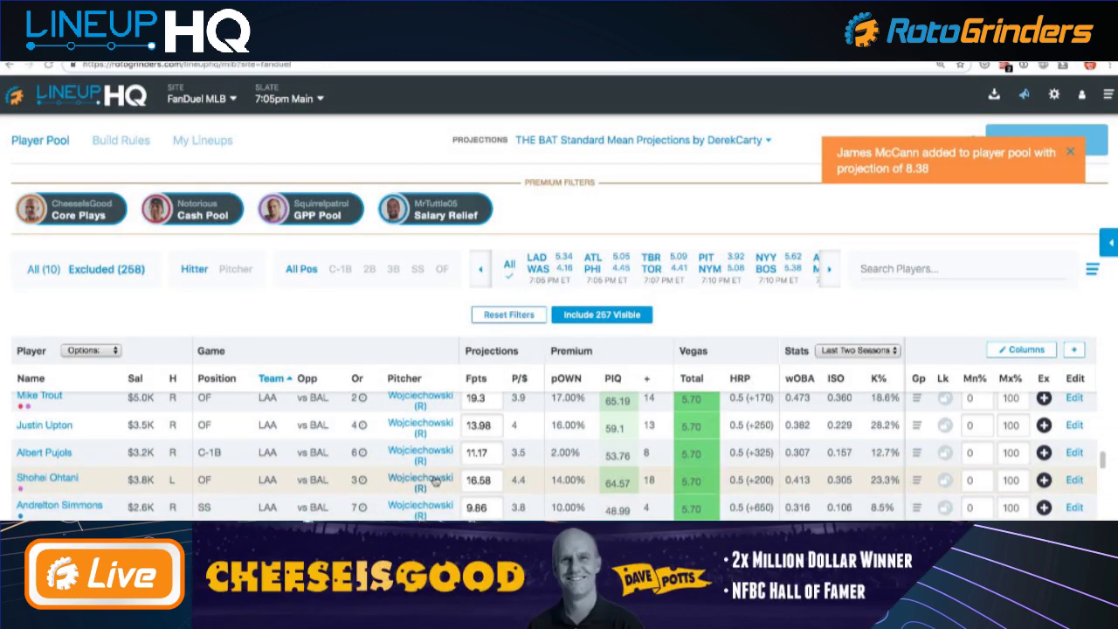
scroll(411, 476, "down", 1)
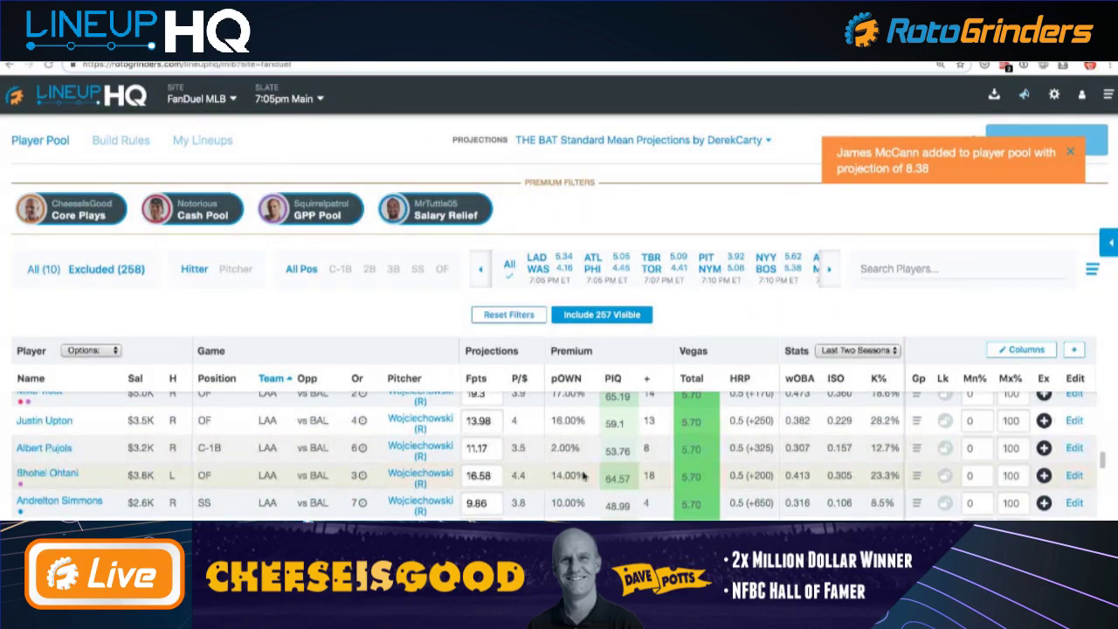
scroll(511, 466, "down", 1)
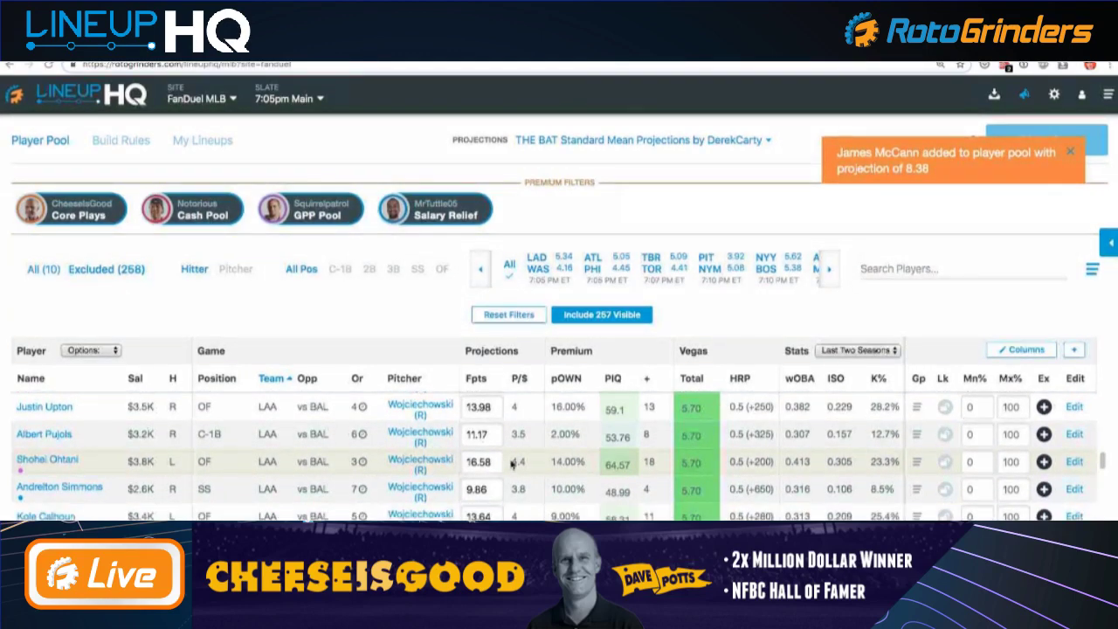
Add the Dodgers hitters Joc Pederson, Alex Verdugo, Cody Bellinger, Max Muncy and Corey Seager to the player pool
scroll(513, 465, "down", 4)
scroll(502, 463, "up", 1)
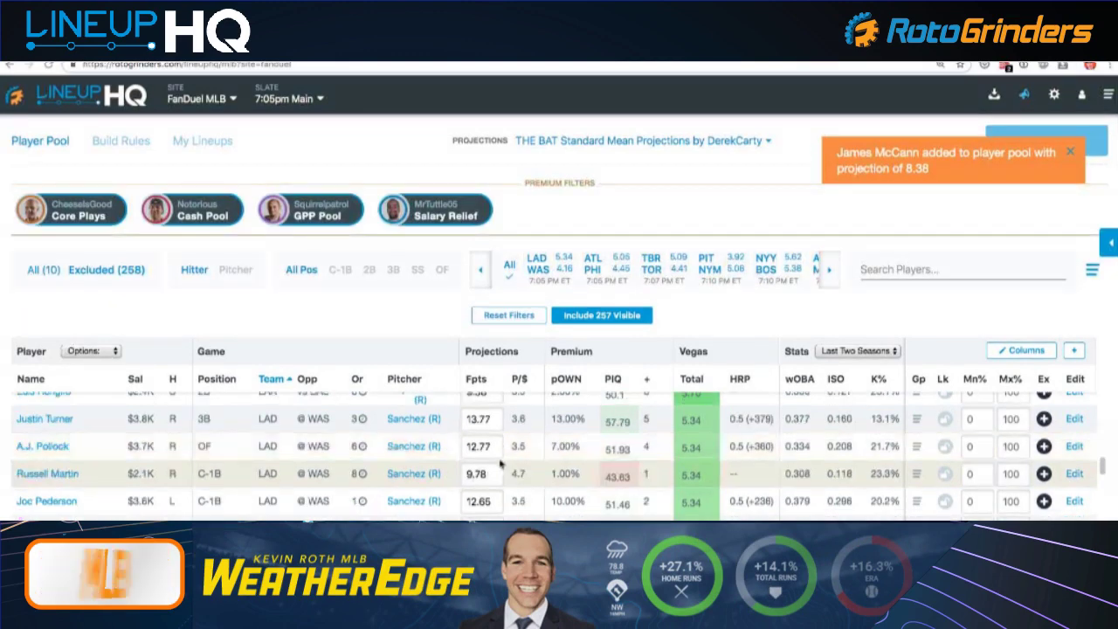
scroll(459, 459, "down", 1)
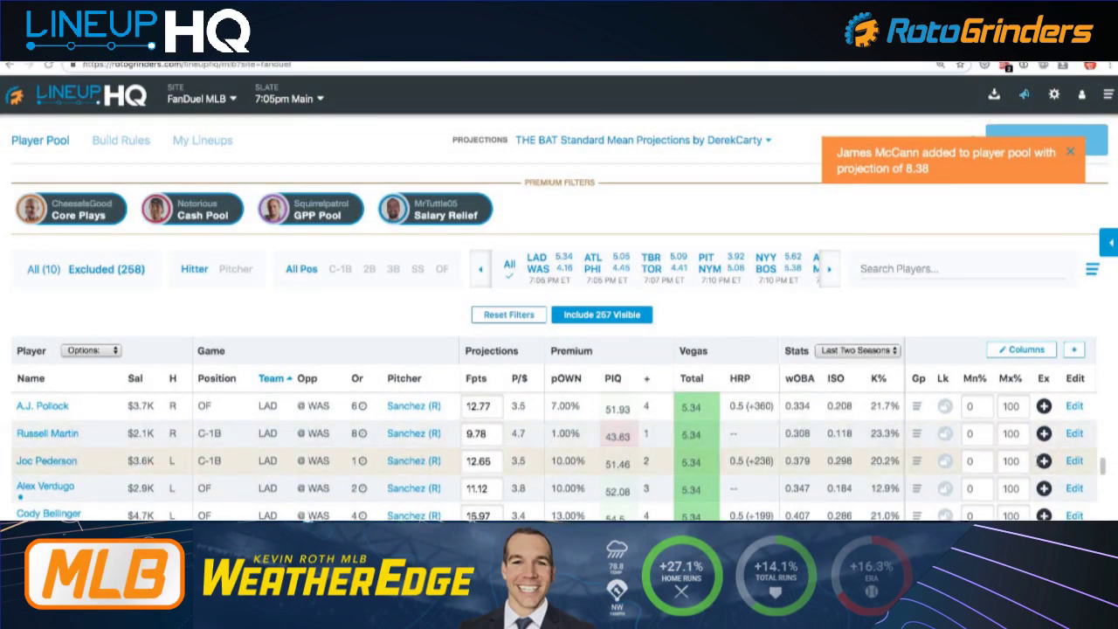
left_click(1044, 462)
left_click(1044, 462)
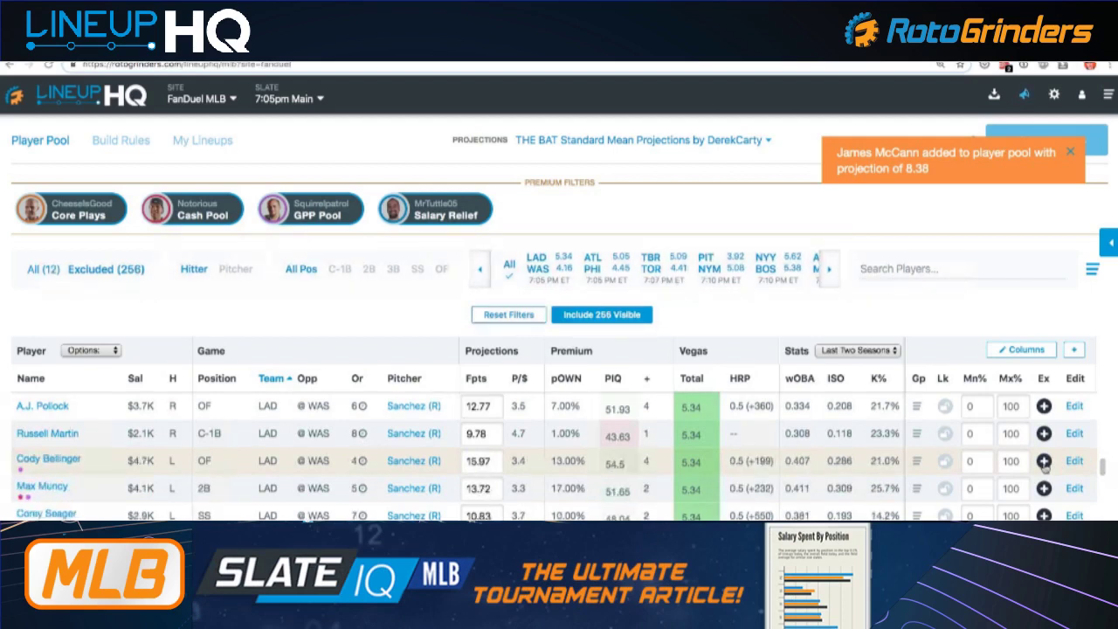
left_click(1044, 462)
left_click(1043, 462)
left_click(1044, 462)
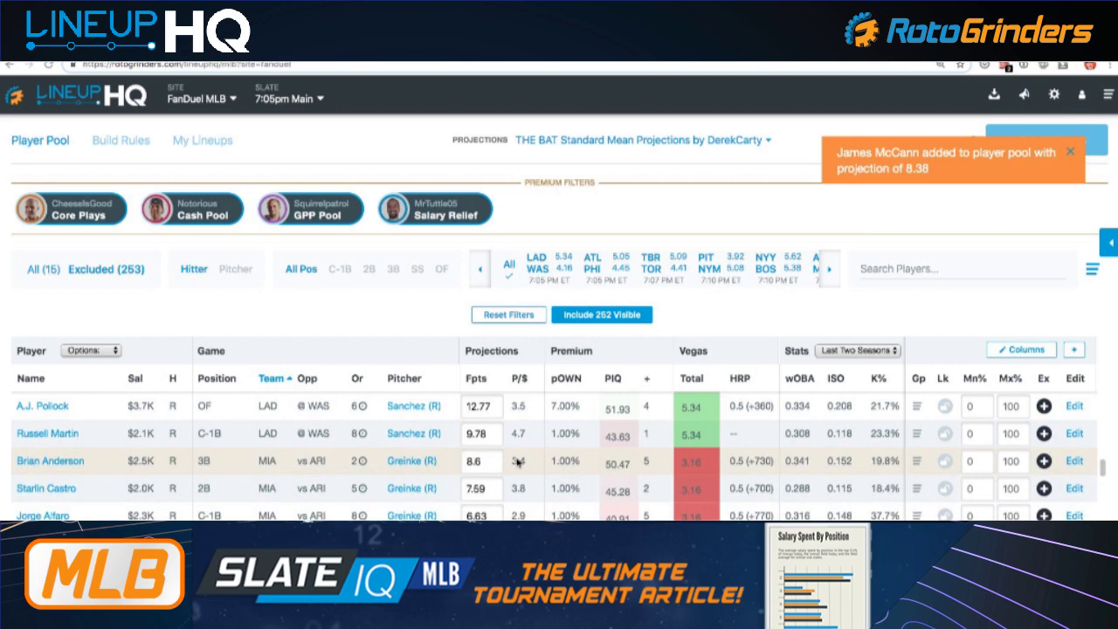
Add the Milwaukee hitters Eric Thames, Christian Yelich, Mike Moustakas and the team's other hitters listed after Keston Hiura to the player pool
scroll(517, 462, "down", 5)
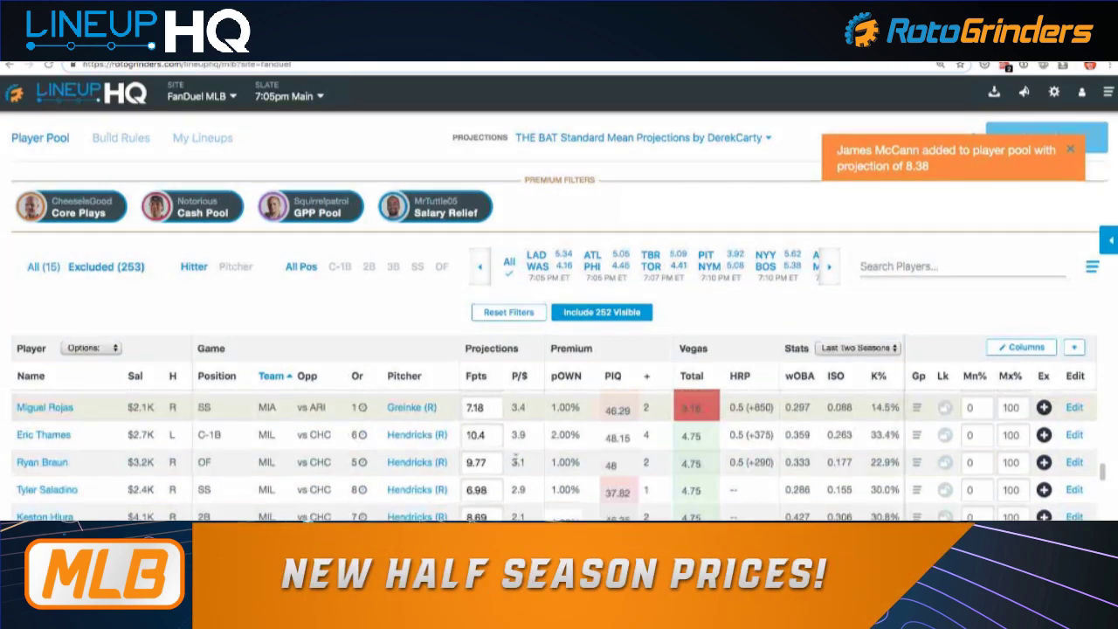
scroll(516, 462, "down", 1)
scroll(513, 466, "up", 1)
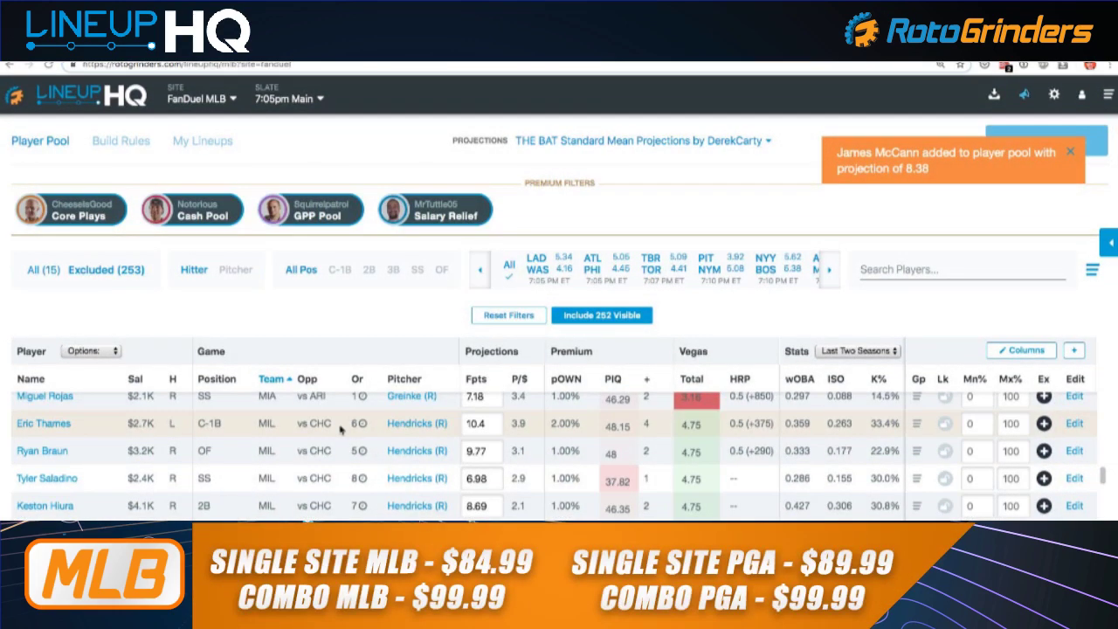
left_click(1043, 422)
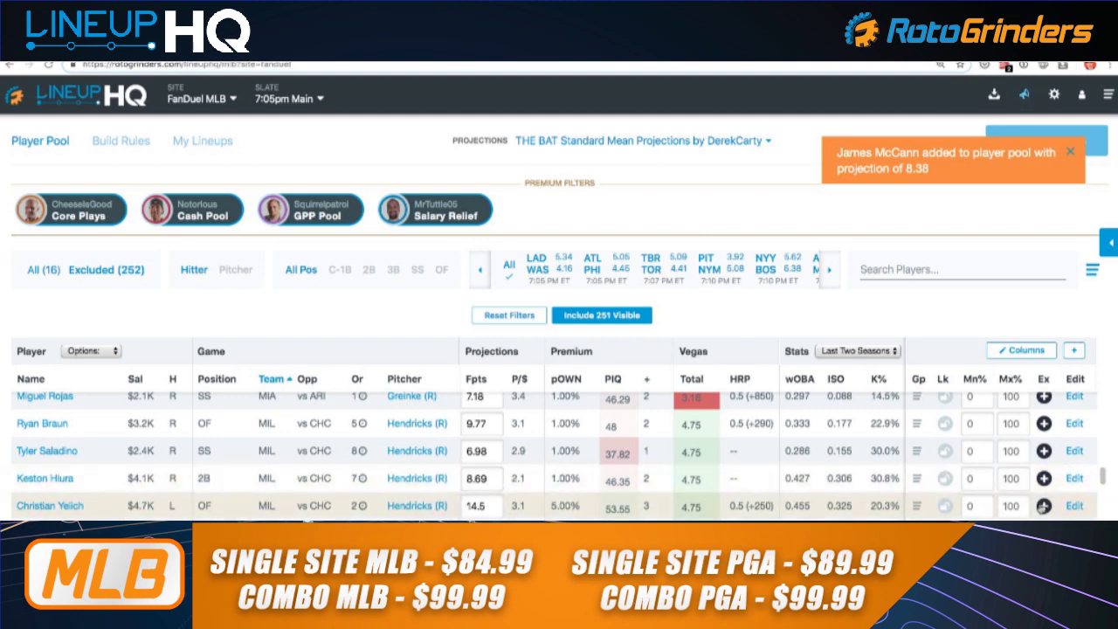
left_click(1043, 505)
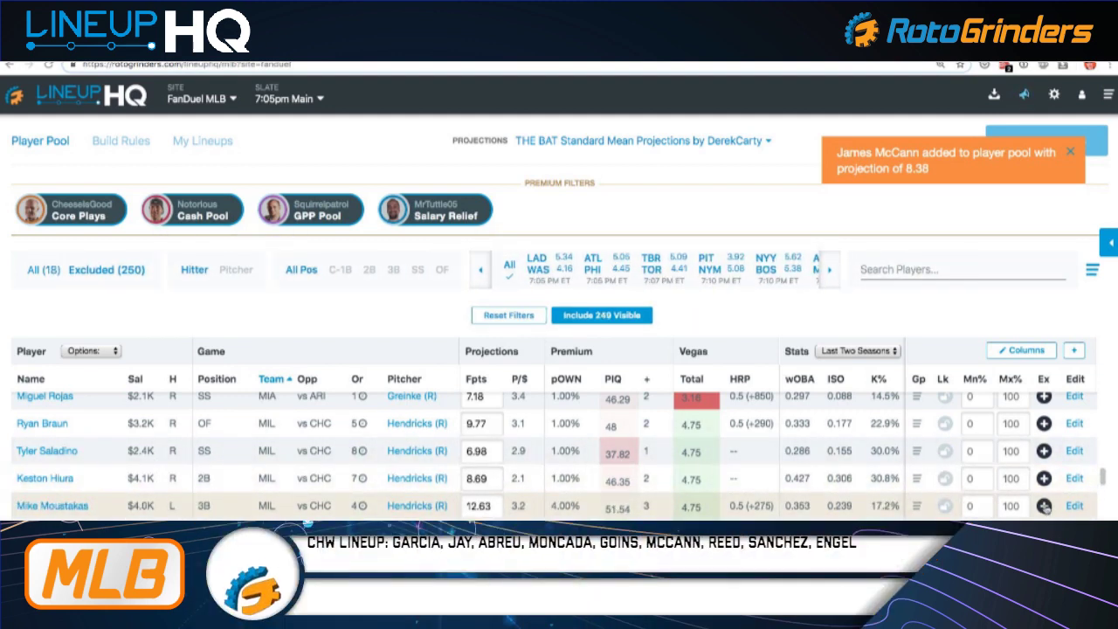
left_click(1045, 506)
left_click(1044, 506)
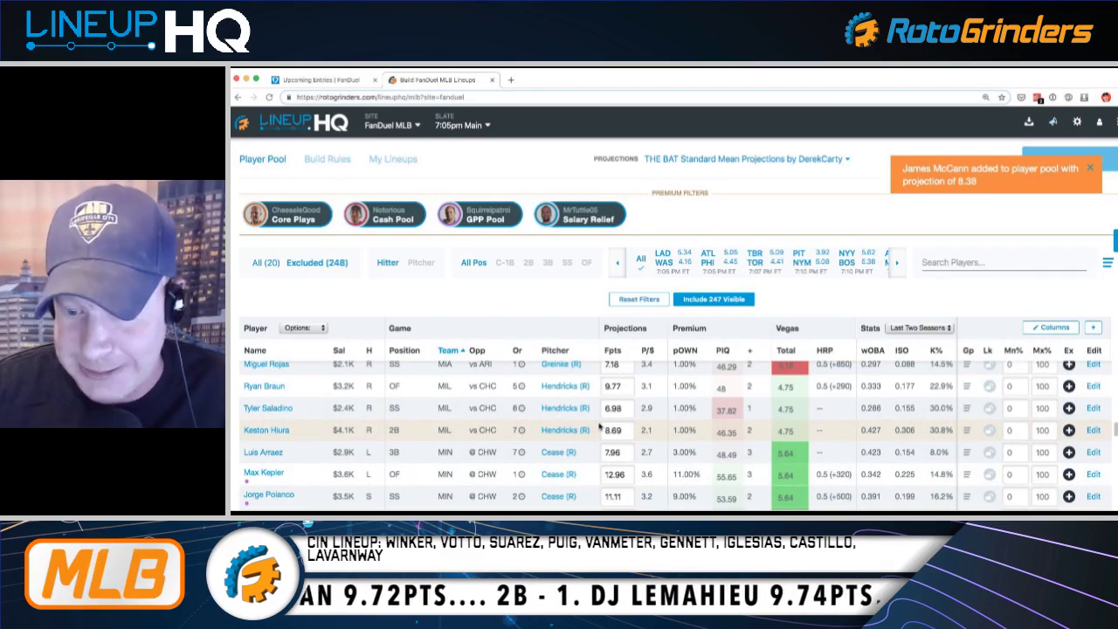
Add the Minnesota hitters Max Kepler, Jorge Polanco, Nelson Cruz, Eddie Rosario and Miguel Sano to the player pool
scroll(599, 425, "down", 2)
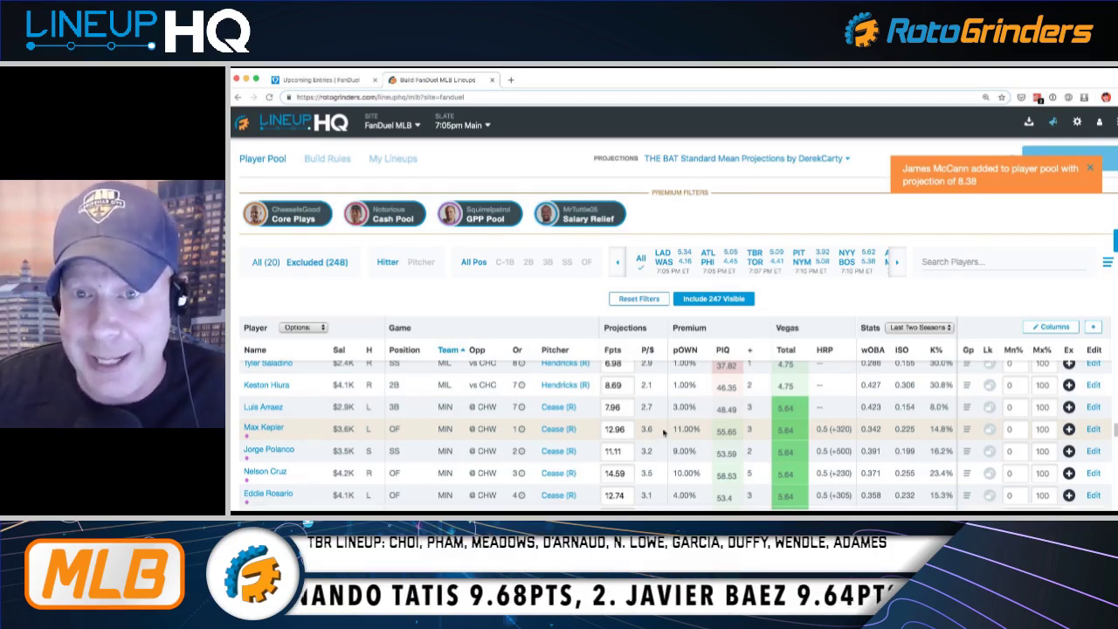
scroll(663, 432, "down", 1)
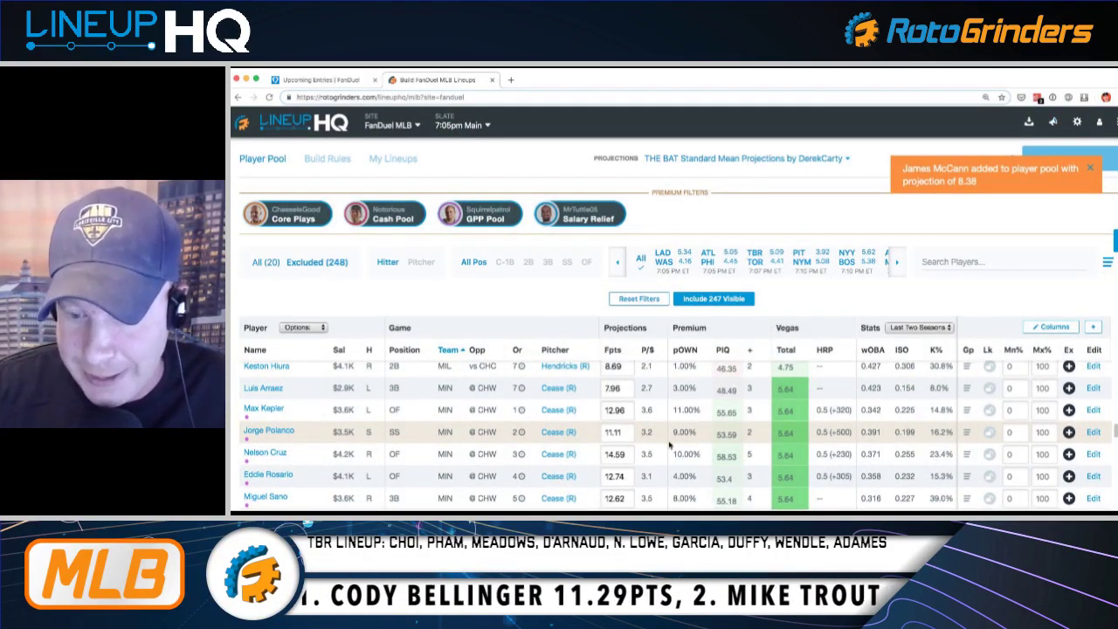
scroll(583, 403, "down", 1)
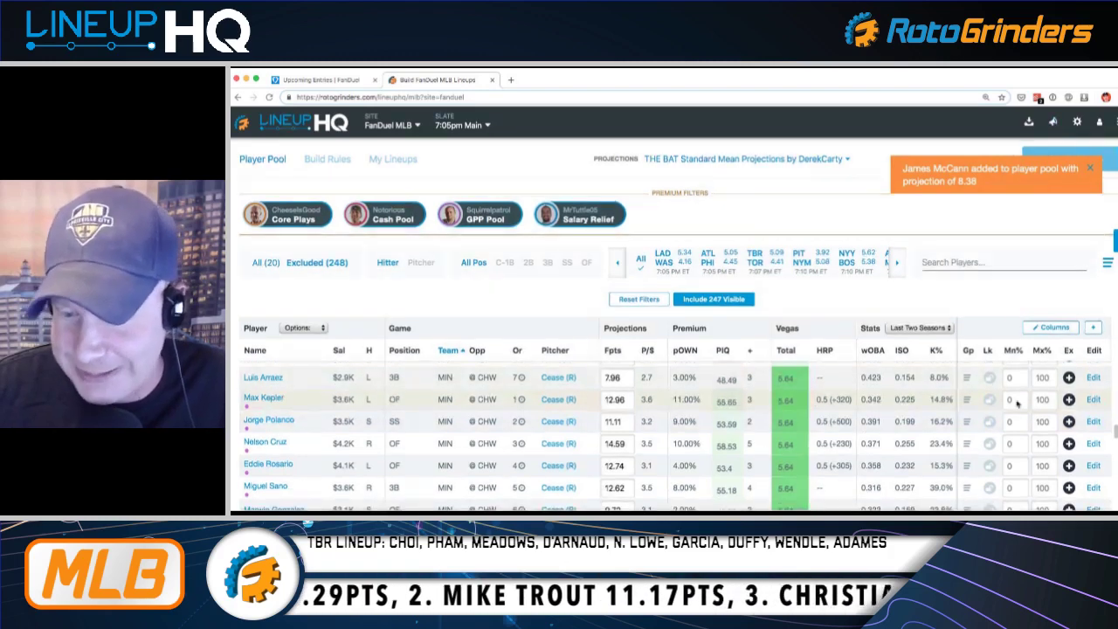
left_click(1069, 399)
left_click(1069, 400)
left_click(1069, 400)
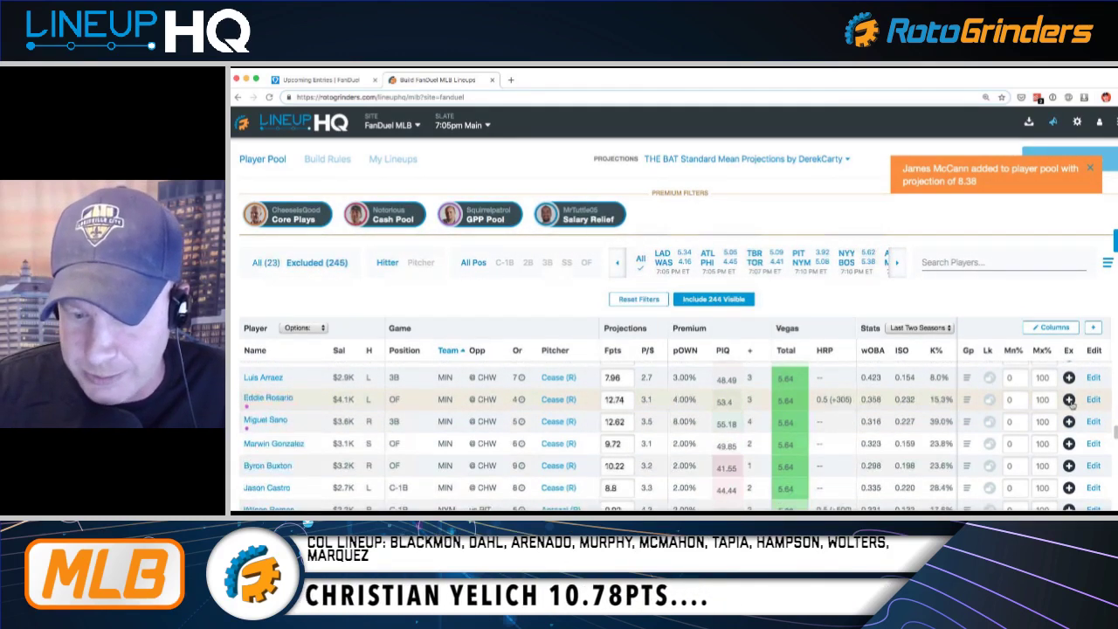
left_click(1068, 400)
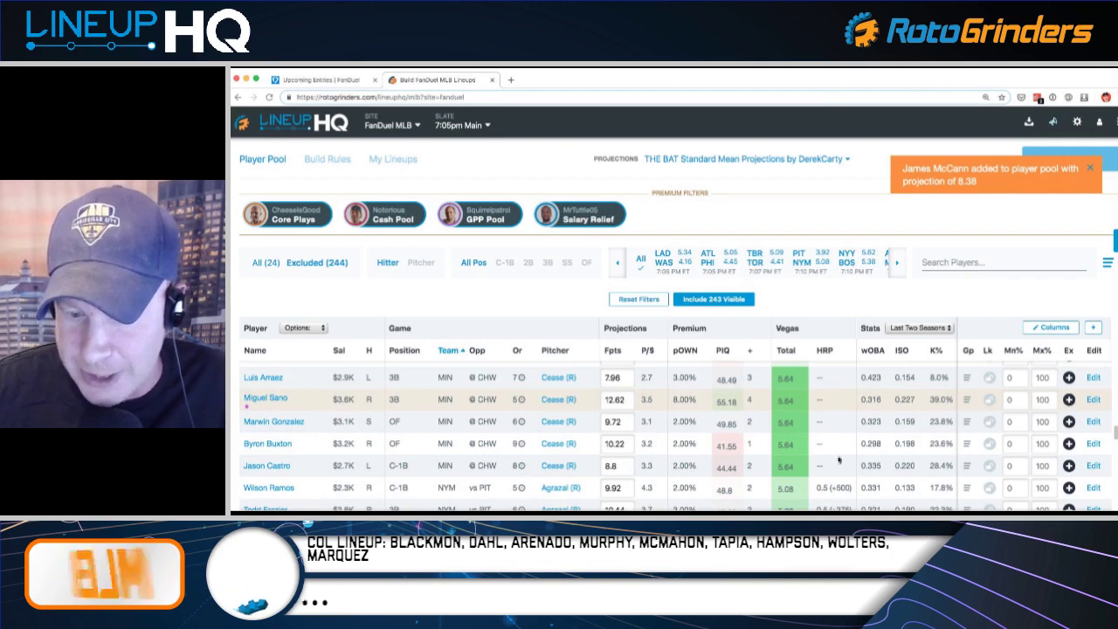
left_click(1069, 400)
Add the Mets hitters Wilson Ramos, Todd Frazier and Jeff McNeil to the player pool
scroll(716, 414, "down", 3)
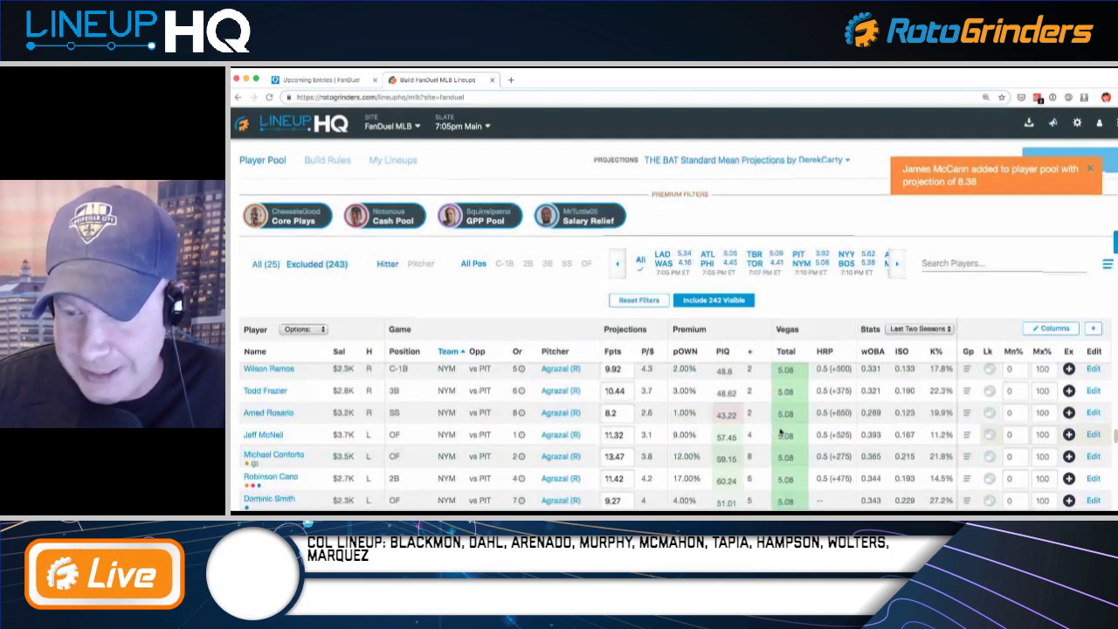
scroll(716, 414, "up", 1)
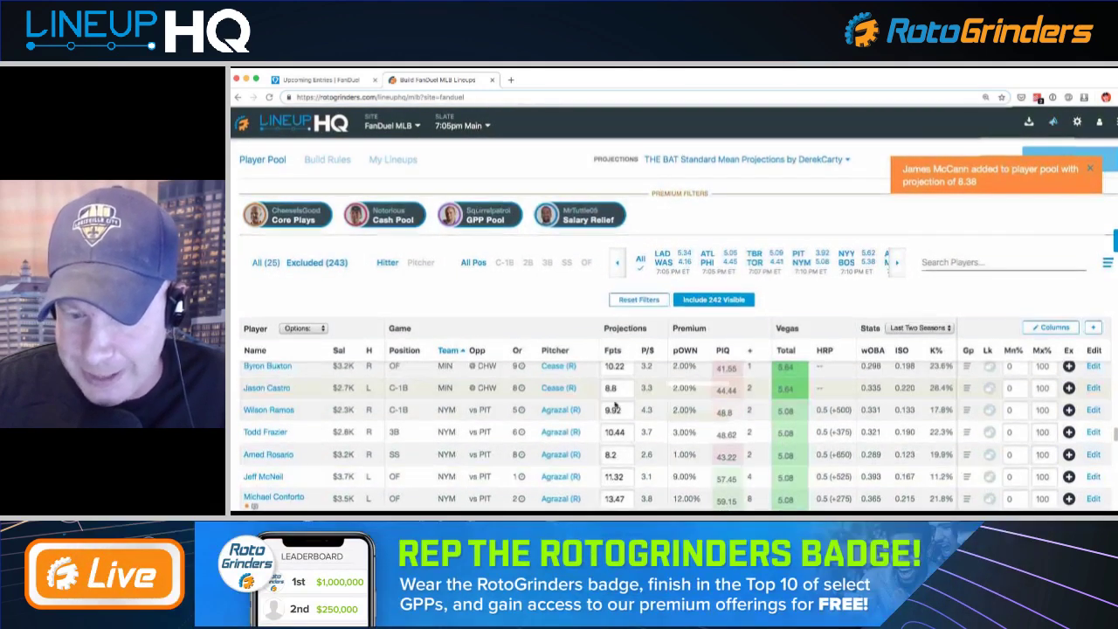
left_click(1068, 410)
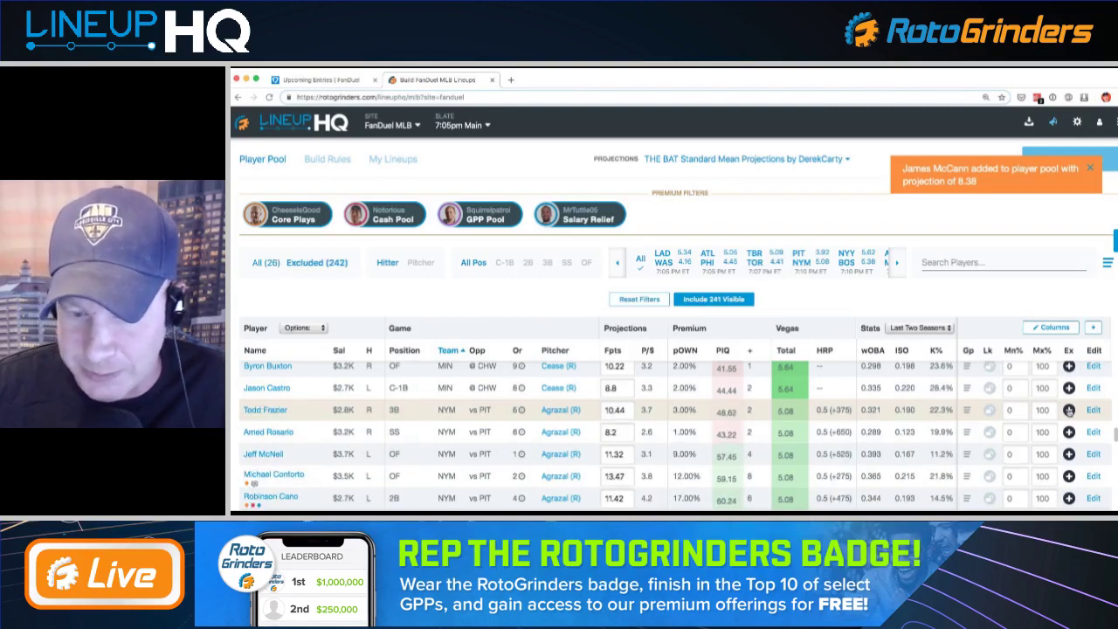
left_click(1068, 409)
left_click(1068, 431)
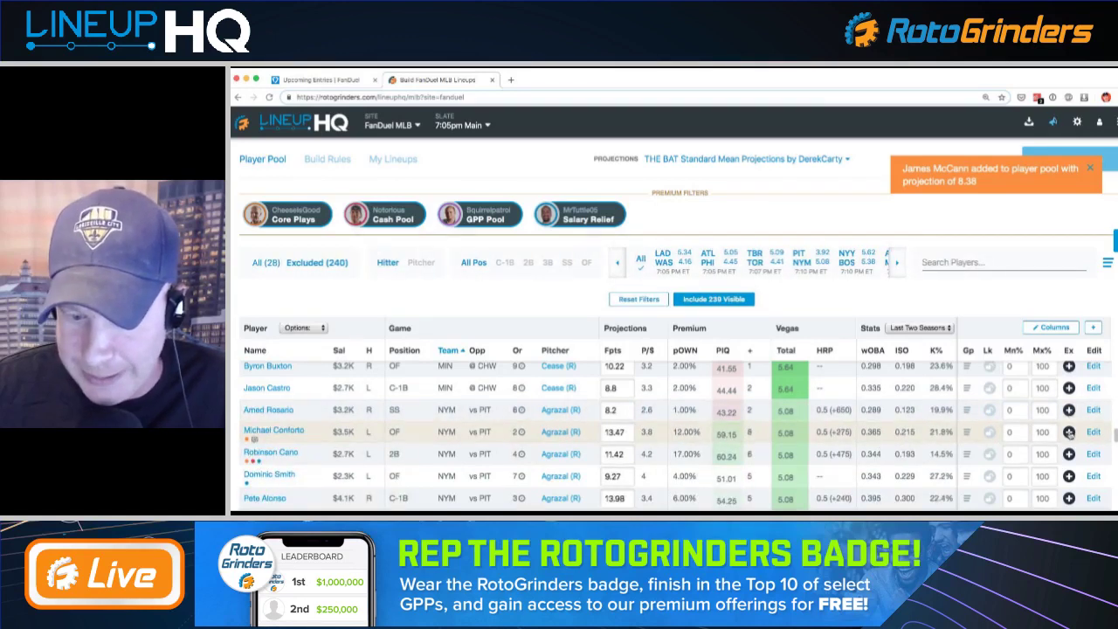
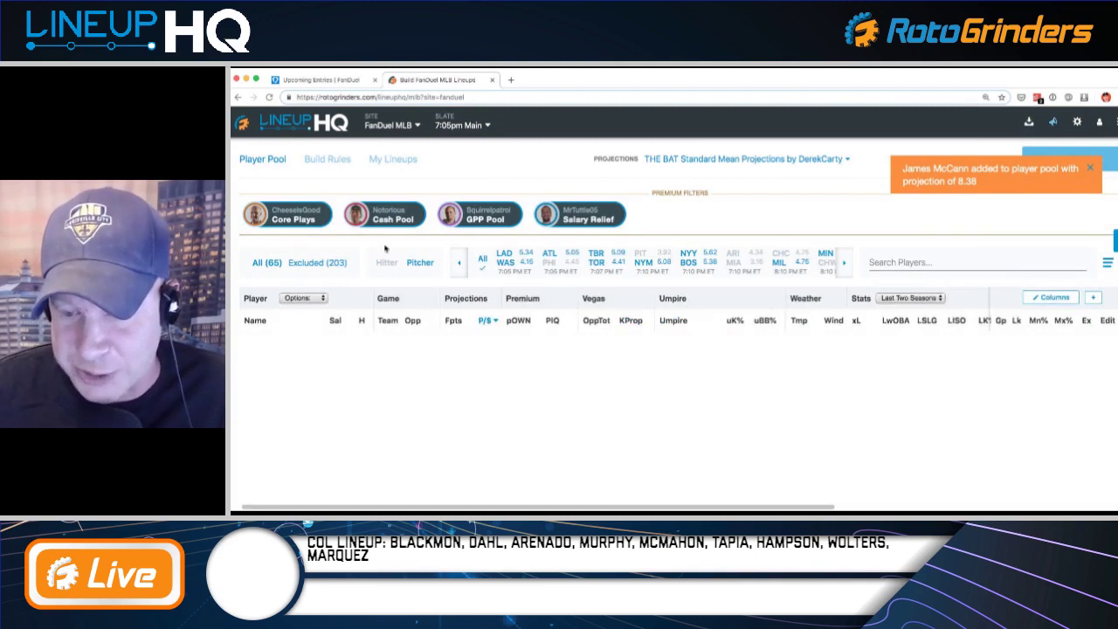
From the excluded pitchers, add Yusei Kikuchi, Daniel Norris and Joey Lucchesi to the player pool
left_click(321, 265)
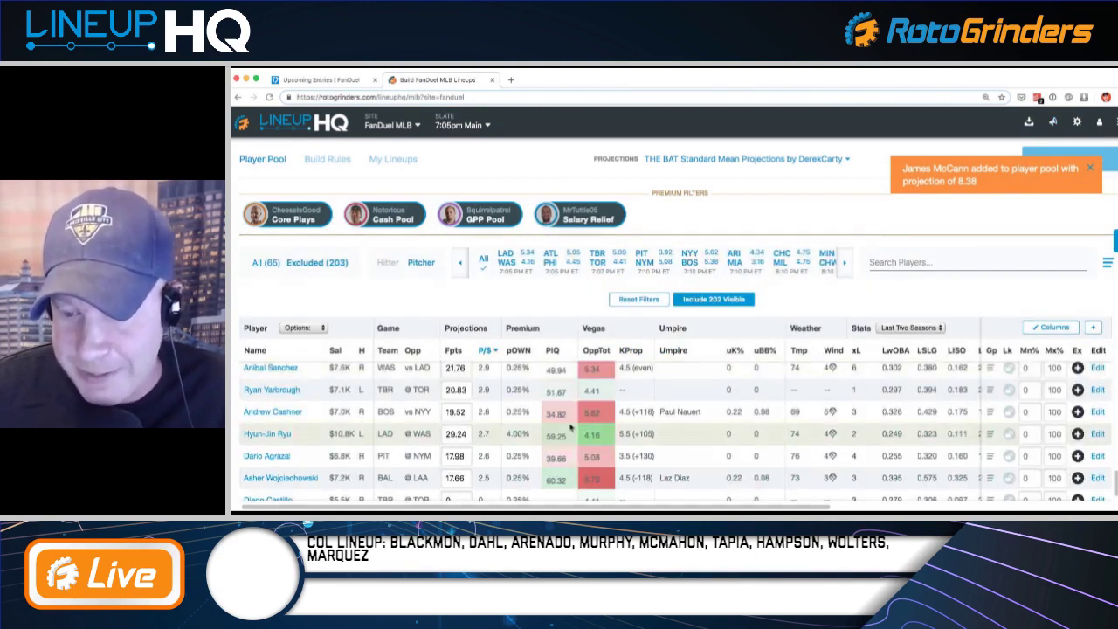
scroll(646, 384, "up", 5)
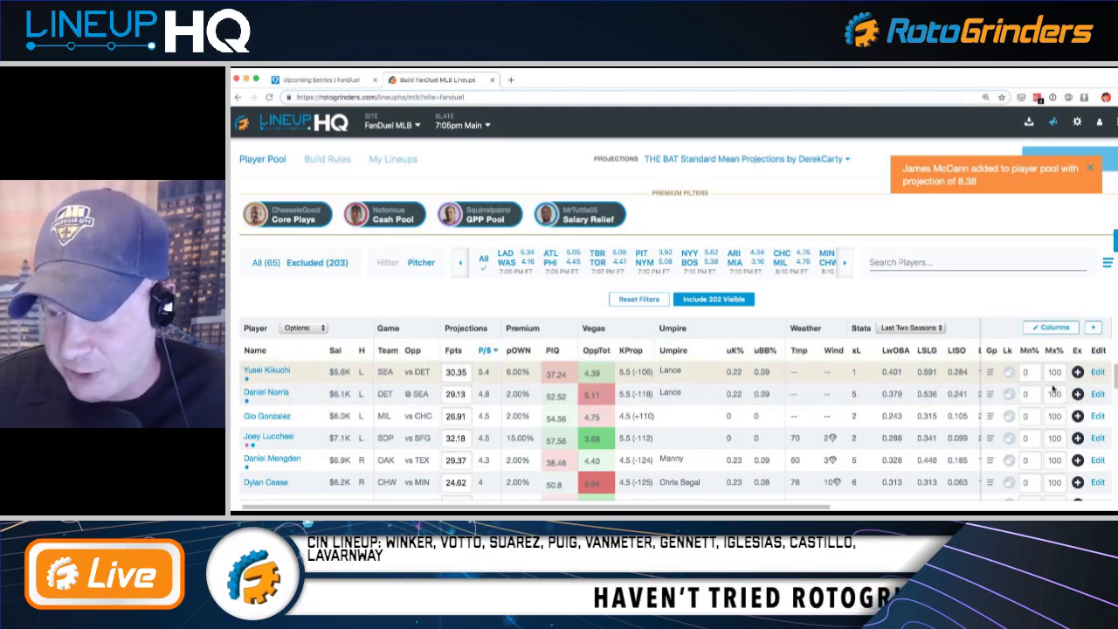
scroll(431, 399, "down", 1)
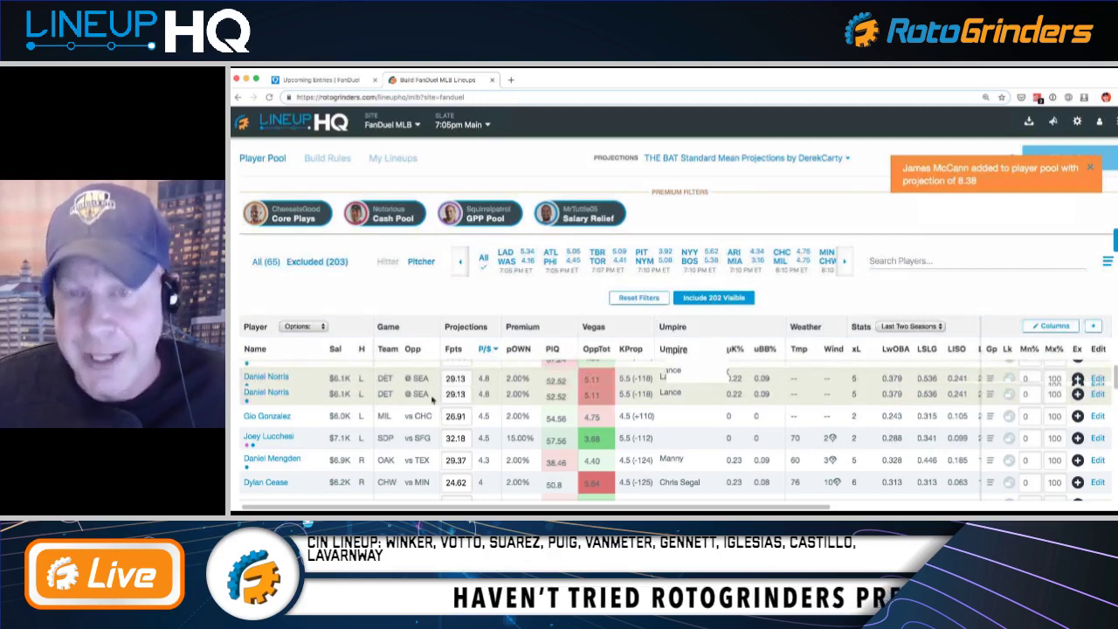
scroll(431, 399, "up", 1)
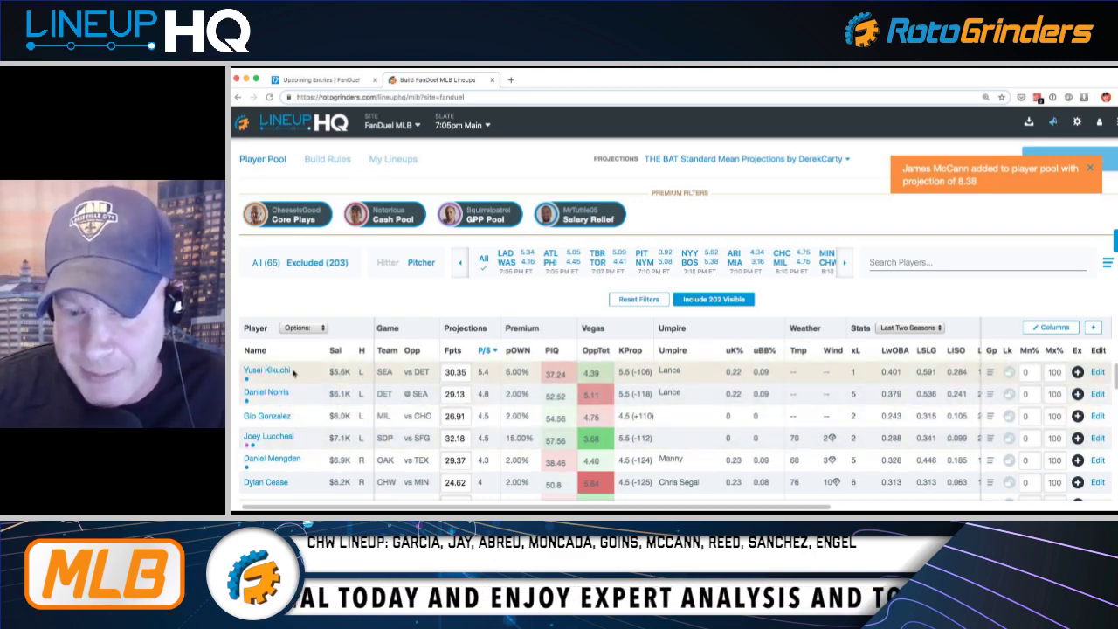
left_click(1080, 373)
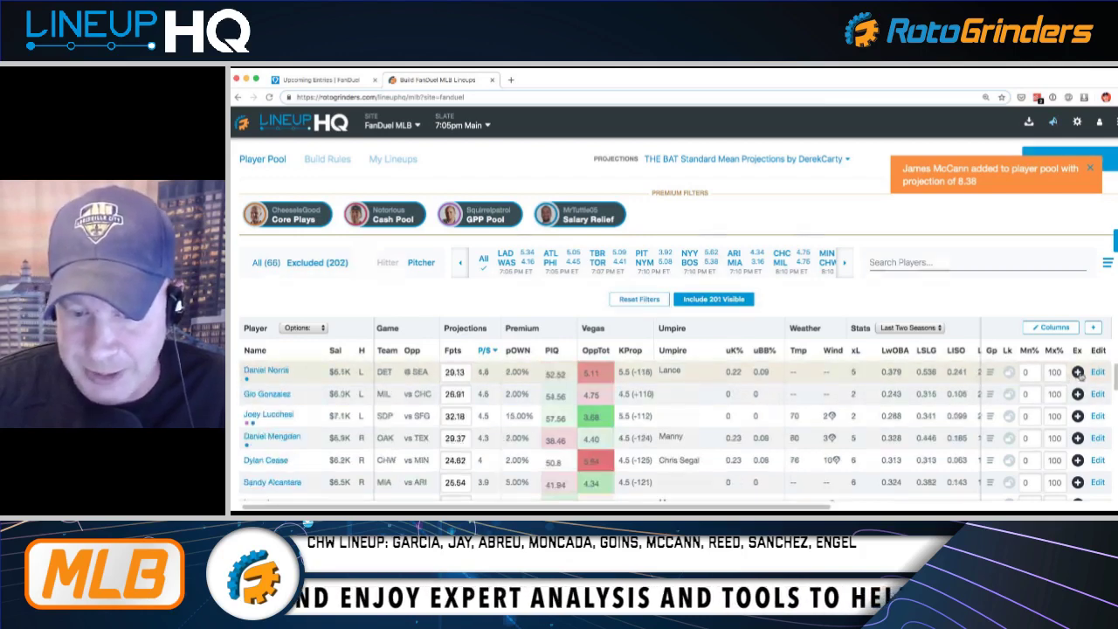
left_click(1079, 373)
left_click(1078, 392)
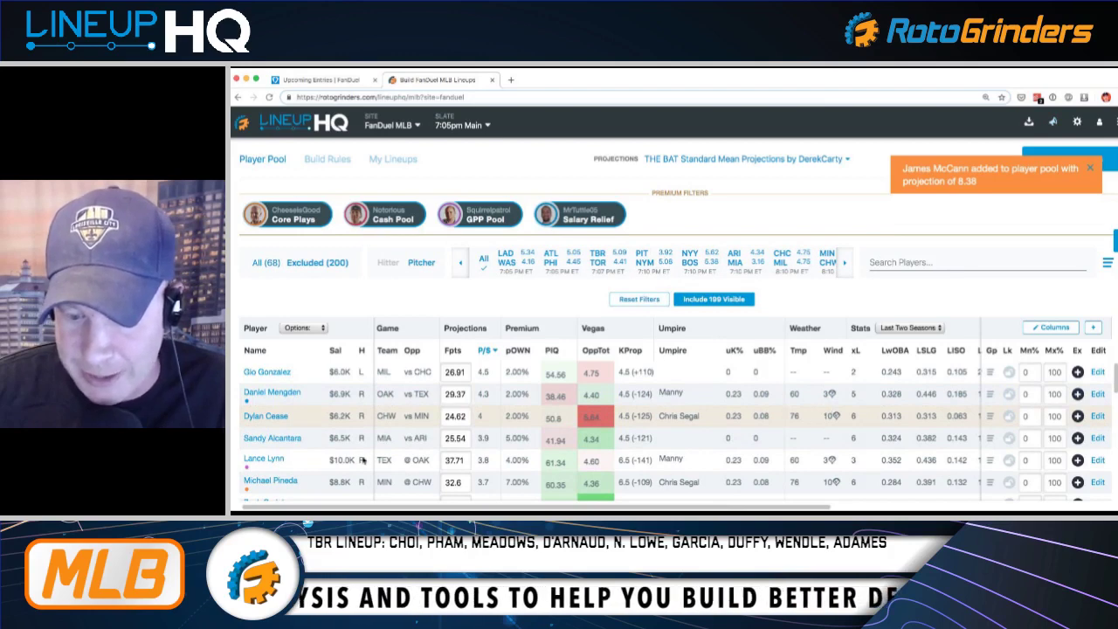
Add the pitchers Lance Lynn, Michael Pineda and Zack Greinke to the player pool
scroll(363, 461, "down", 2)
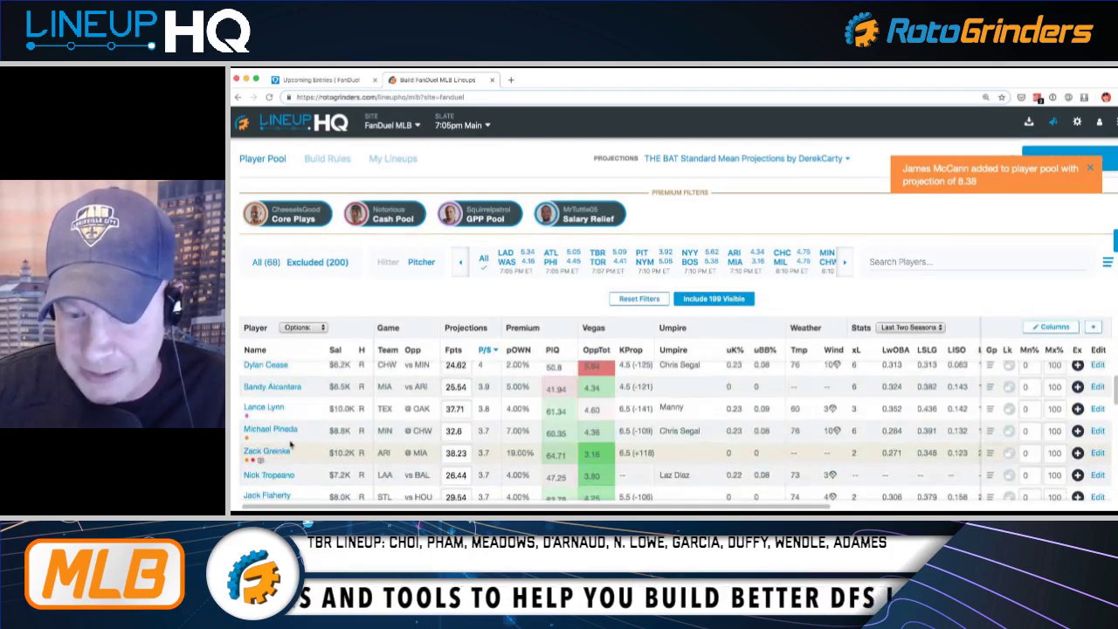
left_click(1078, 408)
left_click(1078, 432)
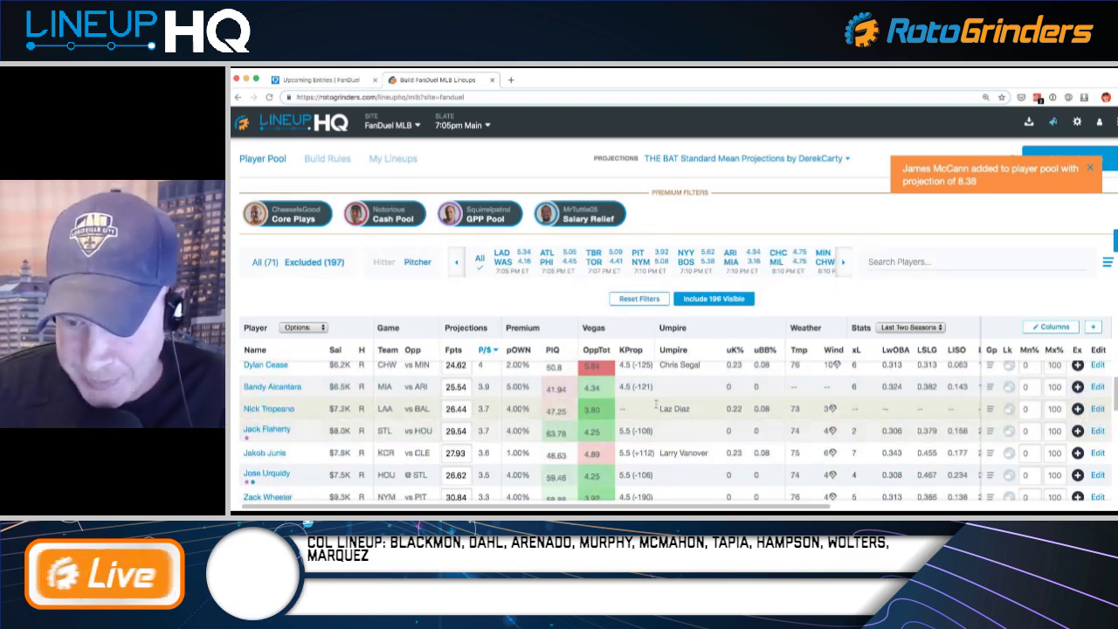
Add the pitchers Jack Flaherty, Jose Urquidy and Jeff Samardzija to the player pool
scroll(655, 406, "down", 2)
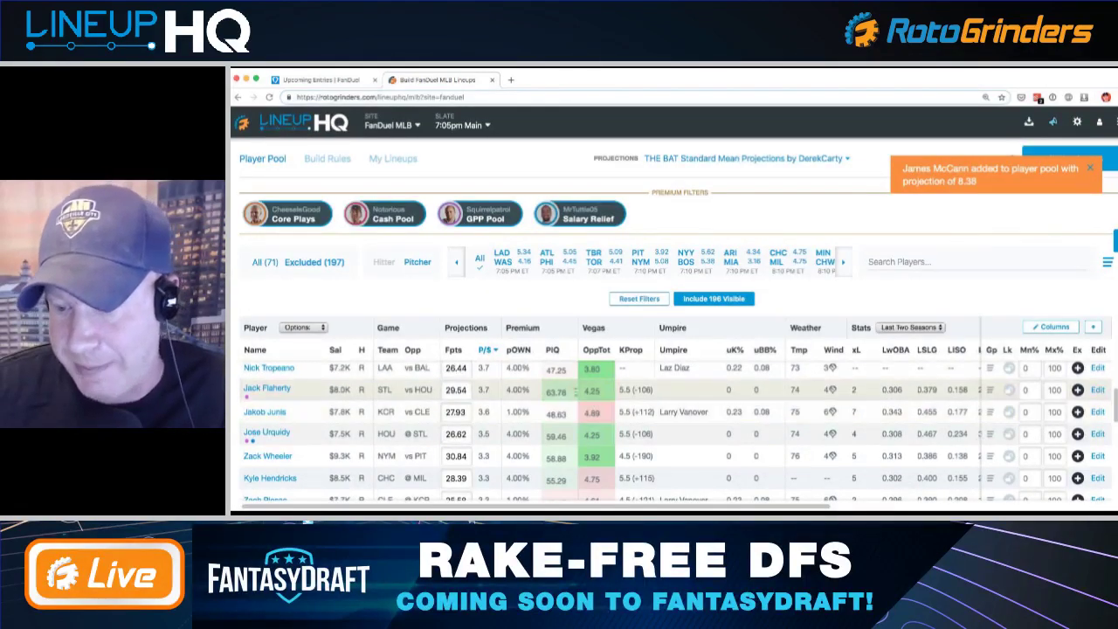
left_click(1078, 391)
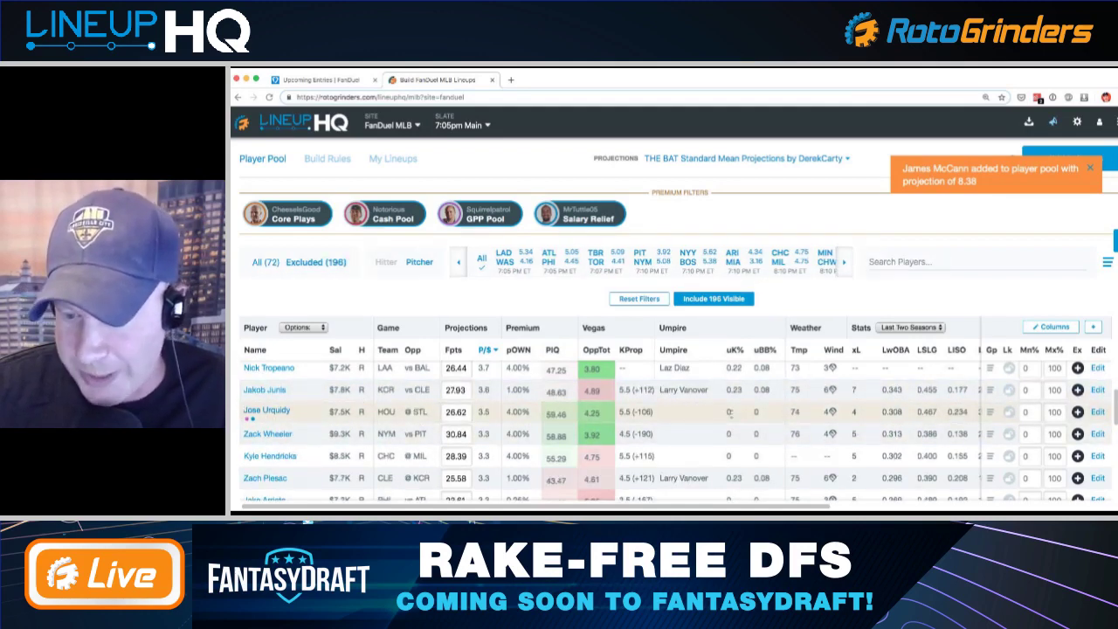
left_click(1079, 412)
scroll(522, 449, "down", 5)
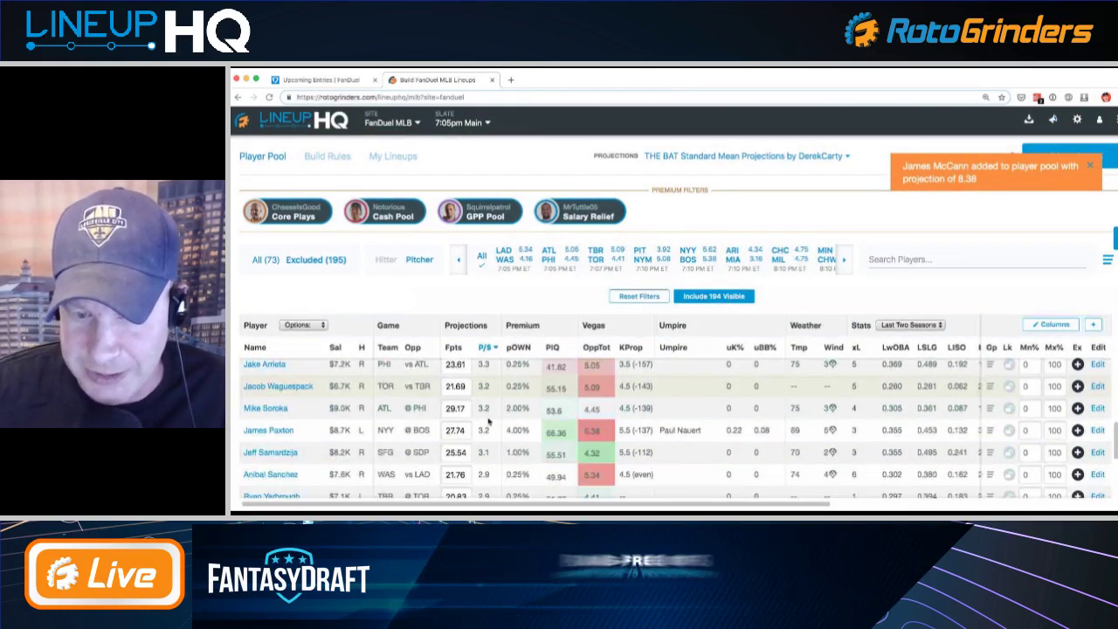
scroll(464, 404, "down", 3)
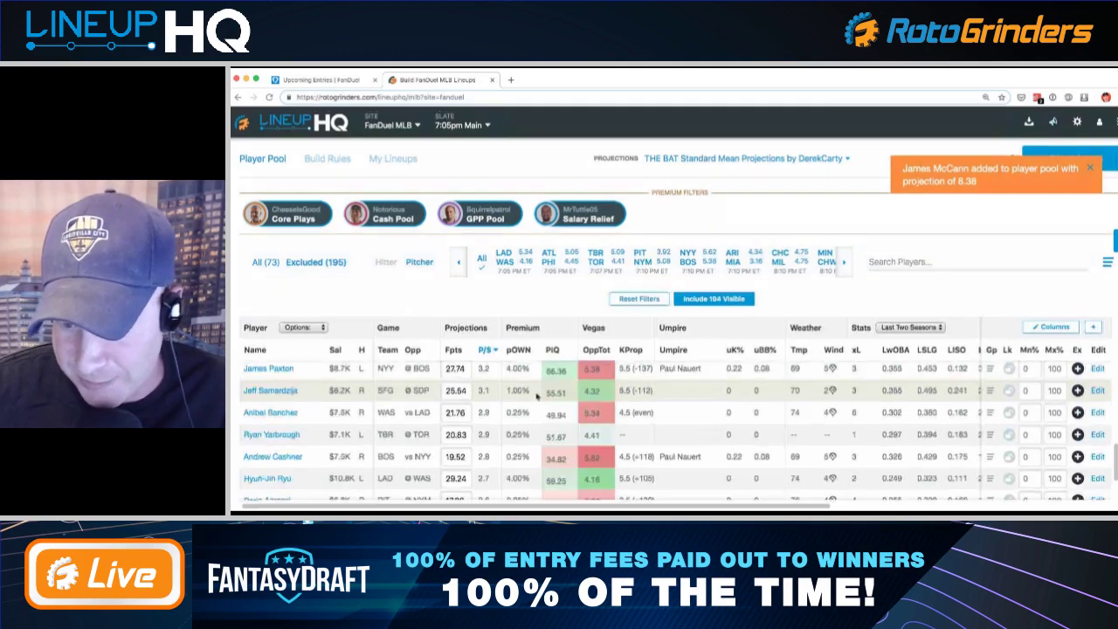
left_click(1078, 391)
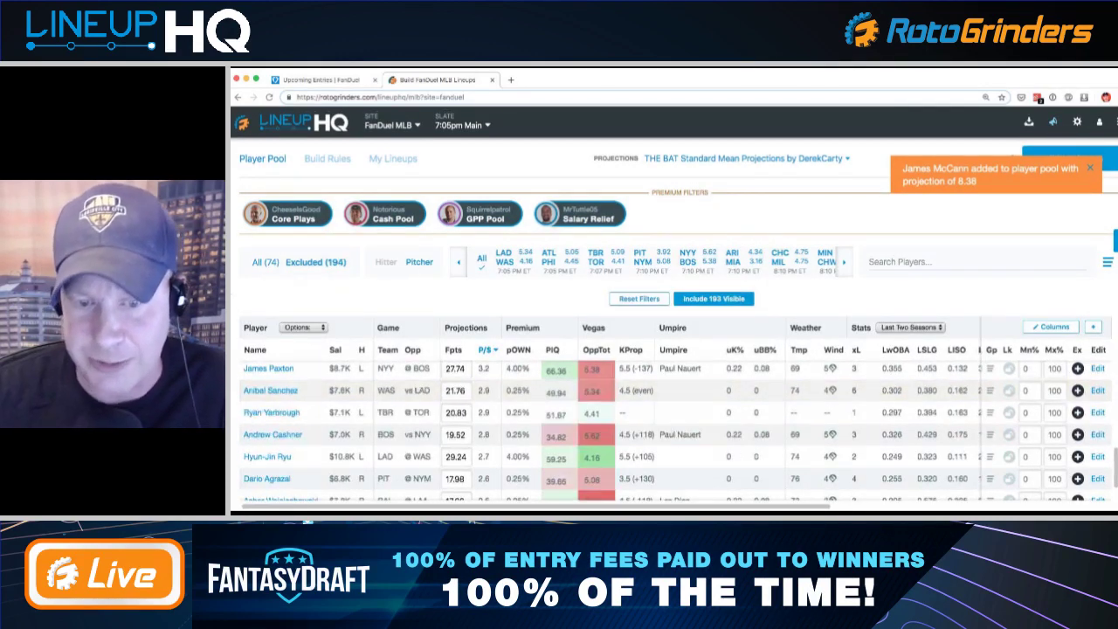
Review the included pitchers and return to the list of excluded hitters
left_click(266, 262)
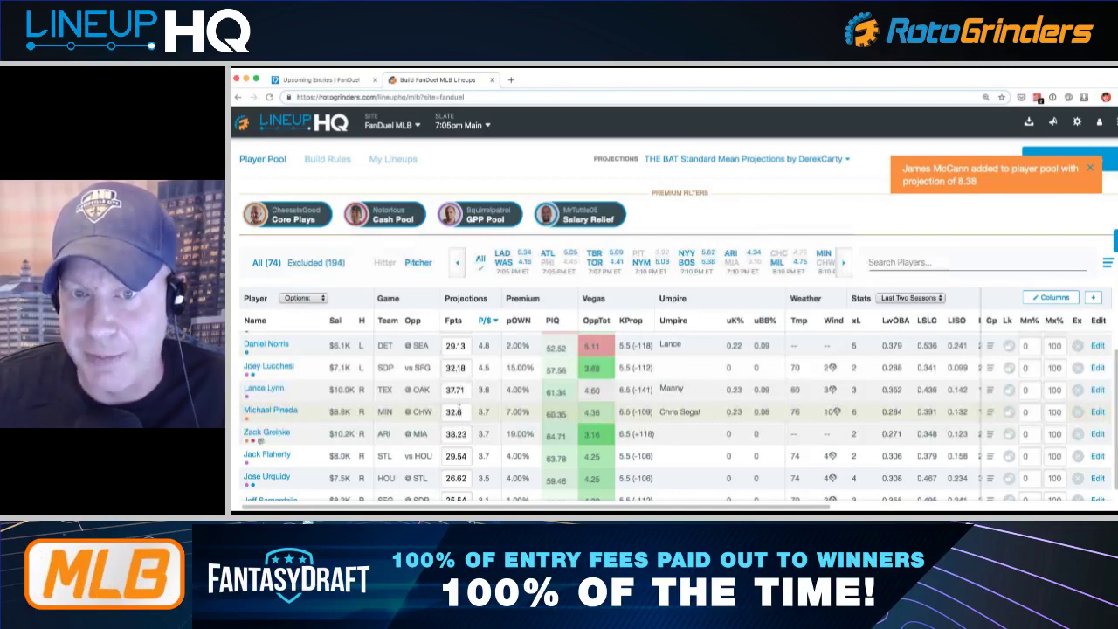
scroll(457, 409, "up", 1)
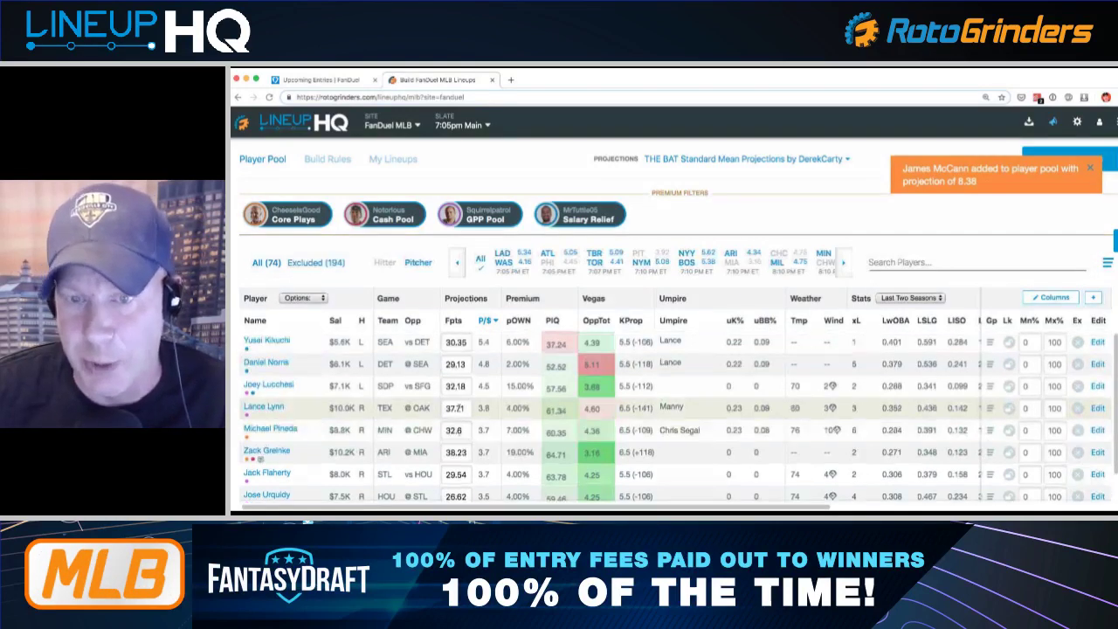
left_click(312, 263)
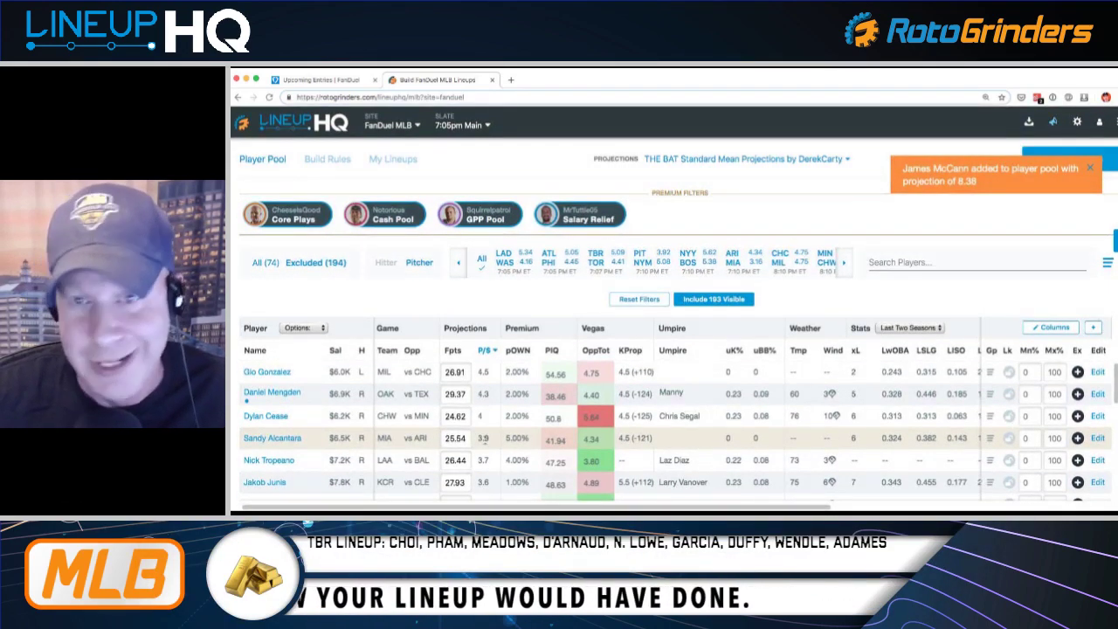
left_click(390, 266)
scroll(528, 491, "down", 3)
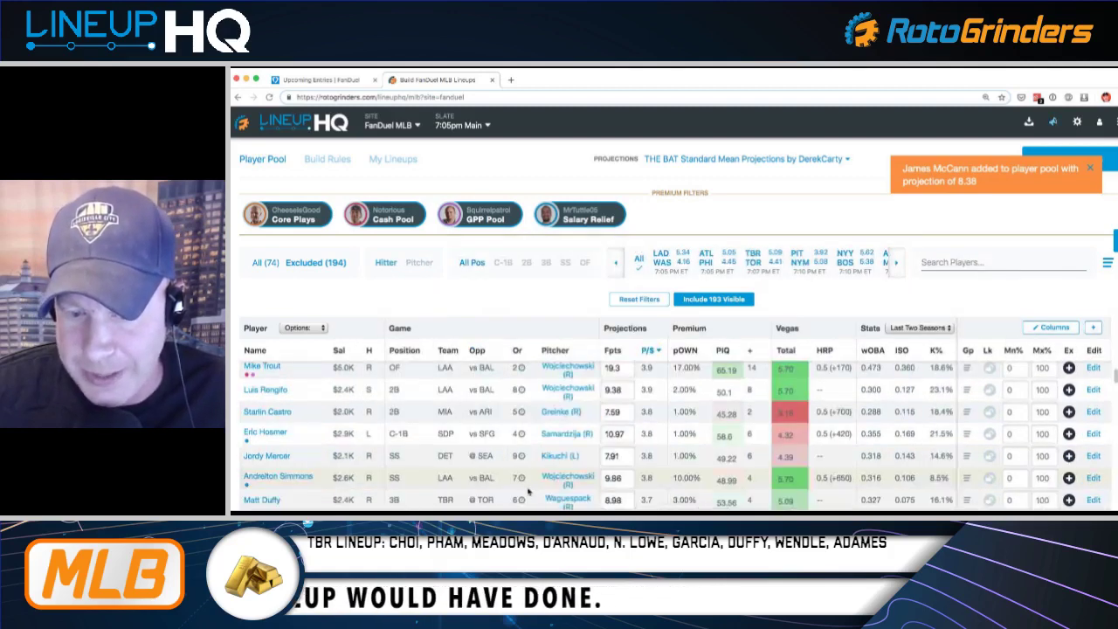
scroll(376, 405, "up", 5)
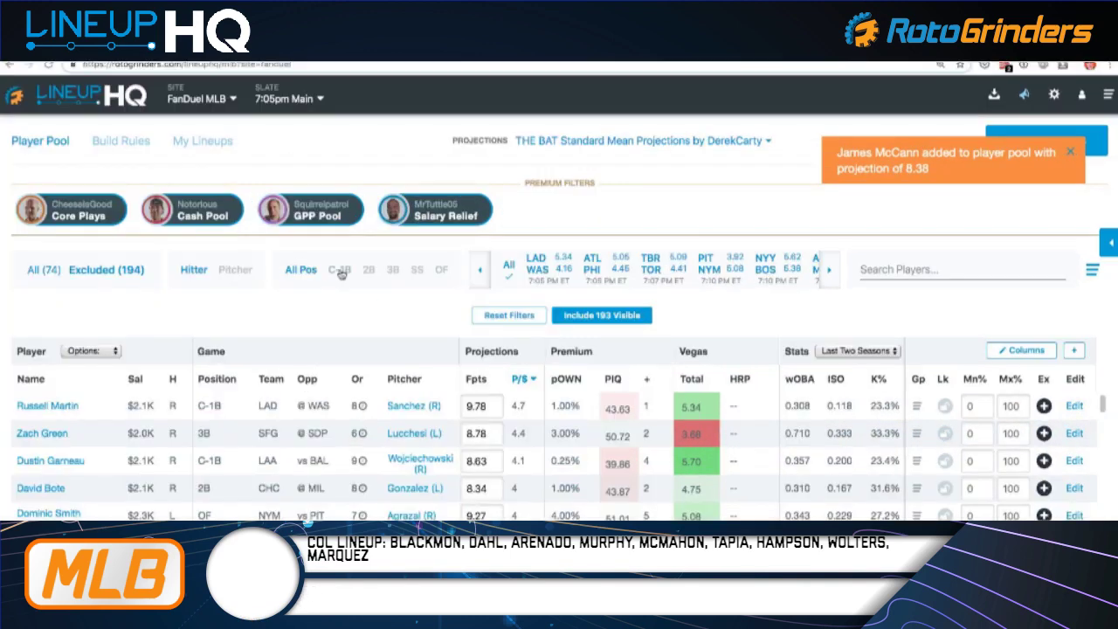
Filter the hitters to C-1B and check which ones are included in the player pool
left_click(340, 270)
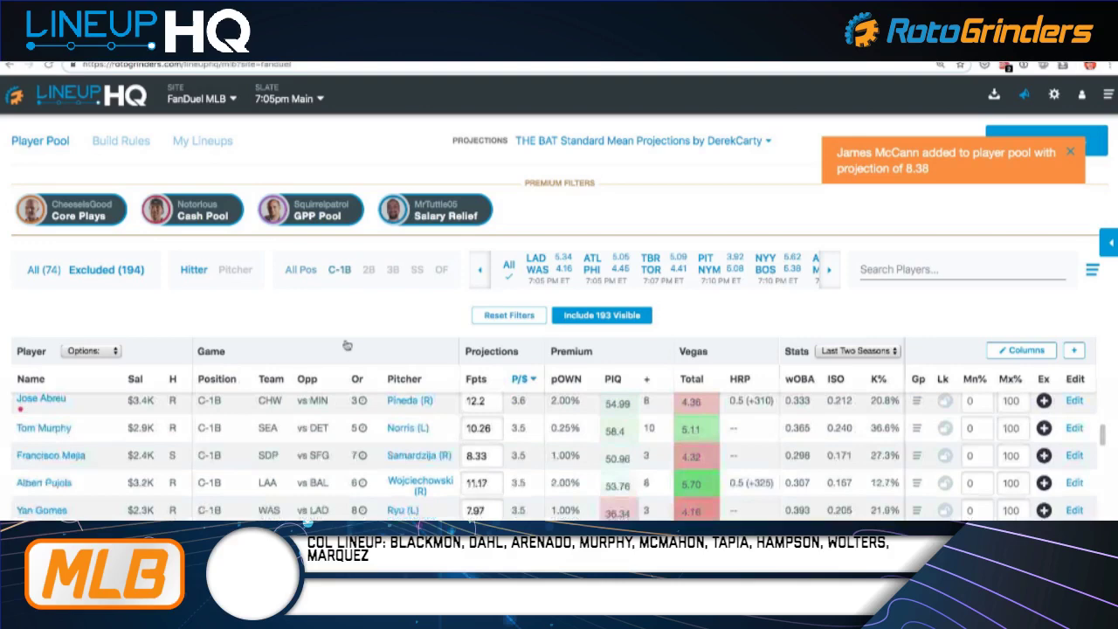
left_click(51, 270)
scroll(433, 516, "up", 5)
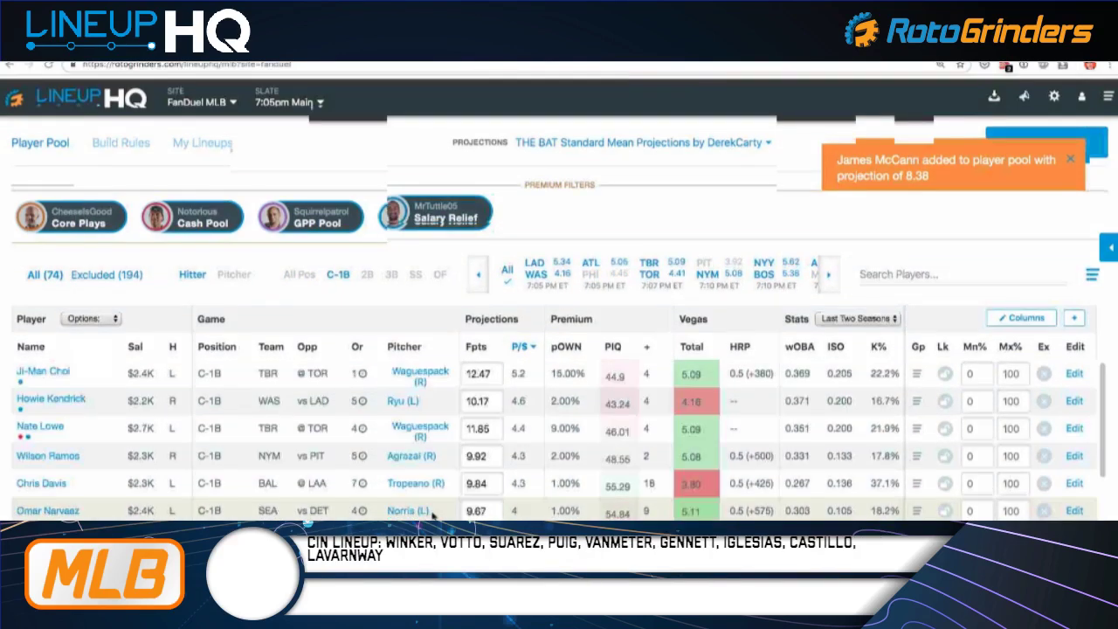
Filter the hitters to 2B and add the excluded David Bote, David Fletcher and Jason Kipnis to the player pool
left_click(367, 270)
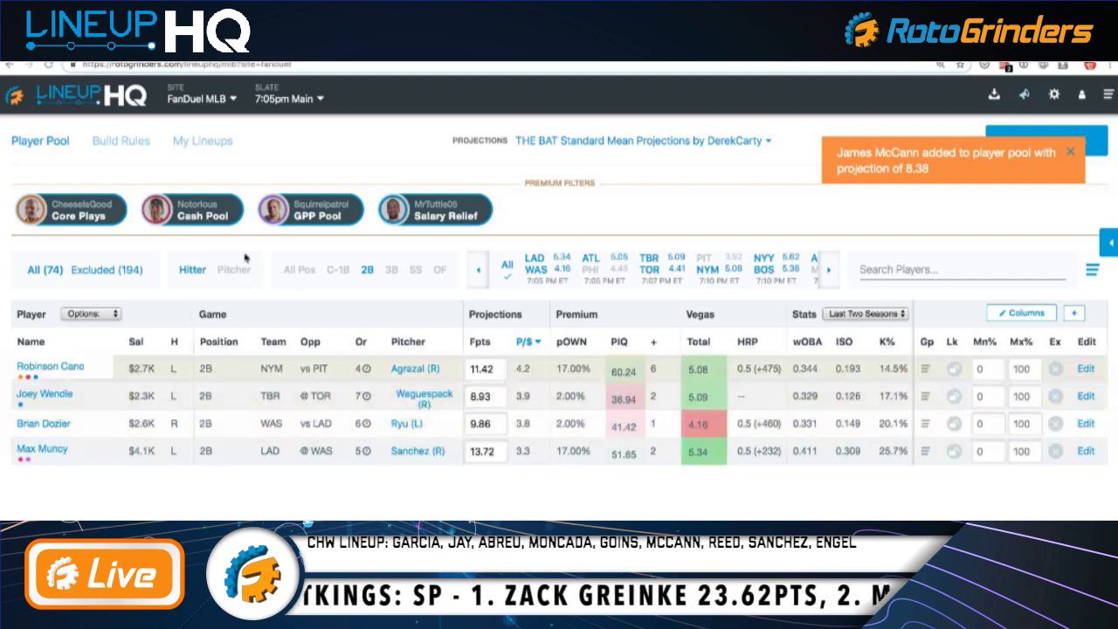
left_click(122, 273)
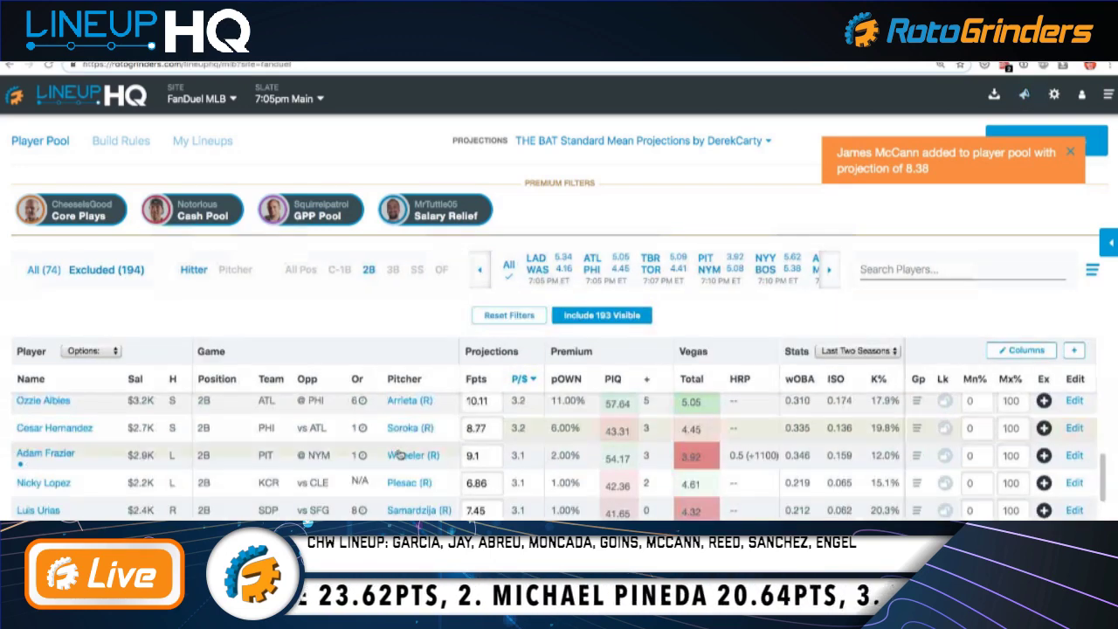
scroll(400, 453, "up", 1)
scroll(415, 417, "up", 3)
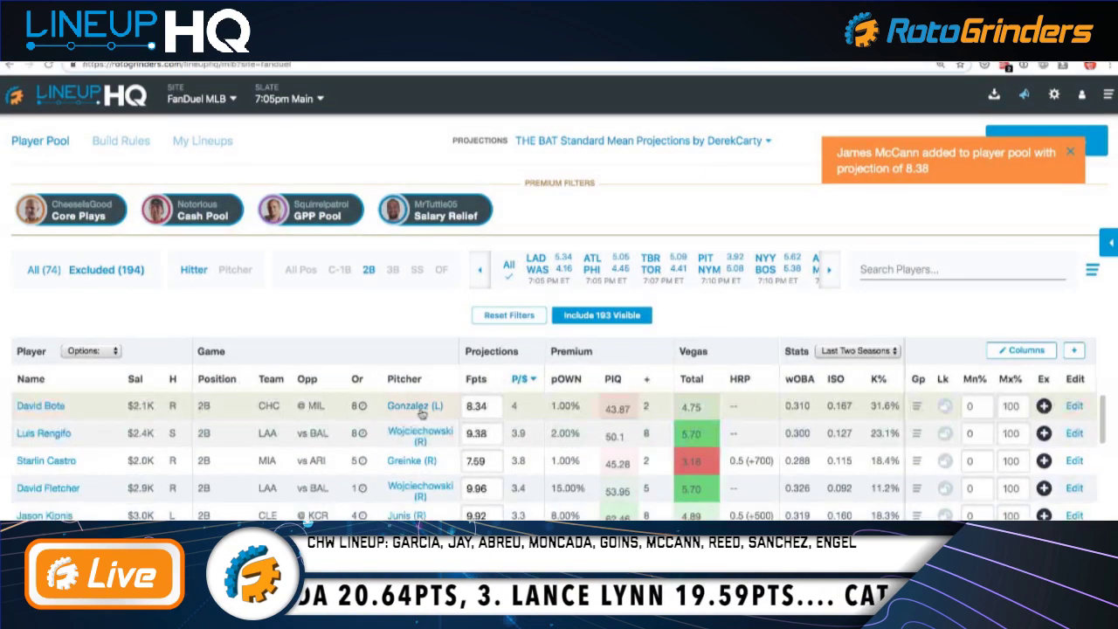
left_click(1043, 406)
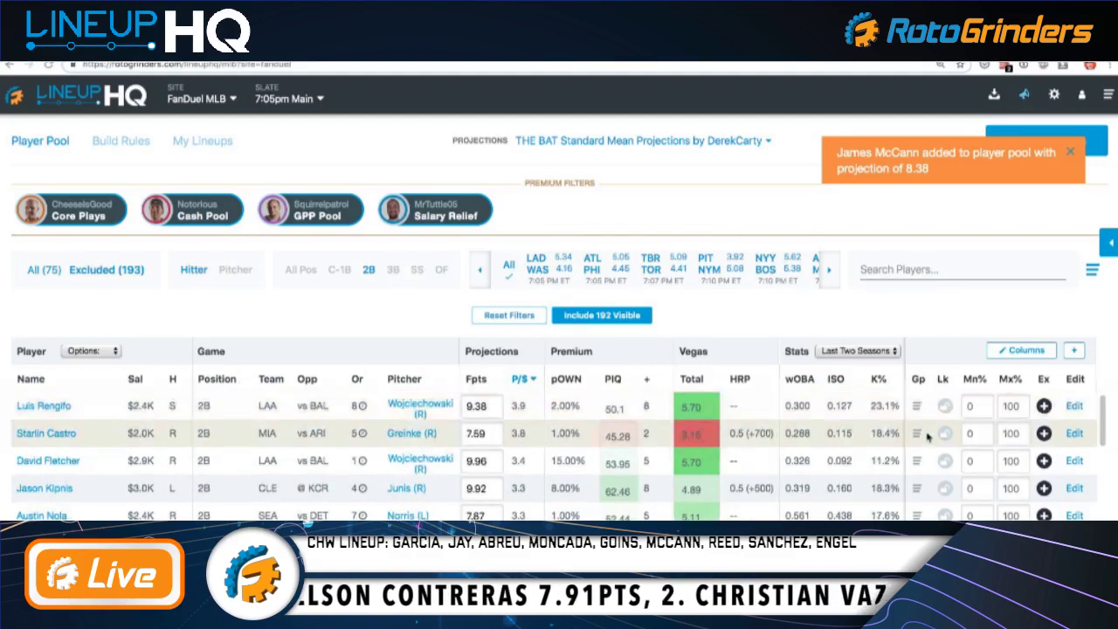
left_click(1043, 461)
left_click(1044, 461)
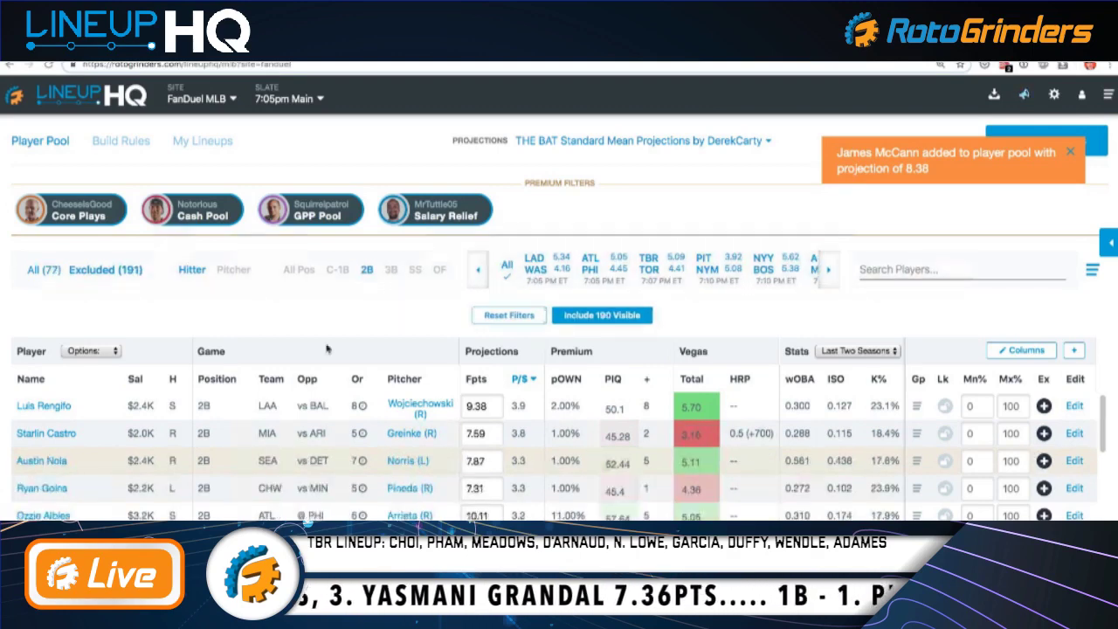
Review the included hitters at 3B, SS and OF, and return the list to all positions
left_click(43, 271)
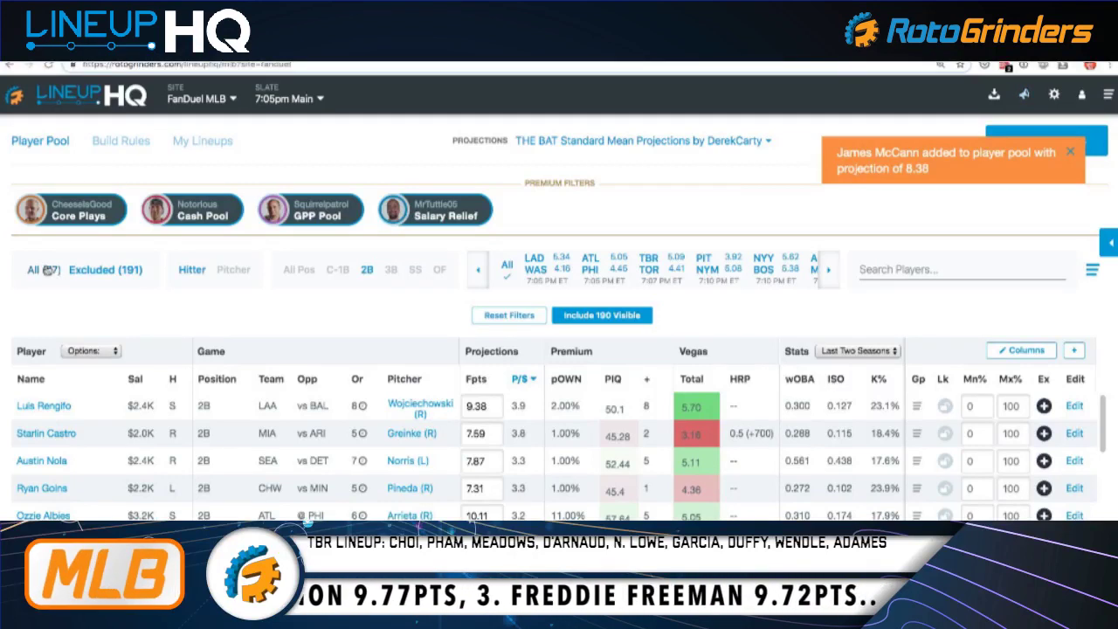
left_click(389, 270)
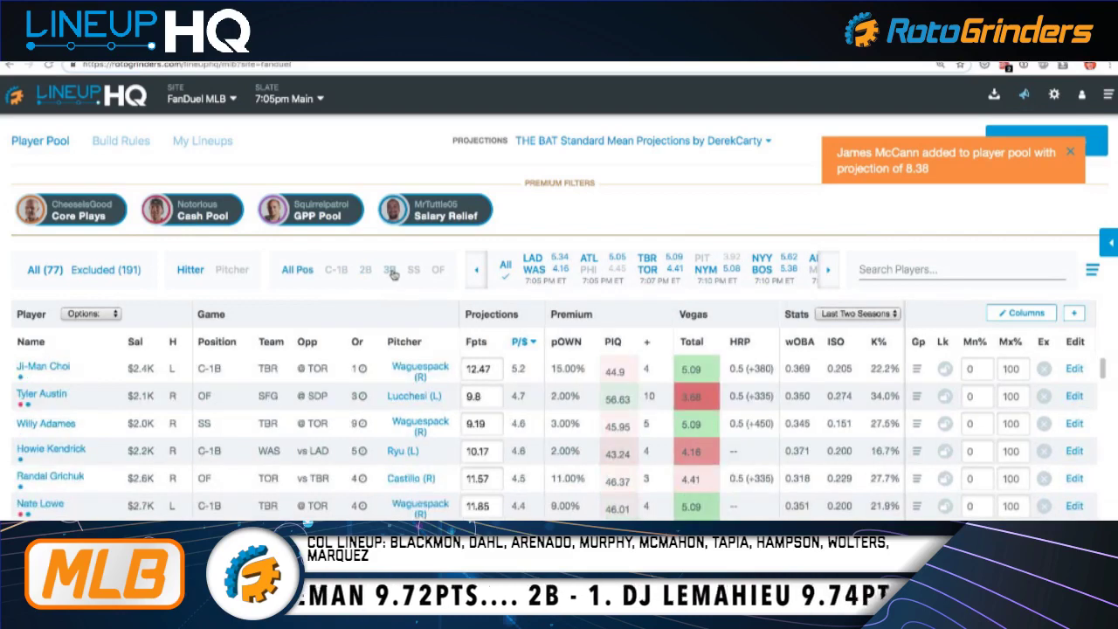
scroll(408, 434, "down", 1)
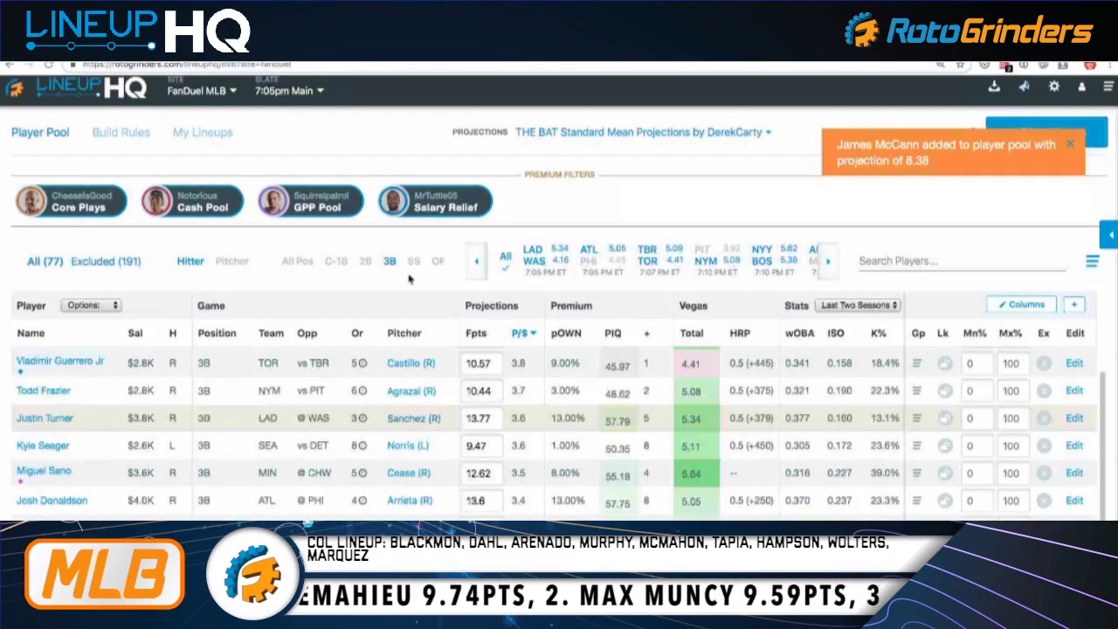
scroll(409, 277, "up", 1)
left_click(412, 269)
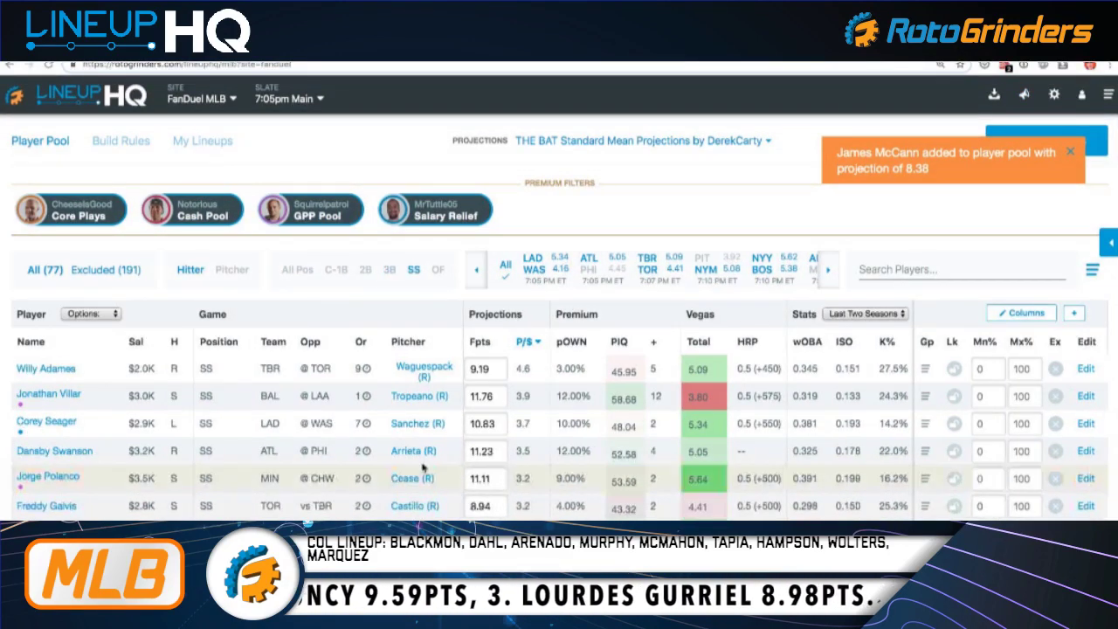
left_click(437, 270)
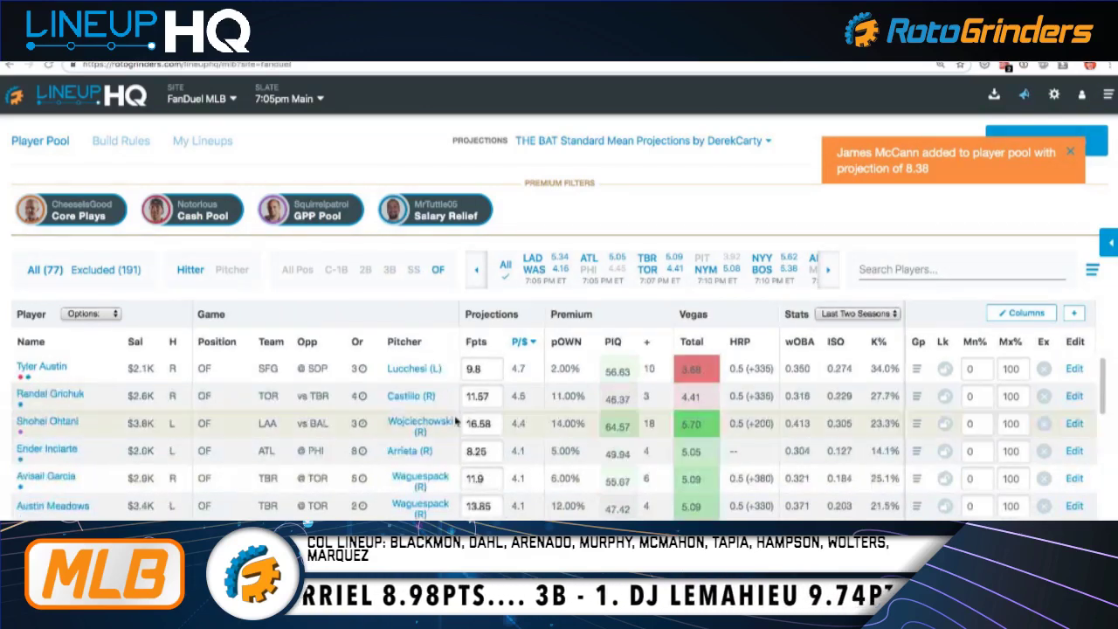
left_click(440, 272)
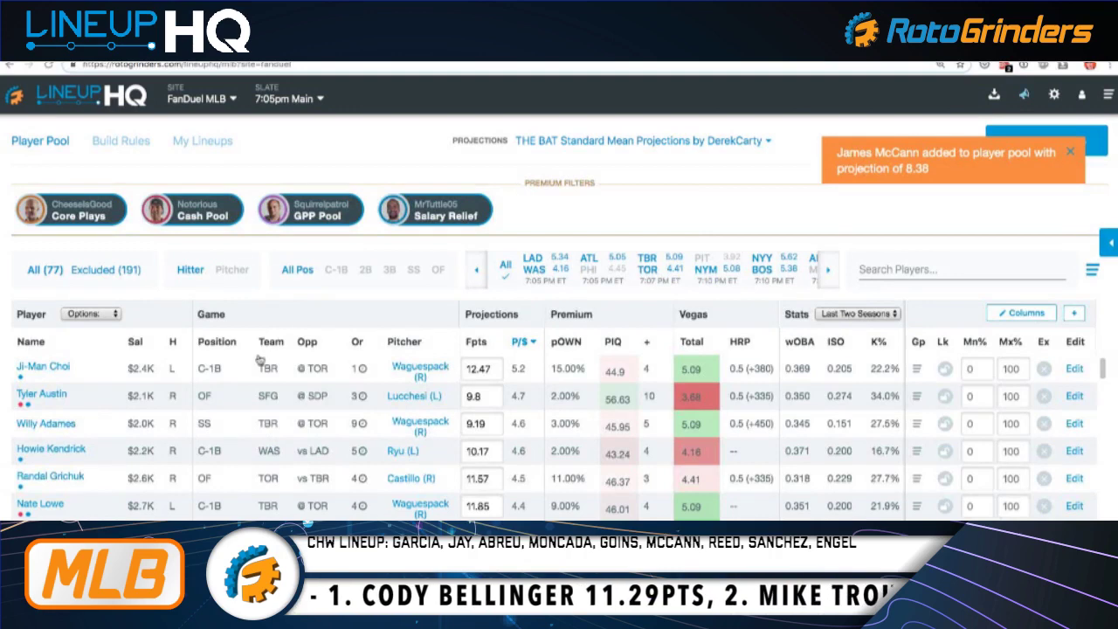
Open the build rules and set the number of lineups to produce to 150
left_click(130, 143)
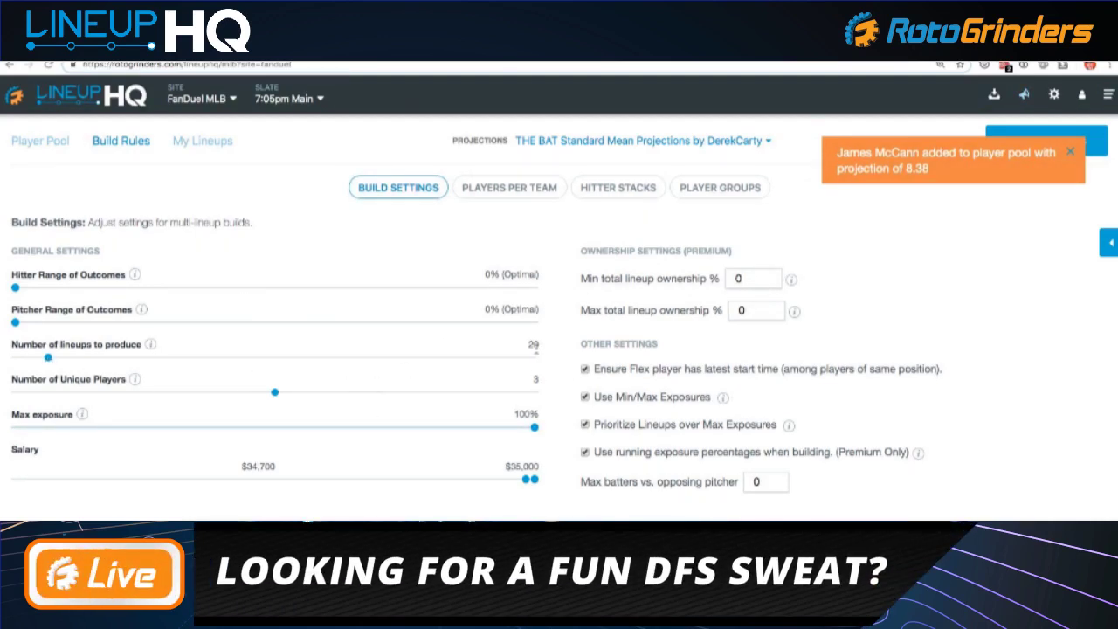
left_click_drag(49, 360, 210, 362)
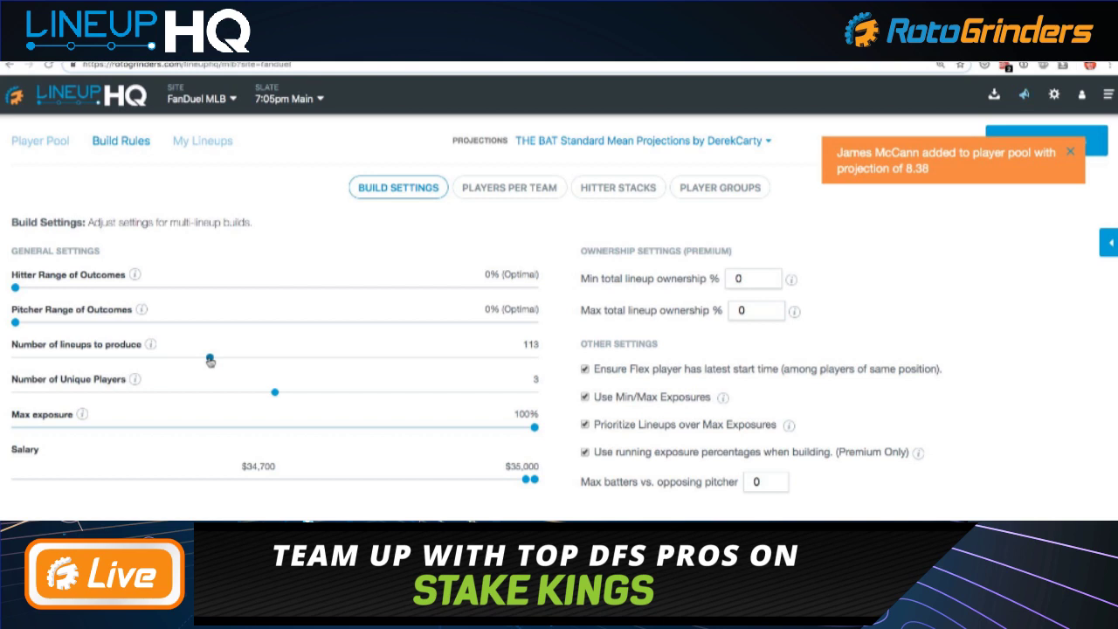
left_click_drag(210, 361, 275, 362)
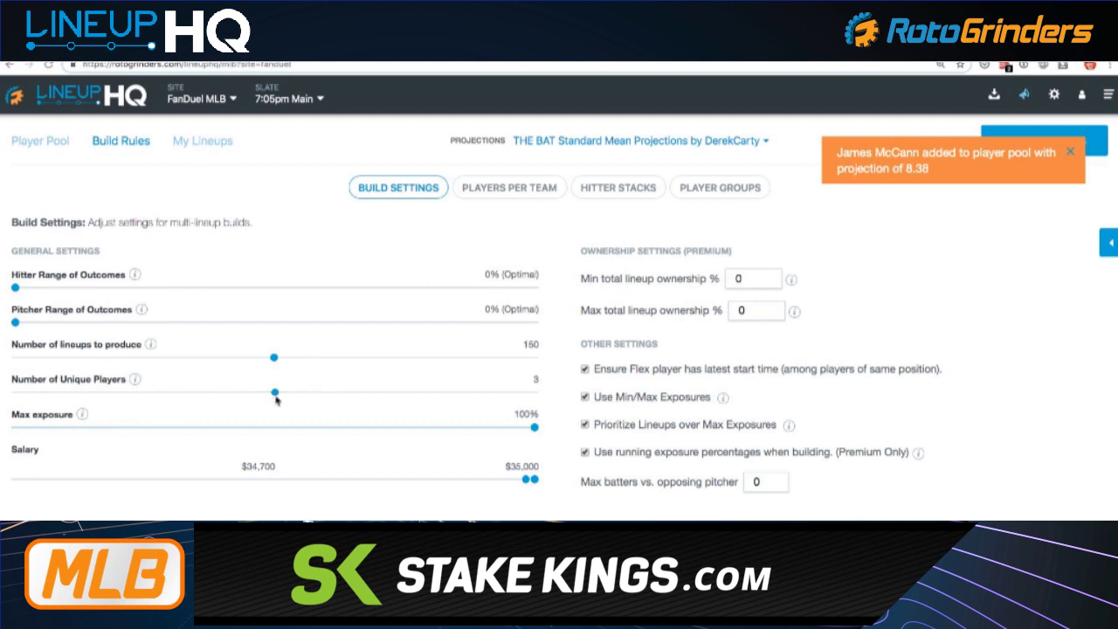
Try 1 unique player and a $35,000 minimum salary, restoring each setting to 3 and $34,700
left_click_drag(274, 393, 15, 392)
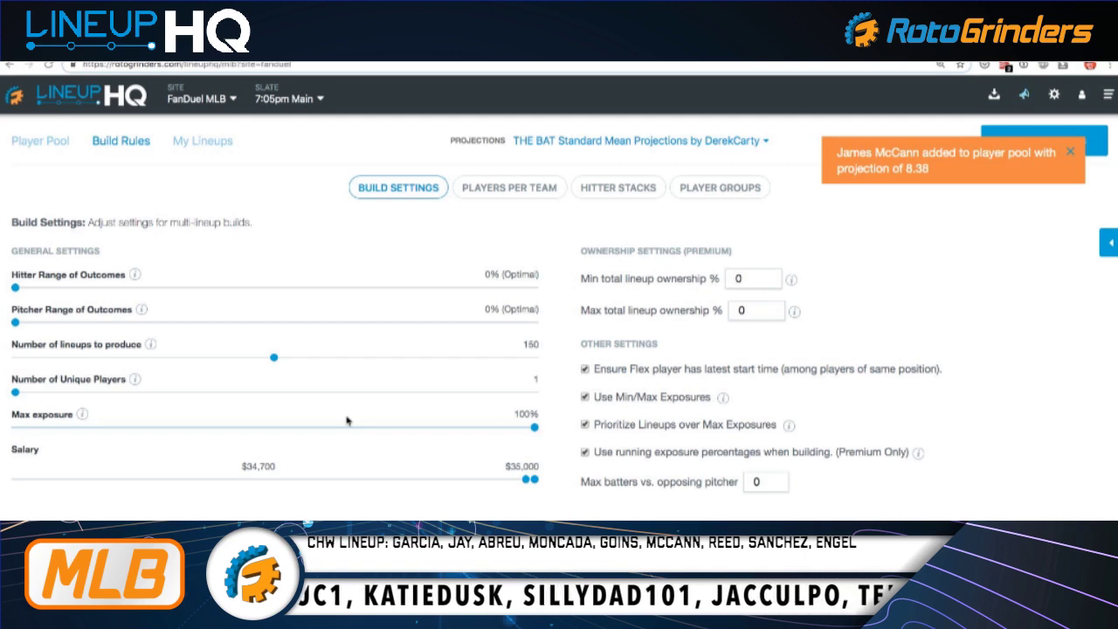
left_click_drag(12, 395, 341, 396)
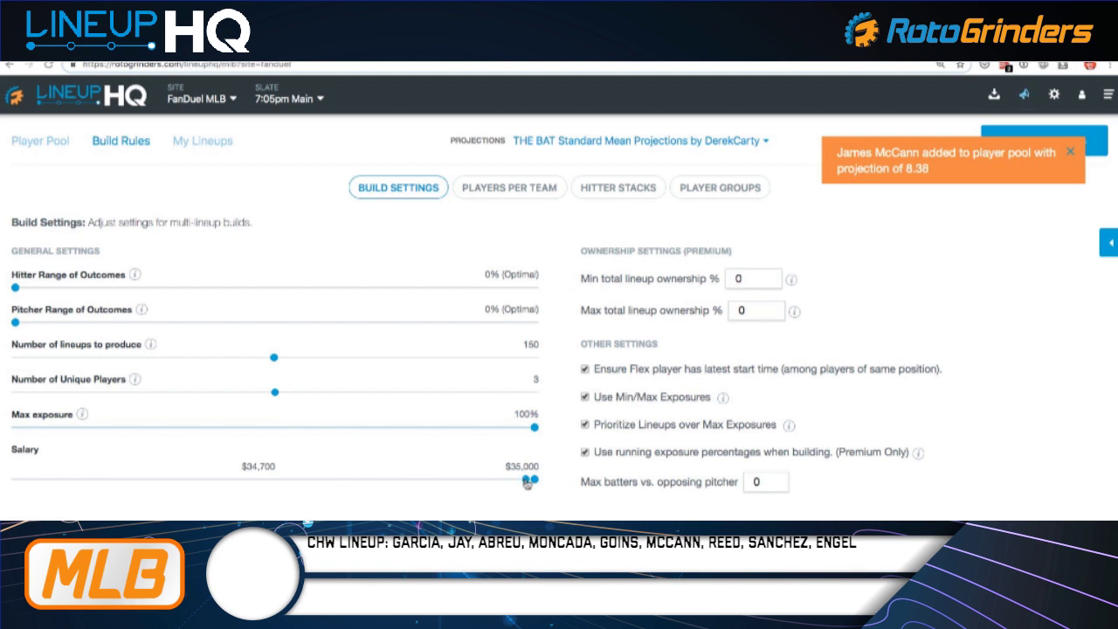
left_click_drag(527, 484, 536, 481)
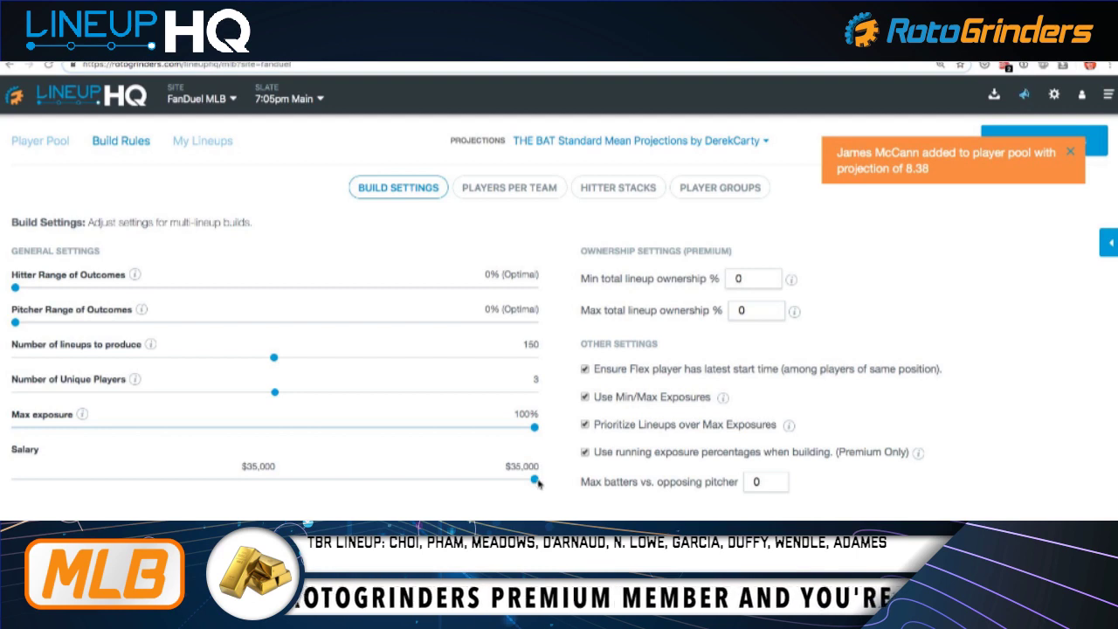
left_click_drag(535, 480, 527, 484)
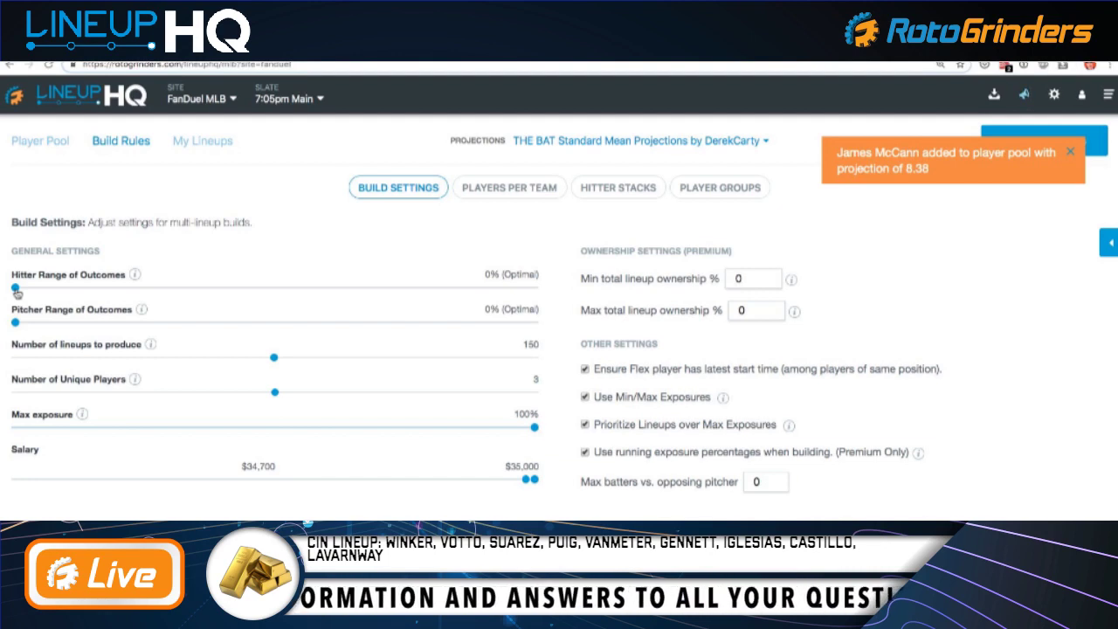
In the hitter stack rules, enable the 4-4 and 4-3 quick stacks with 50% exposure each
left_click(618, 188)
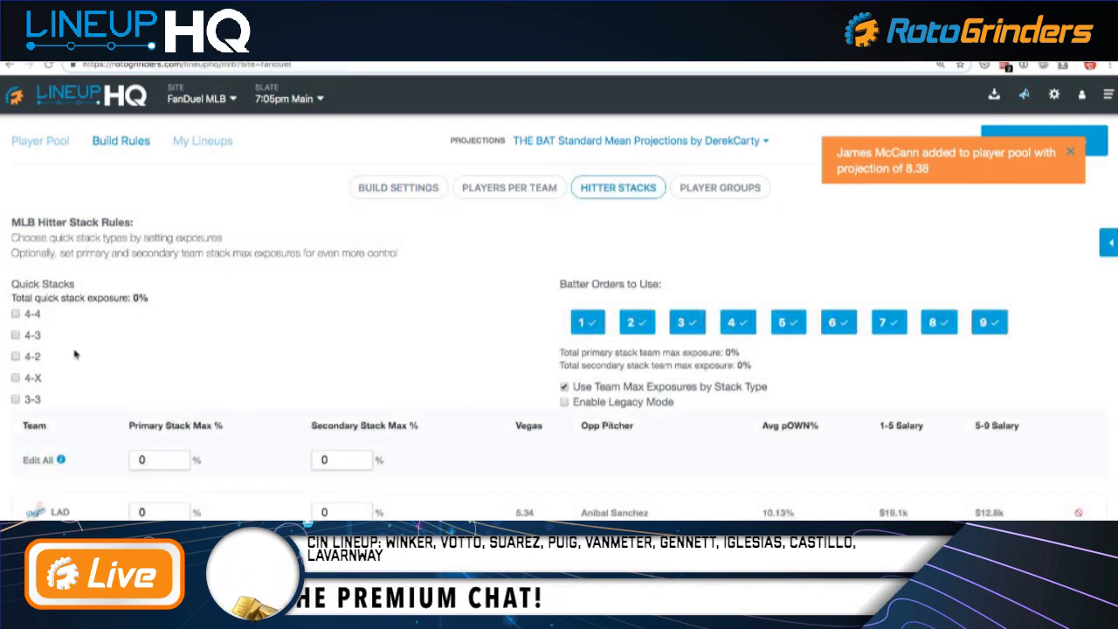
scroll(210, 314, "down", 1)
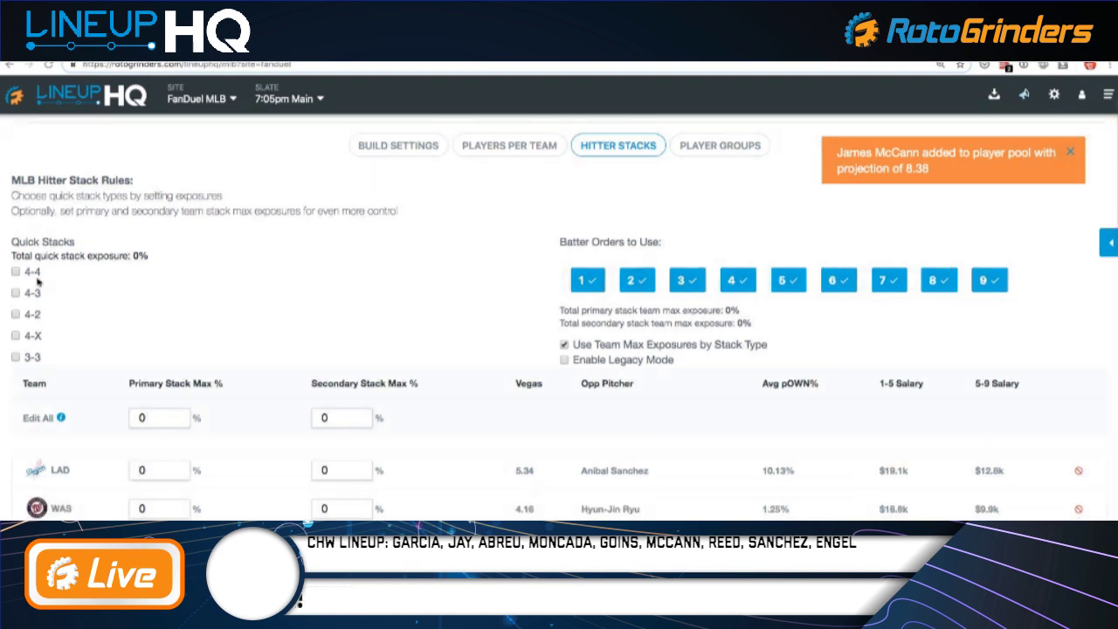
scroll(192, 246, "down", 1)
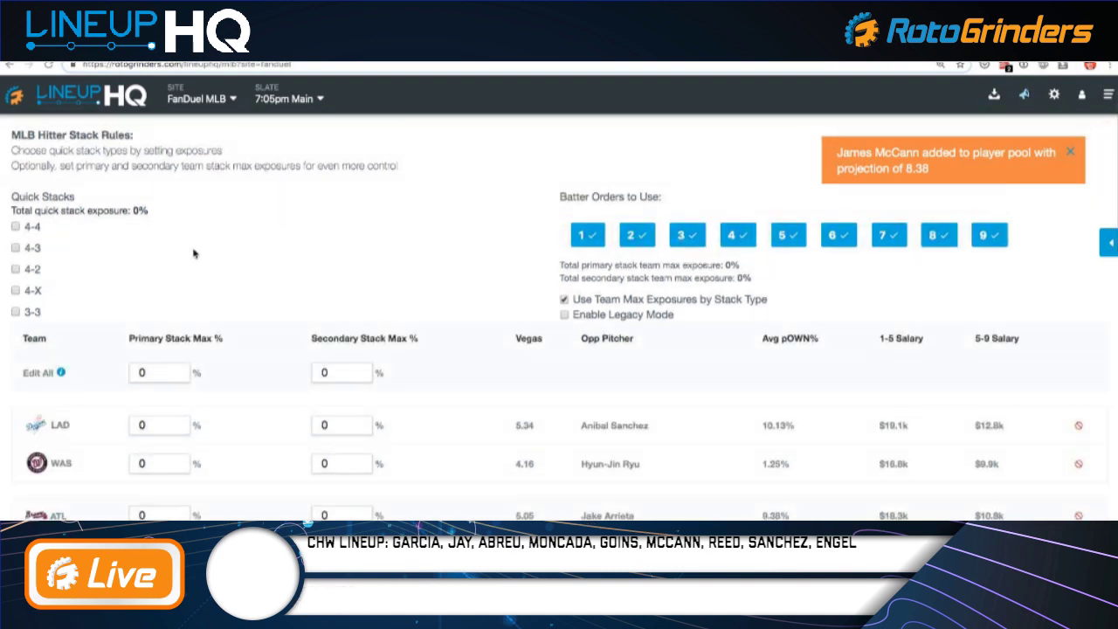
left_click(16, 222)
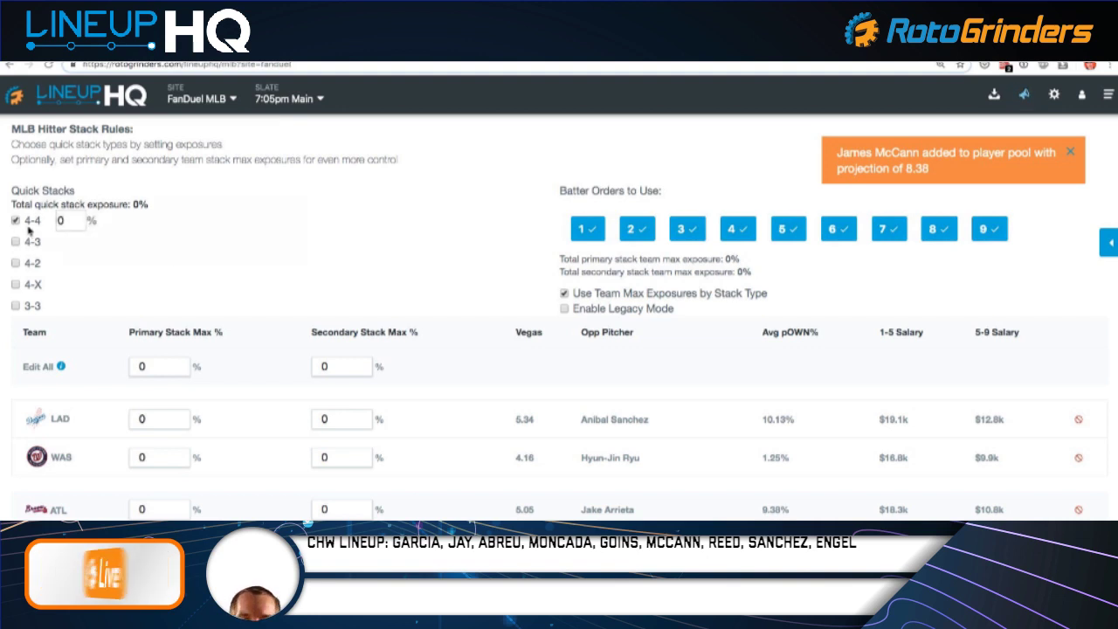
left_click(16, 242)
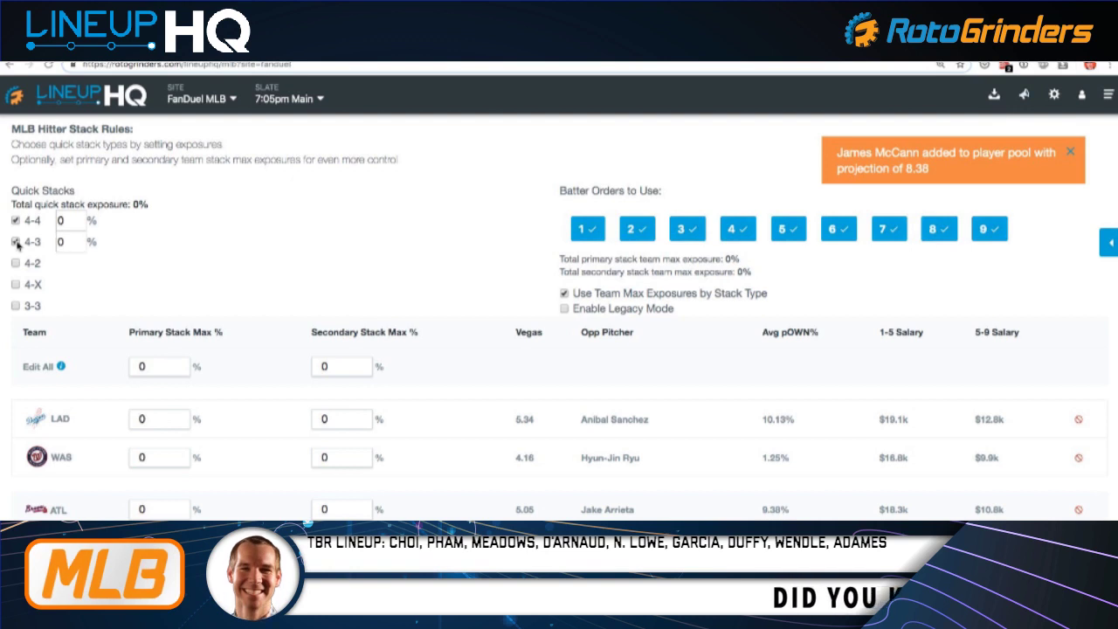
left_click(63, 220)
type("50")
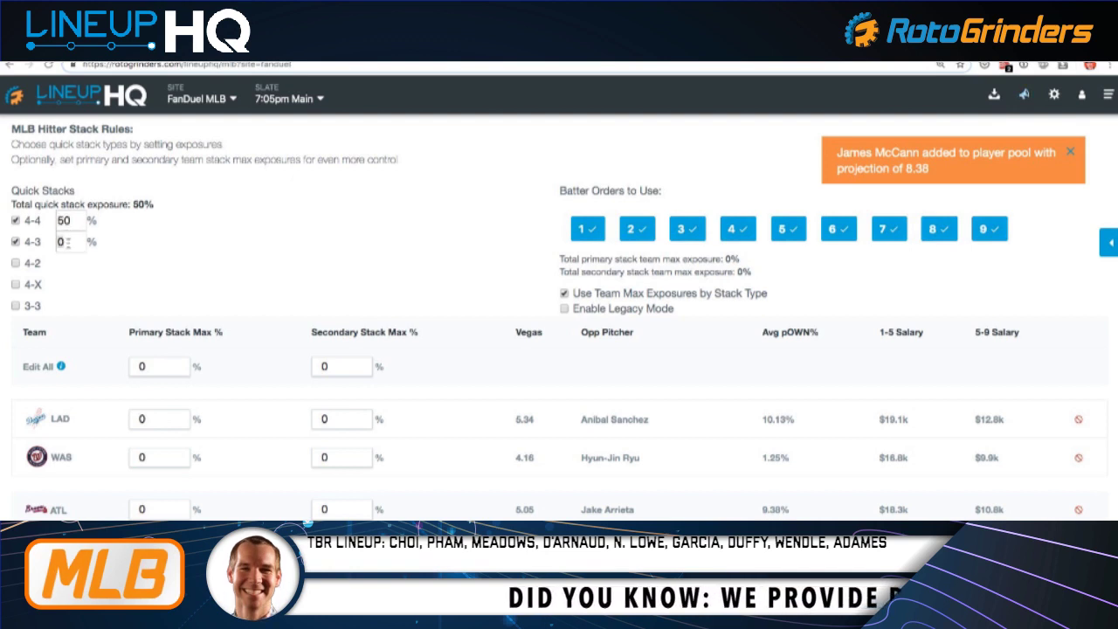
left_click(63, 242)
type("50")
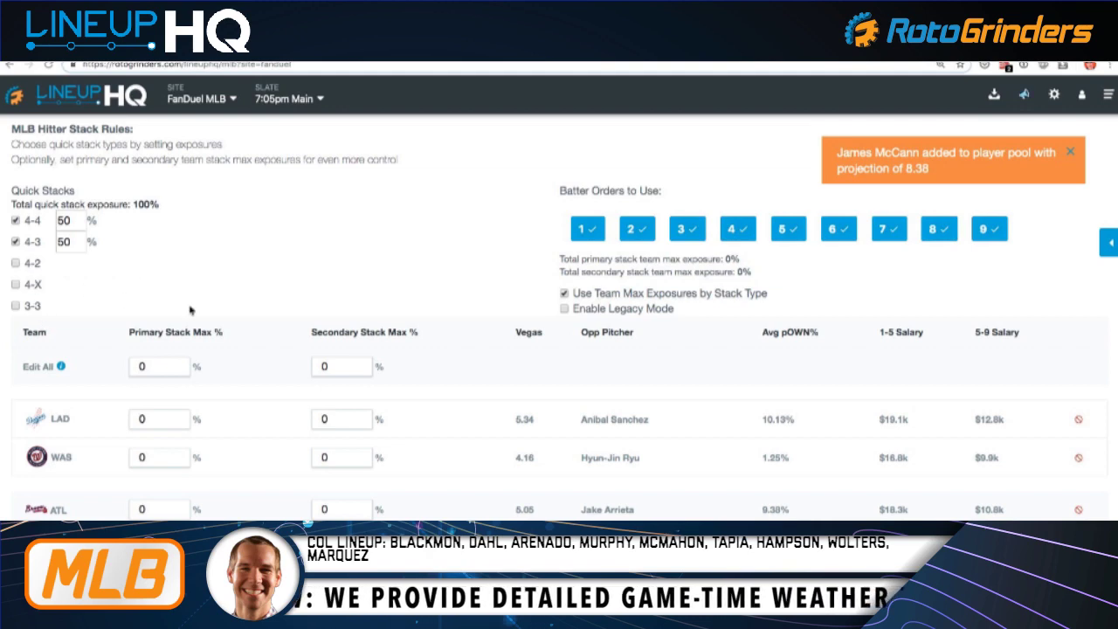
Set the primary stack max exposure to 20% for LAD and 15% for ATL
scroll(266, 281, "down", 2)
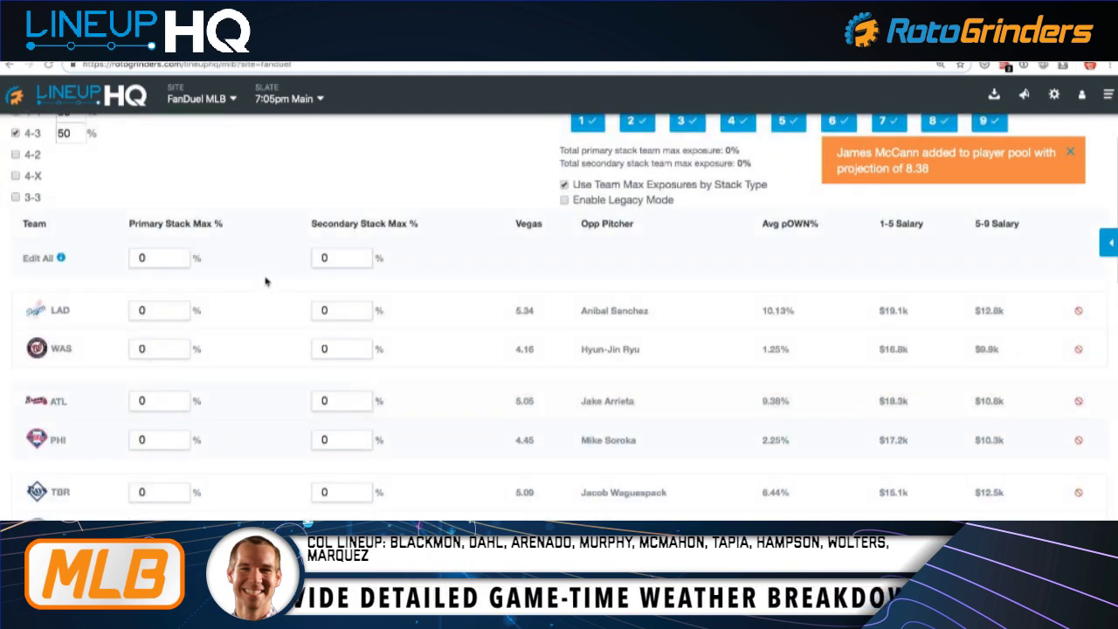
scroll(267, 281, "down", 3)
scroll(266, 283, "down", 6)
scroll(263, 305, "up", 12)
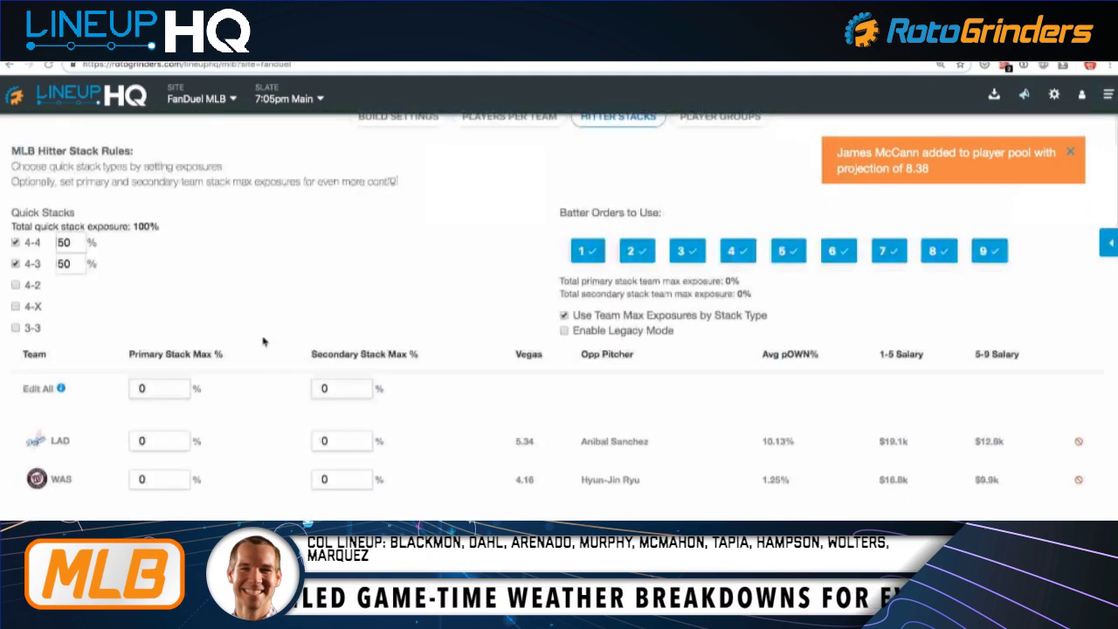
scroll(263, 311, "down", 2)
scroll(263, 312, "down", 2)
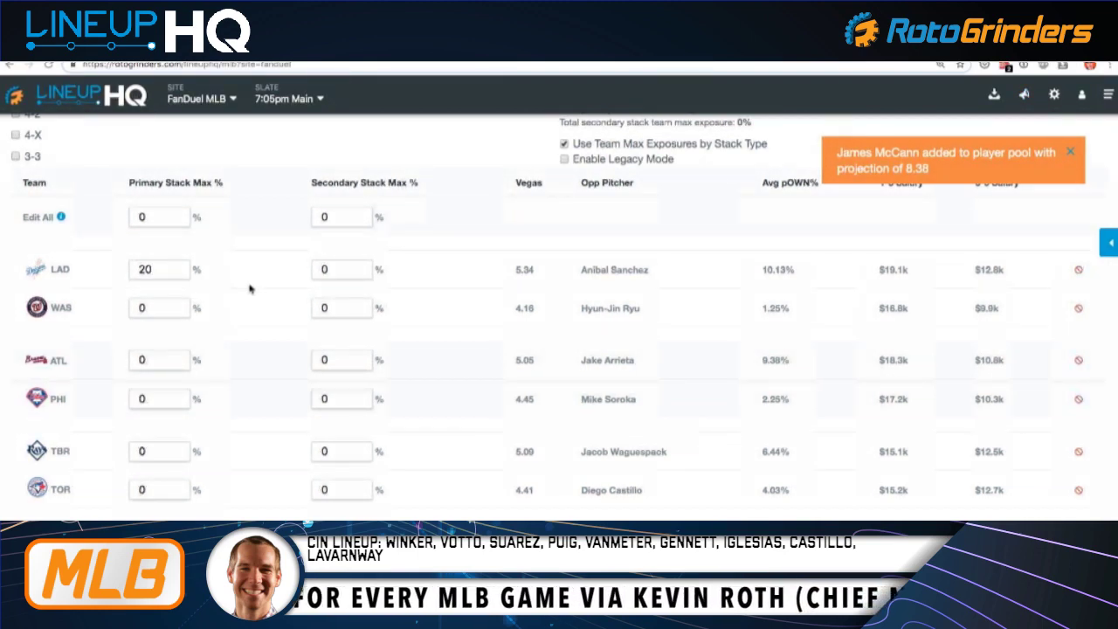
scroll(203, 283, "down", 2)
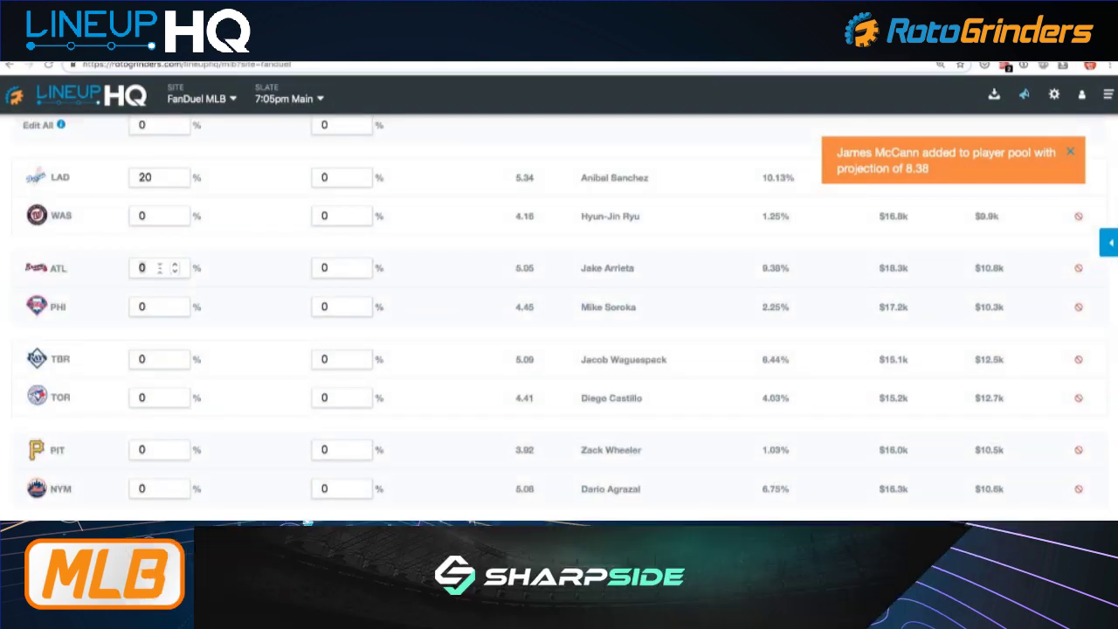
double_click(158, 268)
type("15")
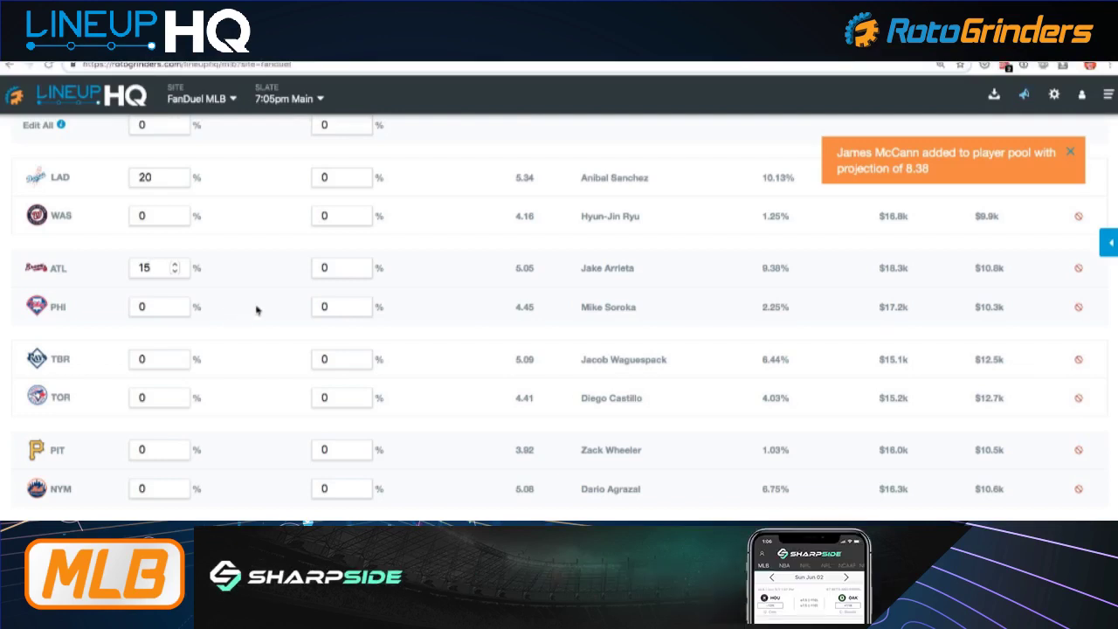
Dismiss the player pool notification and set ATL's primary stack max exposure to 10%
scroll(402, 343, "up", 4)
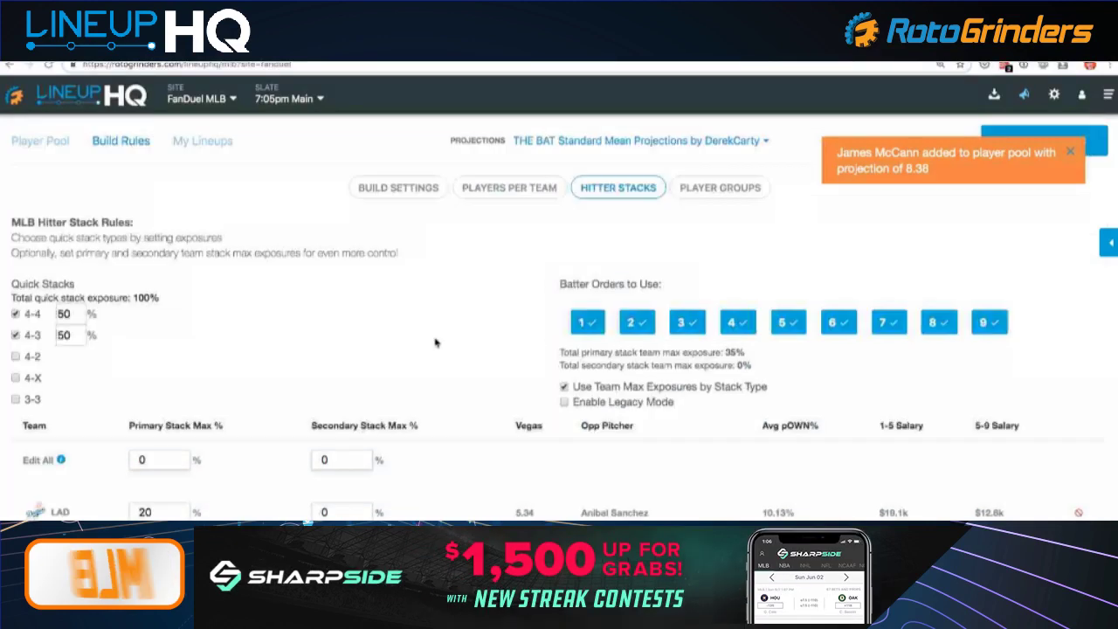
scroll(435, 342, "down", 2)
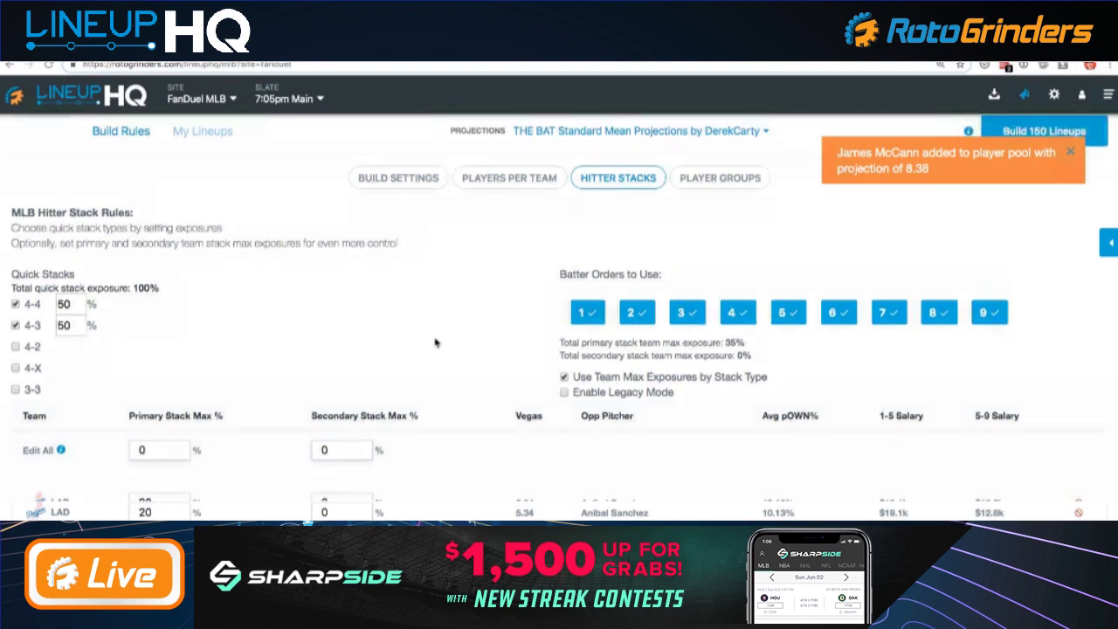
scroll(293, 366, "down", 1)
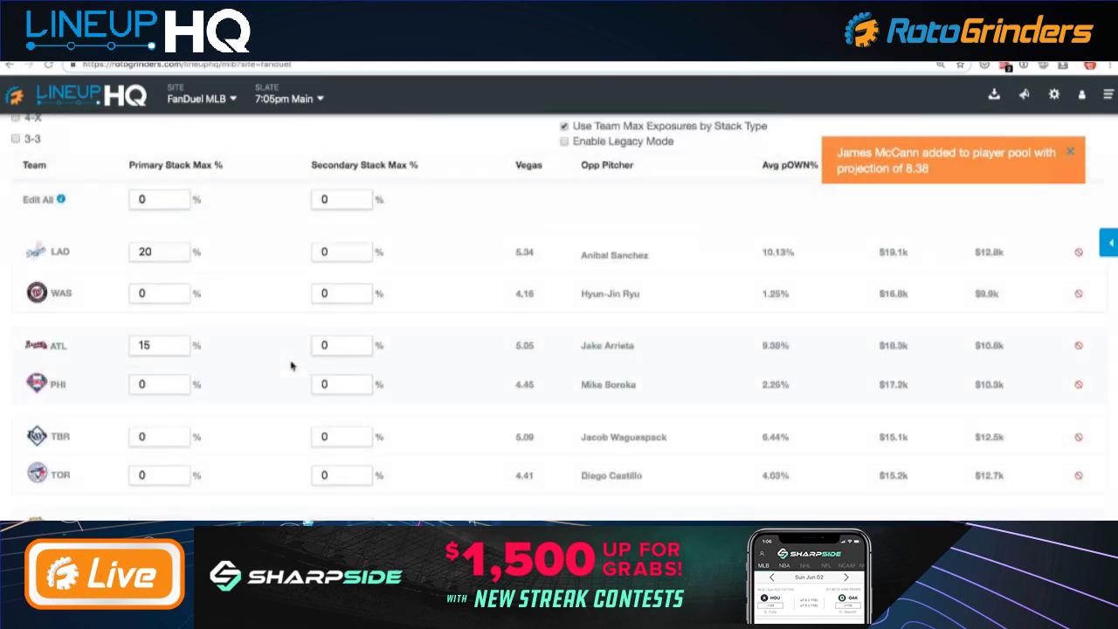
scroll(293, 367, "down", 1)
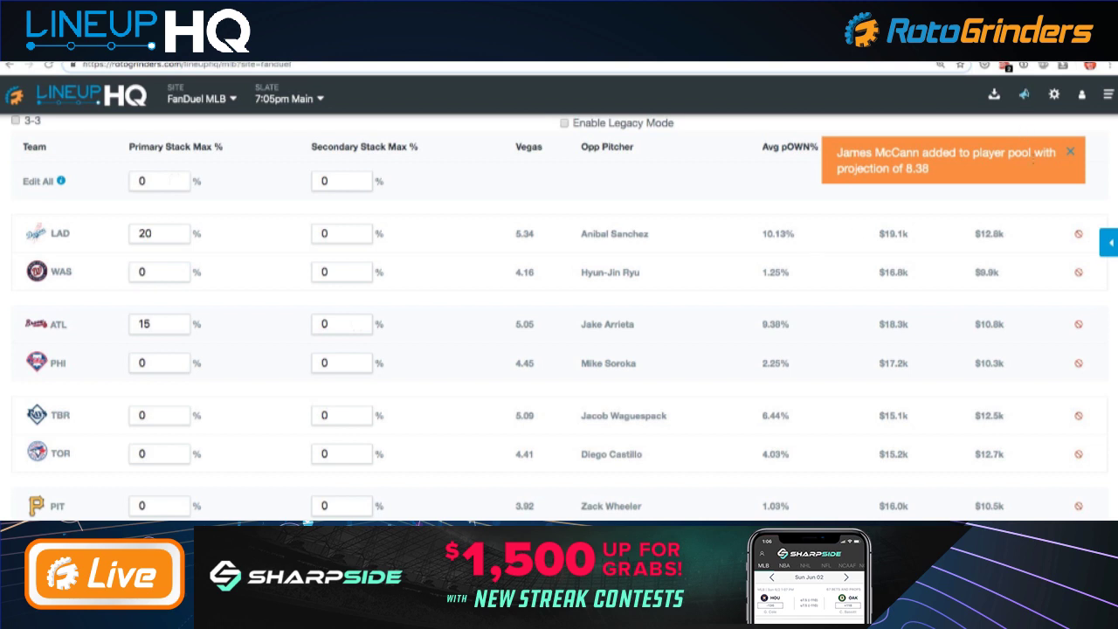
left_click(1072, 155)
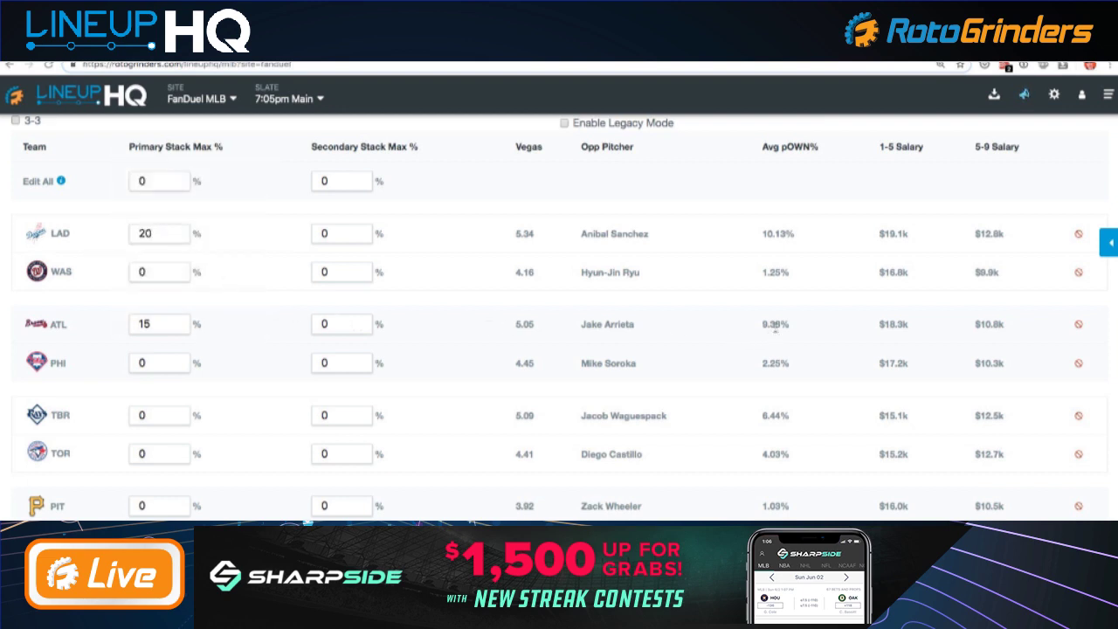
left_click(159, 324)
key("BackSpace")
type("0")
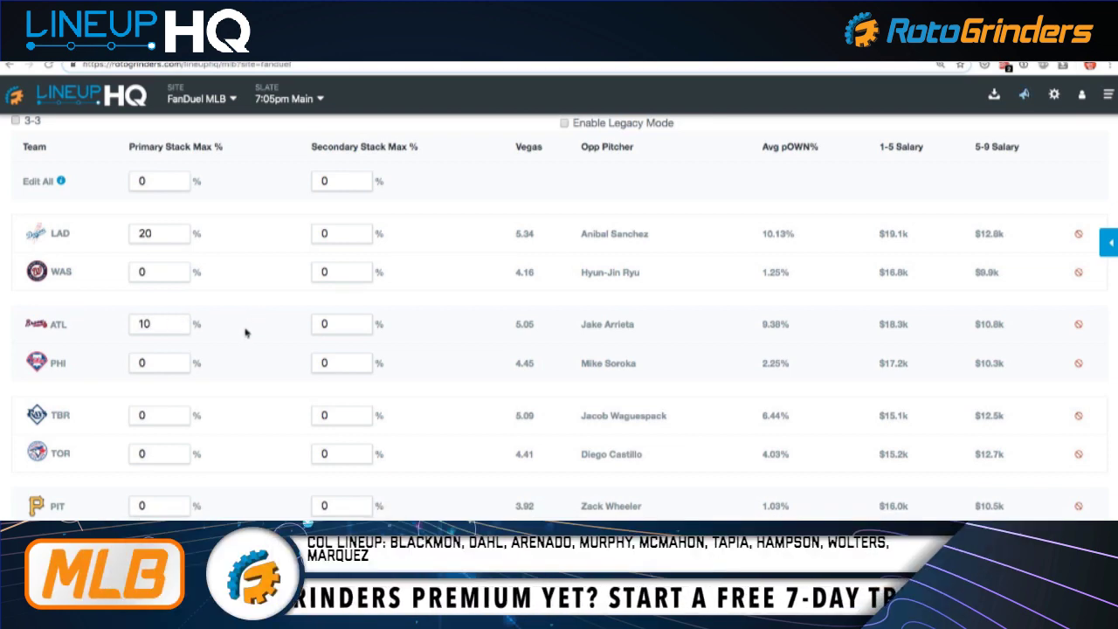
Set the primary stack max exposure to 10% for TBR, 10% for TOR and 5% for NYM
scroll(245, 332, "down", 1)
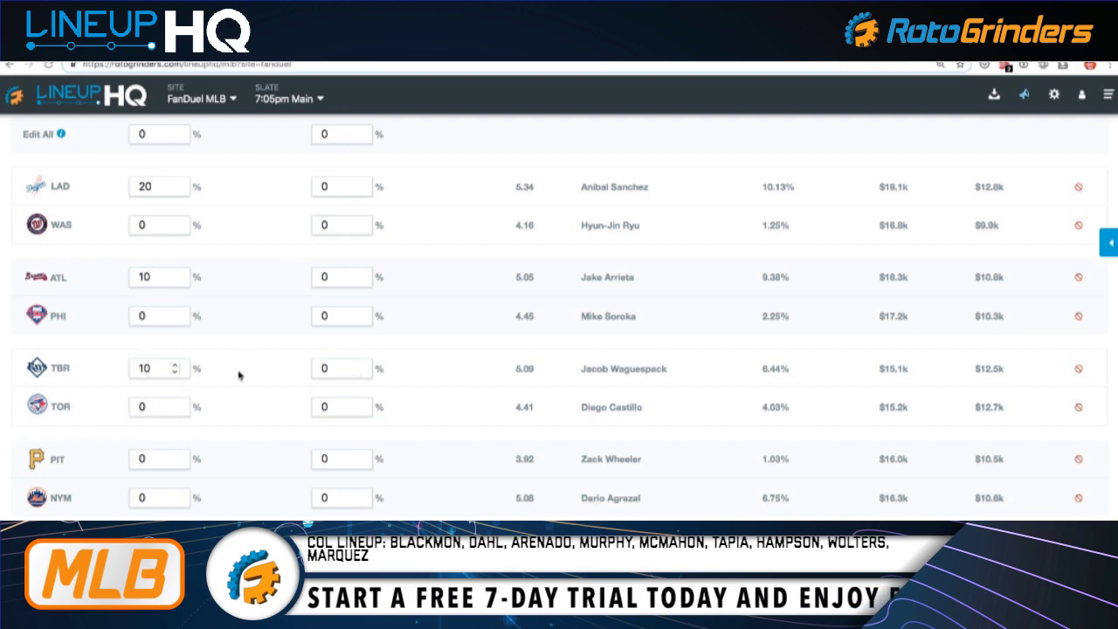
double_click(157, 406)
type("1")
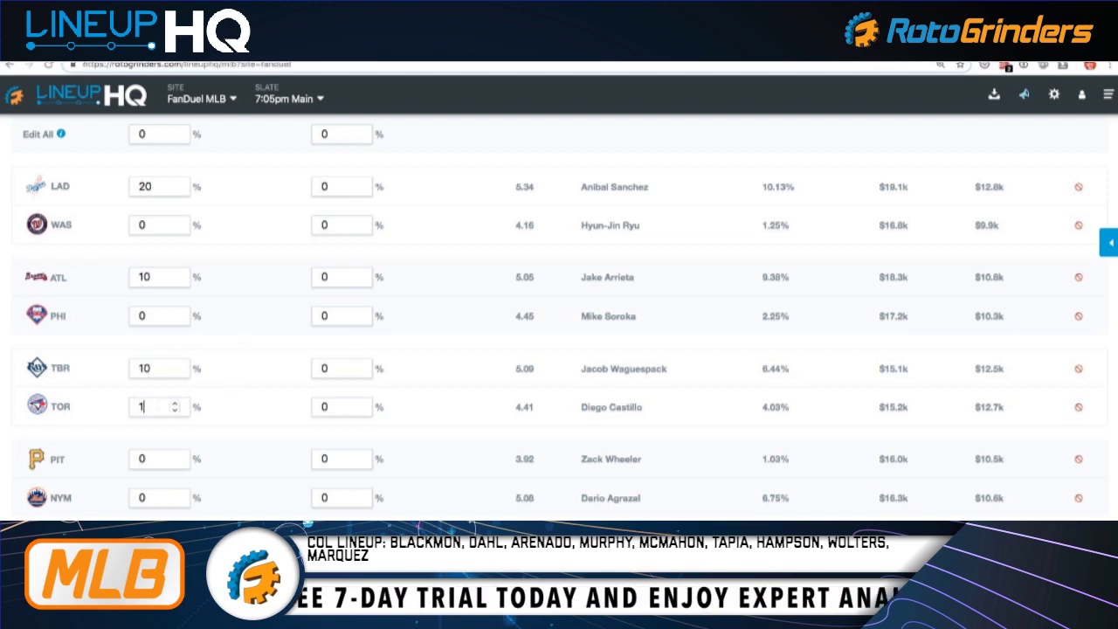
scroll(245, 381, "down", 2)
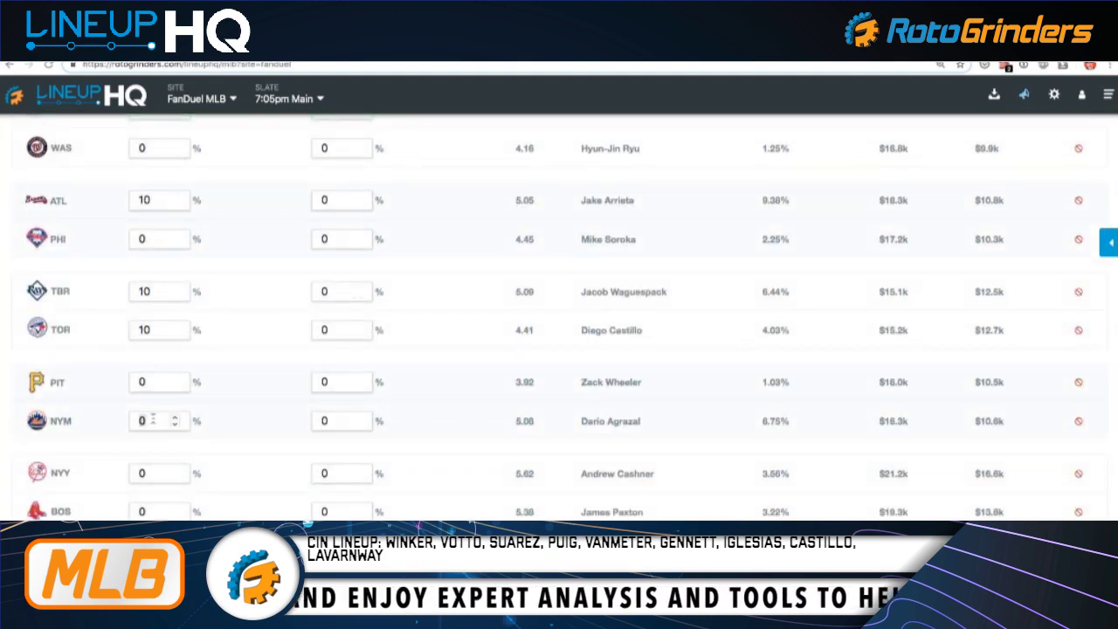
type("5")
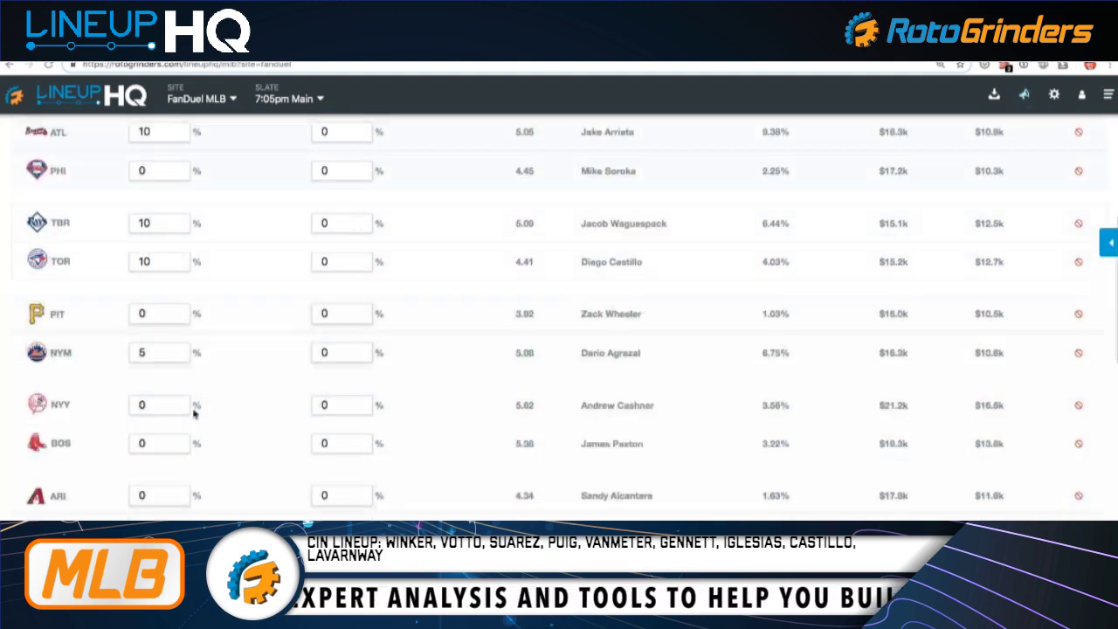
Set the primary stack max exposure to 5% for MIL and 10% for BAL
scroll(219, 397, "down", 2)
scroll(158, 410, "down", 2)
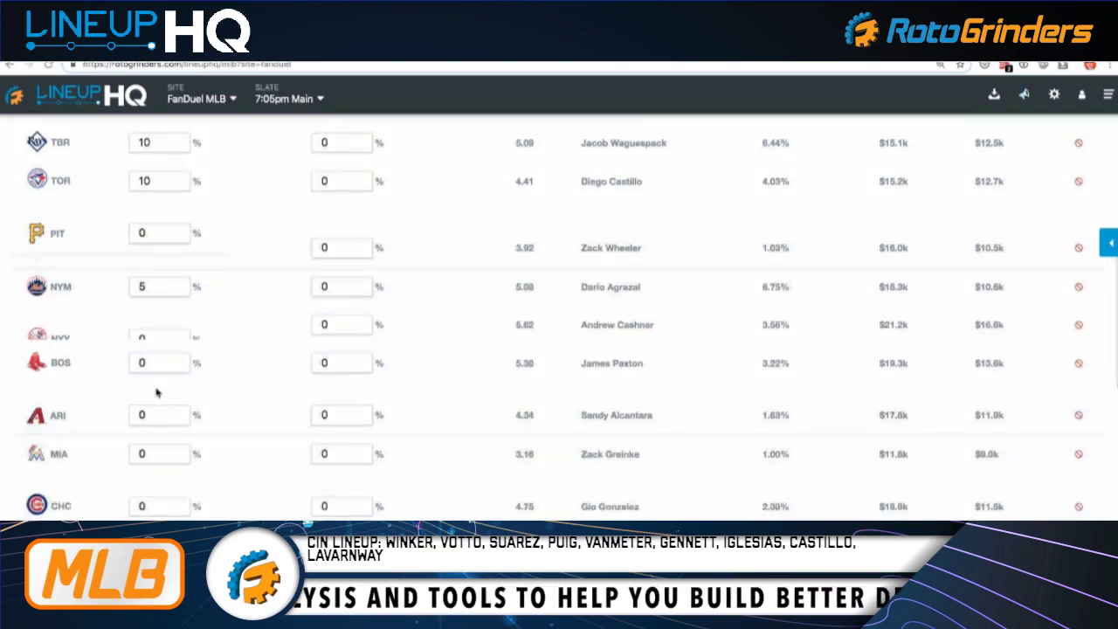
scroll(156, 388, "down", 3)
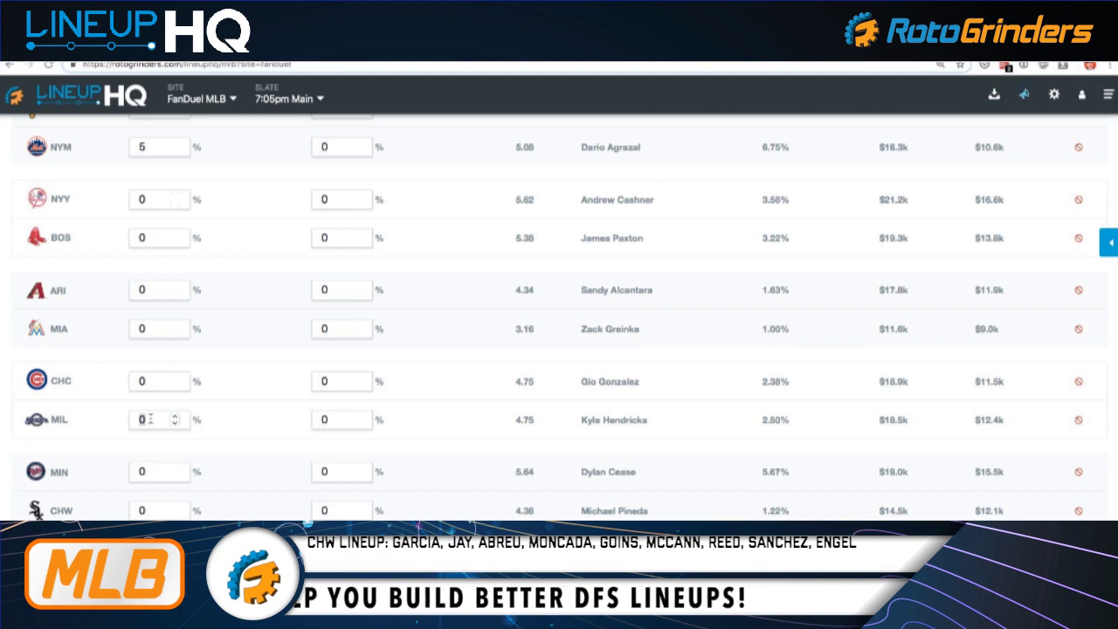
double_click(144, 419)
type("5")
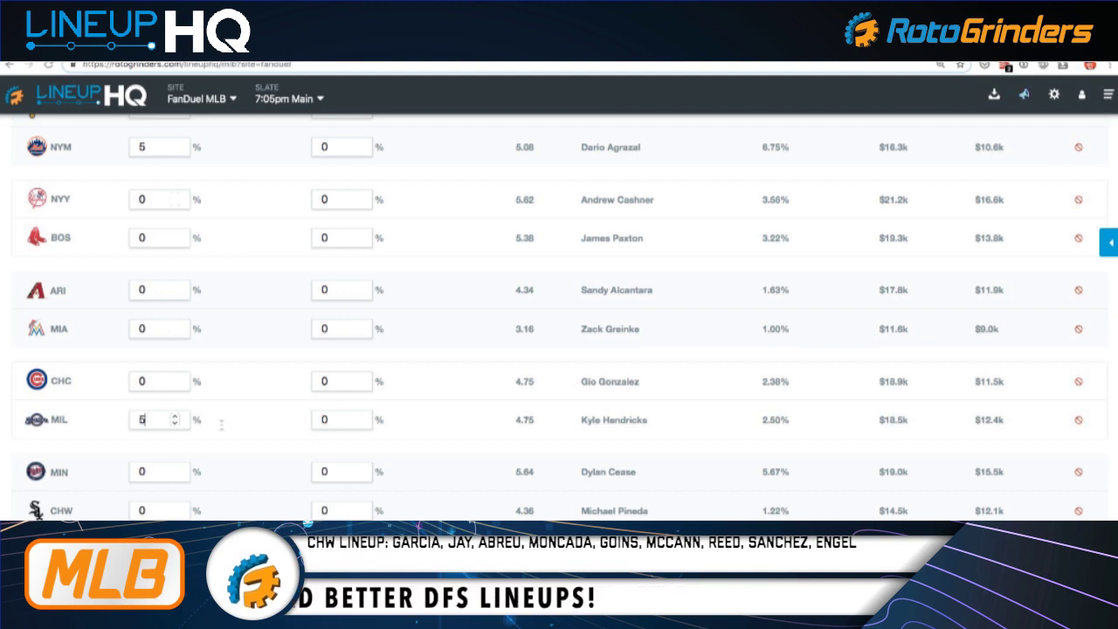
scroll(270, 424, "down", 3)
scroll(269, 424, "down", 3)
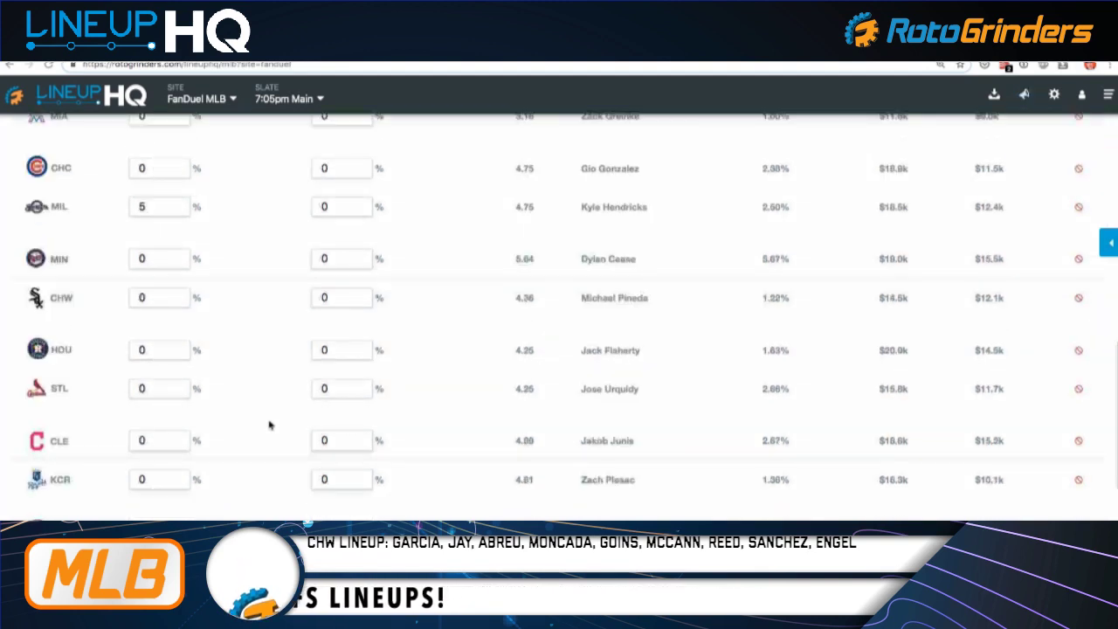
scroll(165, 375, "down", 3)
scroll(165, 375, "down", 2)
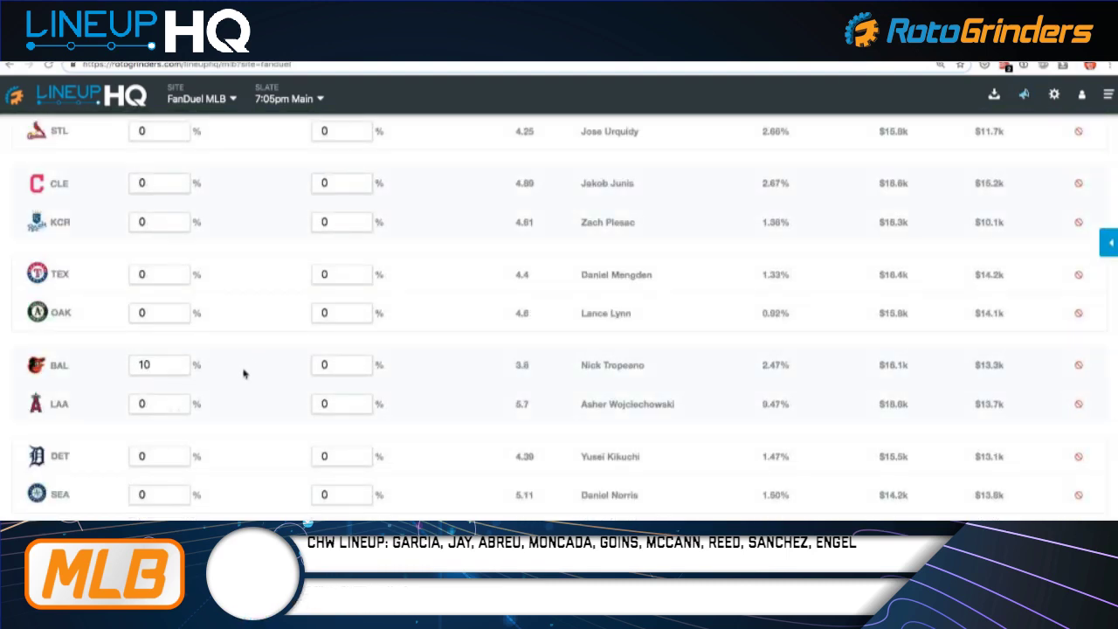
scroll(237, 387, "down", 1)
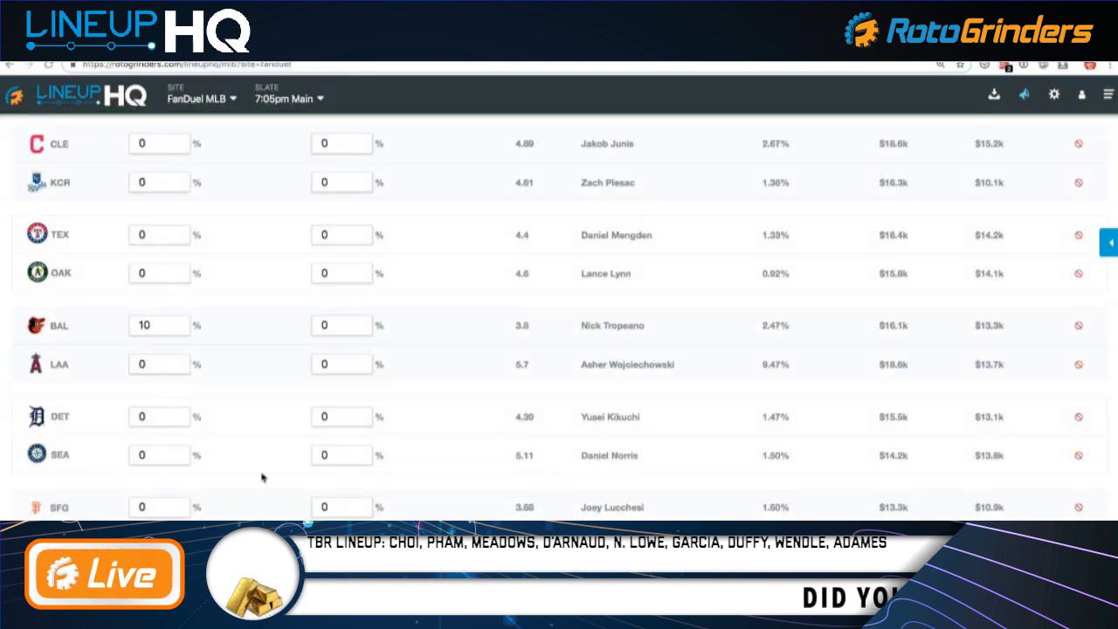
Check the total primary stack exposure, and review the hitters in the player pool sorted by team
scroll(262, 478, "up", 10)
scroll(262, 477, "down", 1)
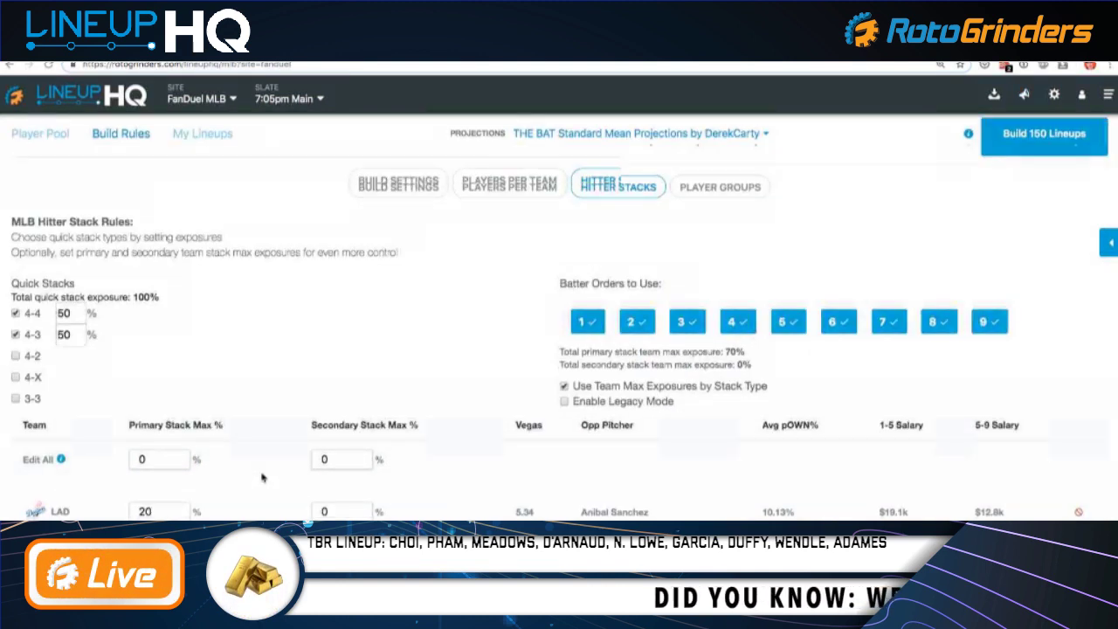
scroll(218, 411, "down", 3)
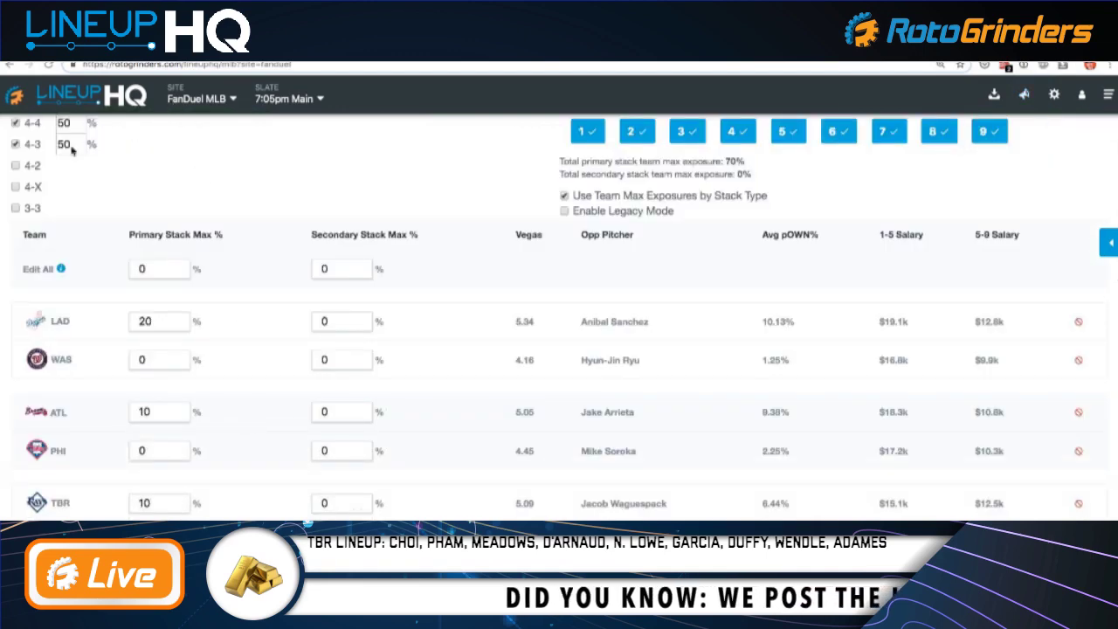
scroll(44, 145, "up", 3)
left_click(41, 142)
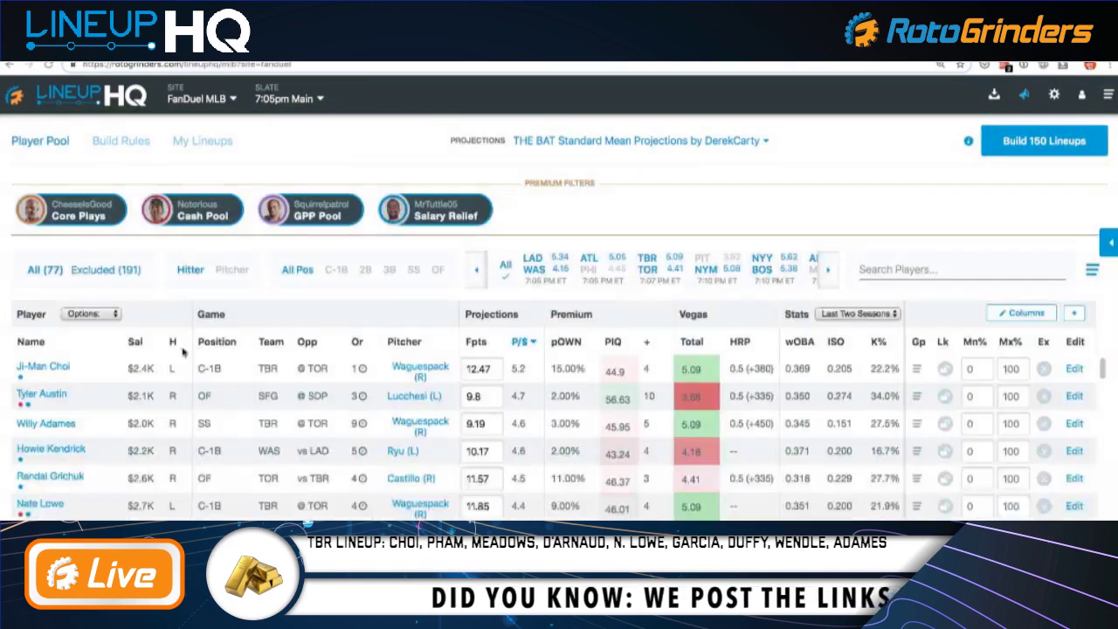
left_click(270, 342)
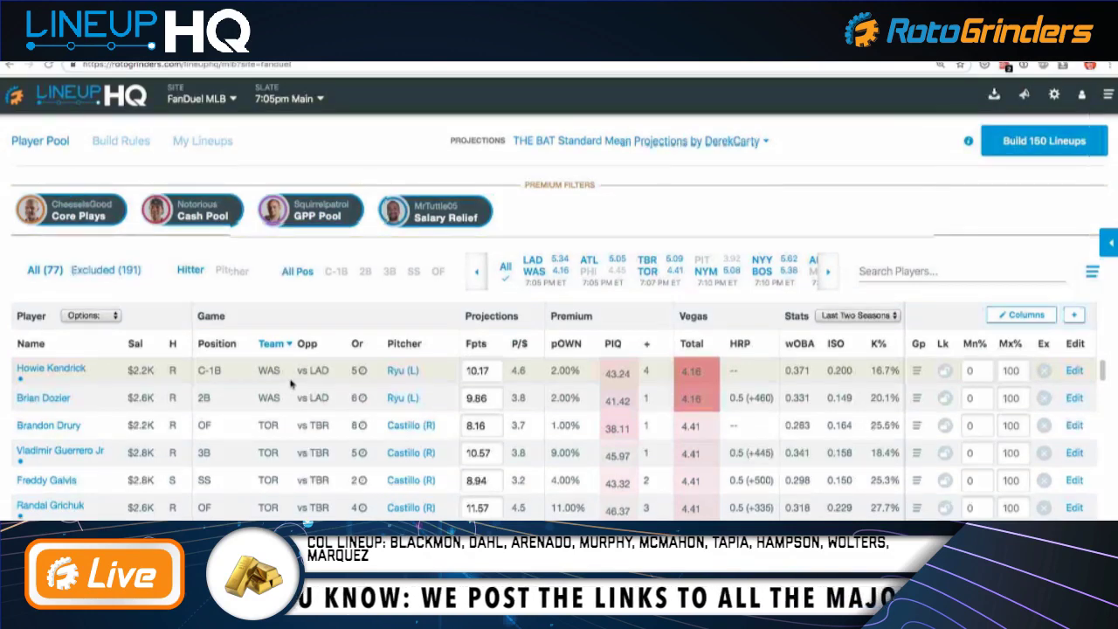
scroll(292, 382, "down", 3)
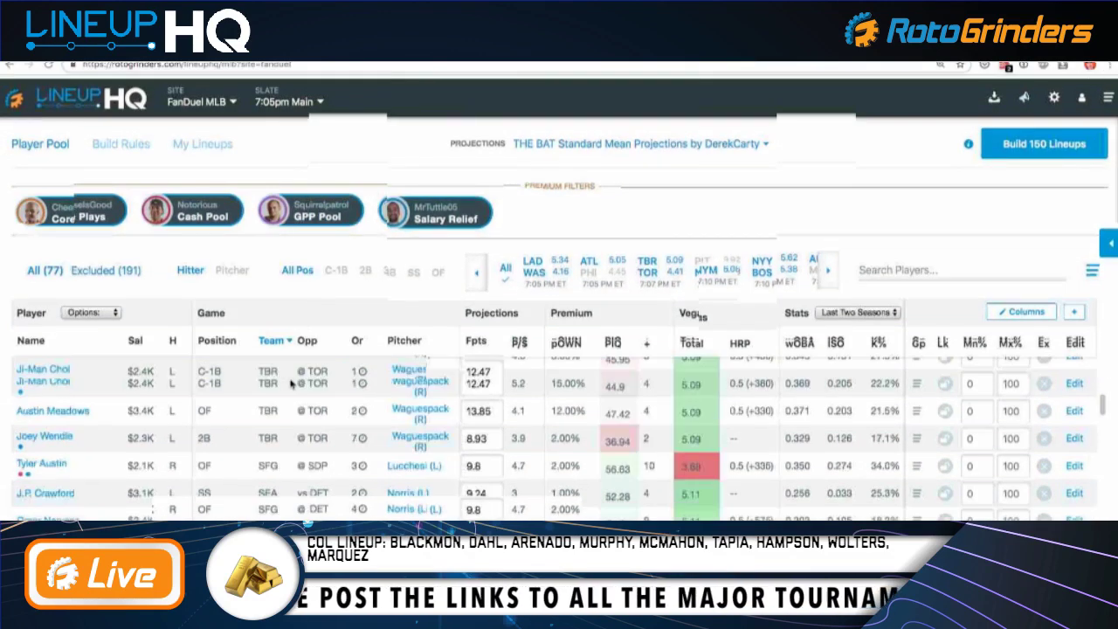
scroll(291, 383, "down", 5)
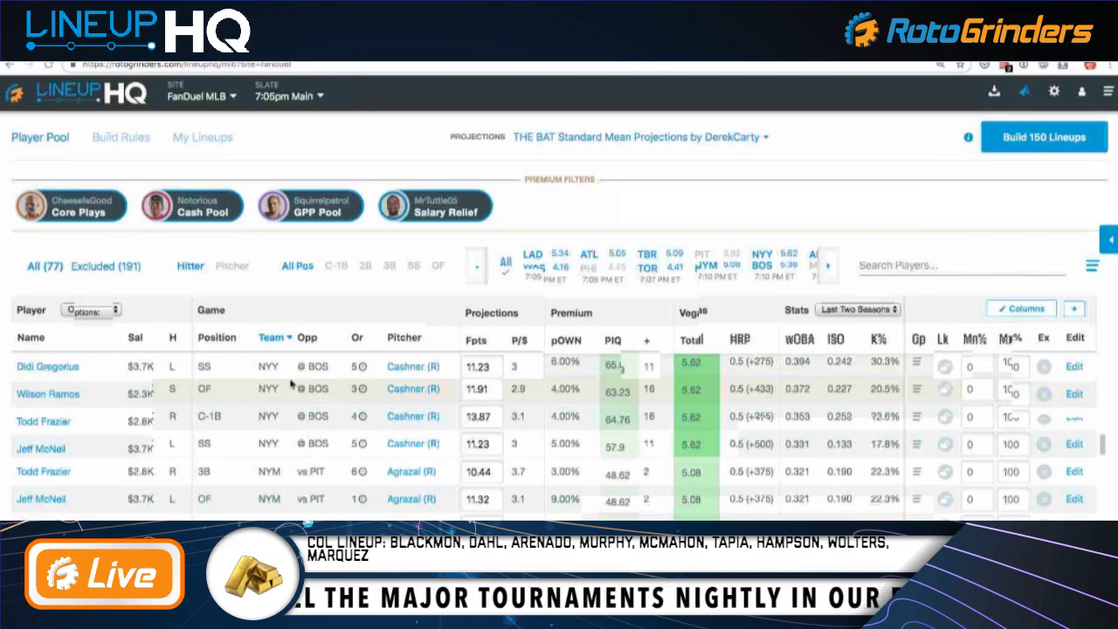
scroll(292, 383, "down", 5)
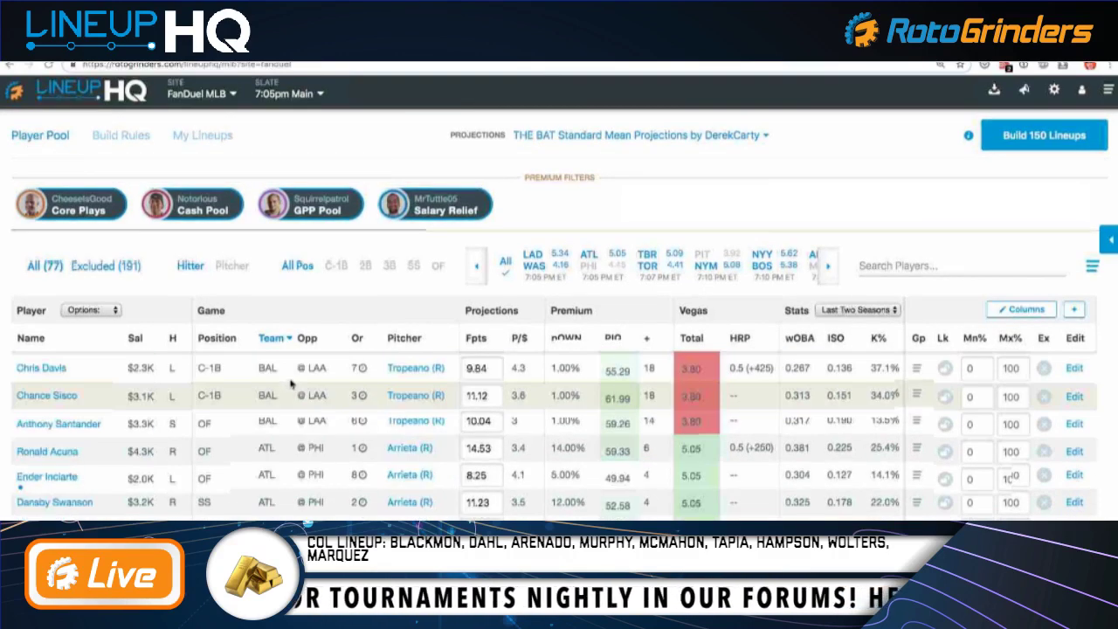
Return to the hitter stack rules and set the primary stack max exposure to 10% for both SEA and NYY
left_click(103, 142)
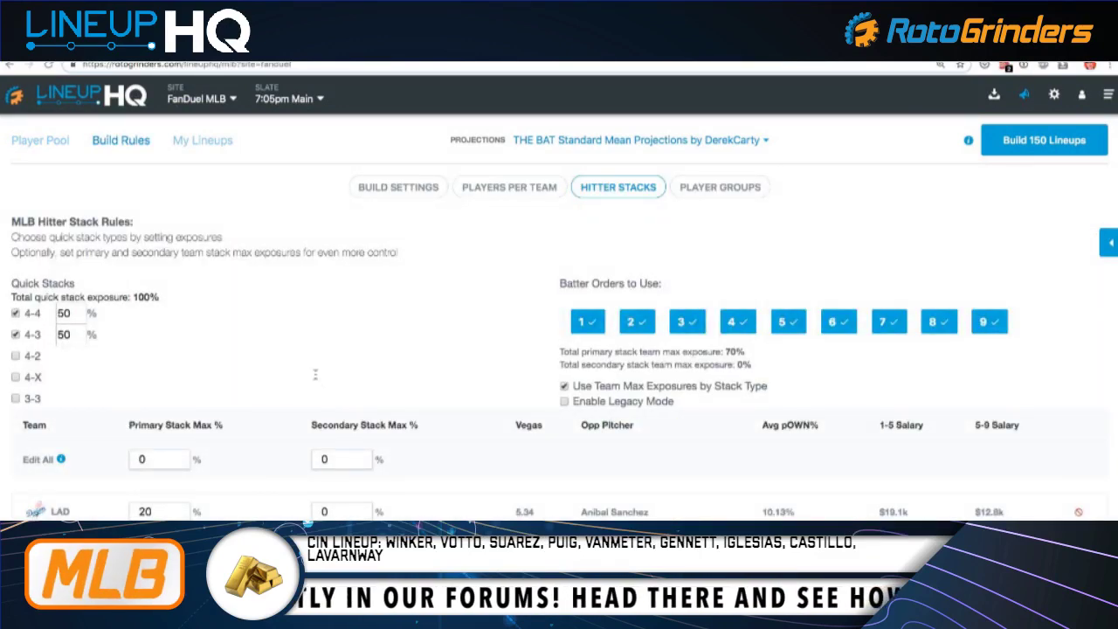
scroll(316, 376, "down", 4)
scroll(316, 375, "down", 8)
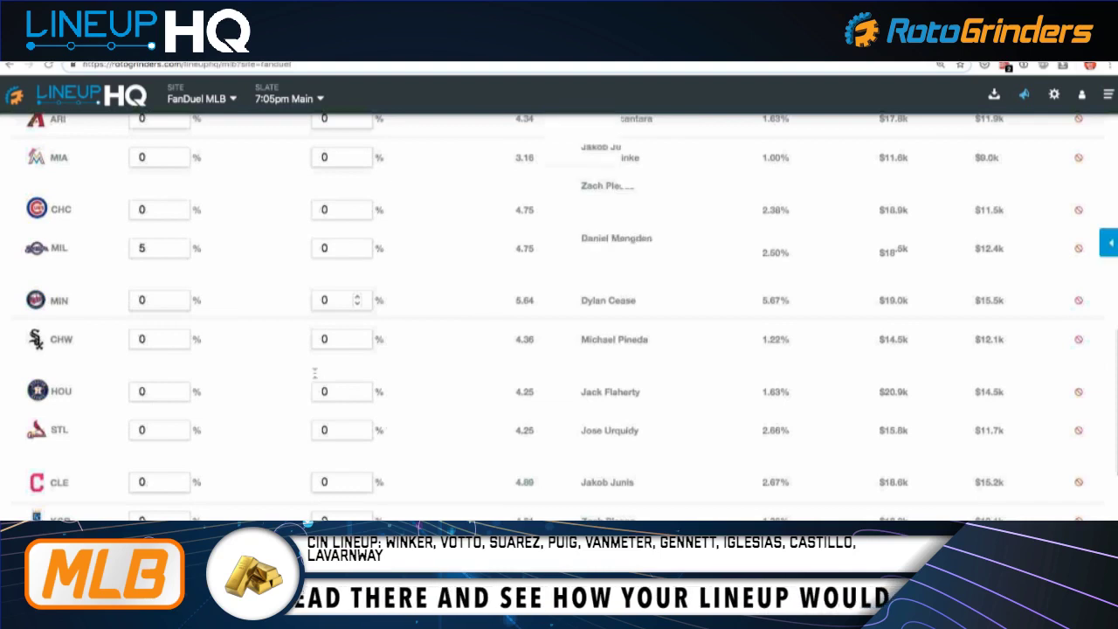
scroll(315, 378, "down", 4)
double_click(157, 456)
type("10")
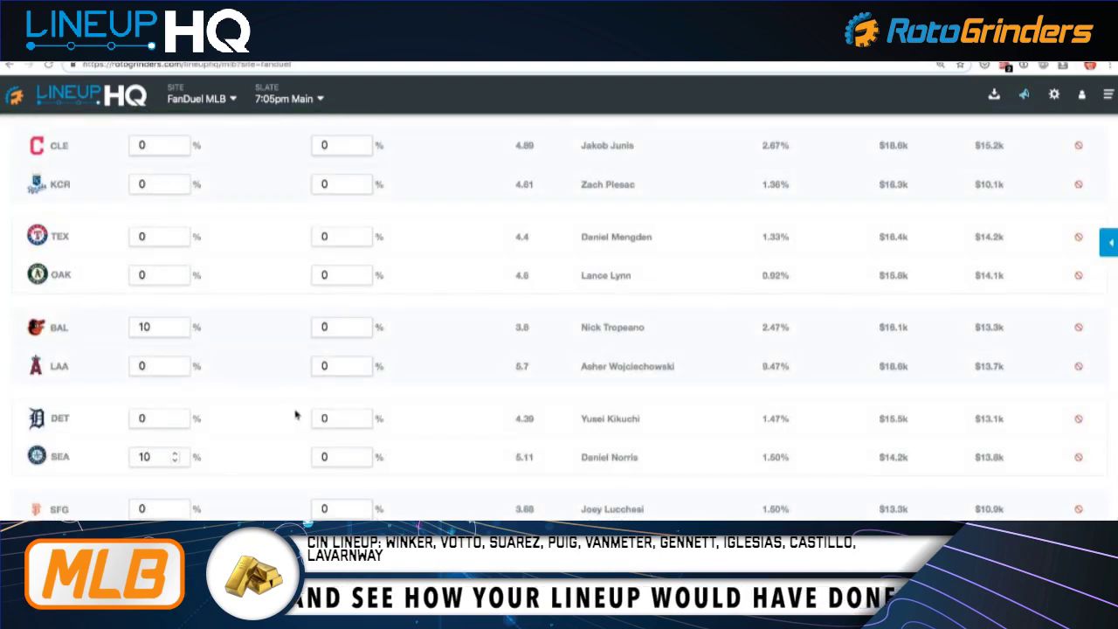
scroll(295, 415, "up", 5)
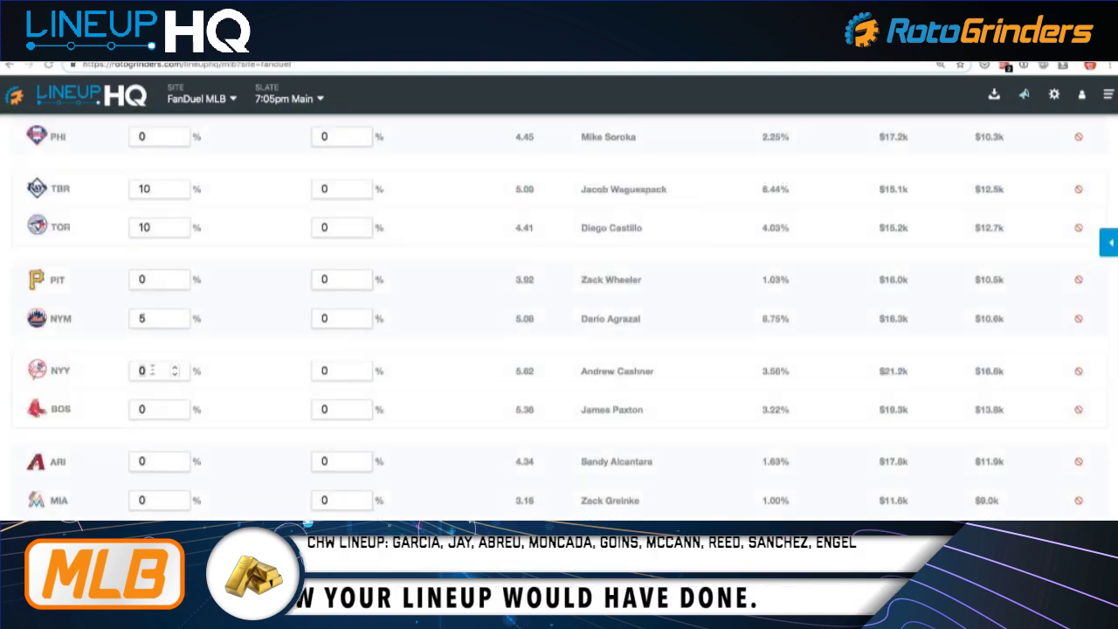
type("10")
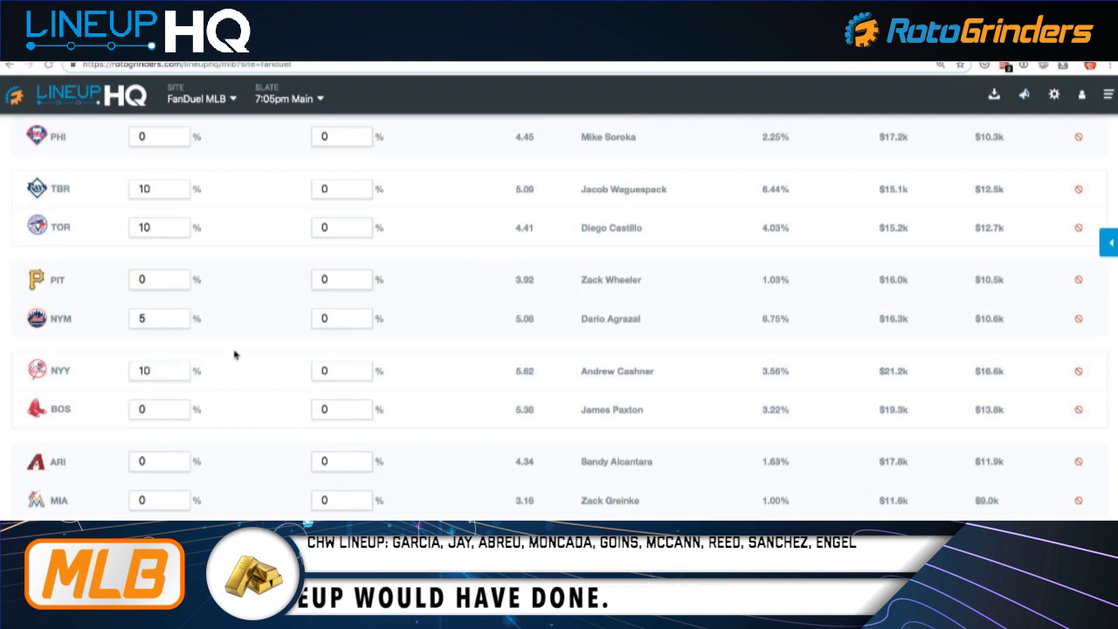
Check the total primary stack exposure and set the primary stack max to 12% for ATL and 14% for TBR
scroll(234, 355, "up", 10)
scroll(736, 362, "down", 1)
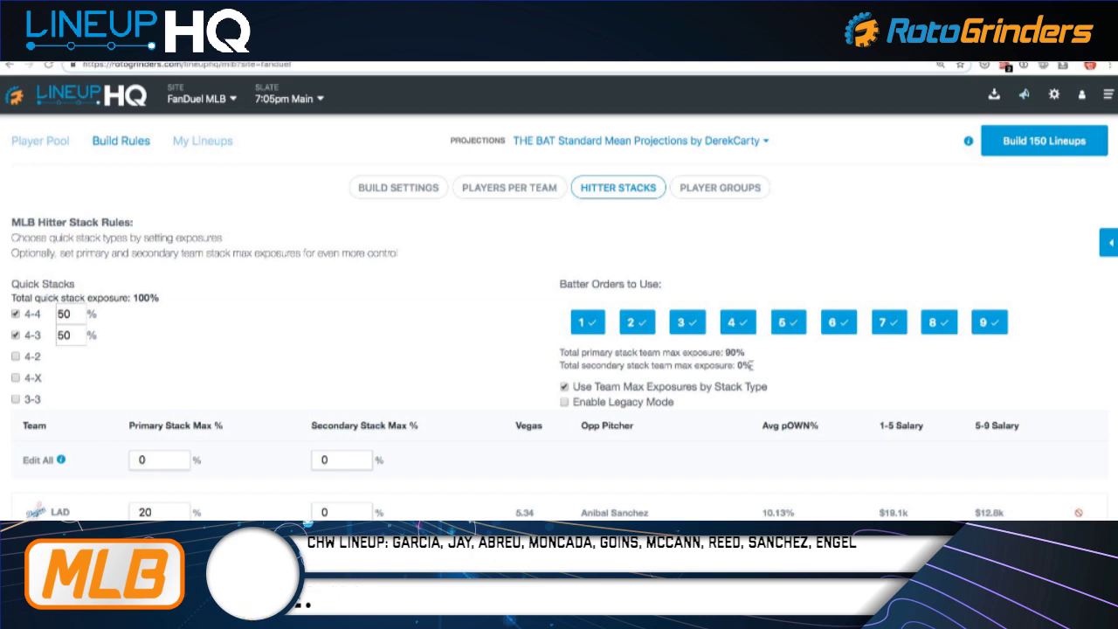
scroll(244, 328, "down", 3)
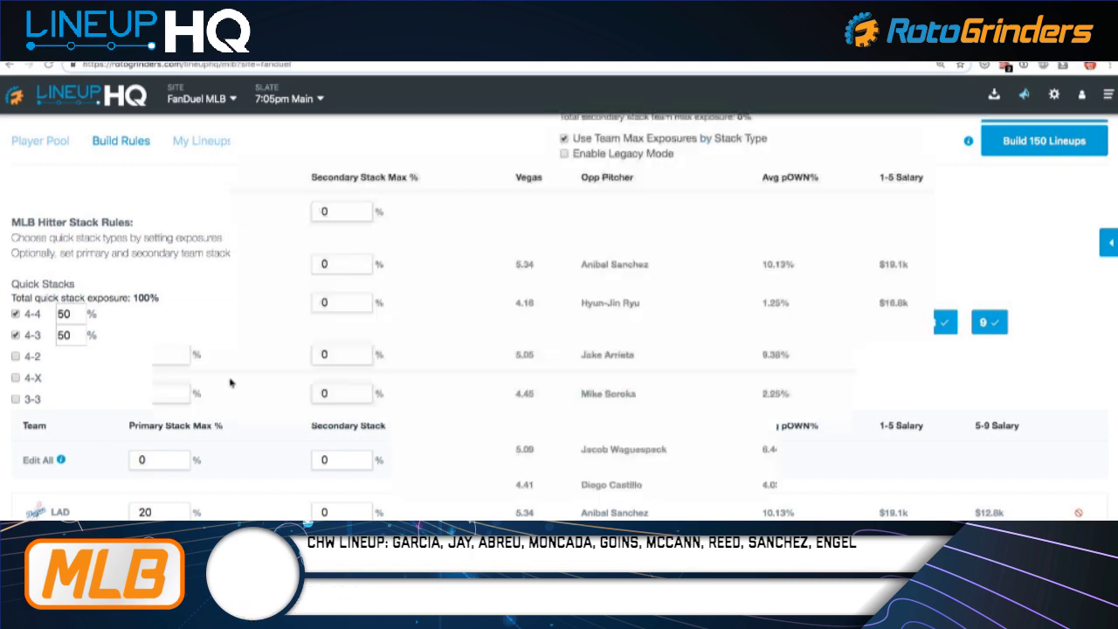
scroll(168, 302, "down", 1)
double_click(158, 283)
type("12")
left_click(245, 299)
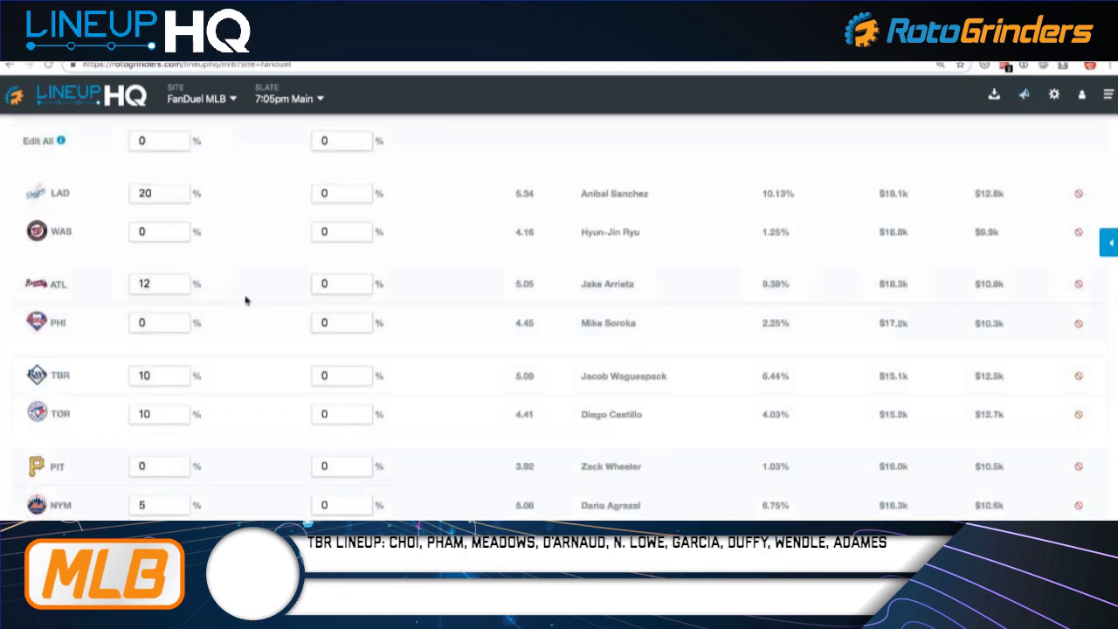
scroll(245, 297, "down", 2)
double_click(158, 259)
type("14")
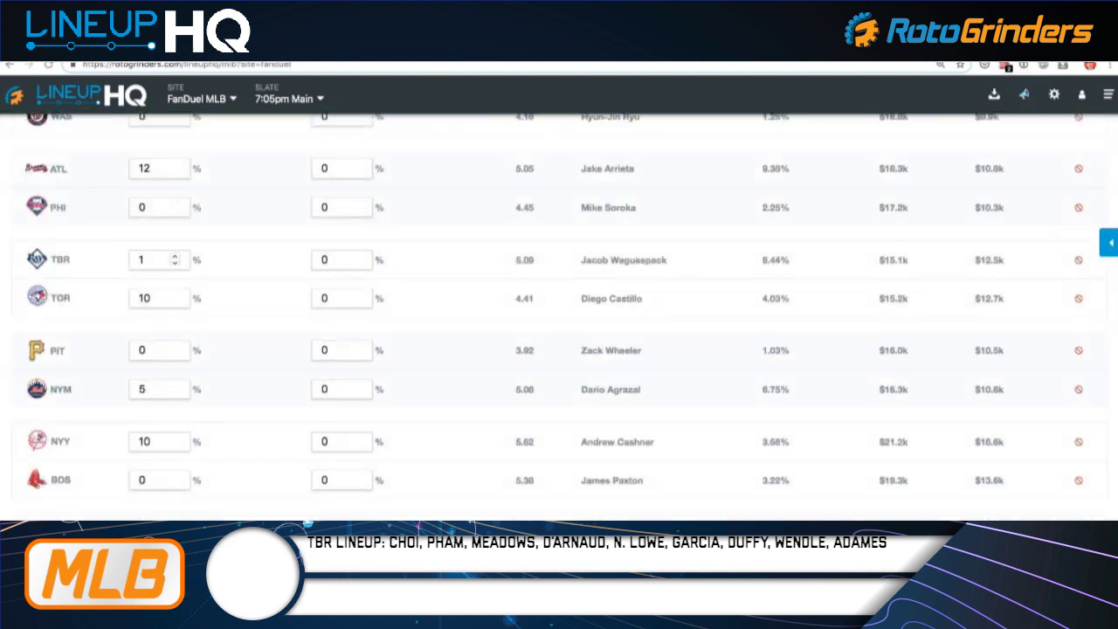
left_click(246, 277)
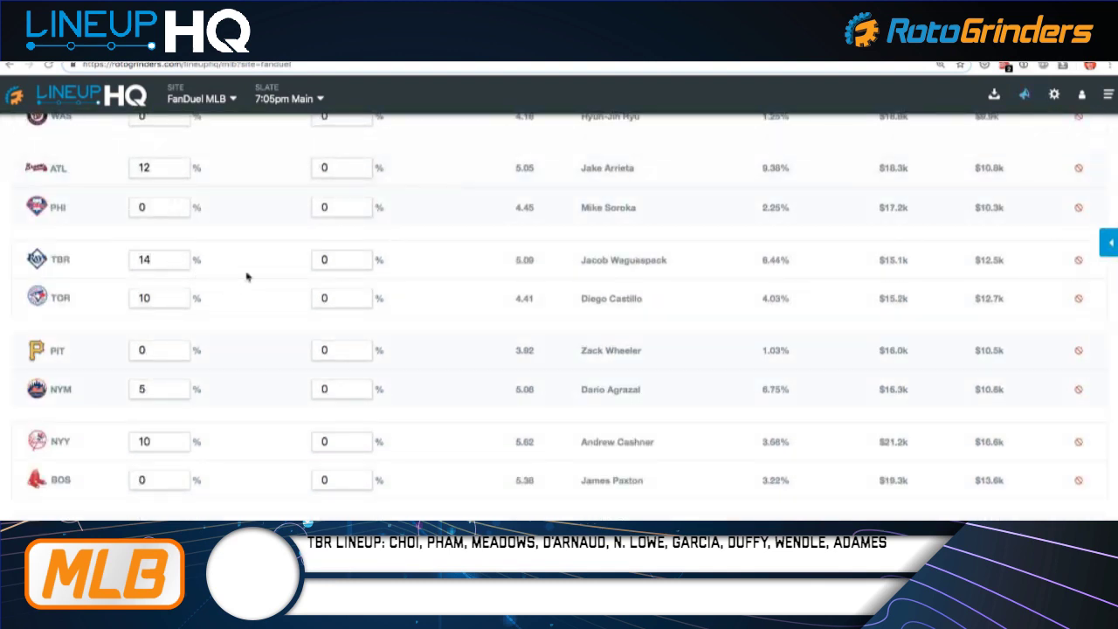
Set the primary stack max exposure to 6% for MIL, 11% for BAL and 11% for SEA
scroll(140, 334, "down", 5)
double_click(148, 339)
type("6")
left_click(242, 340)
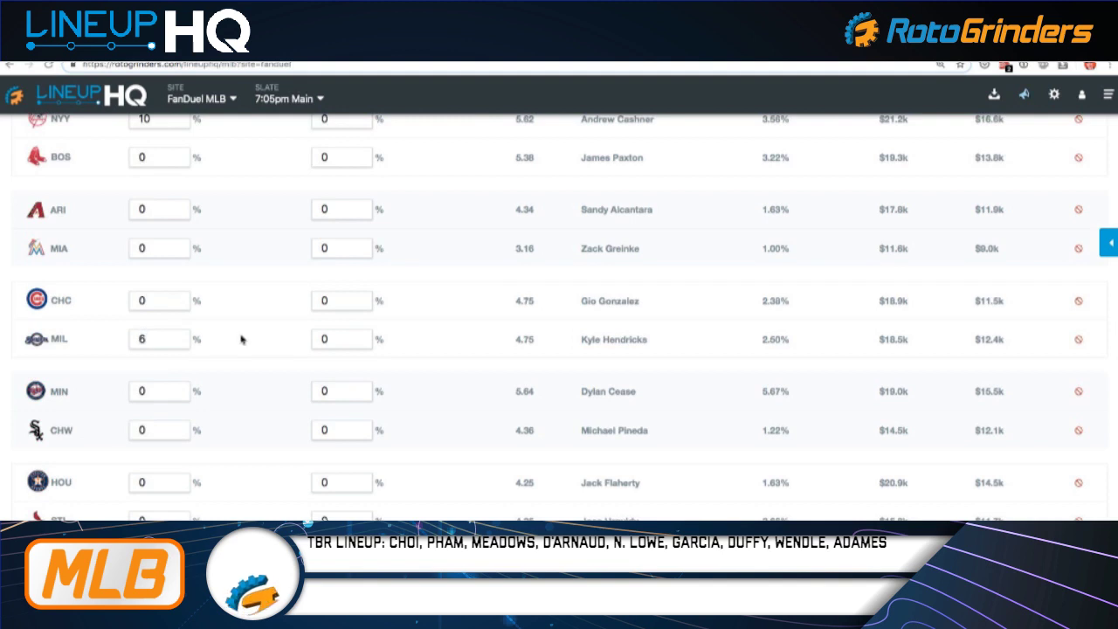
scroll(180, 369, "down", 6)
double_click(149, 344)
type("112")
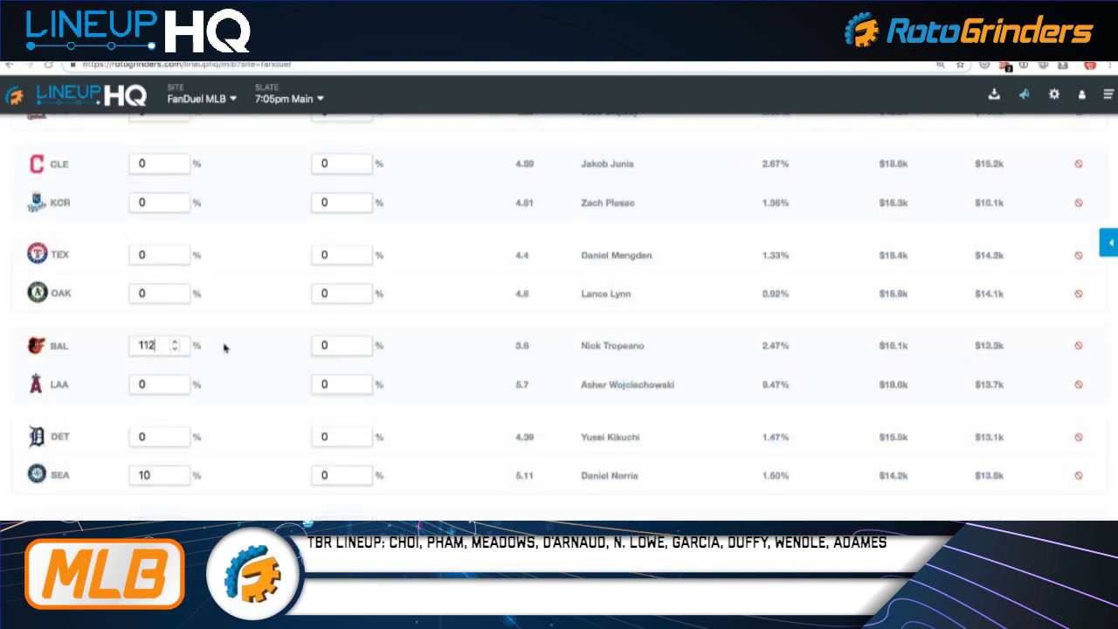
key("BackSpace")
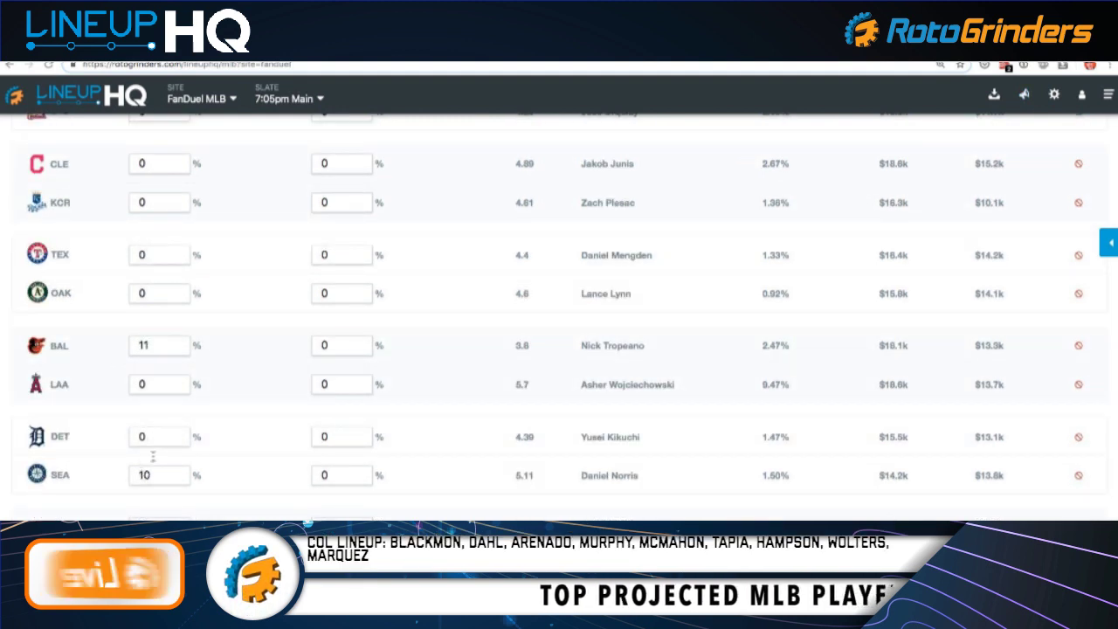
scroll(225, 393, "down", 1)
key("BackSpace")
type("1")
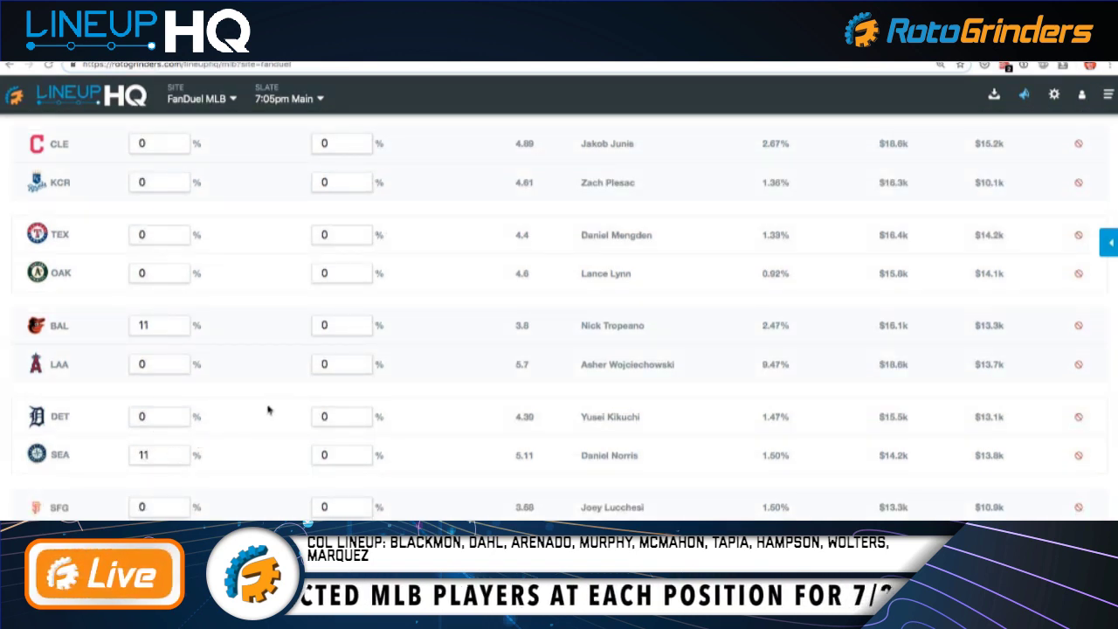
Set TBR's primary stack max exposure to 15% and check the total primary stack exposure
scroll(268, 409, "up", 10)
scroll(206, 424, "down", 3)
double_click(147, 442)
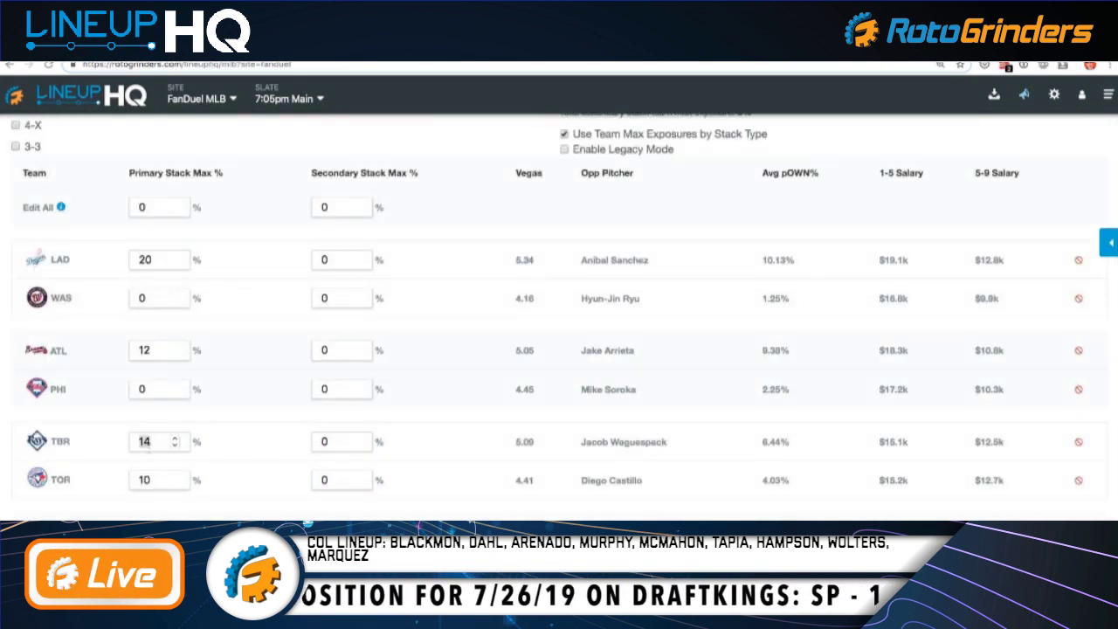
scroll(255, 441, "up", 3)
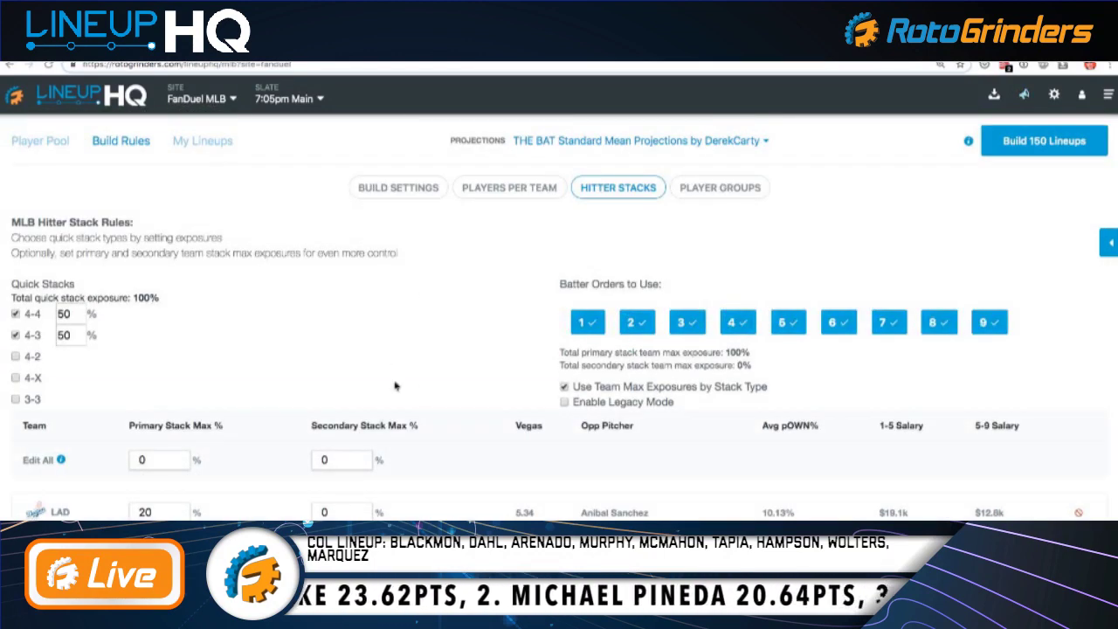
Start building the 150 lineups and open the build settings
scroll(346, 426, "down", 2)
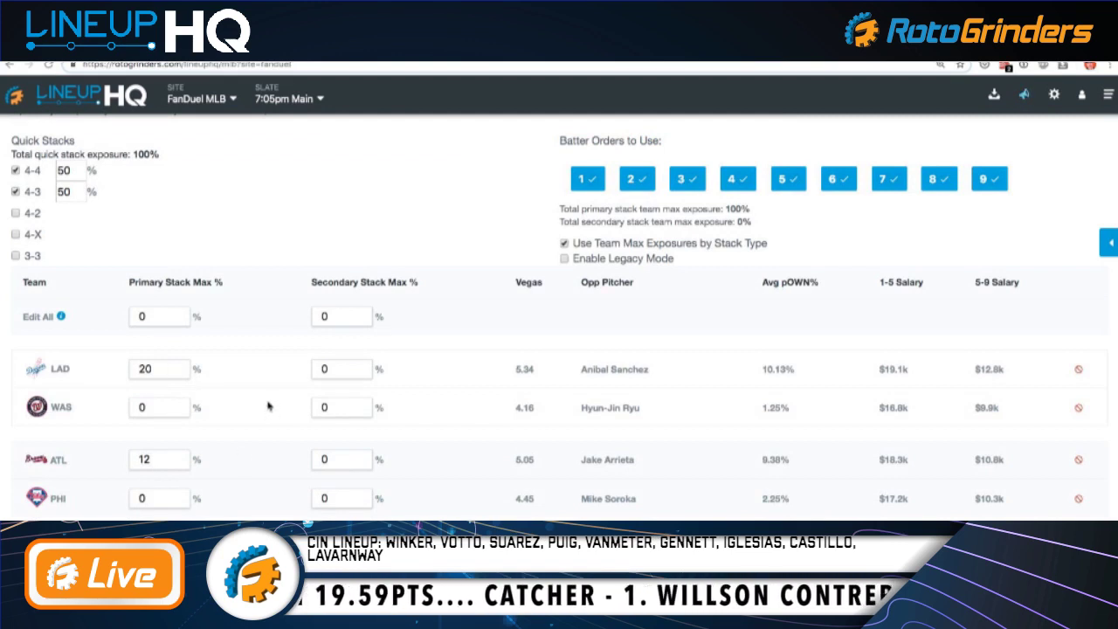
scroll(269, 406, "up", 2)
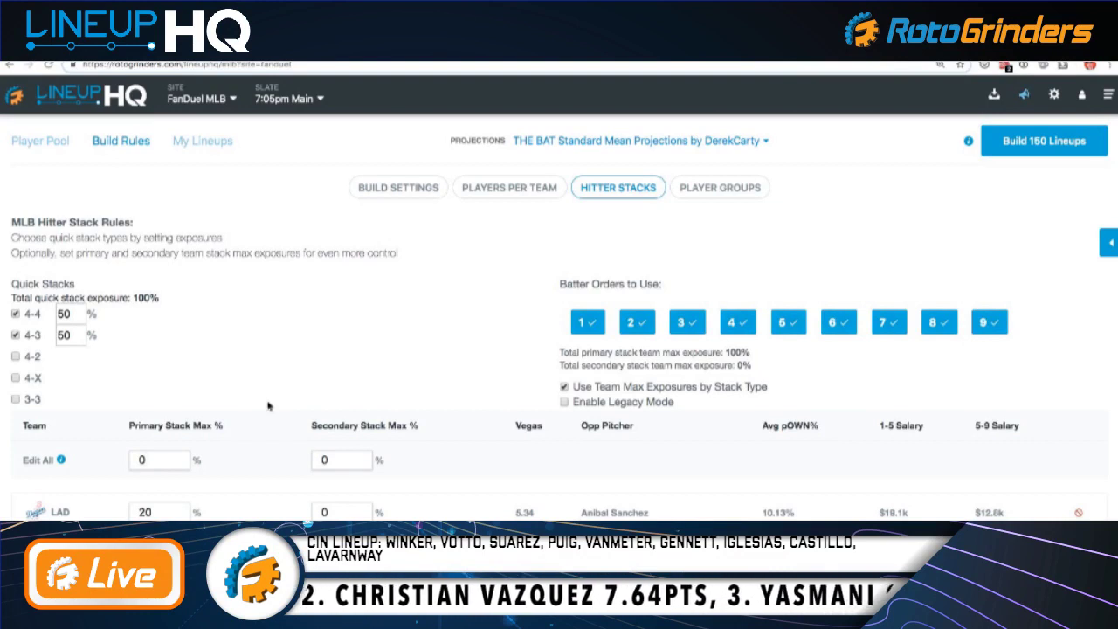
scroll(268, 406, "down", 3)
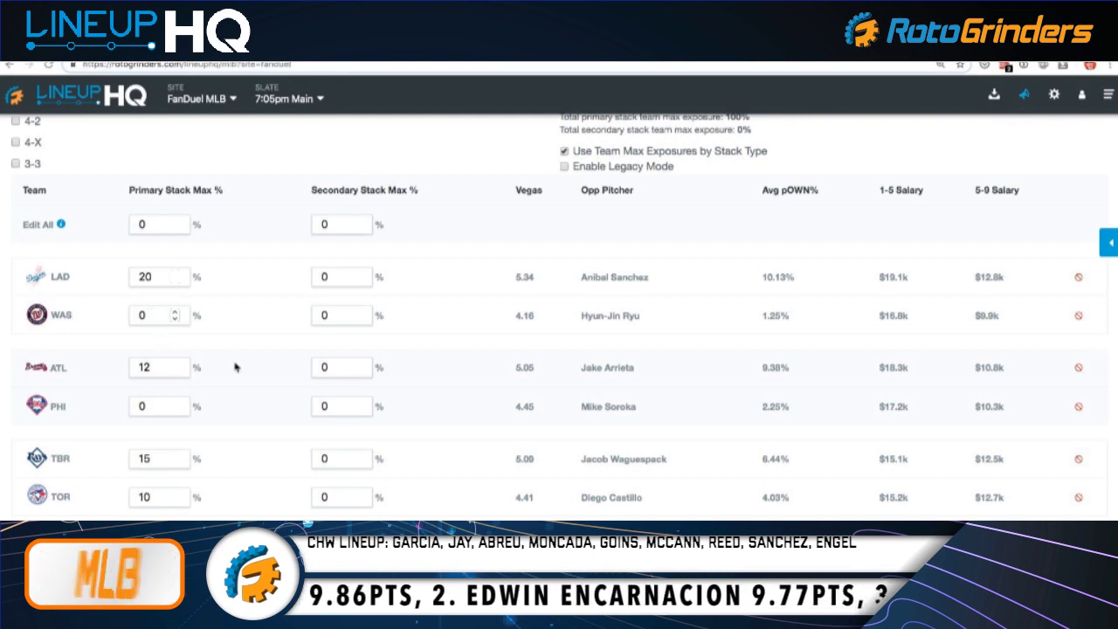
scroll(369, 366, "up", 3)
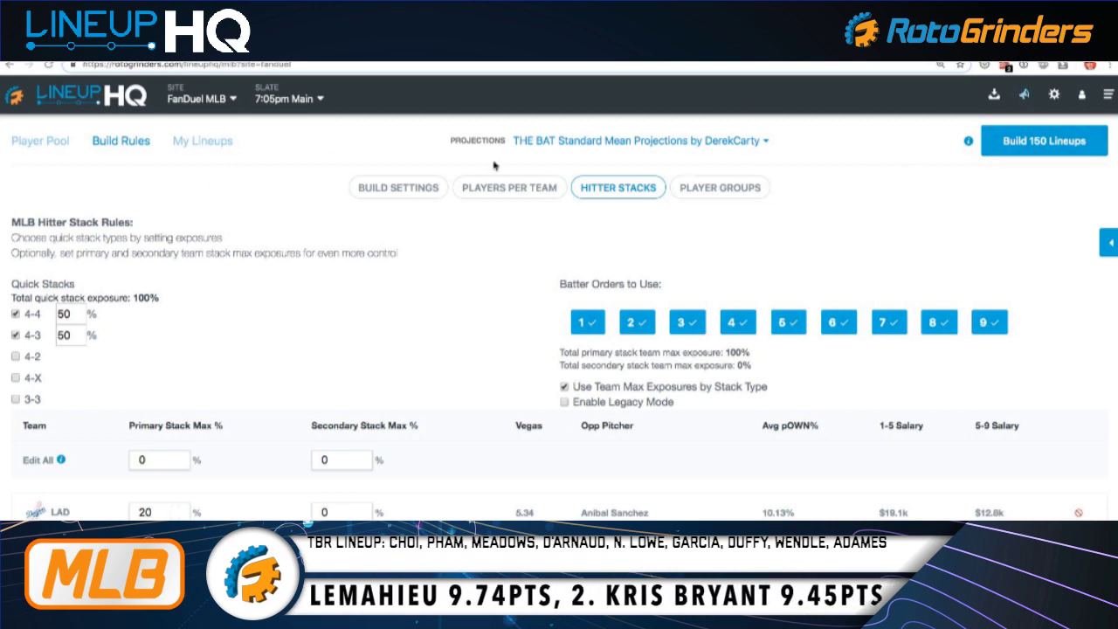
left_click(1058, 146)
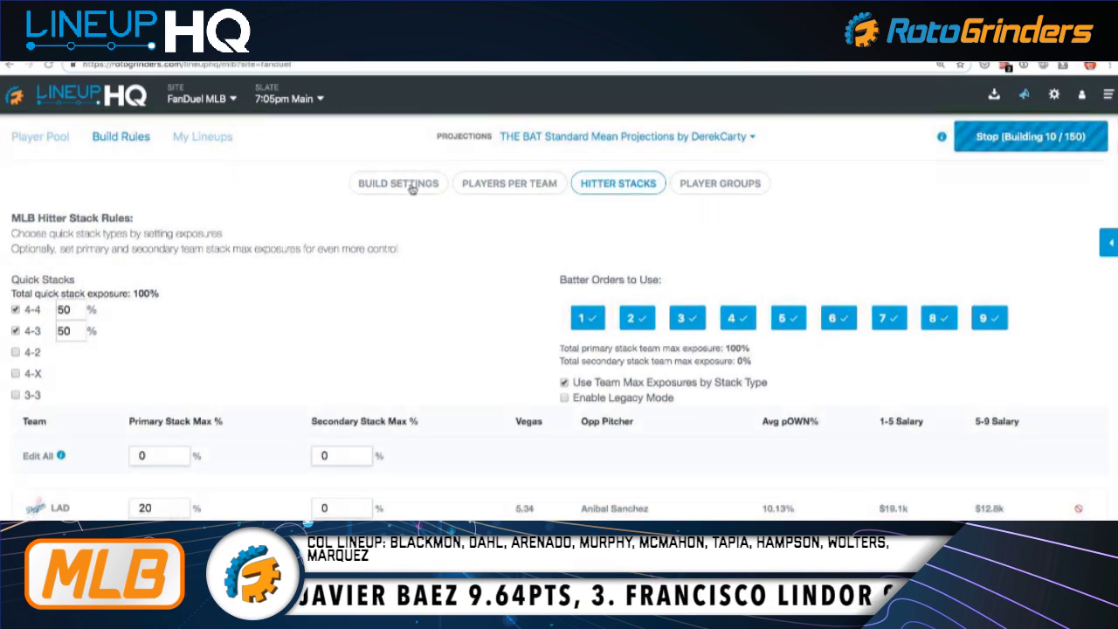
left_click(411, 189)
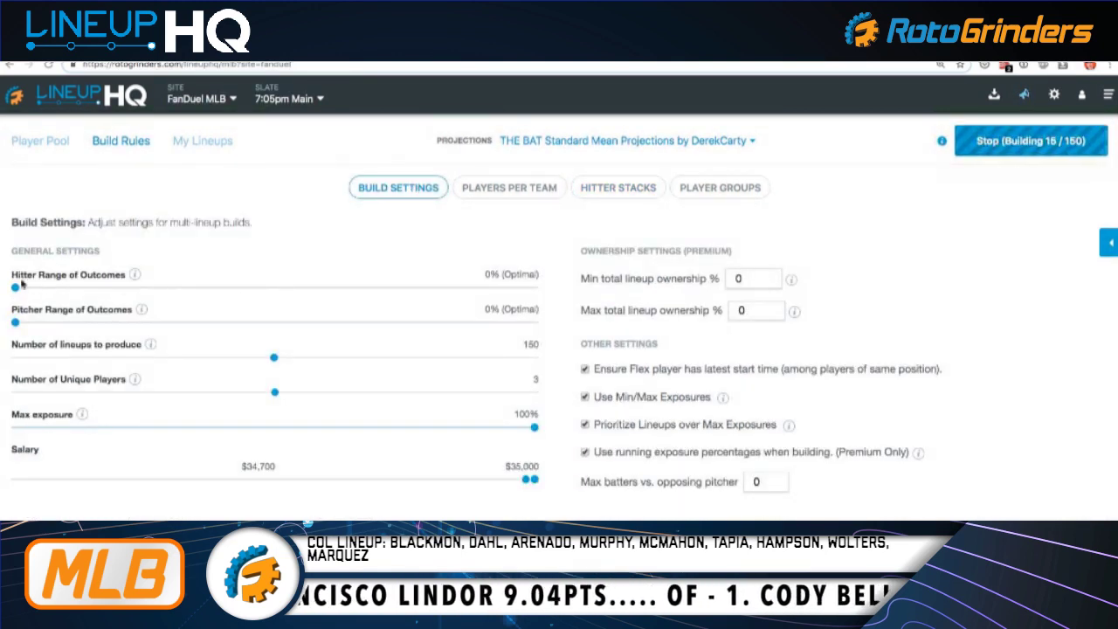
Stop the running build, dismiss the notice and review the player exposures of the generated lineups
left_click(1000, 148)
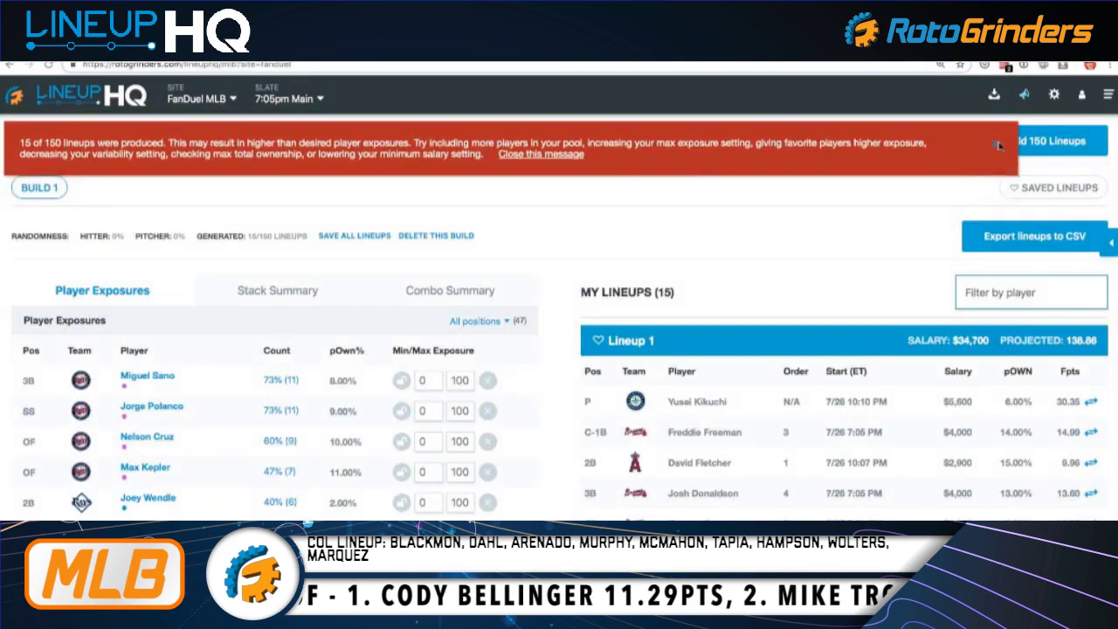
left_click(1001, 149)
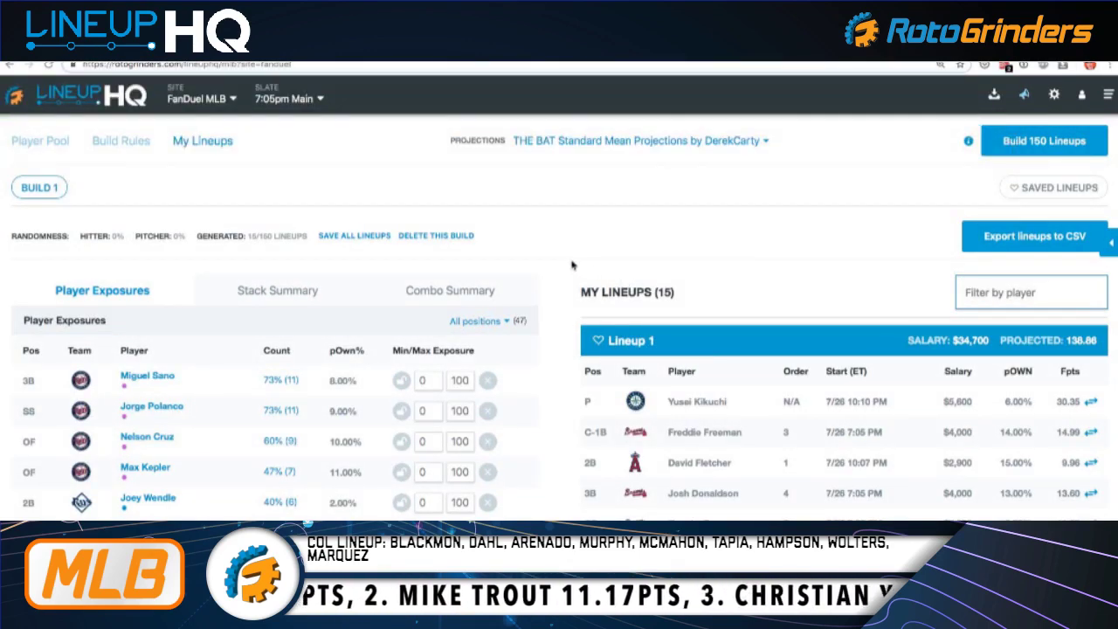
scroll(539, 253, "down", 3)
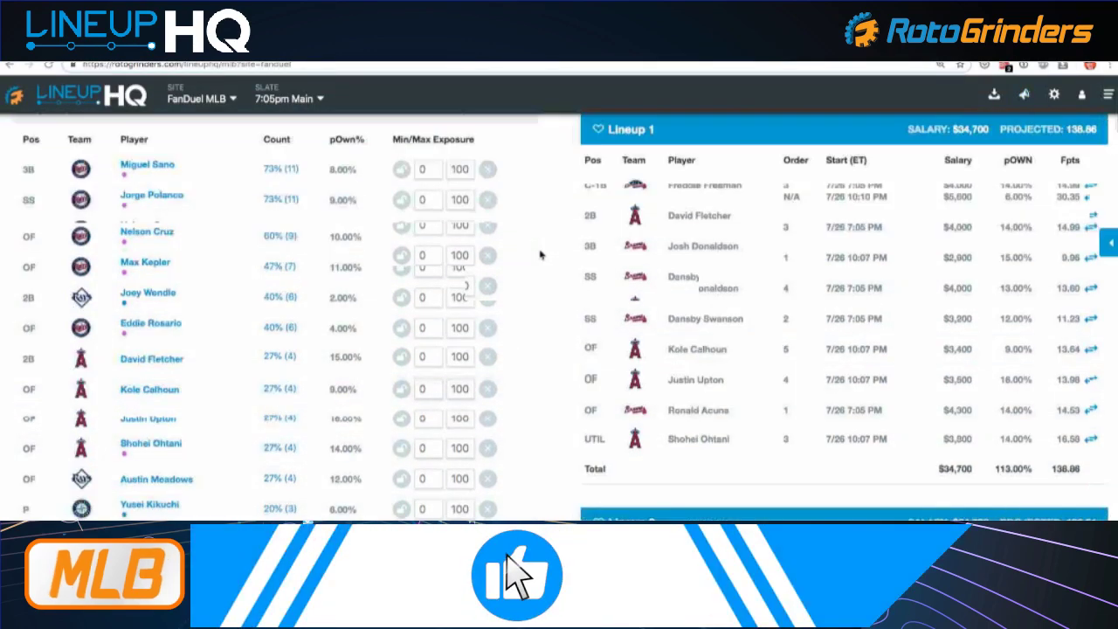
scroll(540, 254, "down", 5)
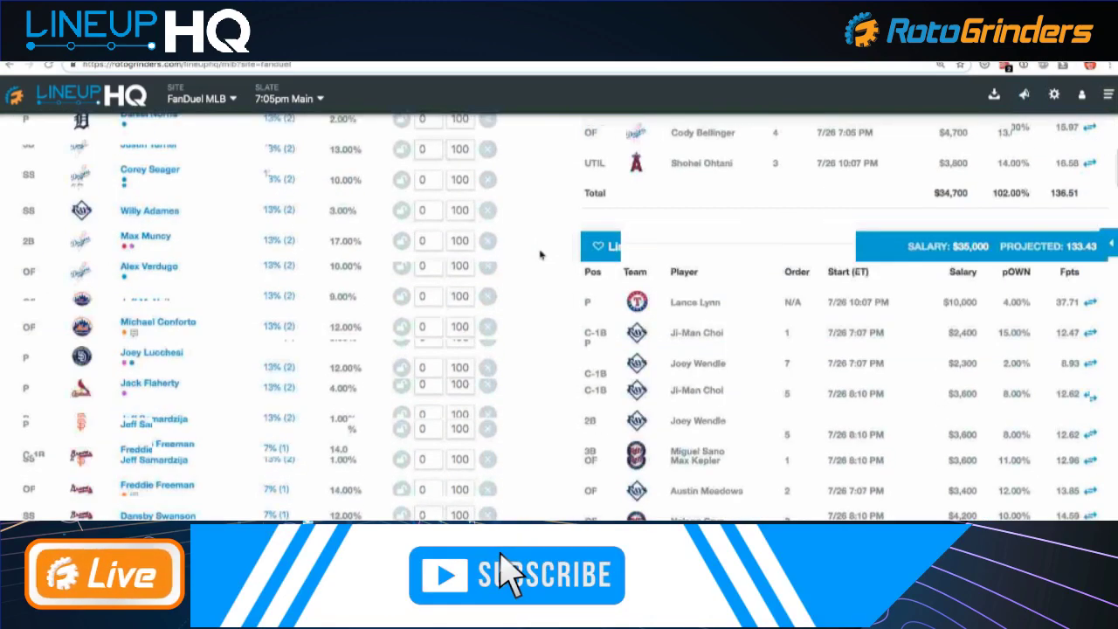
scroll(540, 254, "down", 5)
scroll(540, 255, "up", 15)
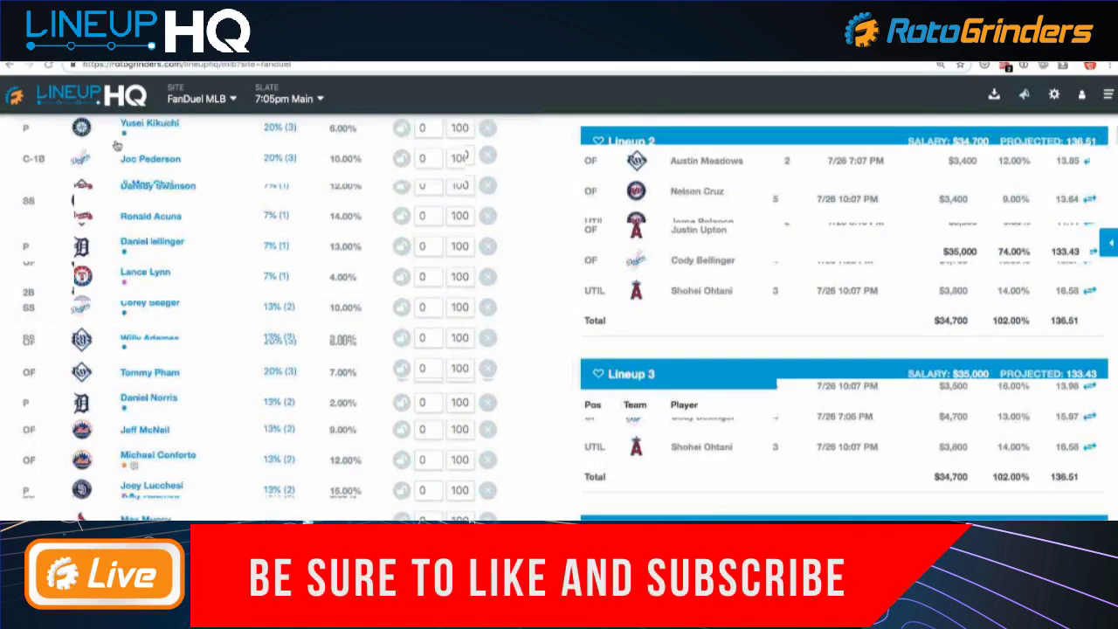
Turn off running exposure percentages in the build settings and run the 150-lineup build again, dismissing the closing notice
left_click(116, 143)
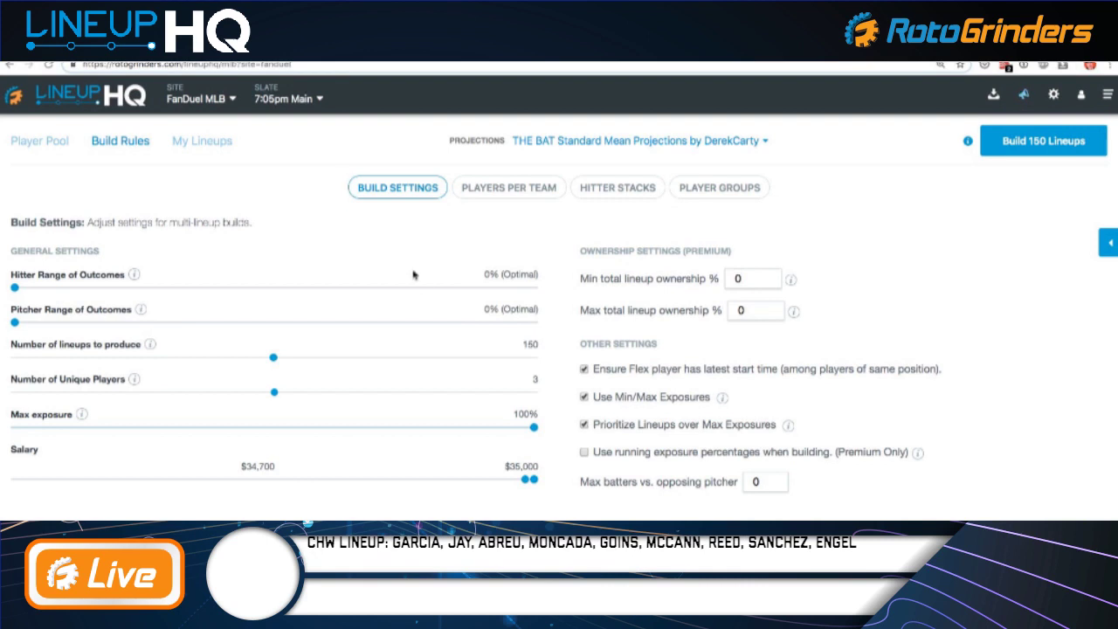
left_click(1027, 152)
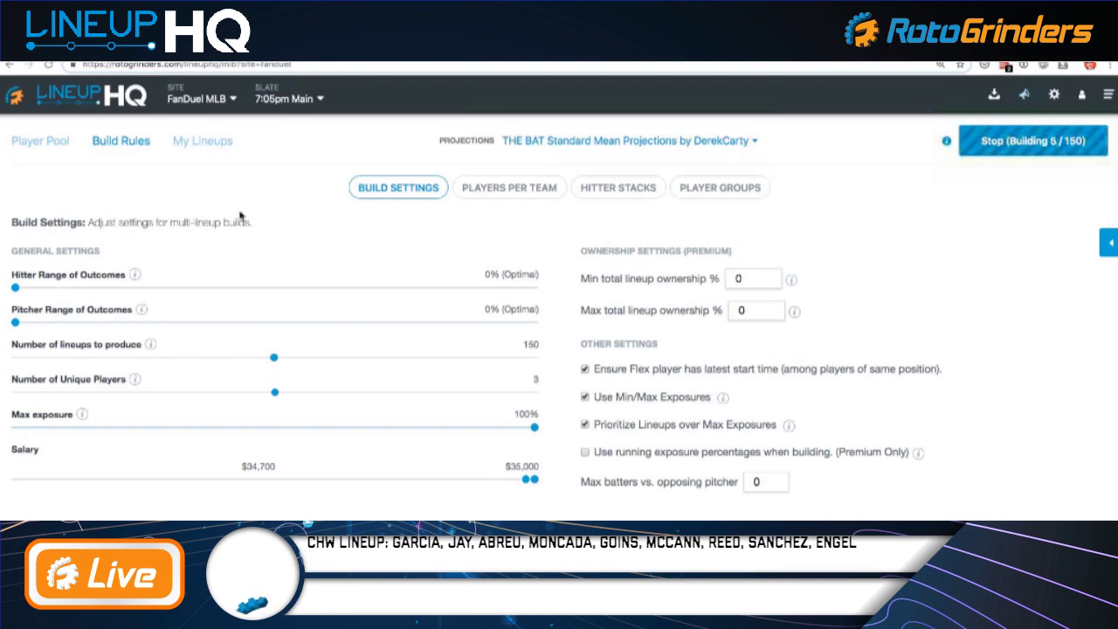
left_click(54, 142)
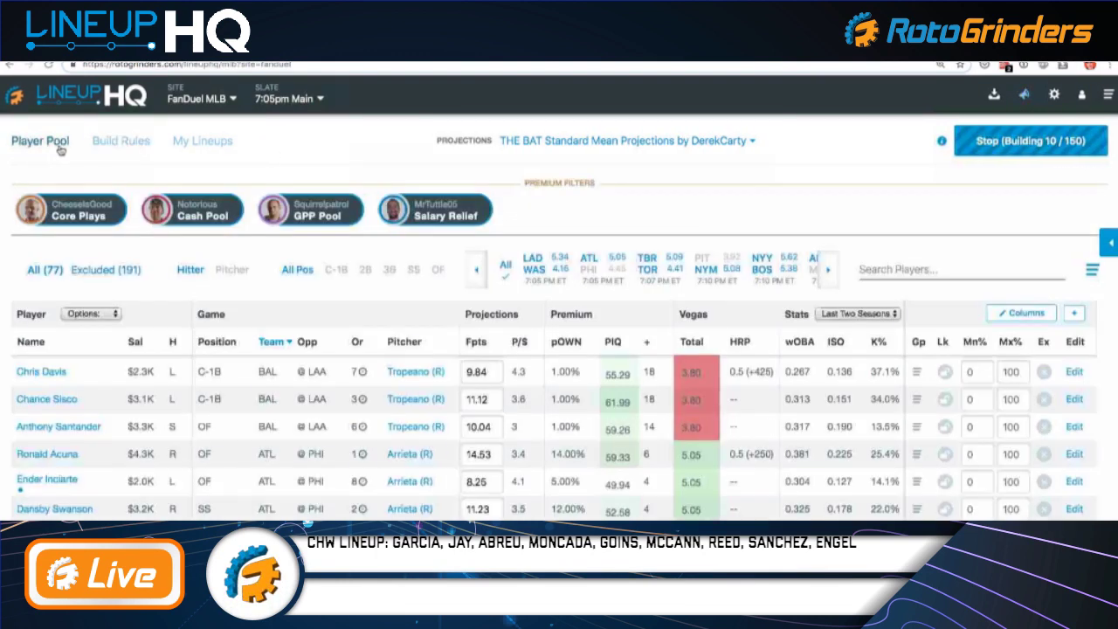
left_click(153, 146)
left_click(199, 144)
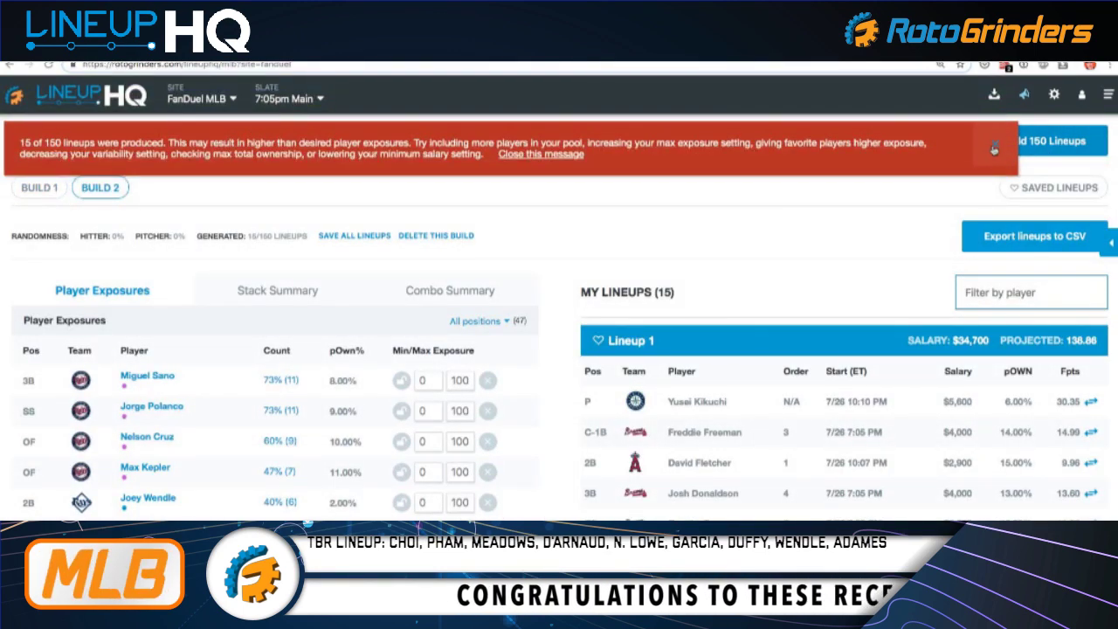
left_click(993, 149)
Review the second build's player exposures and delete both builds
scroll(536, 261, "down", 3)
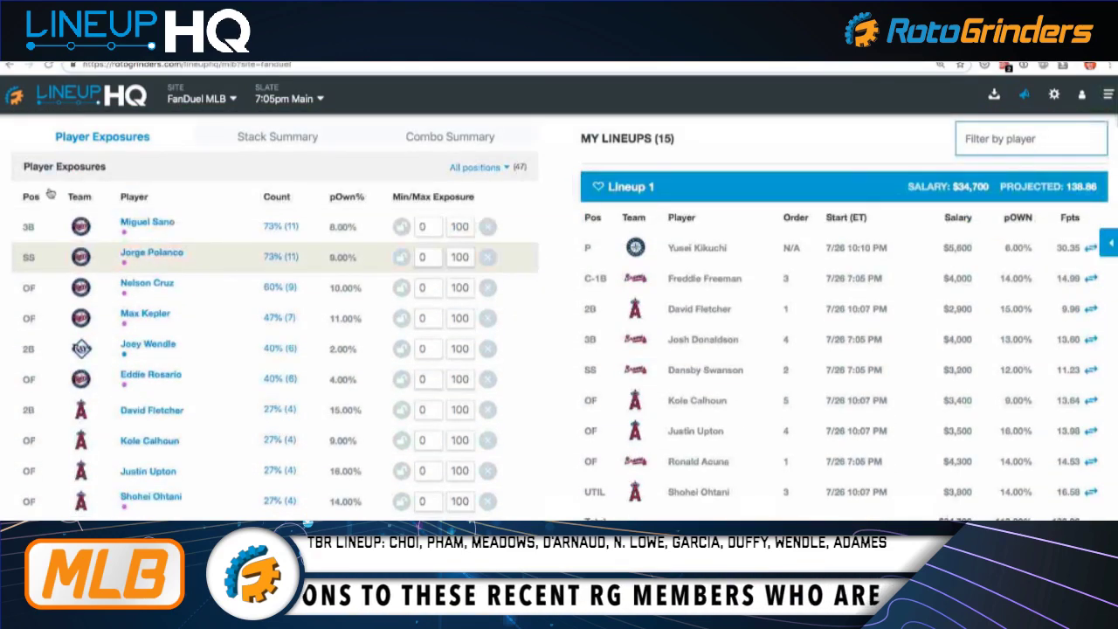
scroll(50, 193, "up", 3)
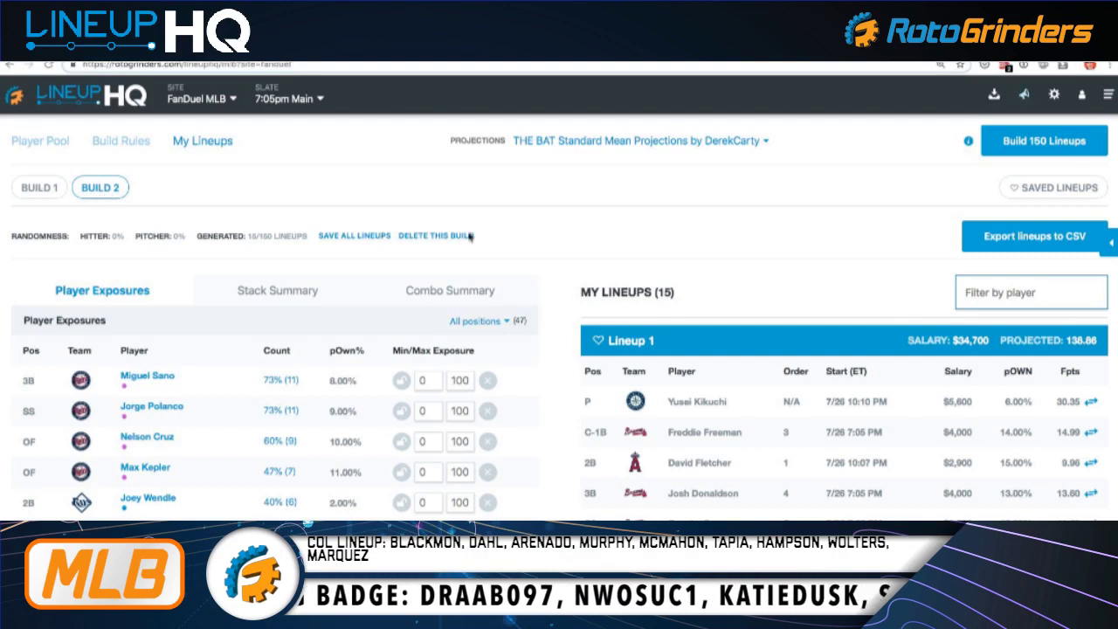
scroll(47, 192, "down", 1)
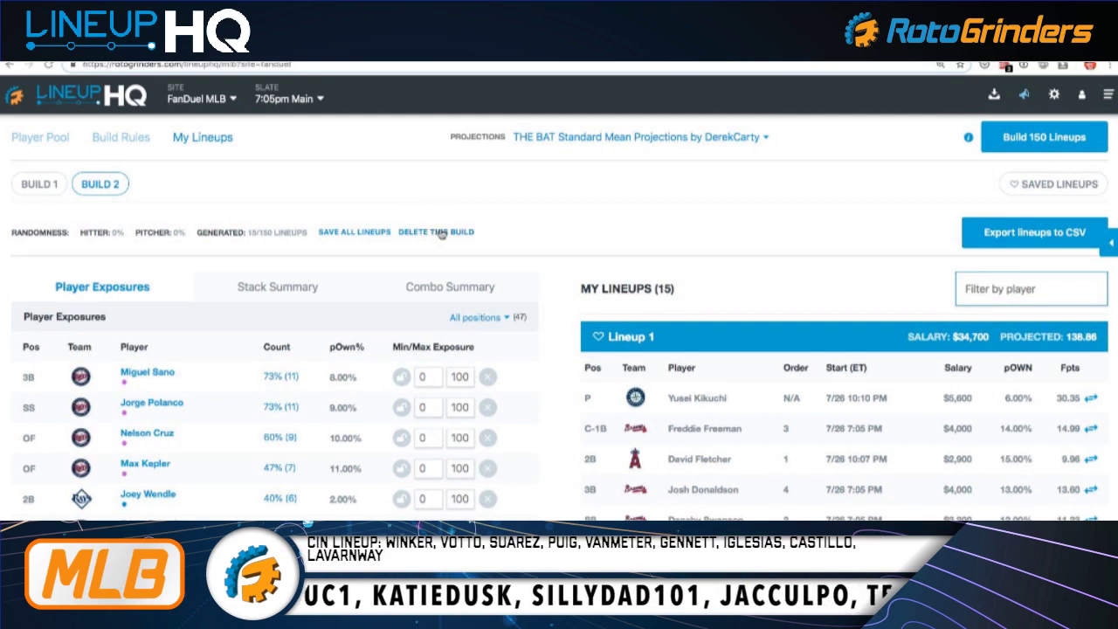
left_click(441, 233)
left_click(441, 234)
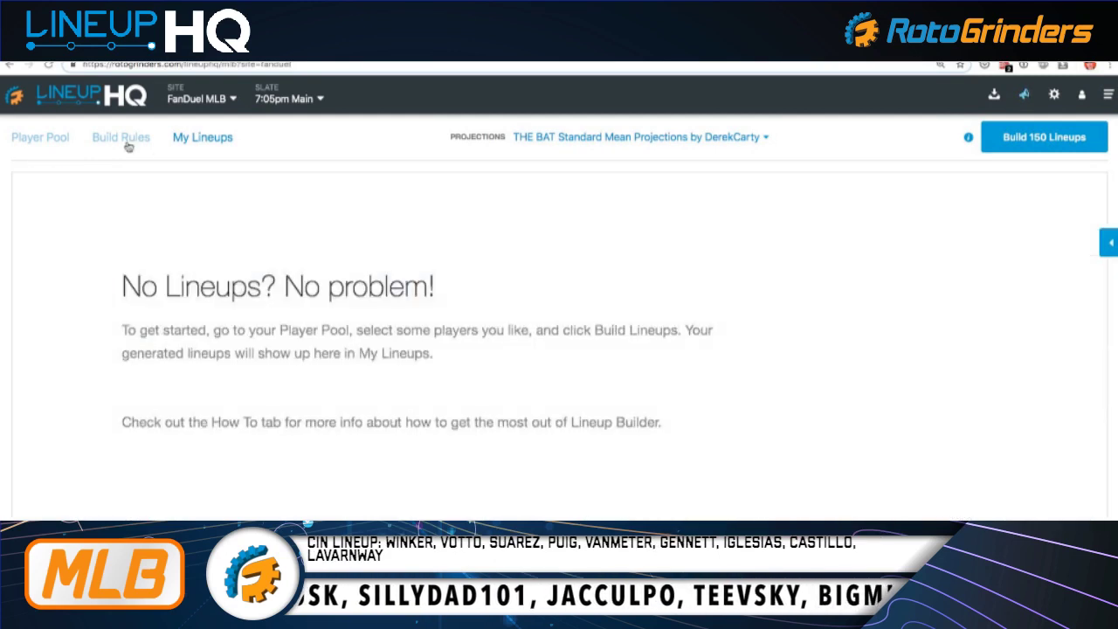
Set the hitter and pitcher range of outcomes to 20% each in the build settings
left_click(105, 141)
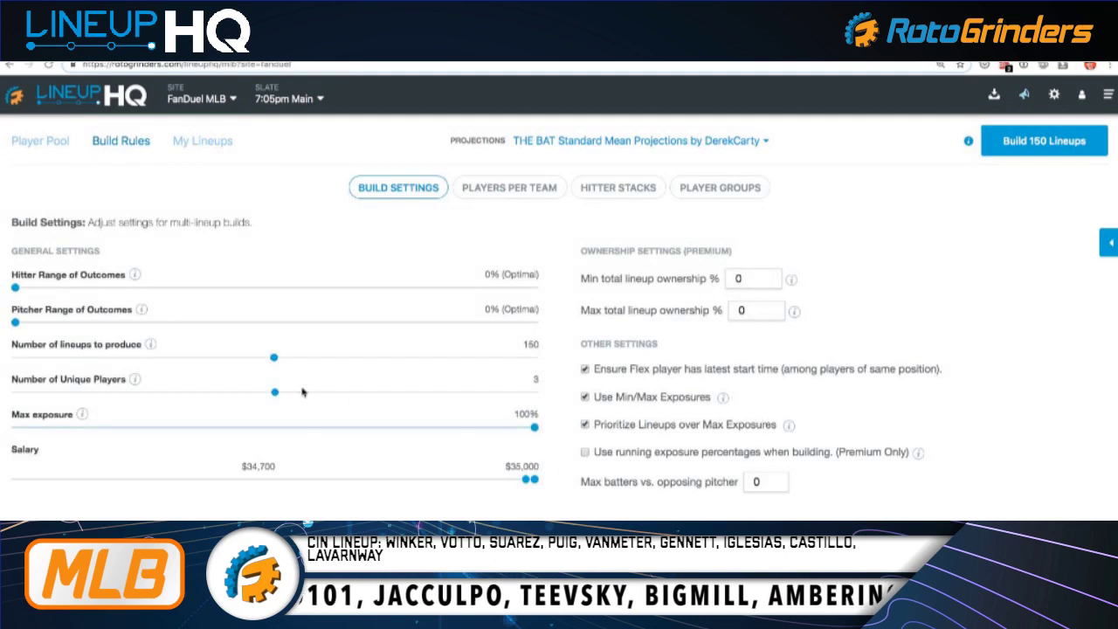
left_click_drag(16, 290, 122, 291)
left_click_drag(16, 325, 119, 324)
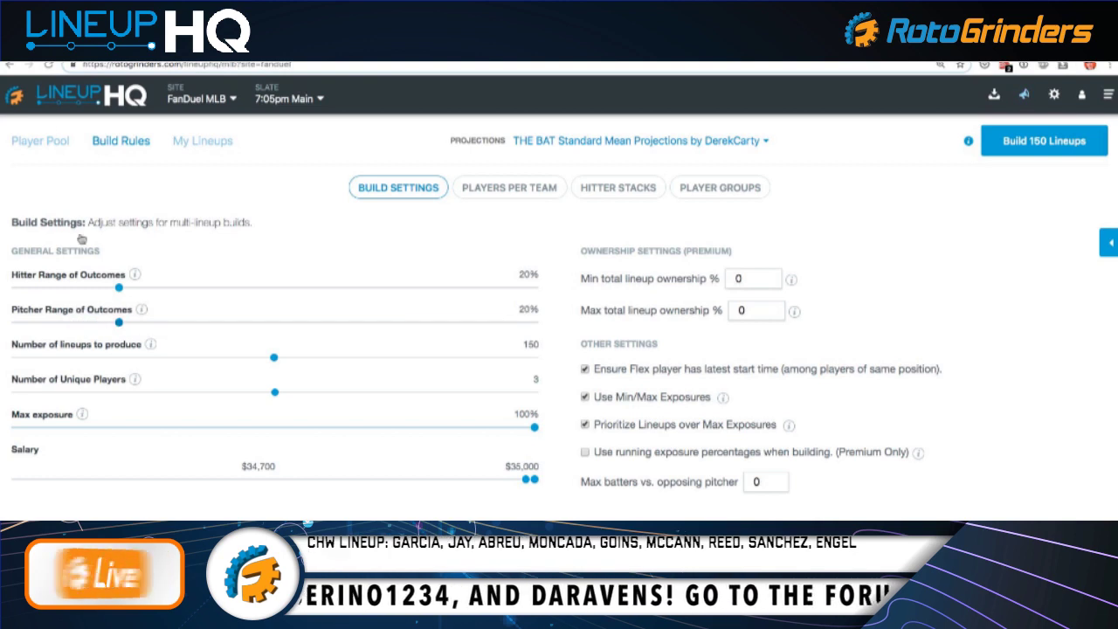
Review the team limits in the hitter stack rules and set the primary stack max exposure for all teams to 100%
left_click(618, 187)
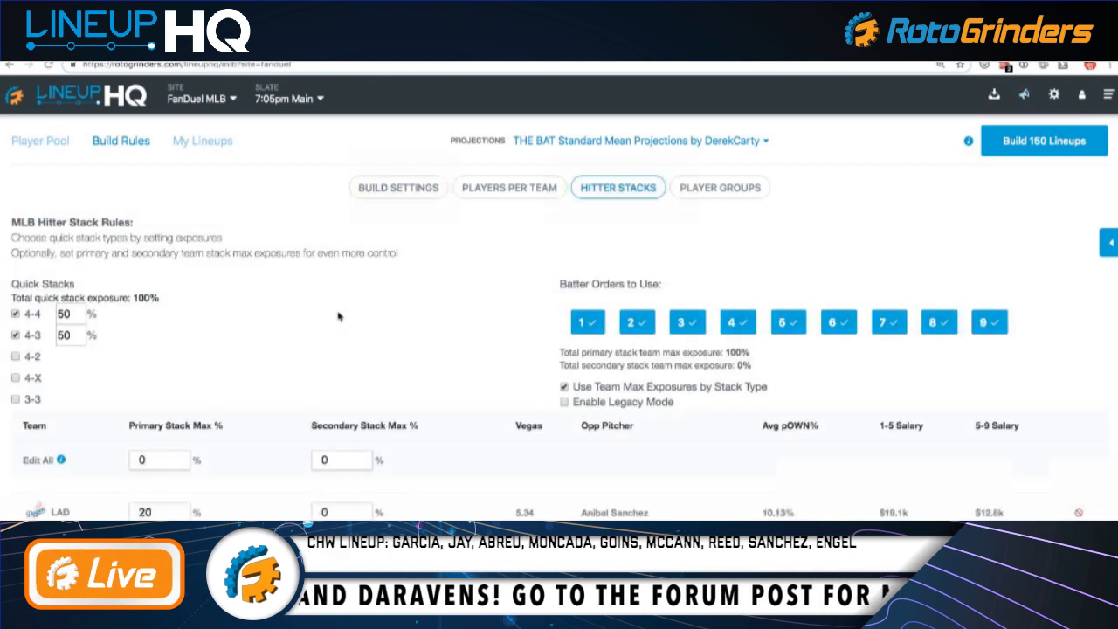
scroll(153, 311, "down", 3)
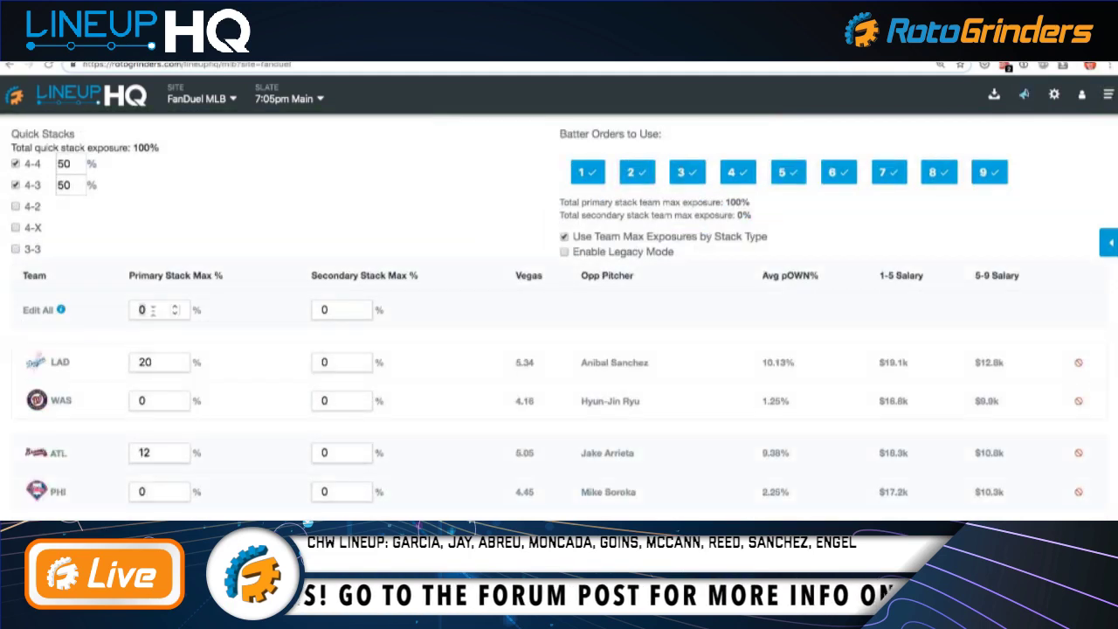
scroll(266, 310, "down", 1)
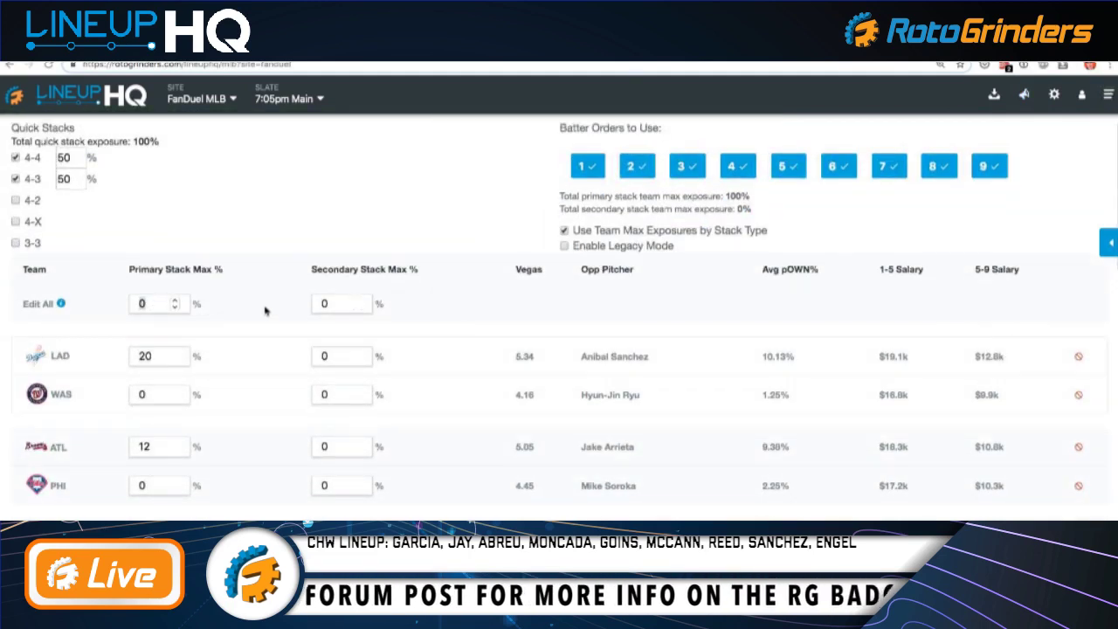
scroll(174, 454, "down", 5)
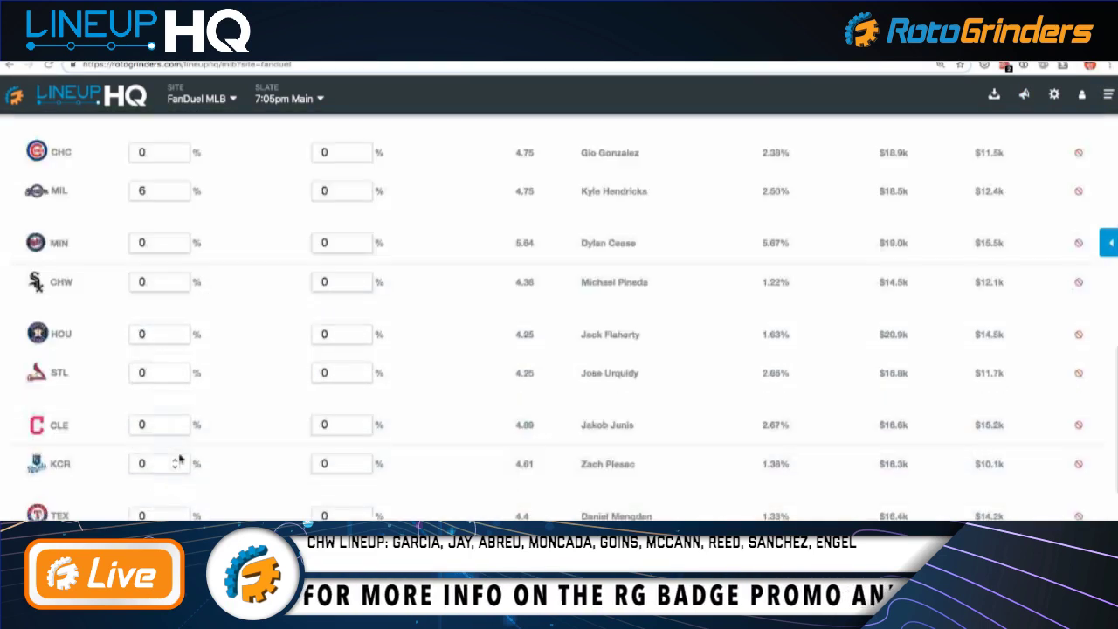
scroll(177, 325, "down", 3)
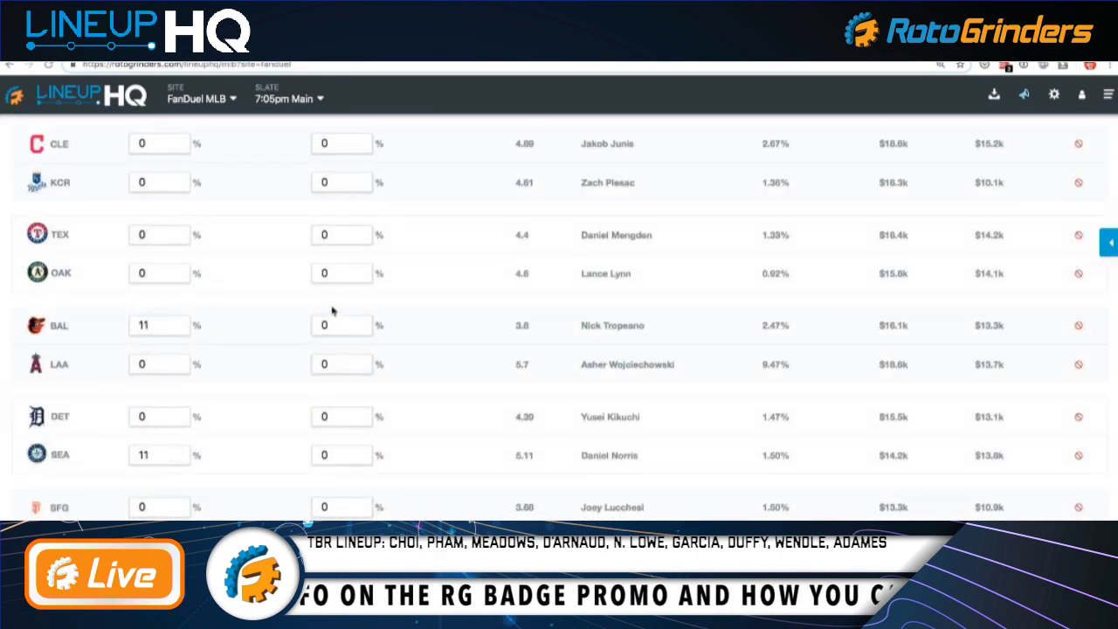
scroll(311, 304, "up", 10)
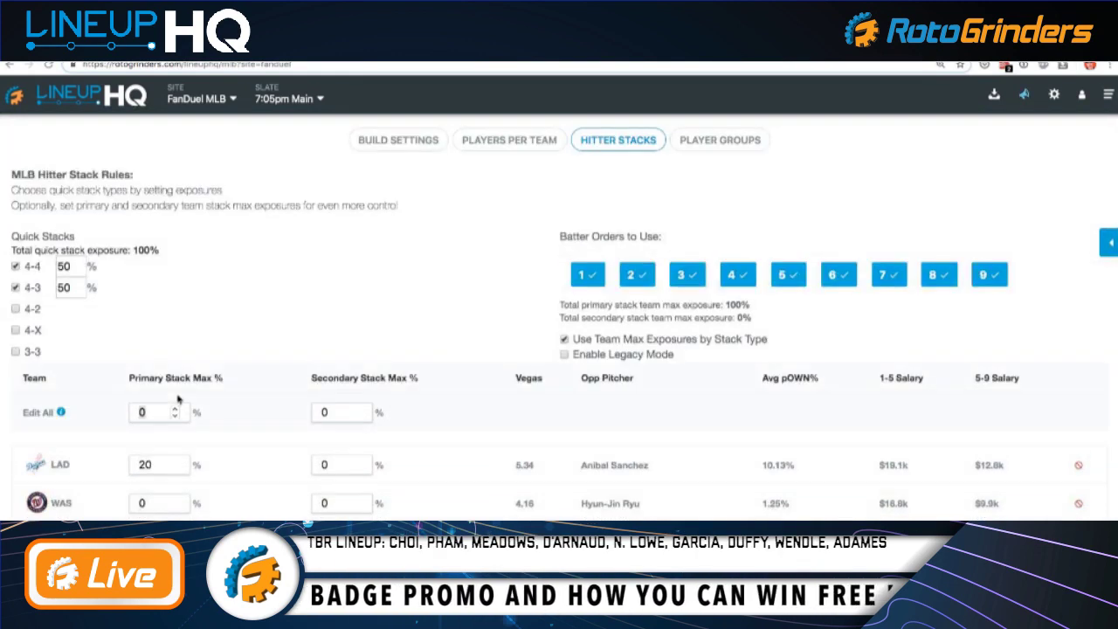
left_click(150, 411)
type("100")
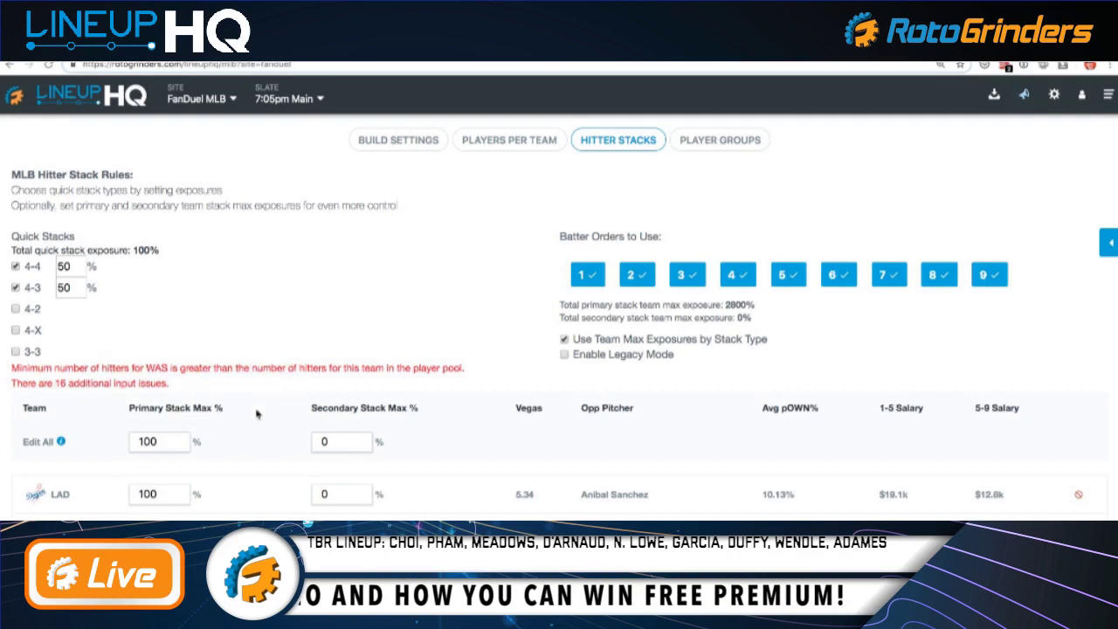
Check the primary stack max across the team list and build the 150 lineups
scroll(269, 418, "down", 1)
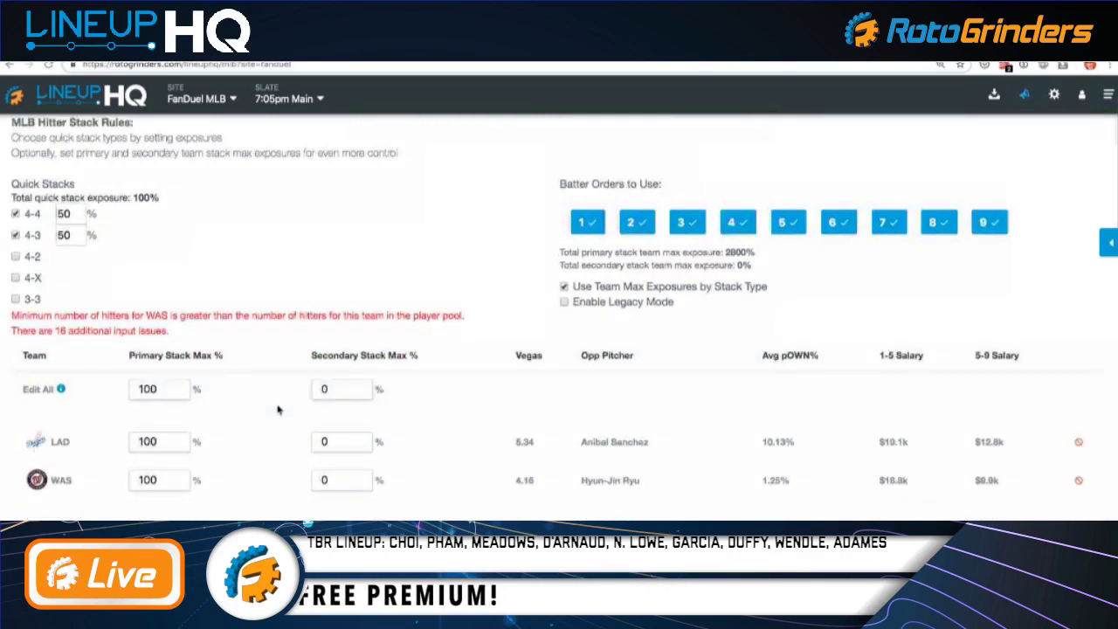
scroll(278, 410, "down", 10)
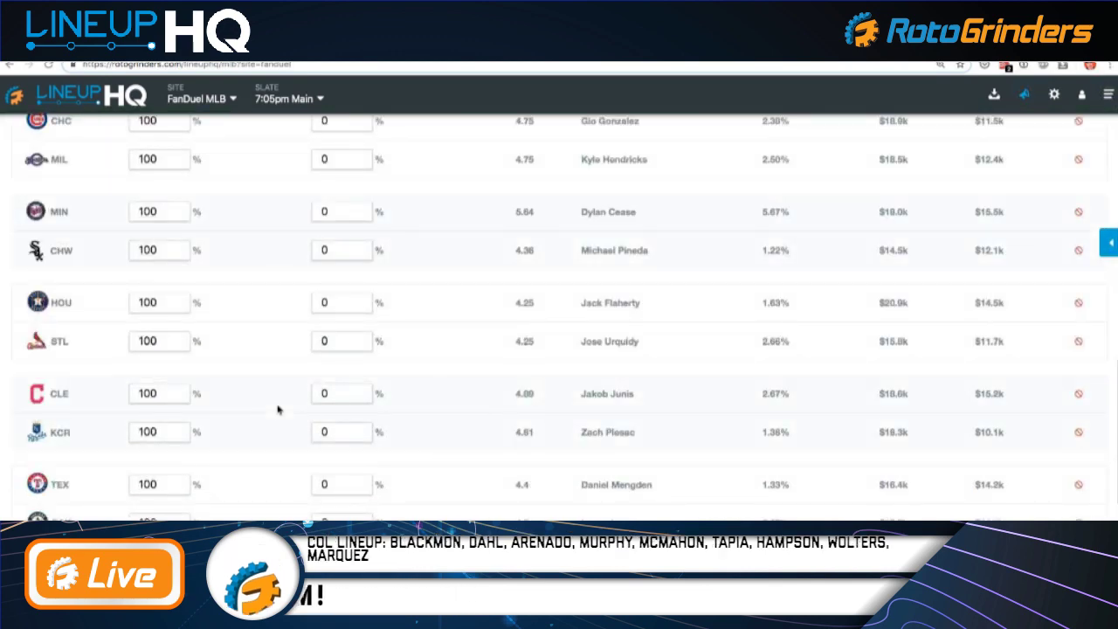
scroll(278, 410, "up", 10)
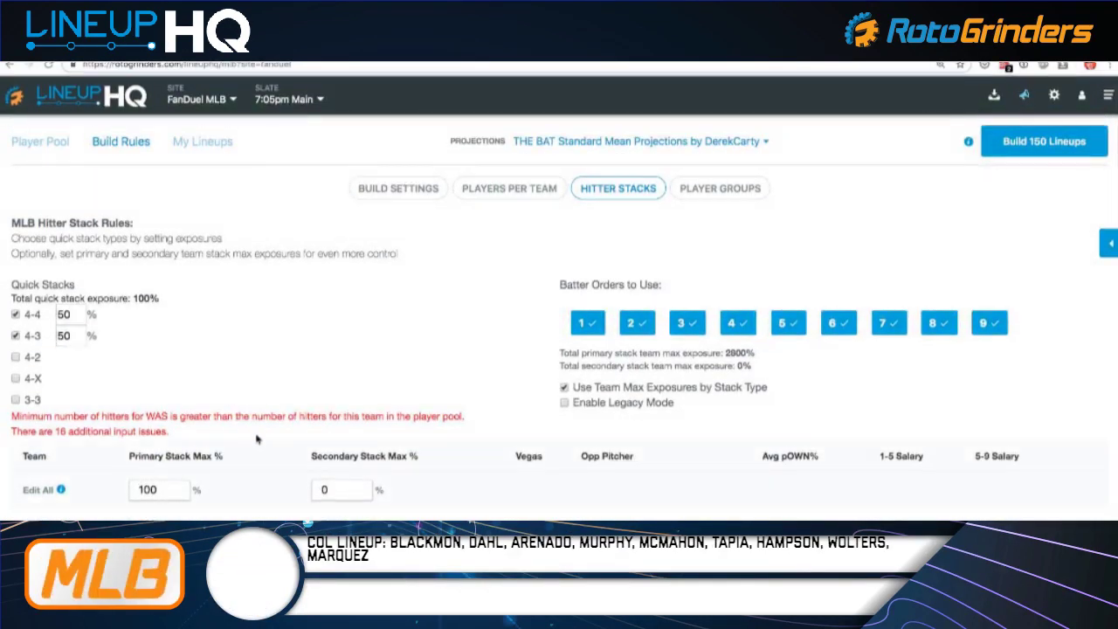
scroll(262, 399, "down", 1)
scroll(263, 399, "up", 1)
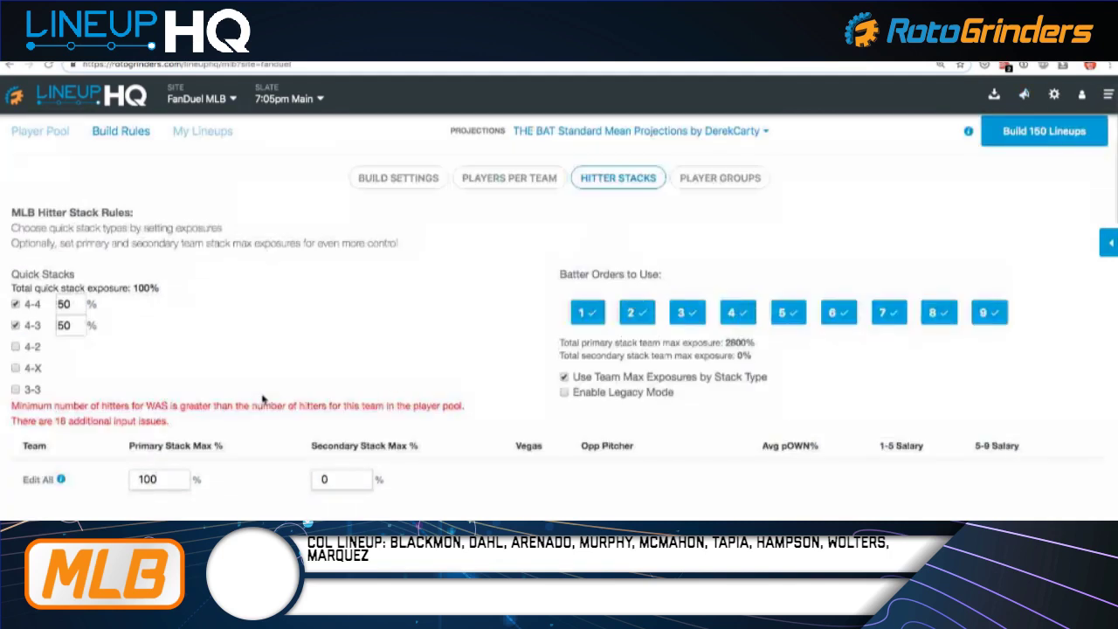
left_click(1048, 140)
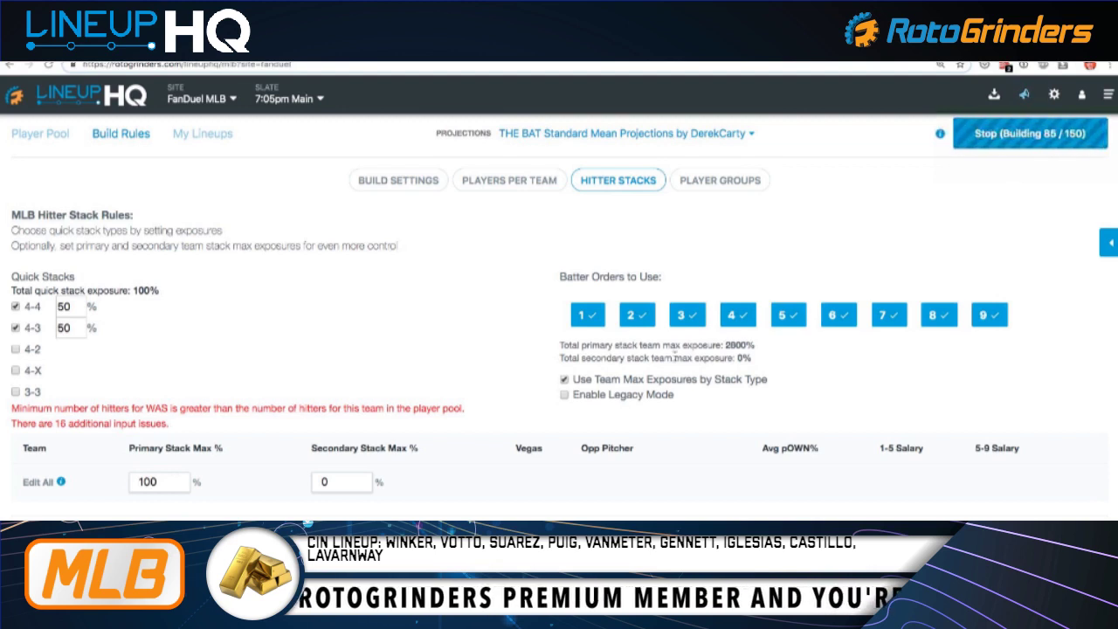
scroll(585, 324, "up", 1)
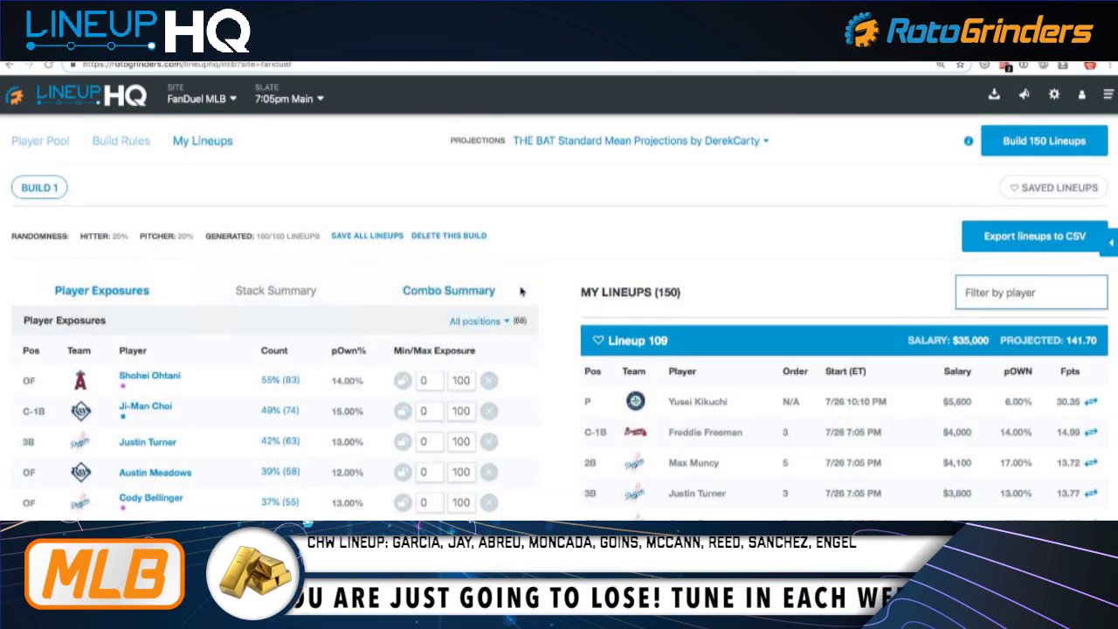
Examine the player exposures of the new 150-lineup build
scroll(521, 290, "down", 2)
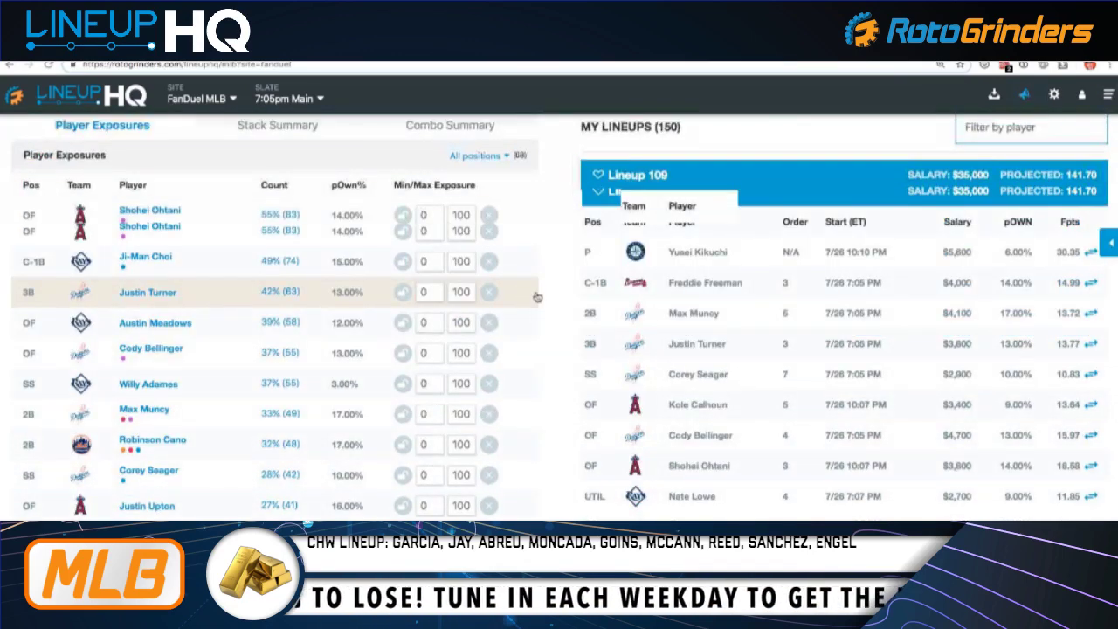
scroll(531, 293, "up", 2)
scroll(537, 295, "down", 1)
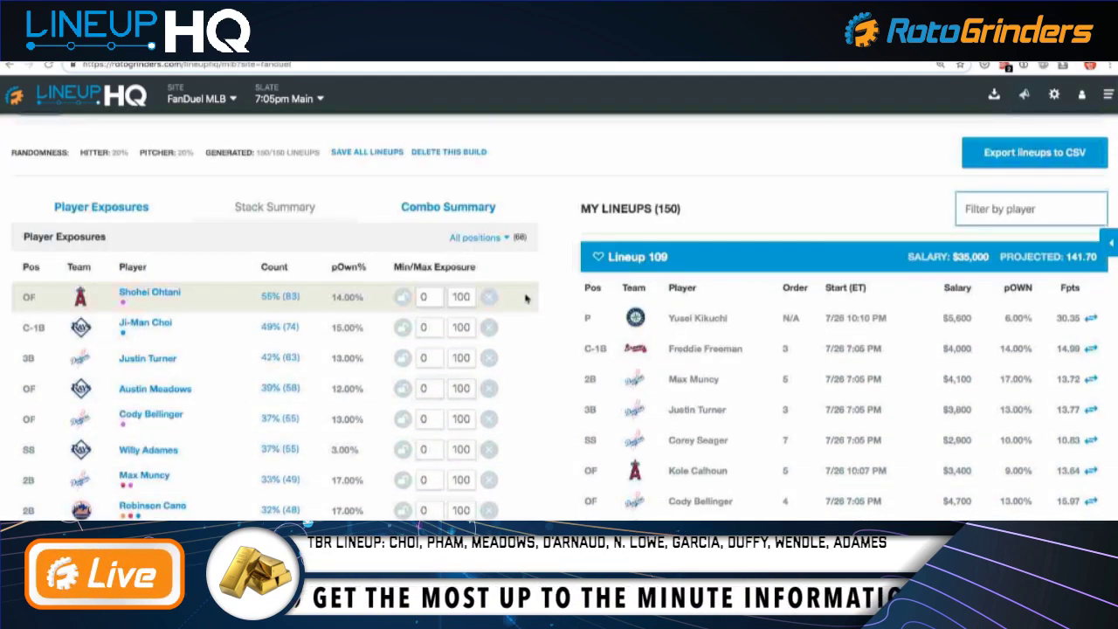
scroll(534, 296, "down", 1)
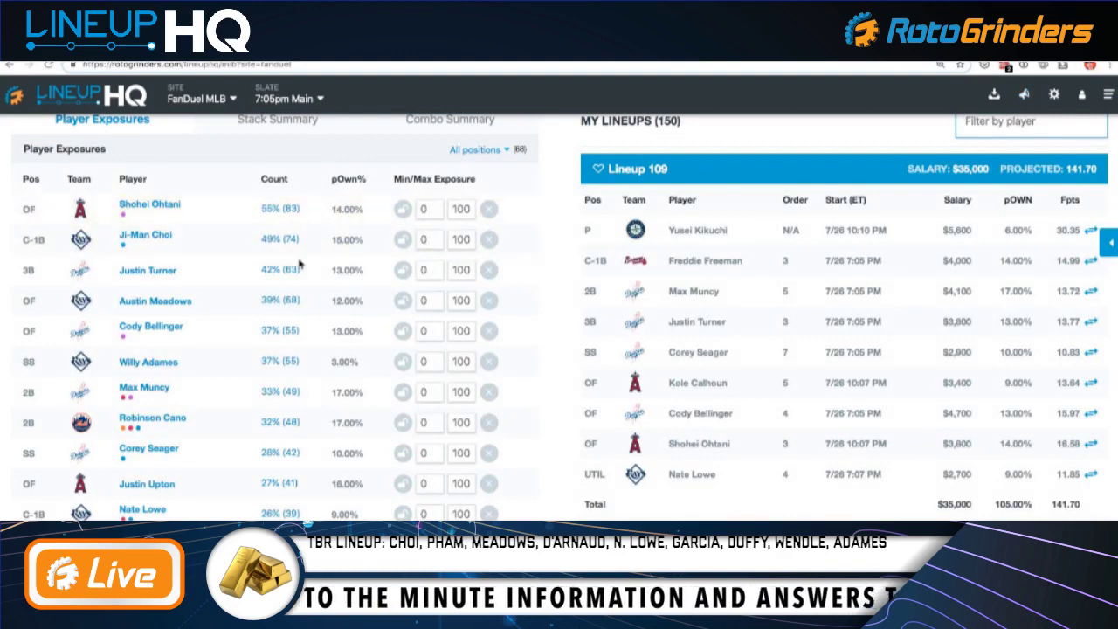
scroll(299, 264, "up", 1)
Check the build's stack summary and combo summary, and return to the player exposures
left_click(274, 219)
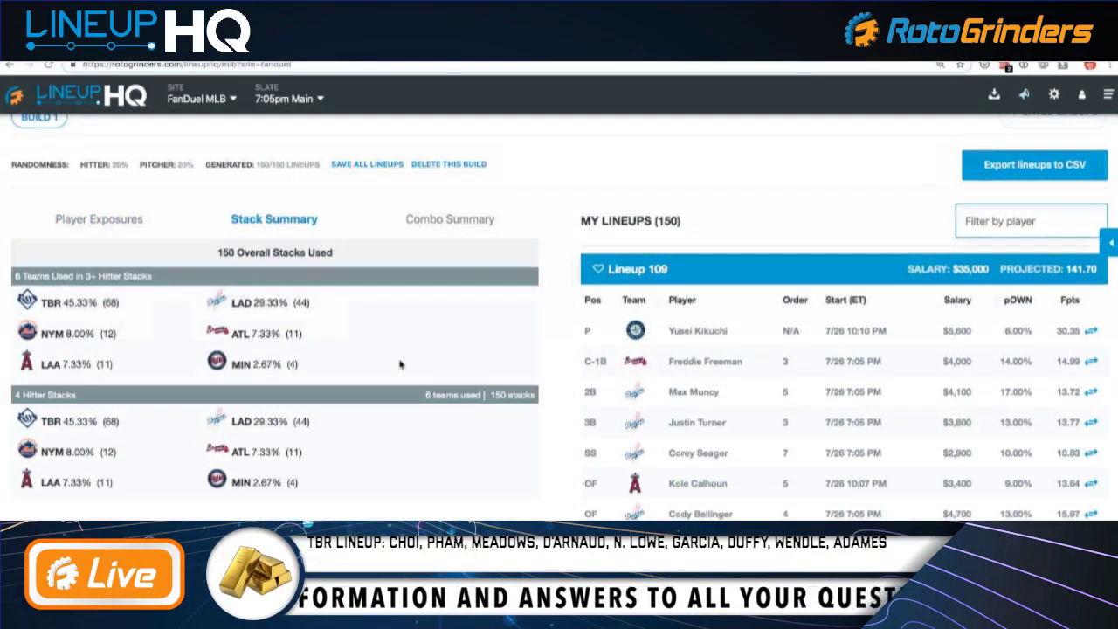
scroll(400, 364, "down", 1)
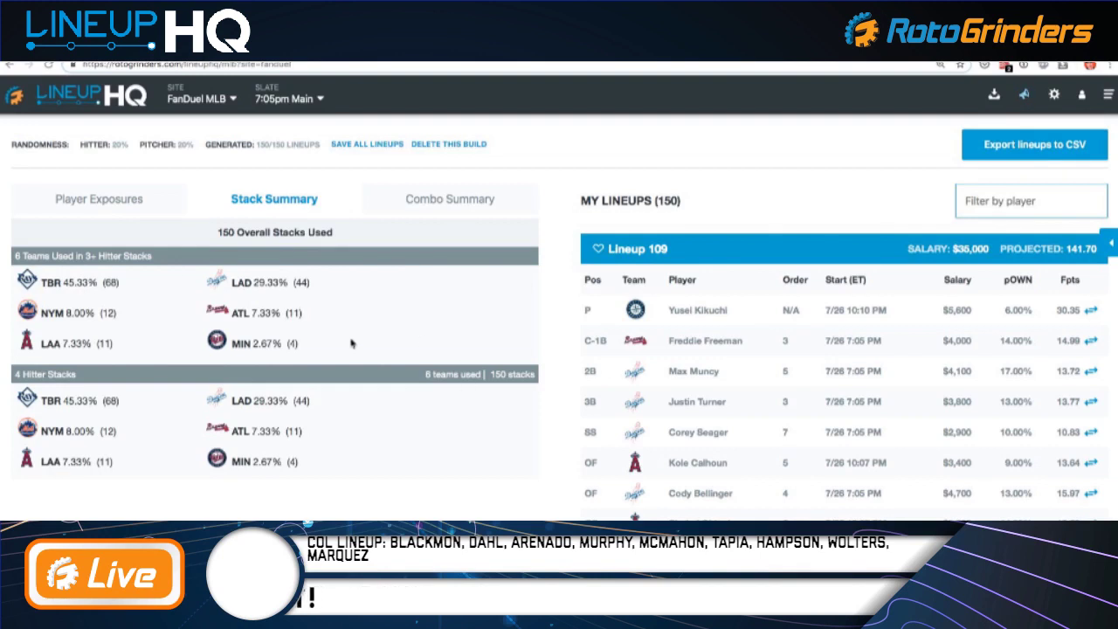
left_click(420, 202)
left_click(287, 209)
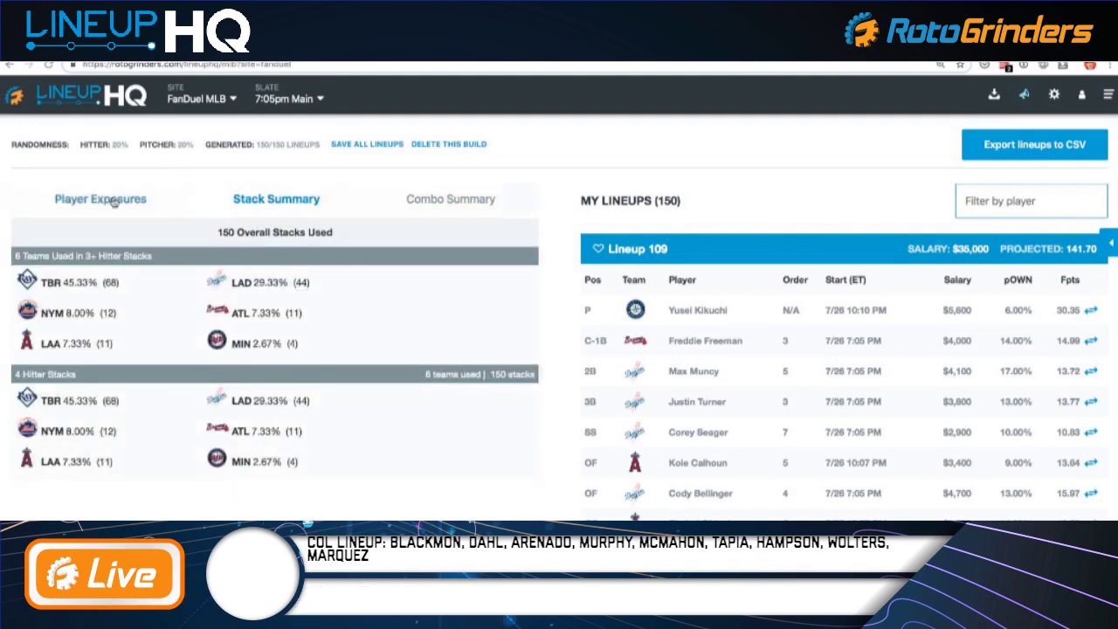
scroll(511, 357, "up", 1)
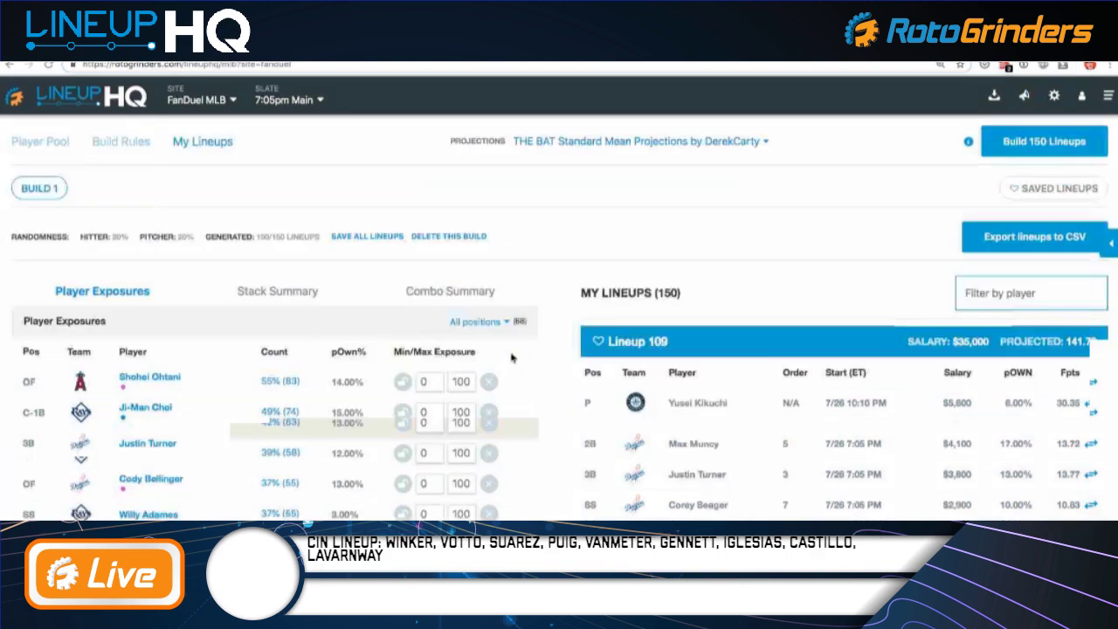
Compare the most heavily used hitters' exposure counts with the roster of Lineup 109
scroll(511, 357, "down", 2)
scroll(529, 335, "down", 1)
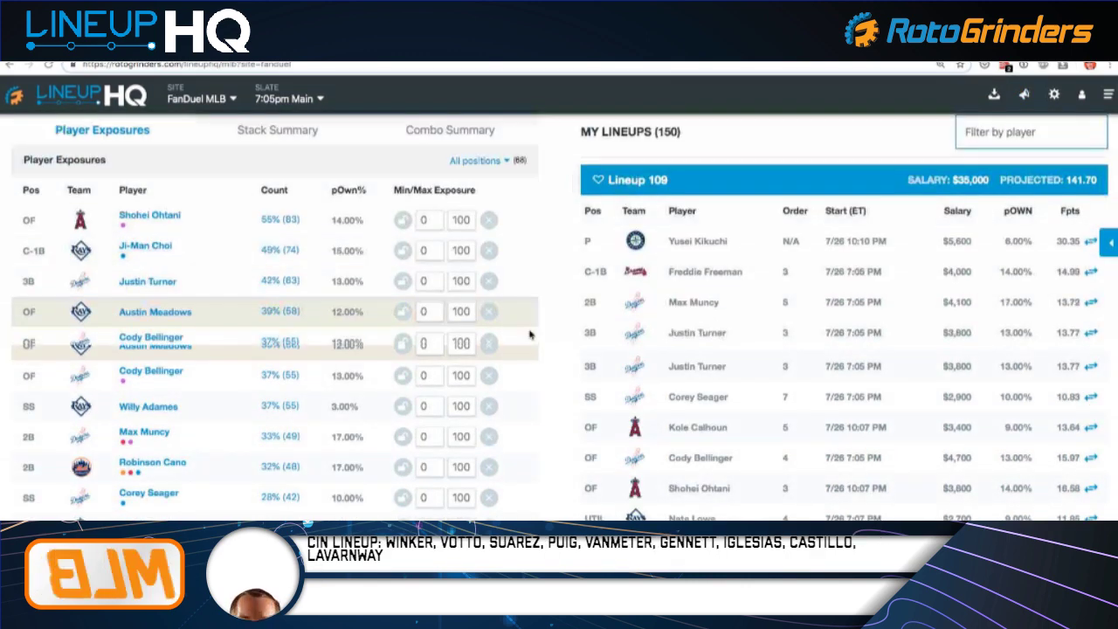
scroll(529, 335, "down", 5)
scroll(155, 380, "up", 7)
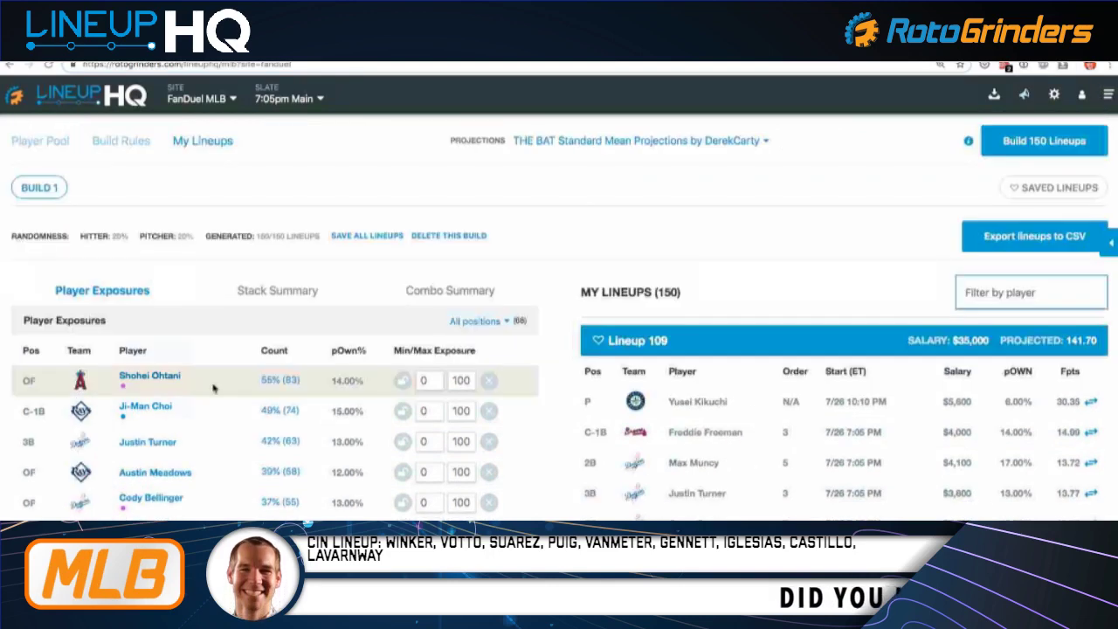
scroll(218, 384, "down", 2)
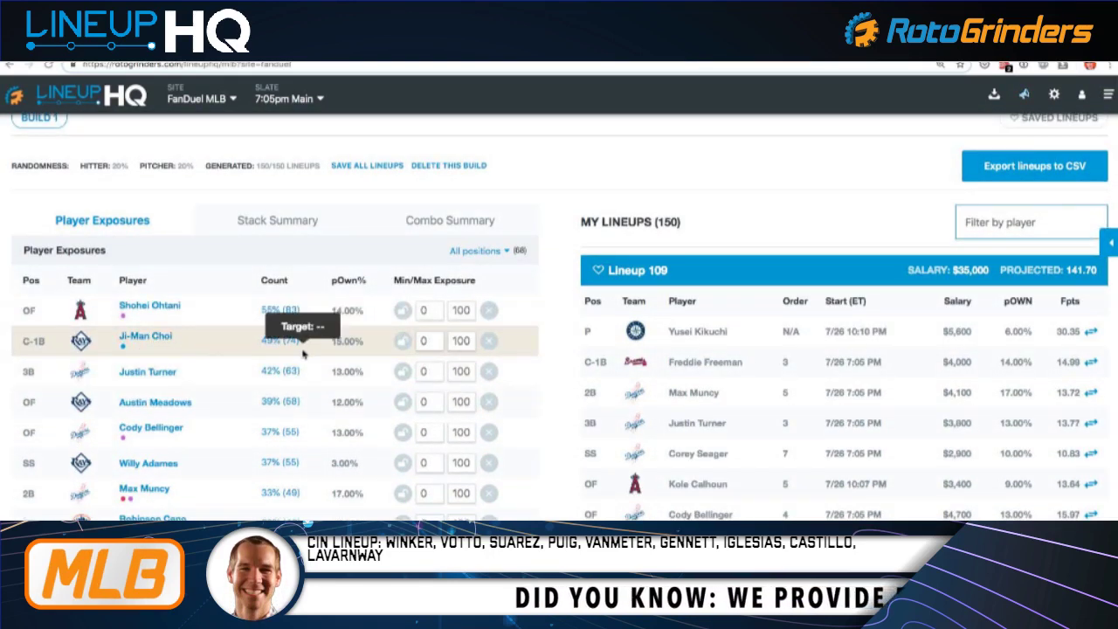
scroll(275, 315, "down", 1)
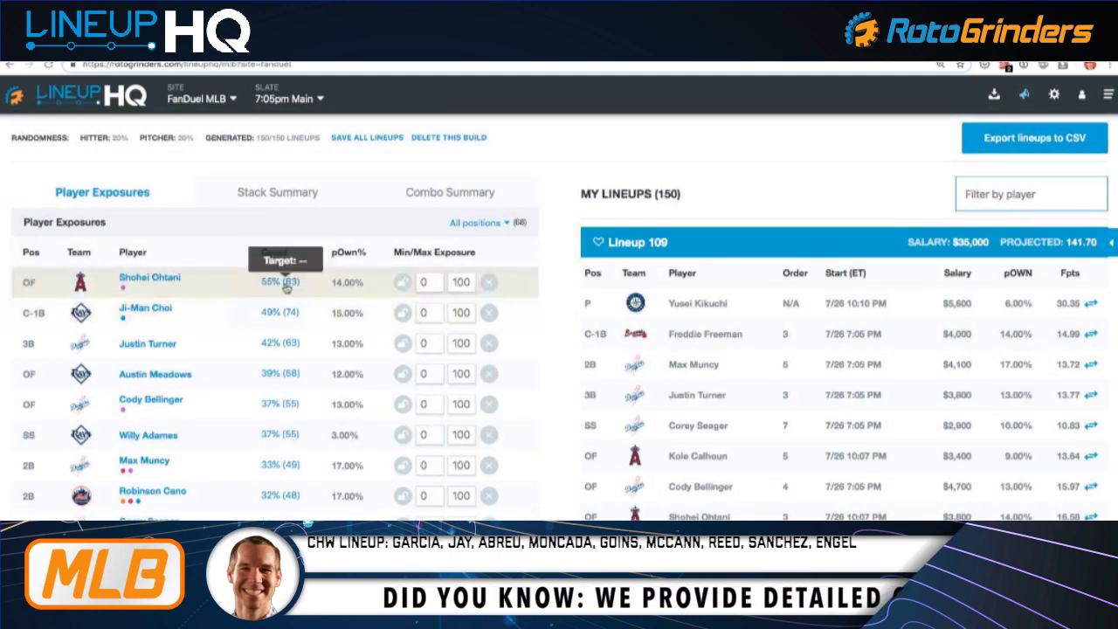
scroll(293, 353, "down", 3)
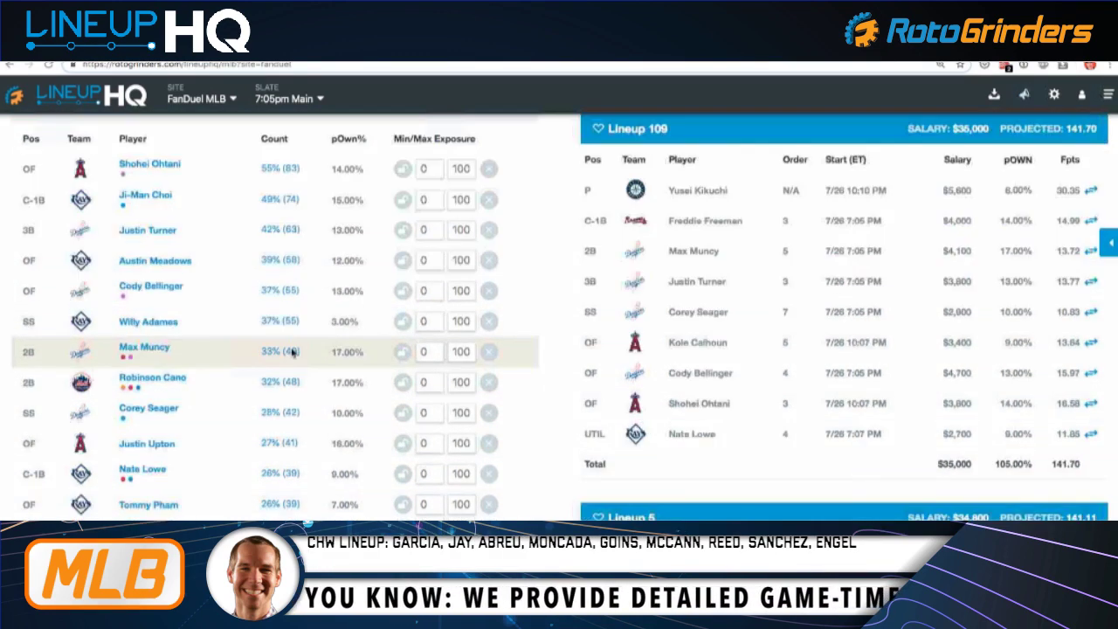
scroll(1002, 323, "up", 4)
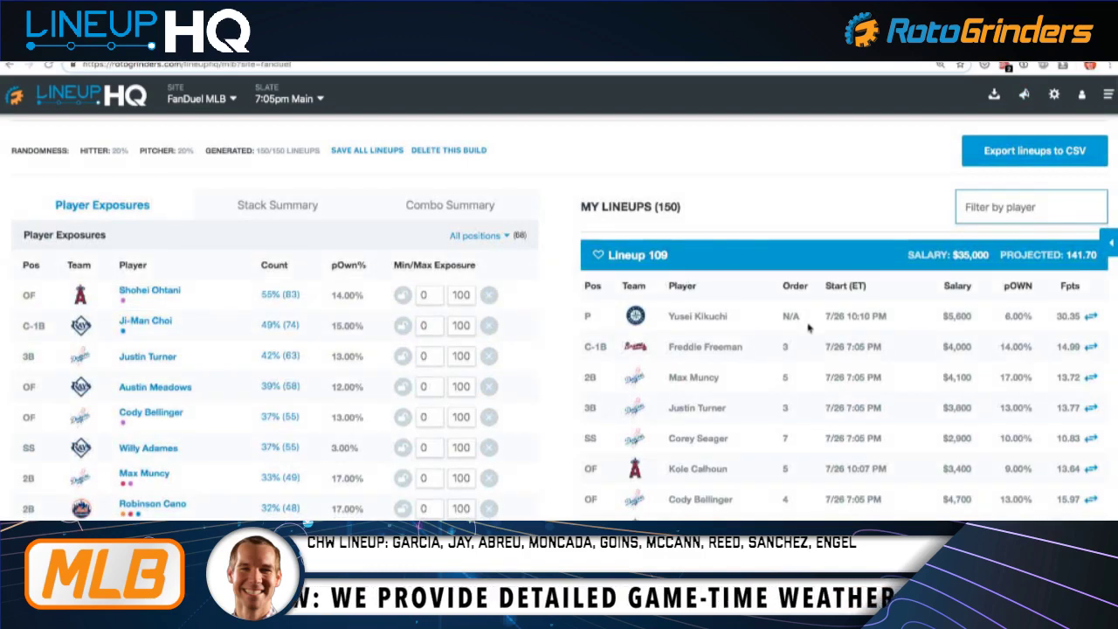
scroll(724, 330, "up", 2)
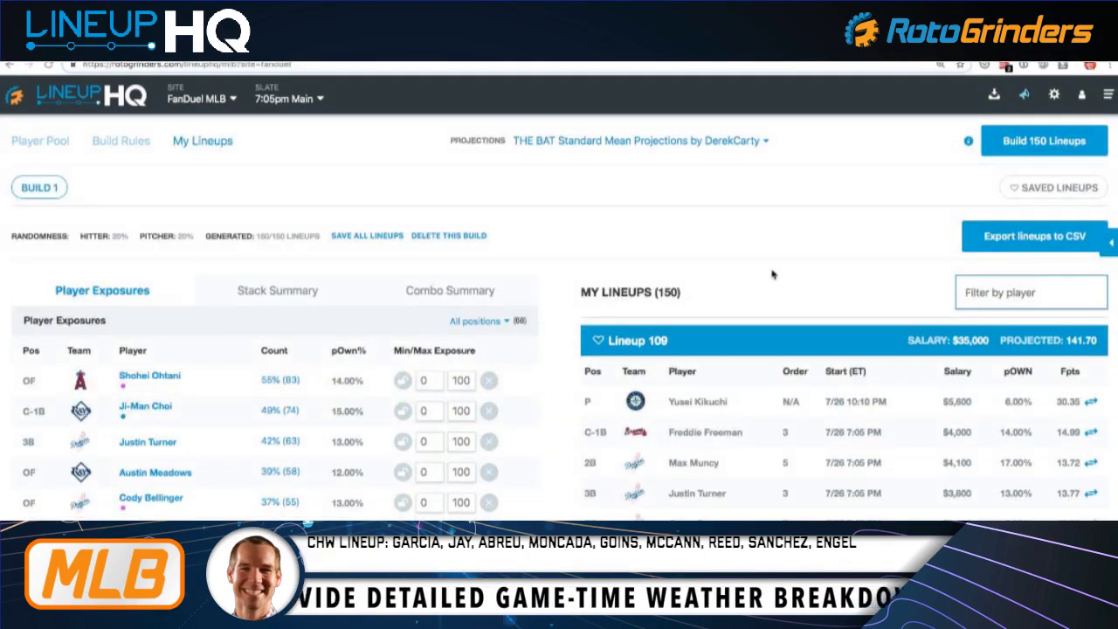
scroll(684, 237, "down", 4)
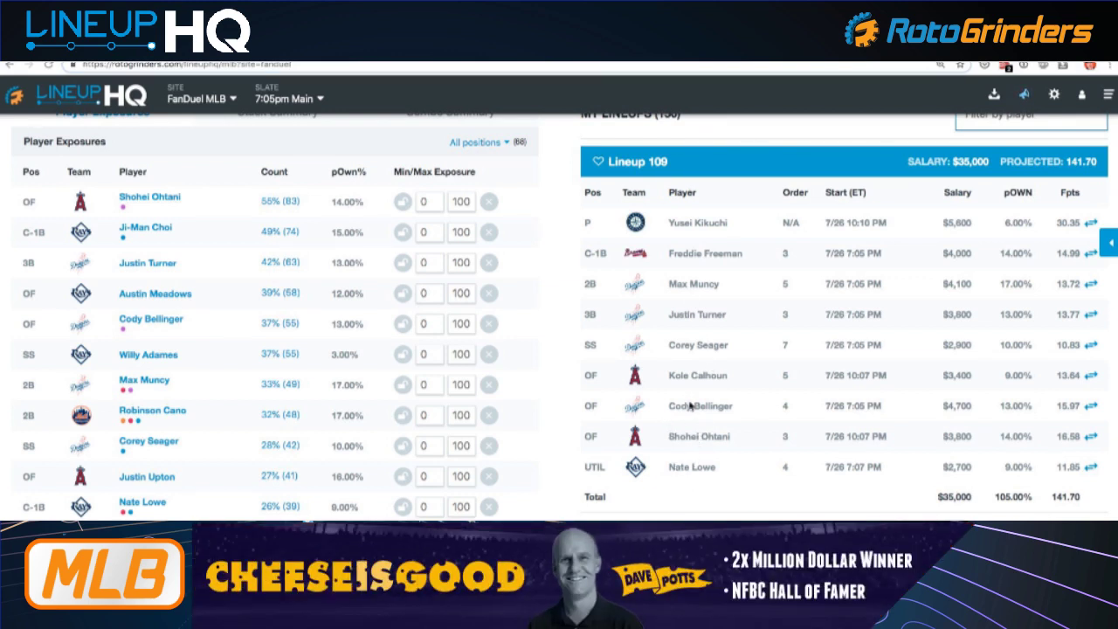
scroll(688, 416, "up", 3)
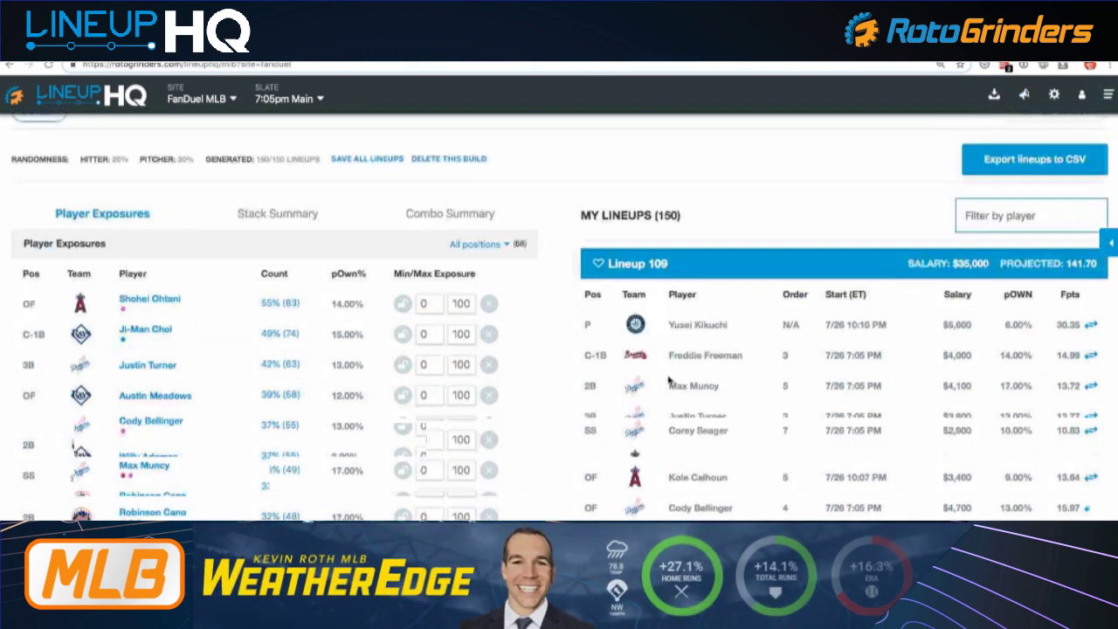
Check the least-used players in the exposures and show only the lineups containing Jose Urquidy
scroll(694, 419, "down", 10)
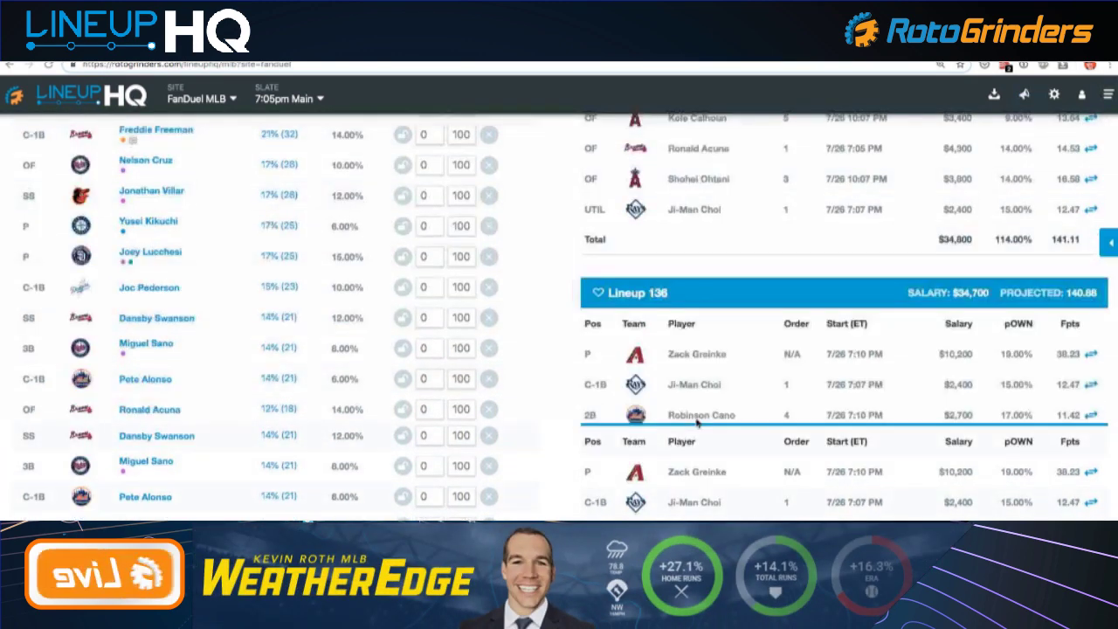
scroll(696, 421, "down", 5)
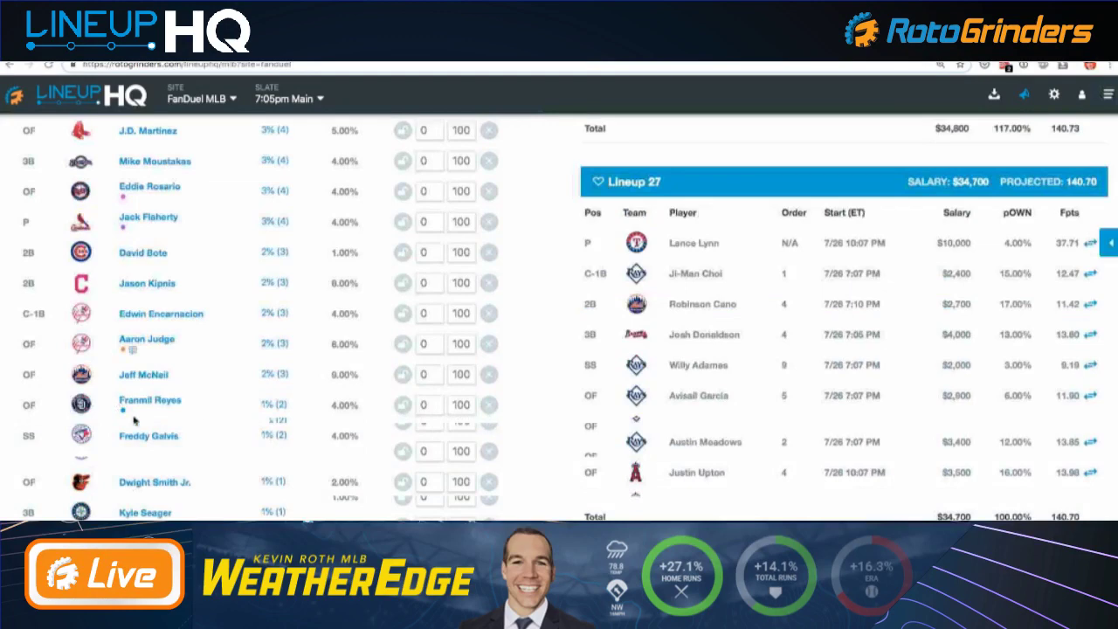
scroll(134, 421, "down", 5)
scroll(140, 423, "up", 3)
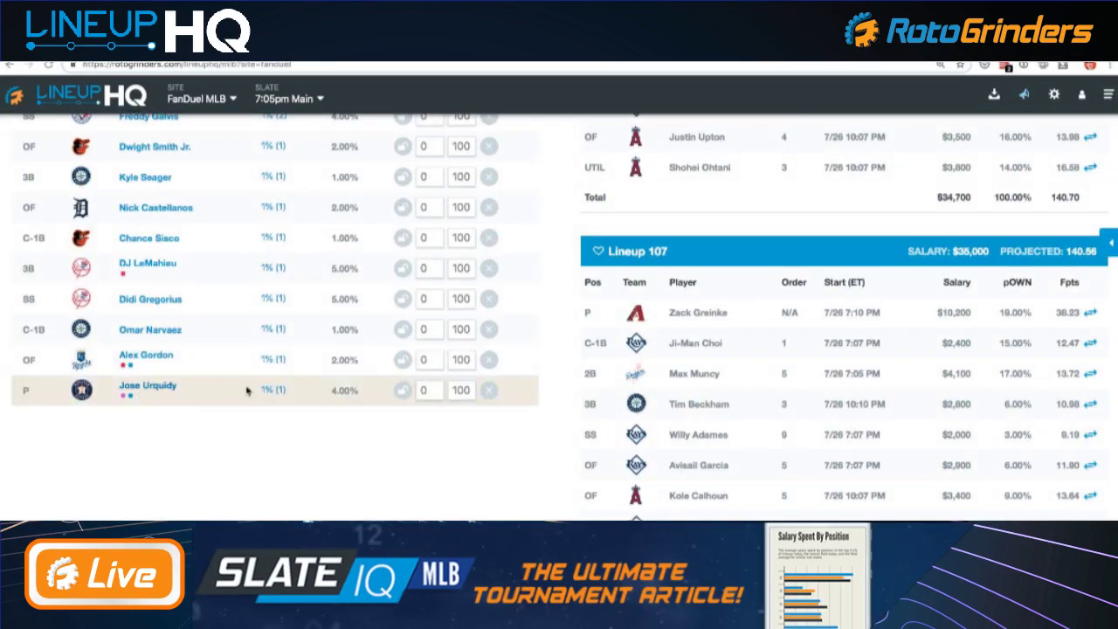
scroll(266, 393, "up", 2)
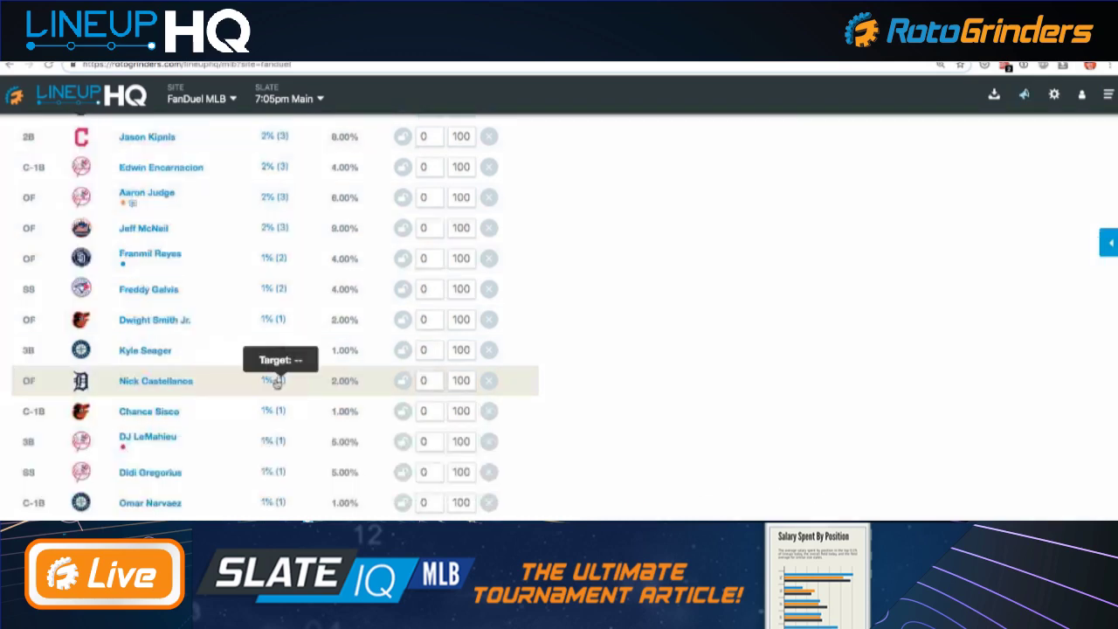
scroll(898, 421, "up", 2)
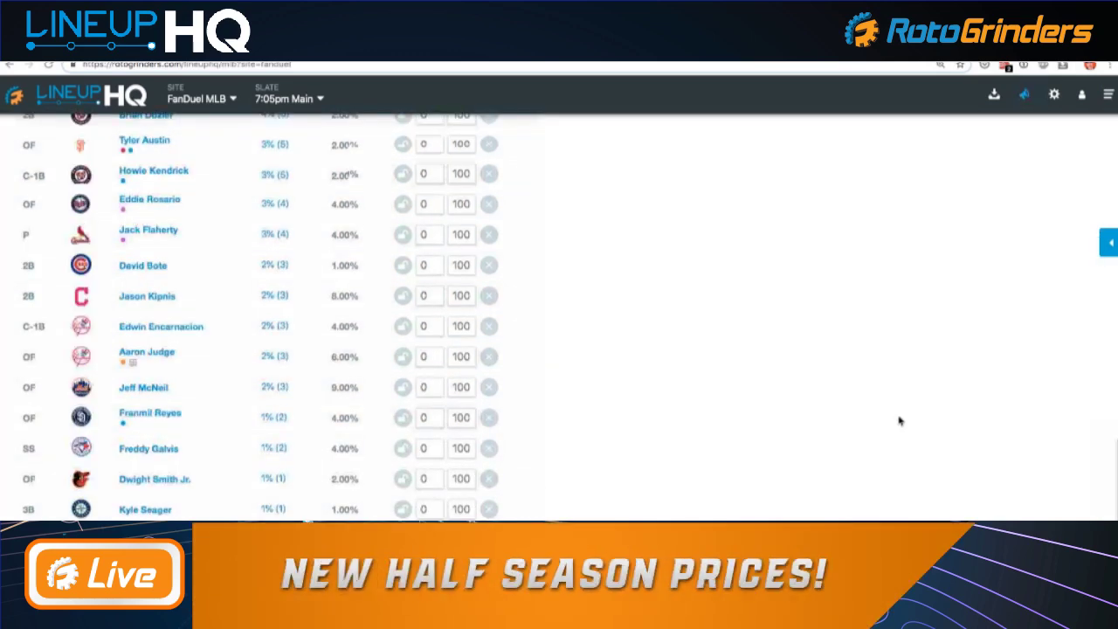
scroll(787, 357, "up", 15)
scroll(682, 283, "down", 1)
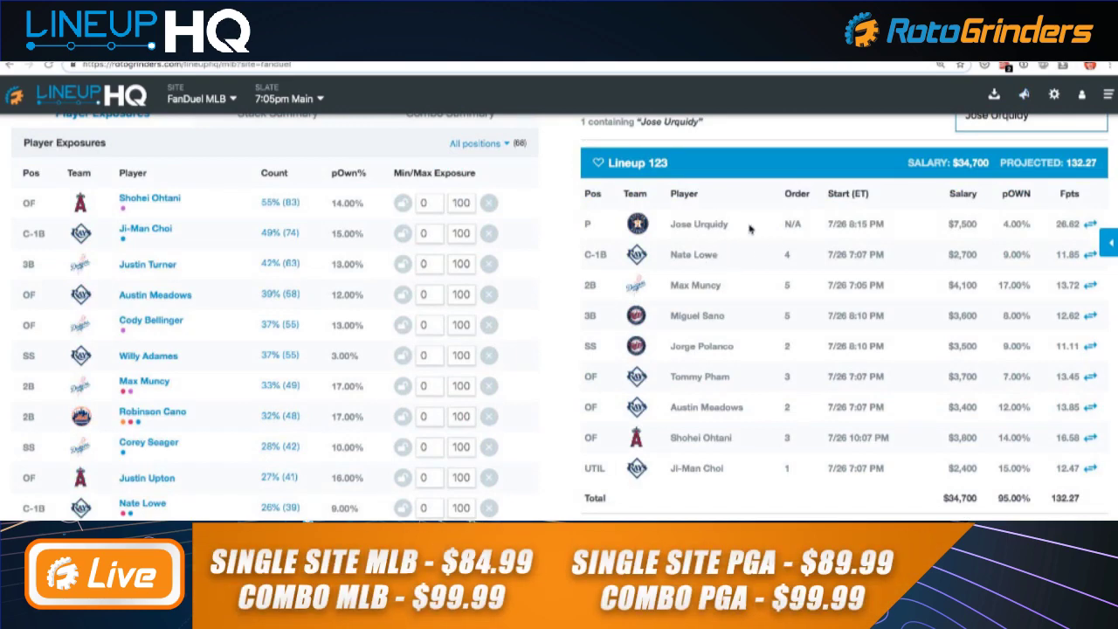
scroll(699, 274, "up", 1)
scroll(700, 274, "up", 1)
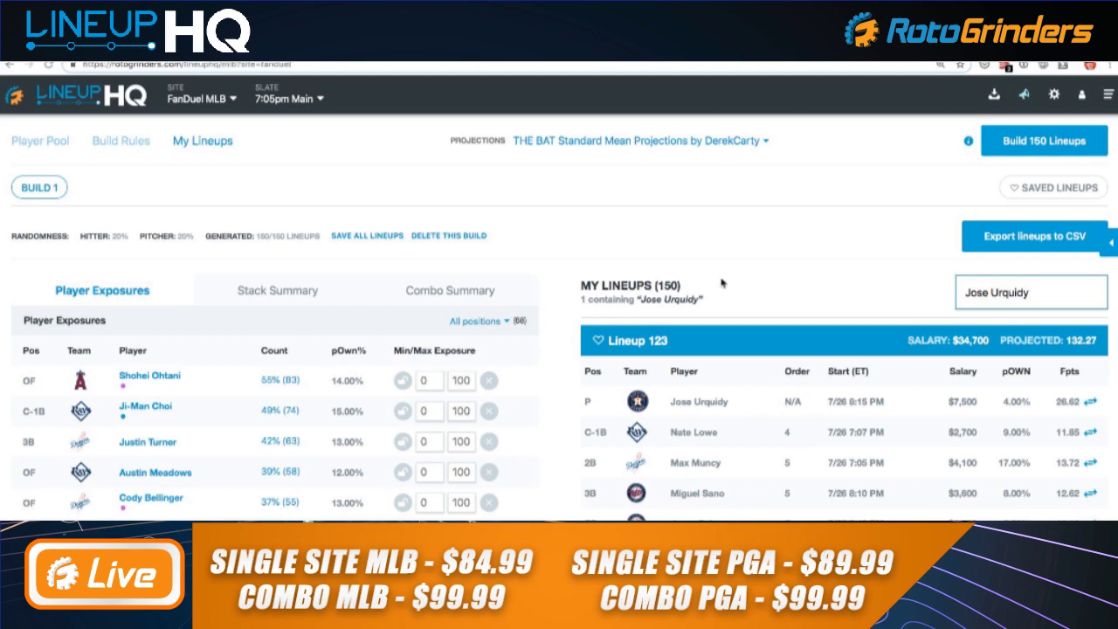
Clear the Jose Urquidy filter from the lineups and limit the player exposures to pitchers (P)
left_click(483, 324)
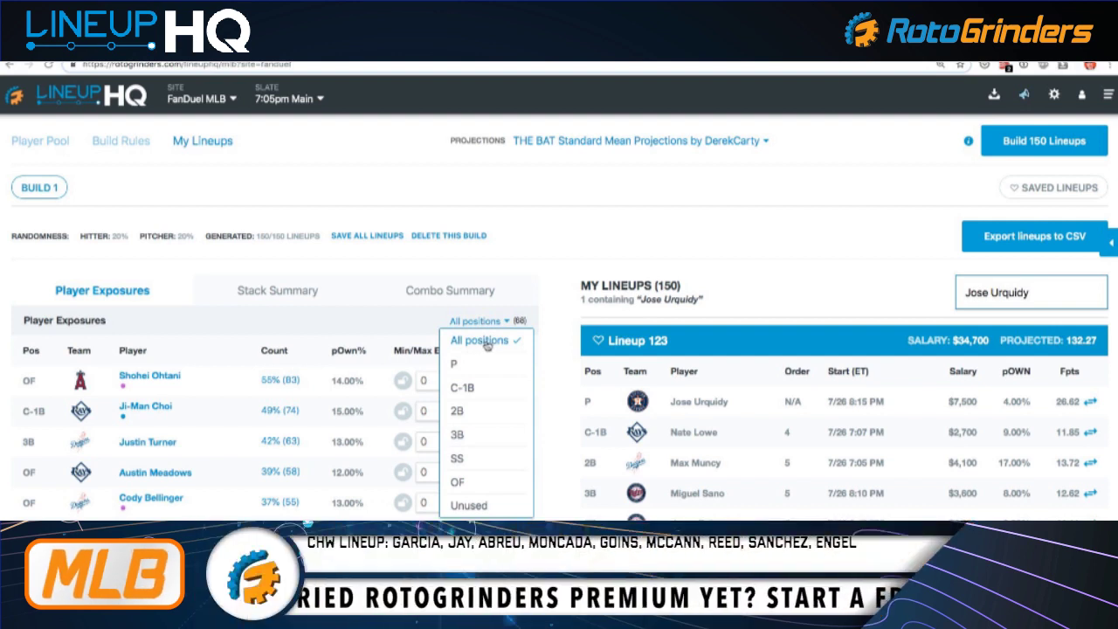
left_click(585, 257)
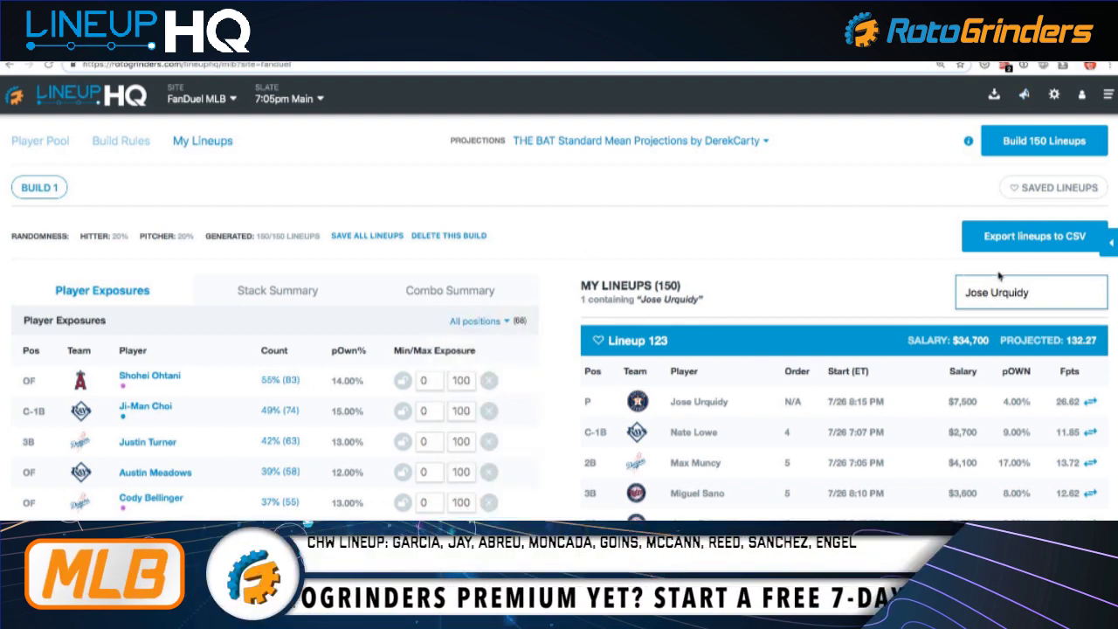
left_click(1091, 293)
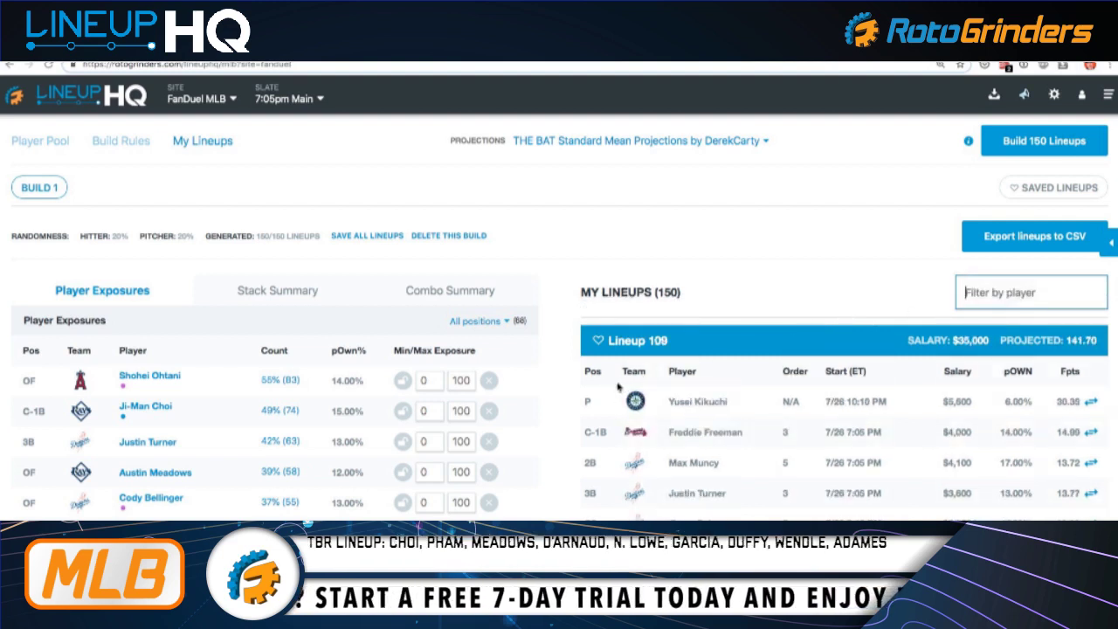
left_click(477, 321)
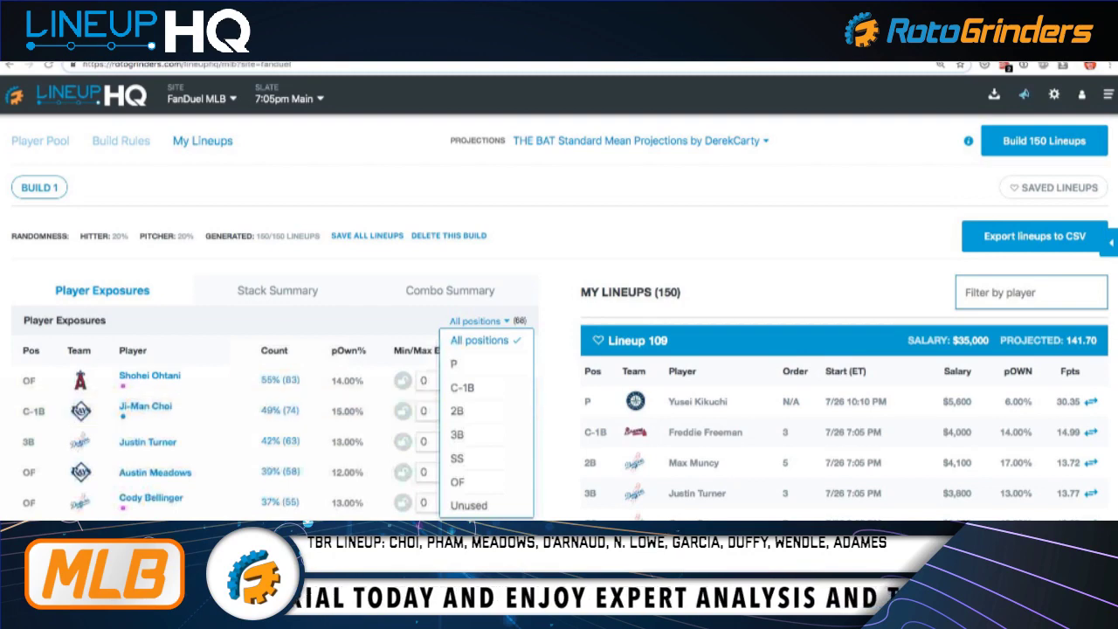
left_click(480, 369)
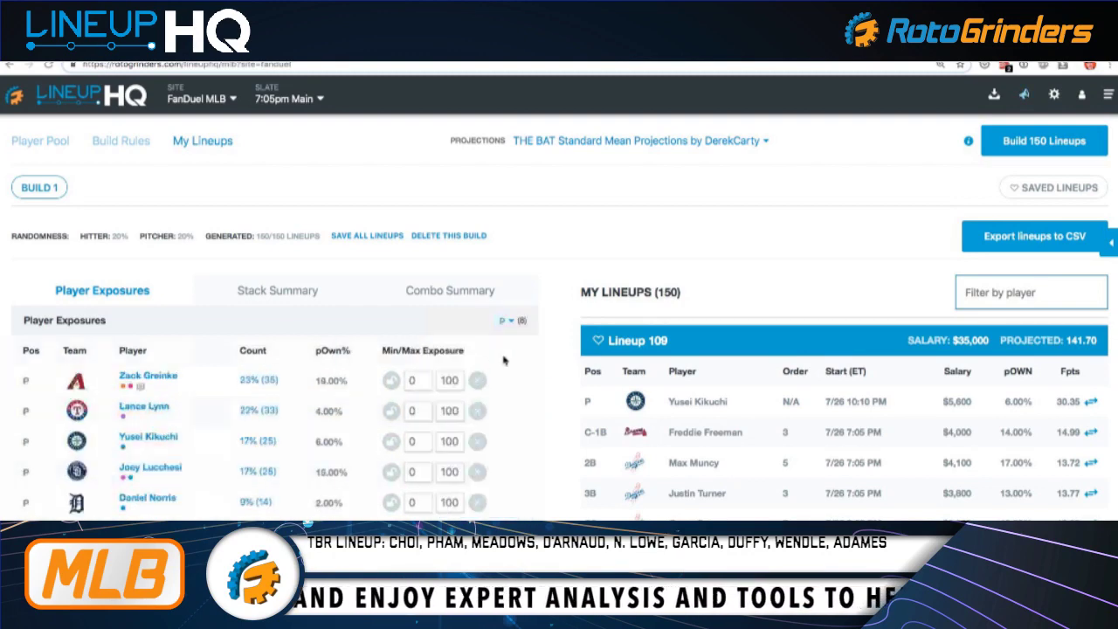
Set Jose Urquidy's minimum exposure to 5 in the pitcher exposures
scroll(545, 333, "down", 2)
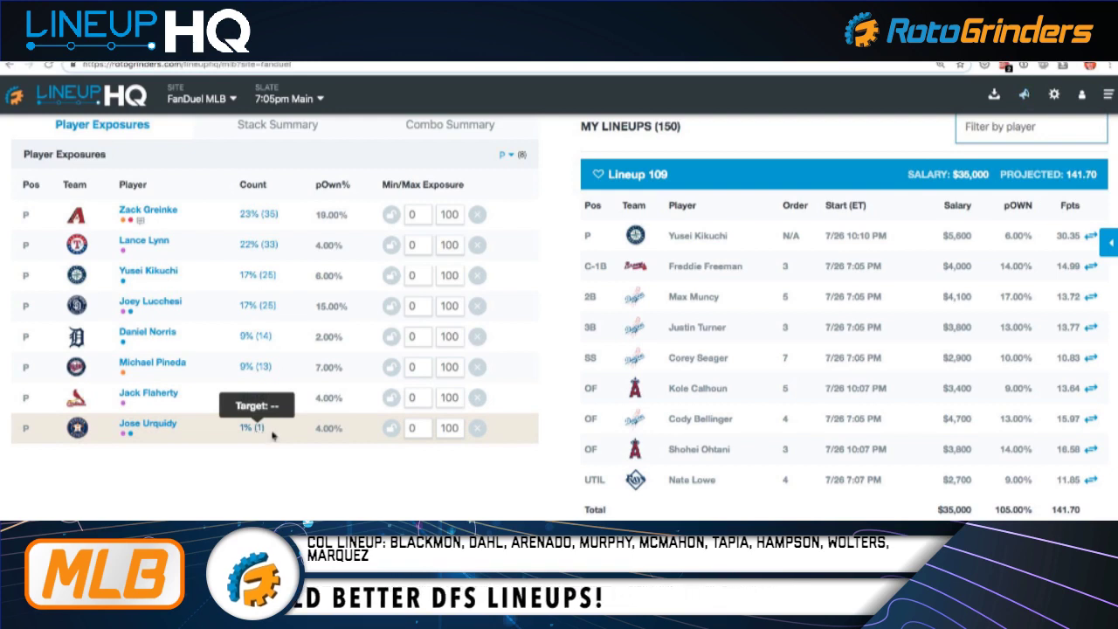
left_click(412, 427)
type("5")
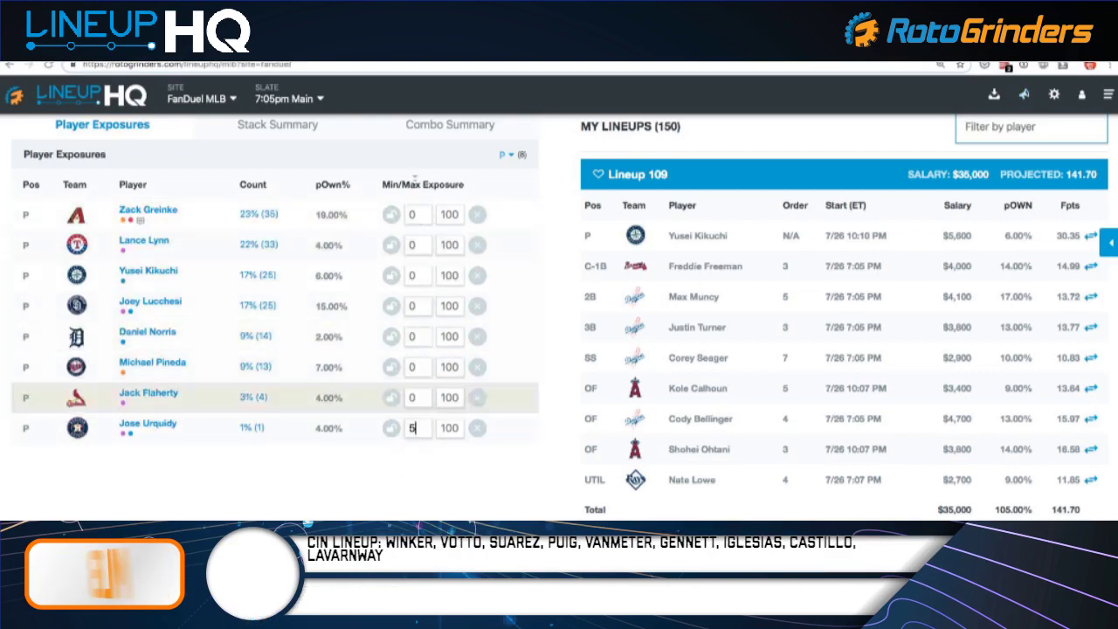
scroll(427, 318, "up", 3)
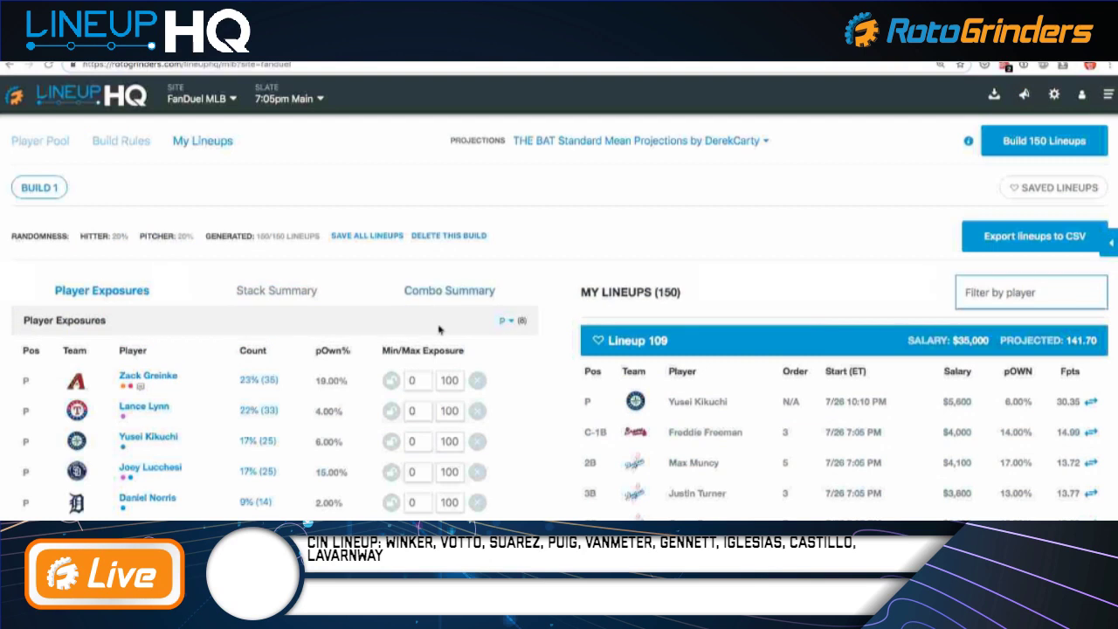
scroll(441, 327, "down", 3)
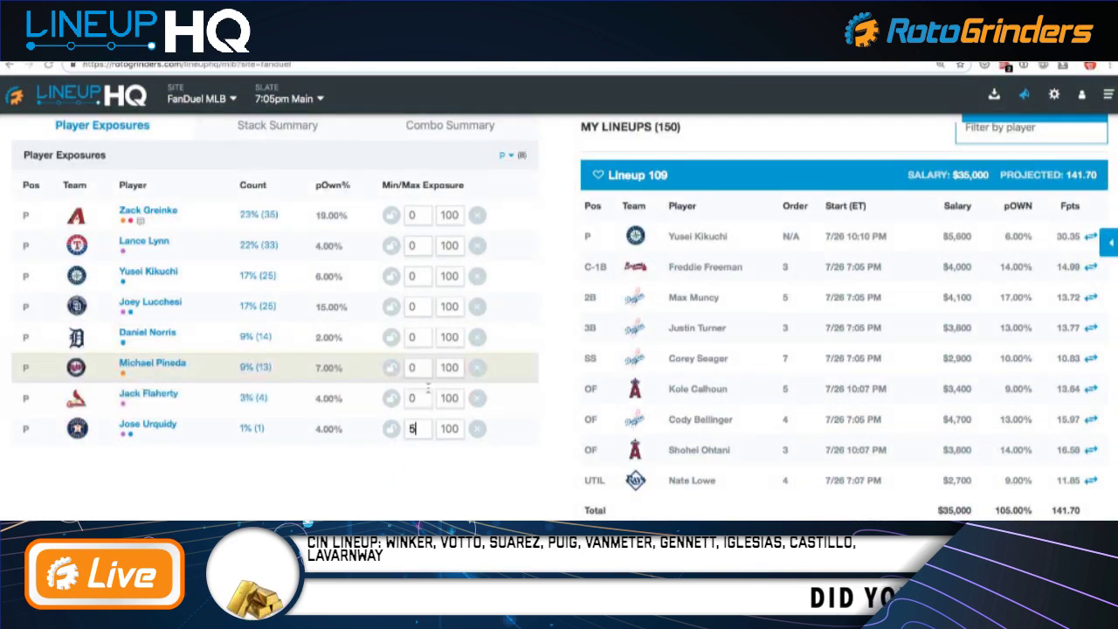
Set the maximum exposure for pitchers Yusei Kikuchi to 10 and Zack Greinke to 15
scroll(463, 332, "down", 1)
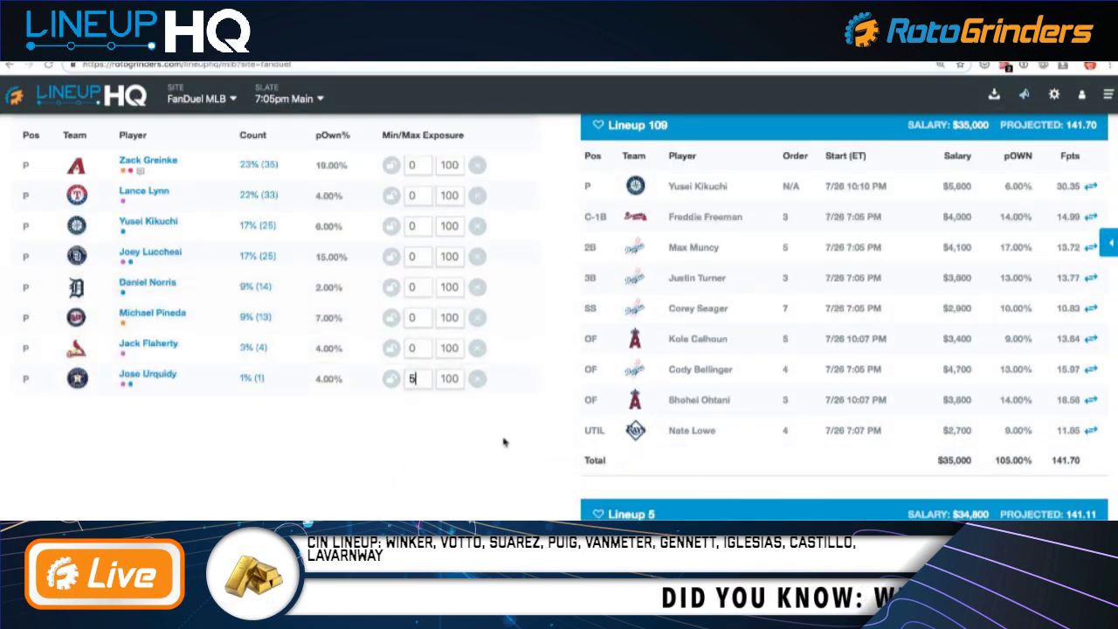
scroll(472, 432, "up", 1)
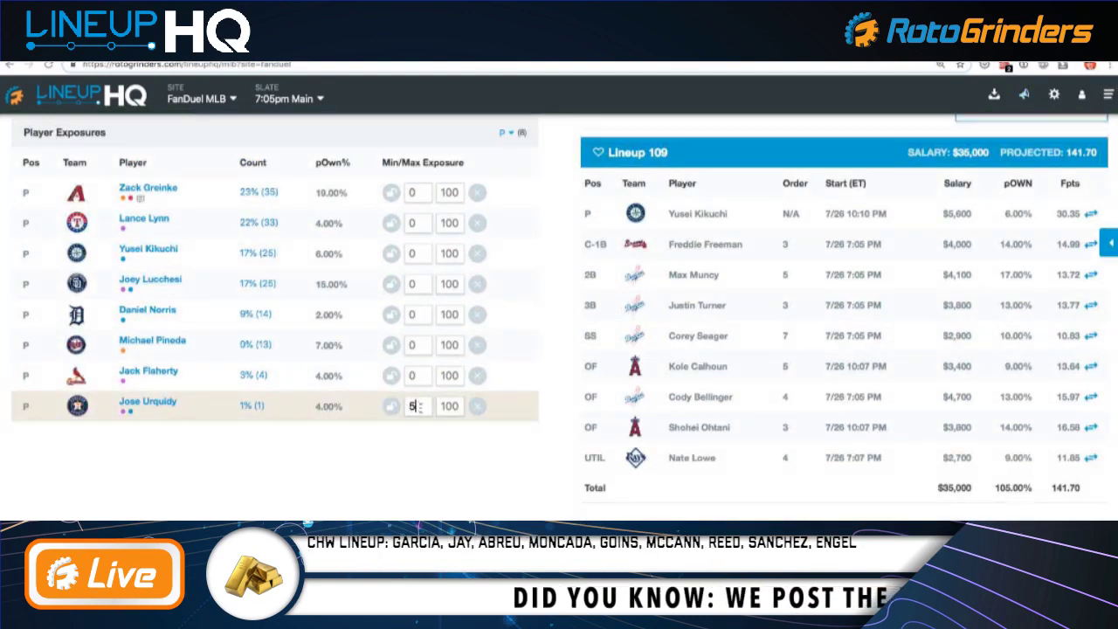
scroll(418, 403, "up", 1)
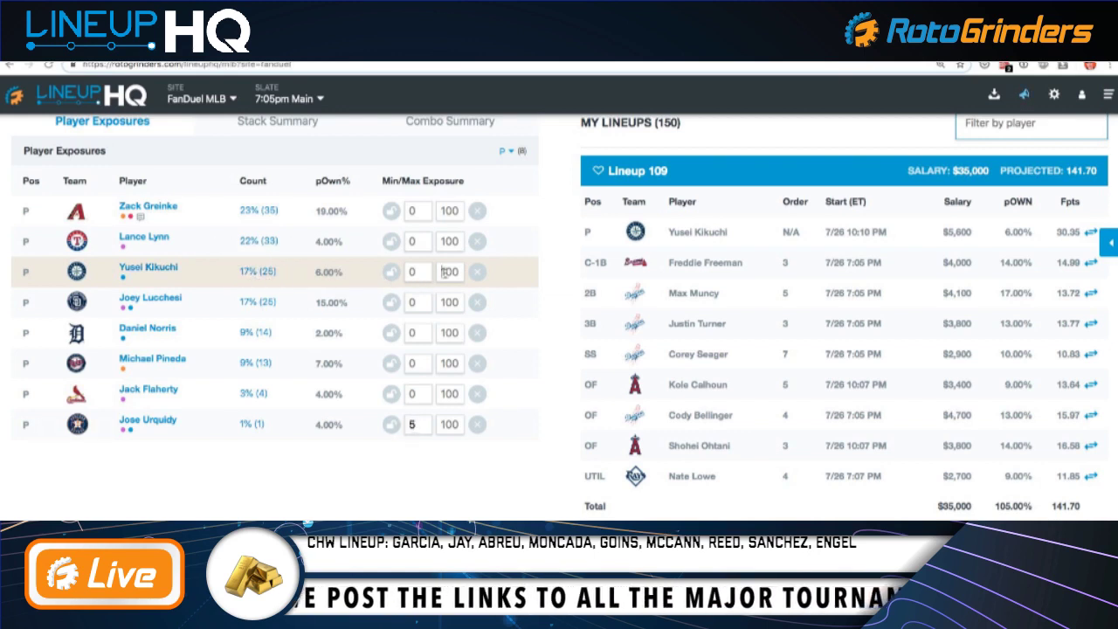
type("10")
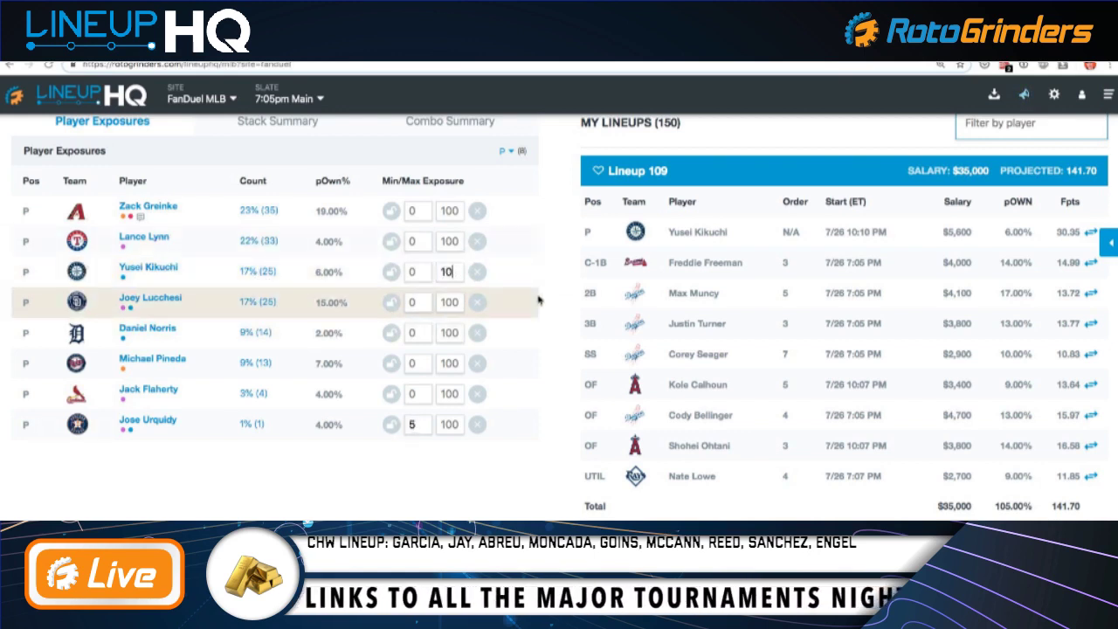
left_click(444, 211)
type("15")
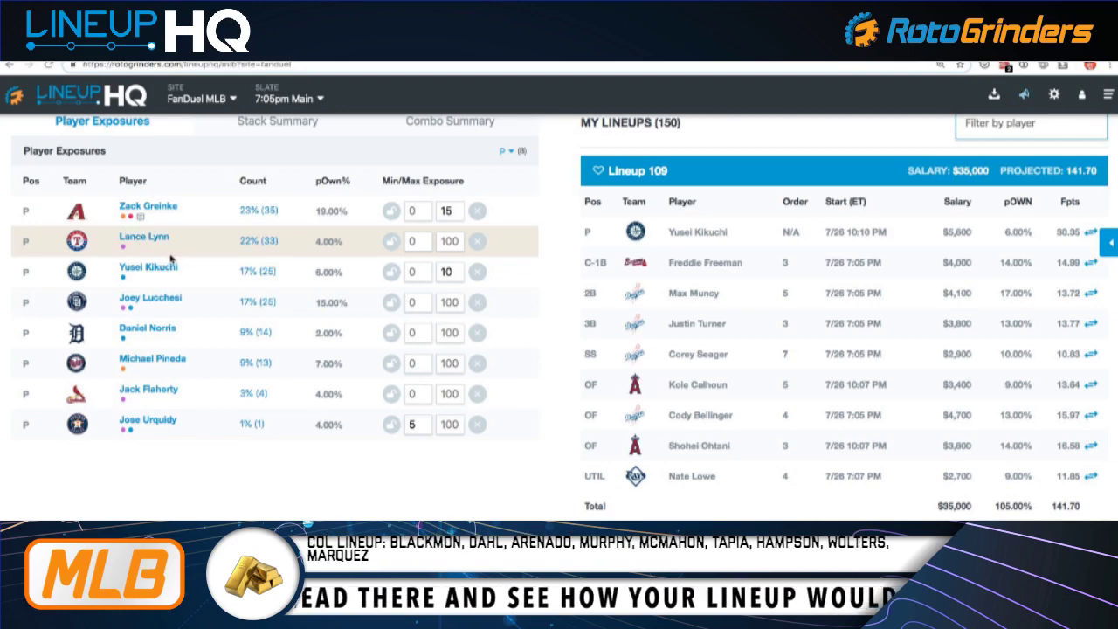
Switch the player exposures list from pitchers to all positions
scroll(446, 316, "down", 2)
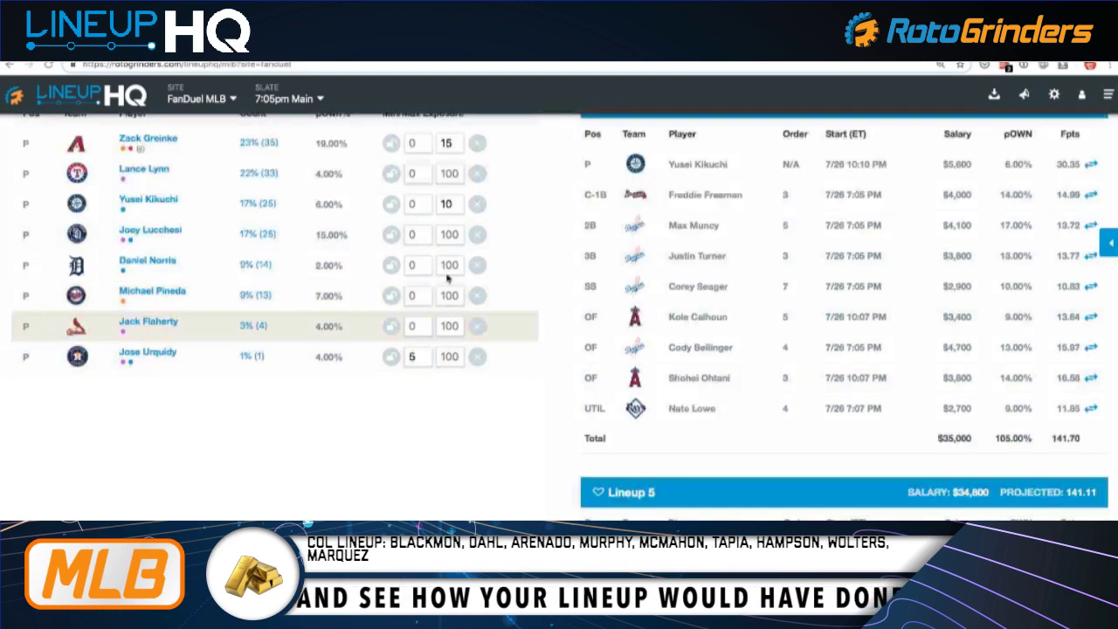
scroll(446, 278, "up", 5)
left_click(506, 276)
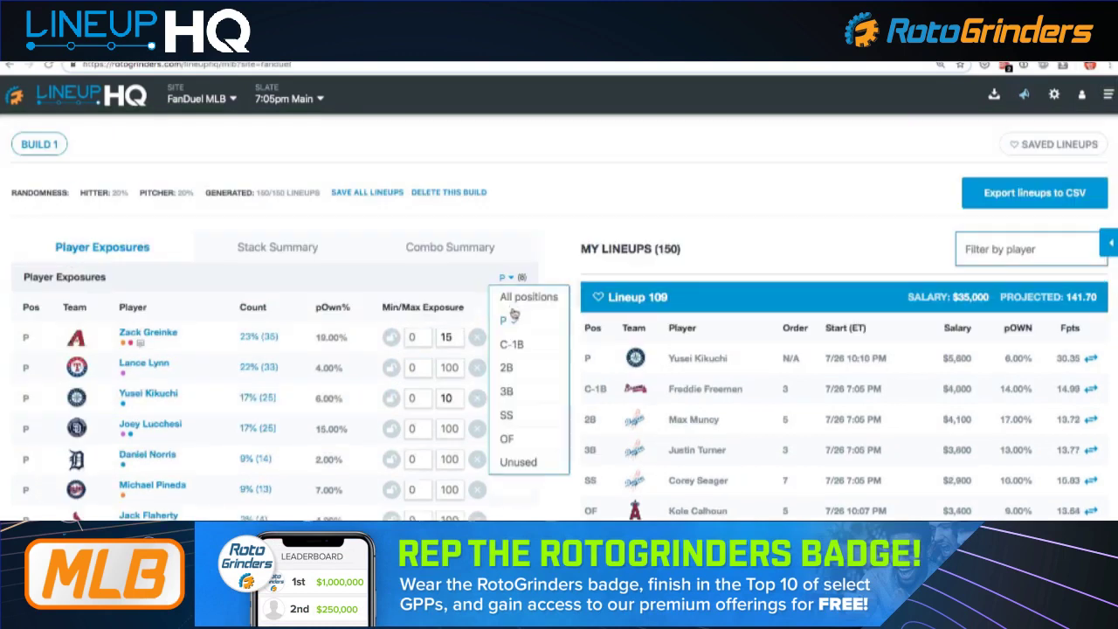
left_click(514, 299)
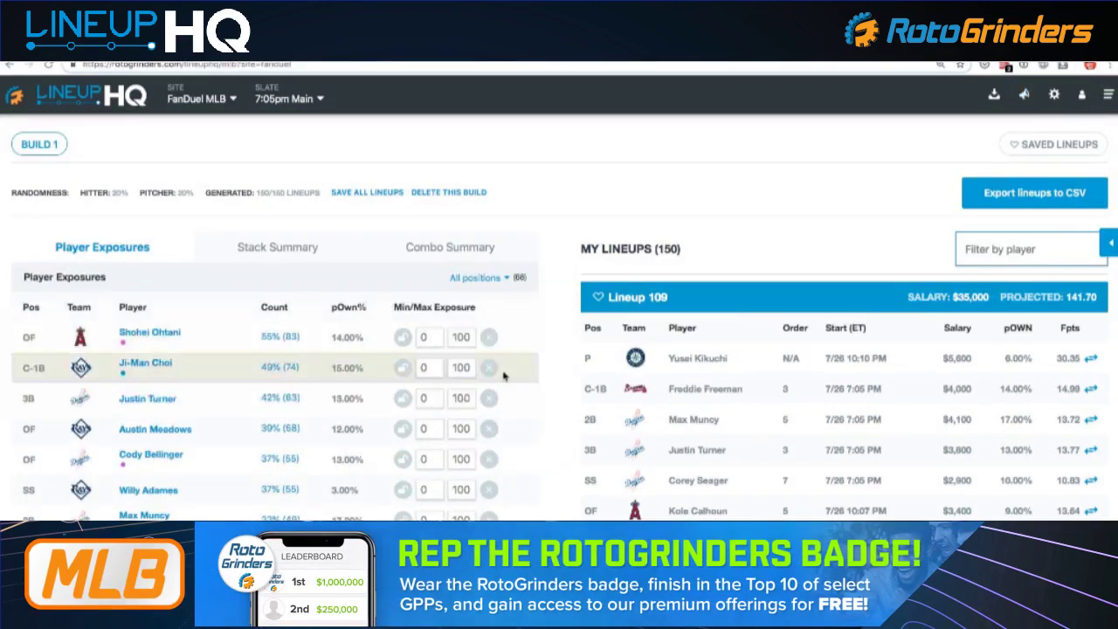
Set the maximum exposure for Shohei Ohtani to 20 and Ji-Man Choi to 25
scroll(503, 375, "down", 1)
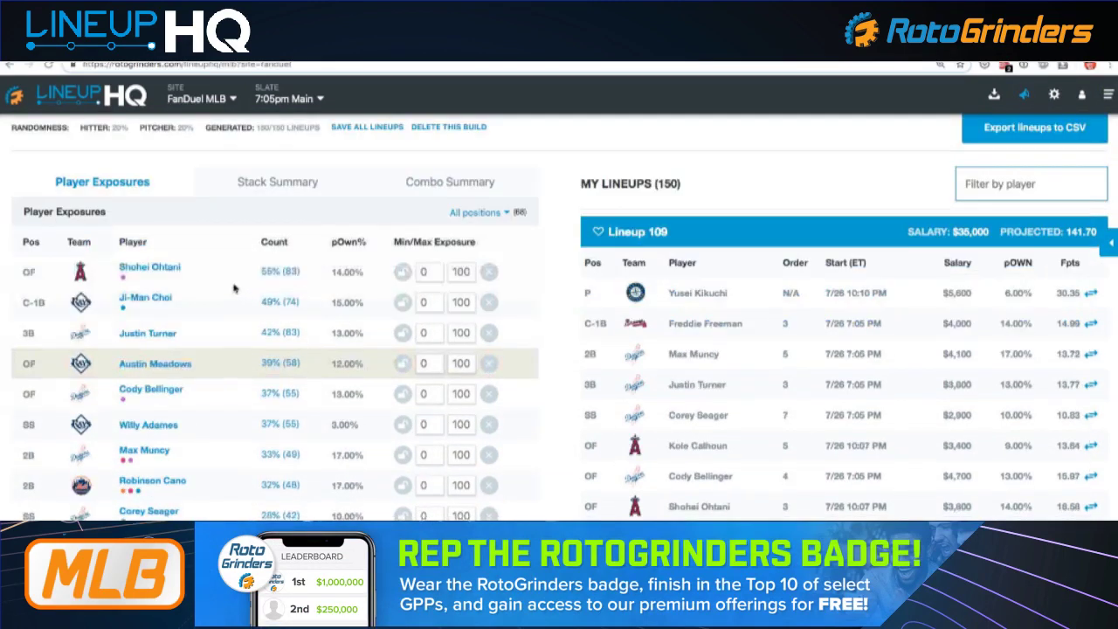
double_click(454, 272)
type("20")
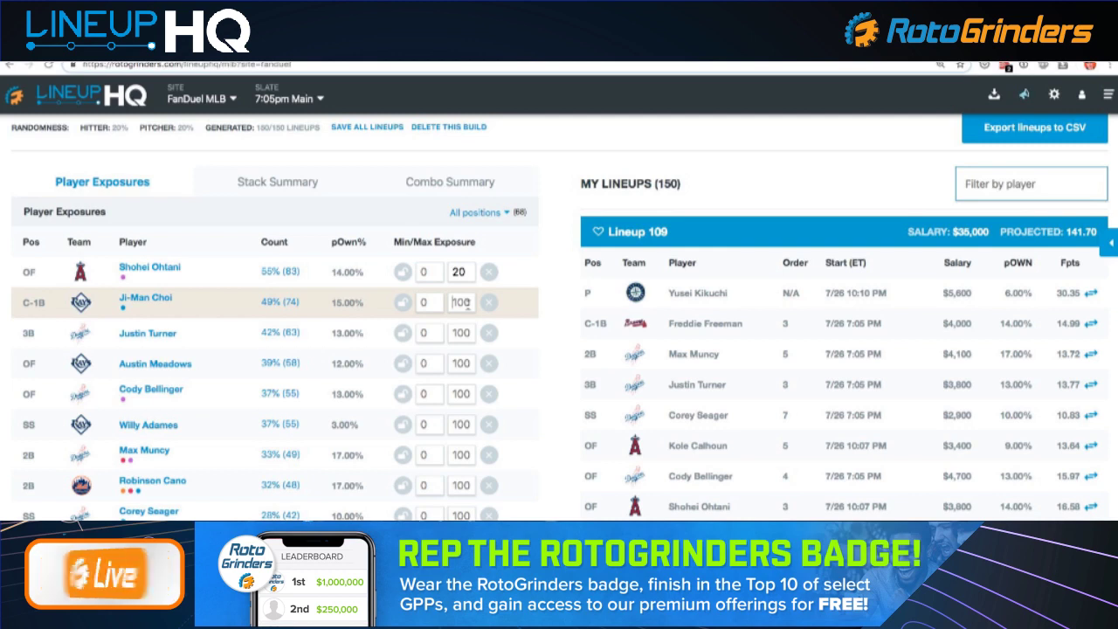
key("ctrl+a")
type("25")
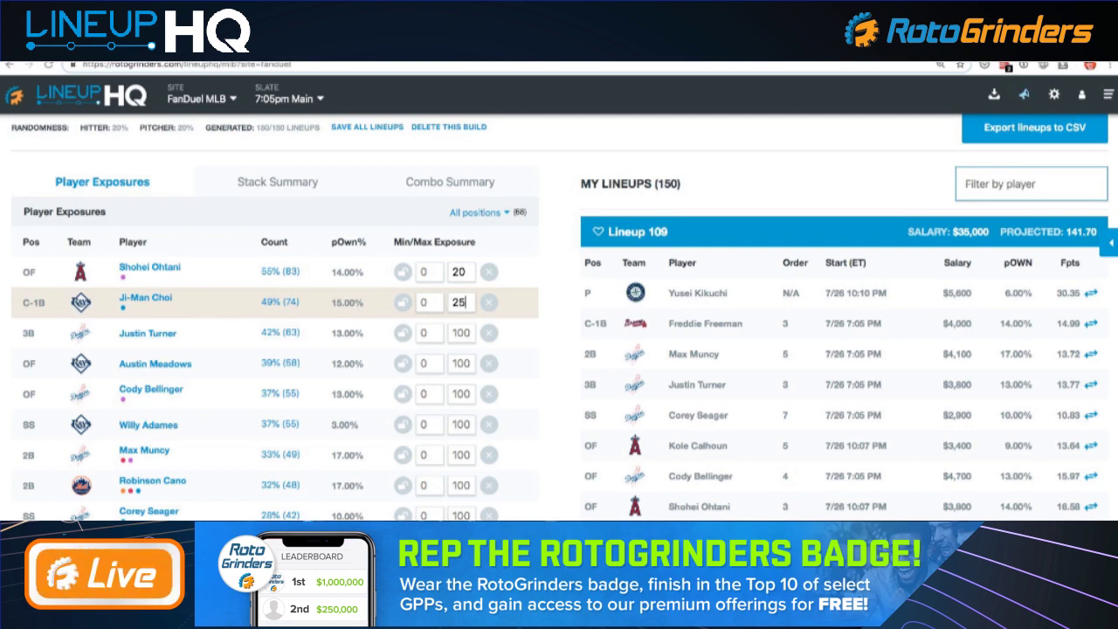
Set the maximum exposure for Justin Turner, Austin Meadows and Cody Bellinger to 20 each
left_click(454, 332)
key("ctrl+a")
type("2")
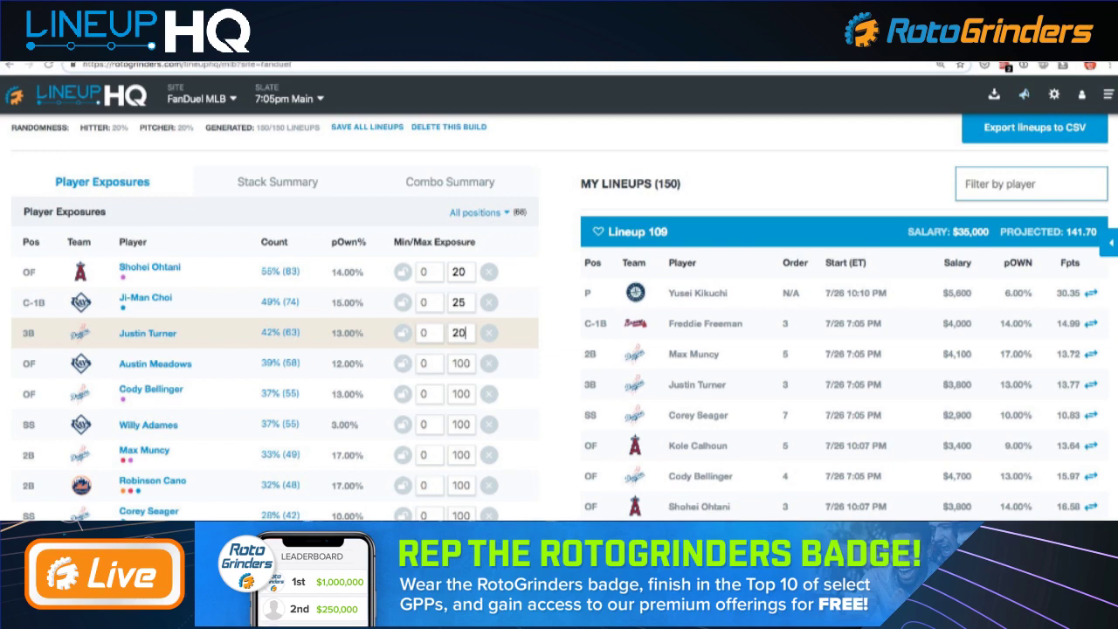
left_click(461, 363)
key("ctrl+a")
type("20")
scroll(460, 368, "down", 1)
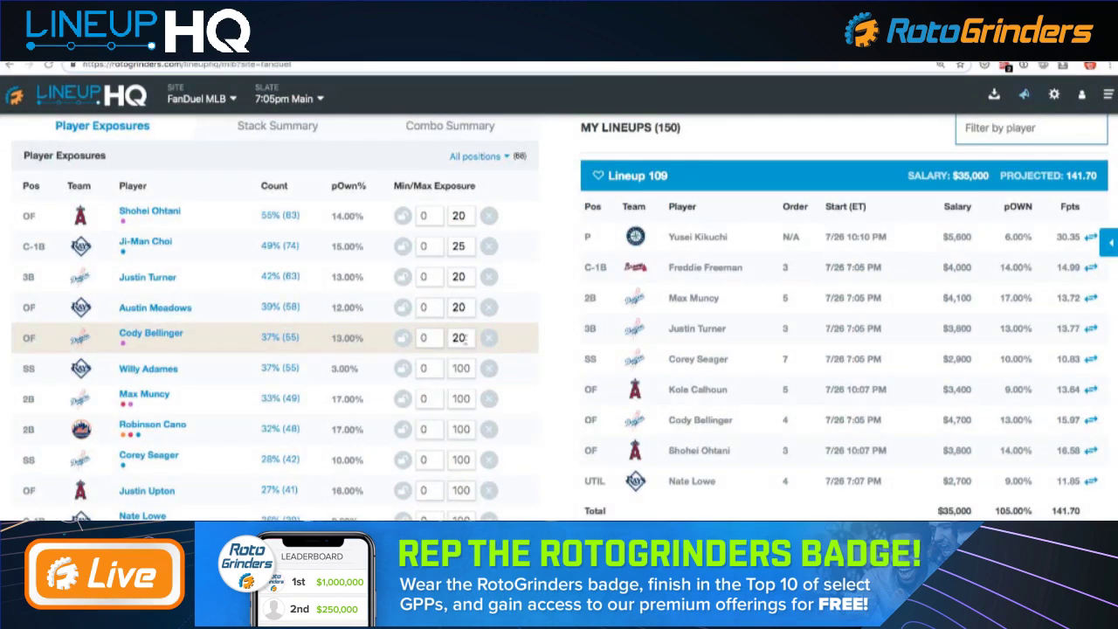
Set the maximum exposure for Willy Adames to 15 and Max Muncy to 30
scroll(476, 302, "down", 1)
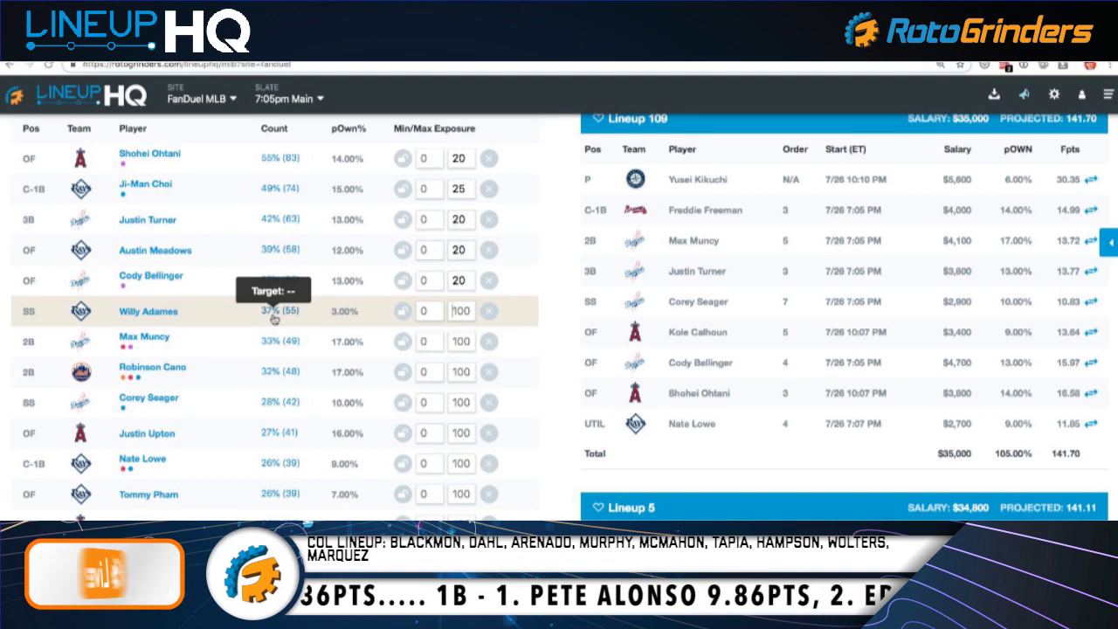
left_click(460, 313)
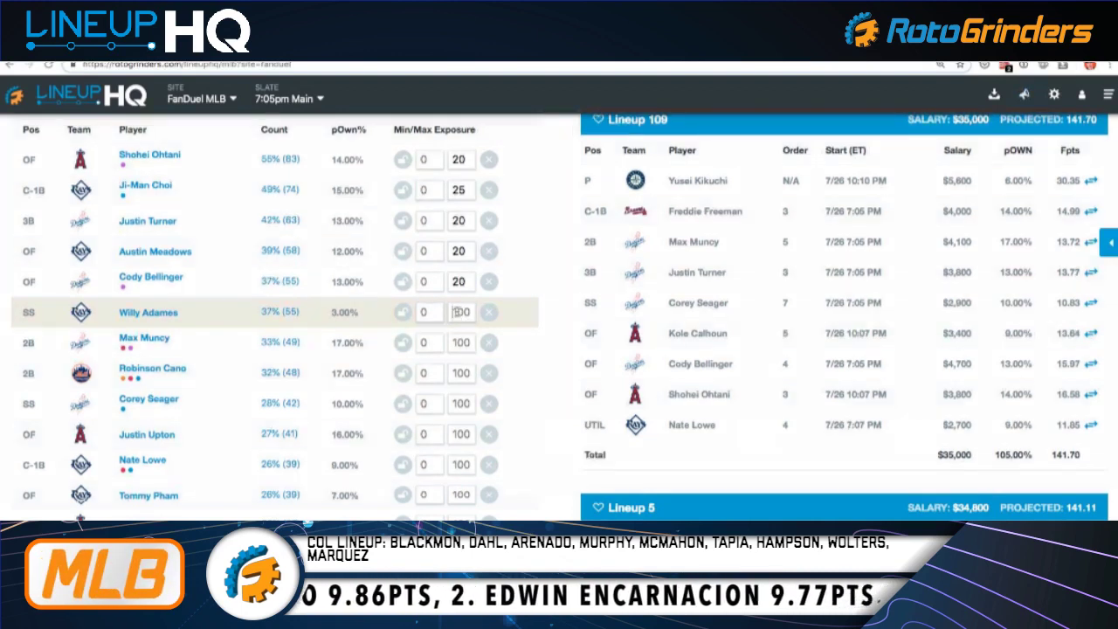
type("15")
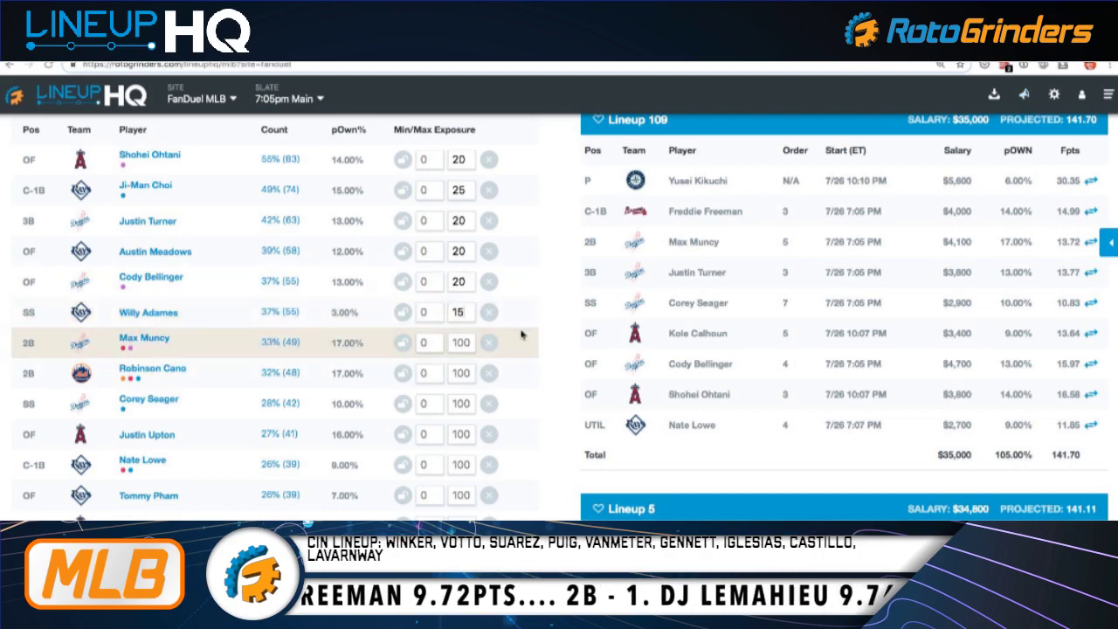
scroll(521, 334, "down", 1)
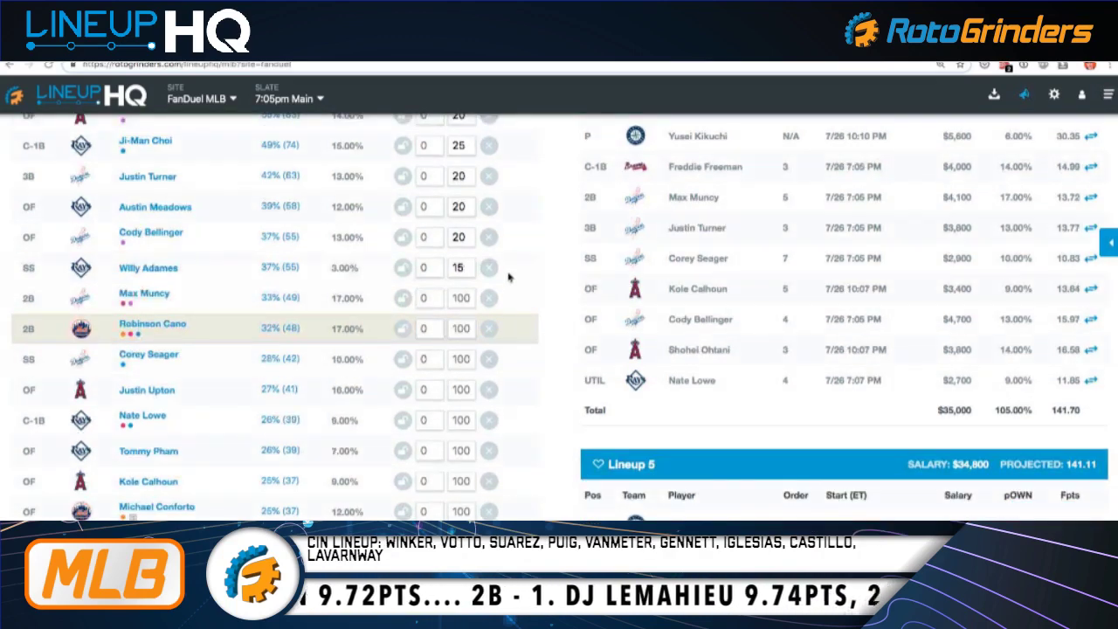
left_click(455, 298)
type("30")
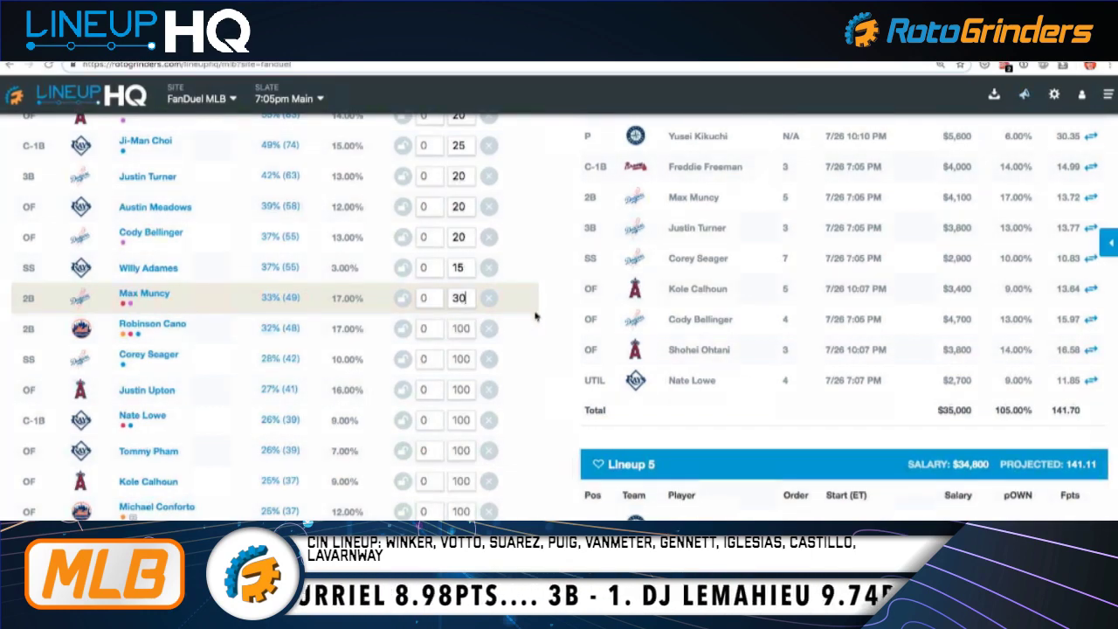
Check the remaining player exposures and build a new set of 150 lineups
scroll(366, 323, "down", 1)
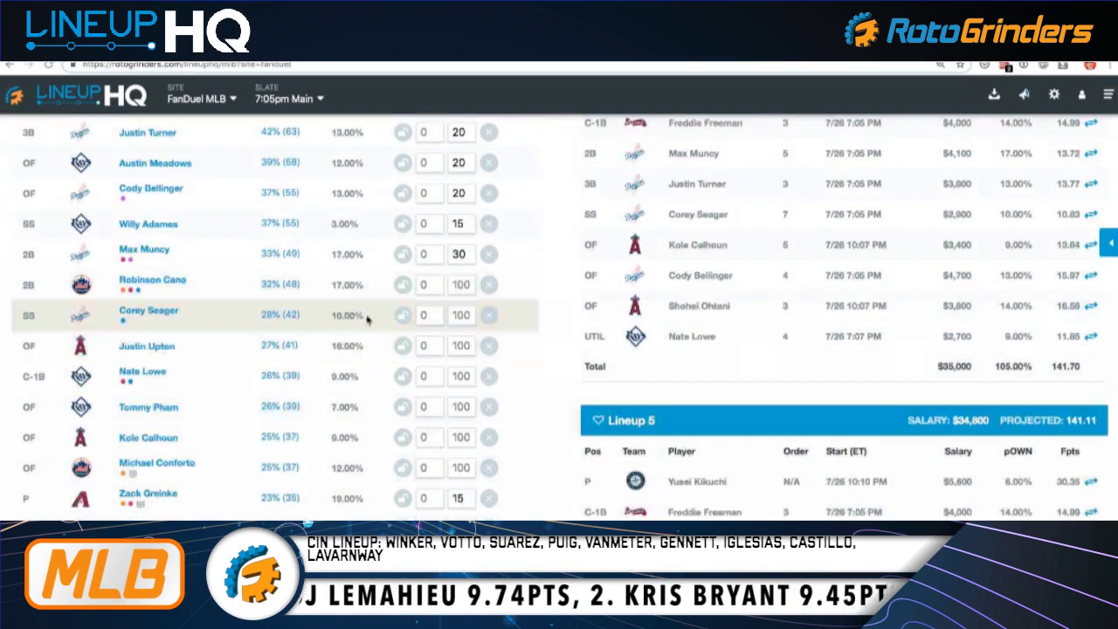
scroll(410, 330, "down", 6)
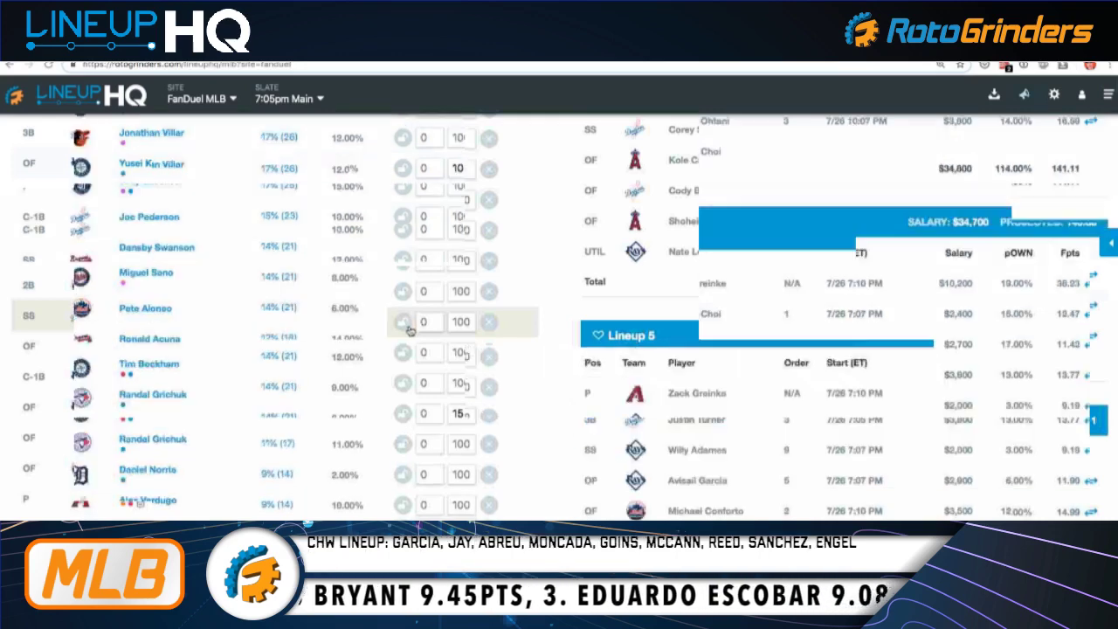
scroll(427, 341, "up", 8)
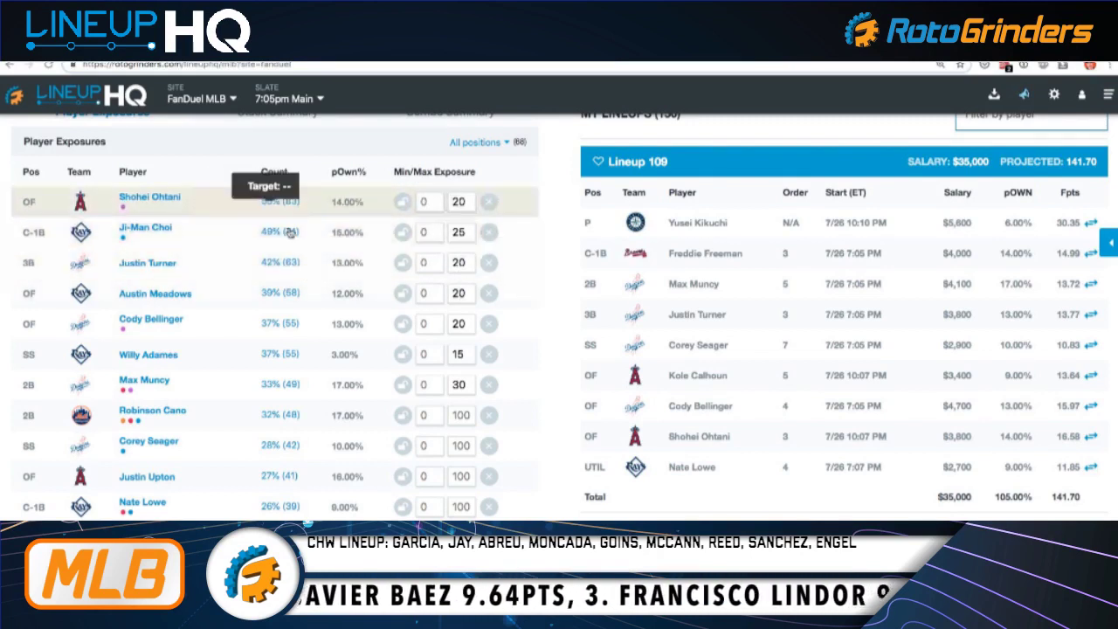
scroll(484, 362, "down", 2)
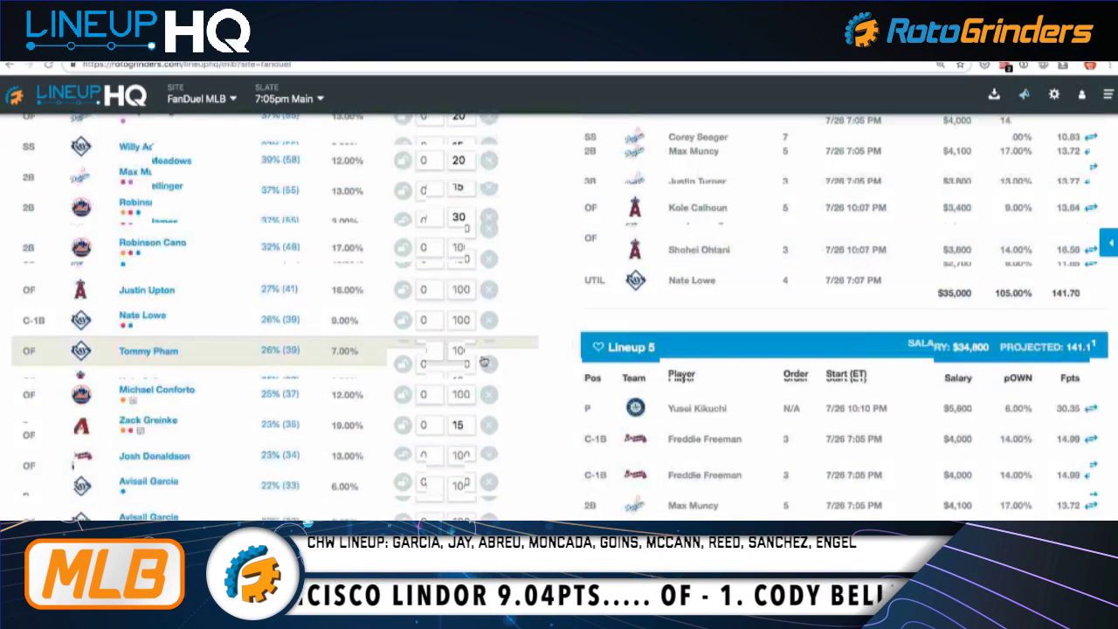
scroll(1002, 147, "up", 5)
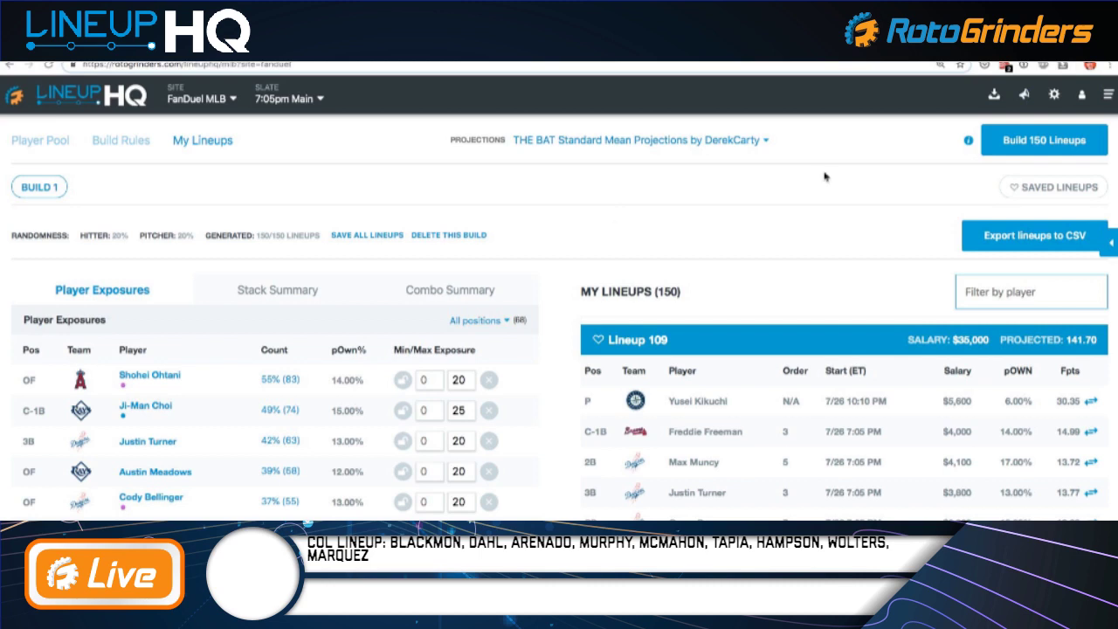
left_click(1063, 147)
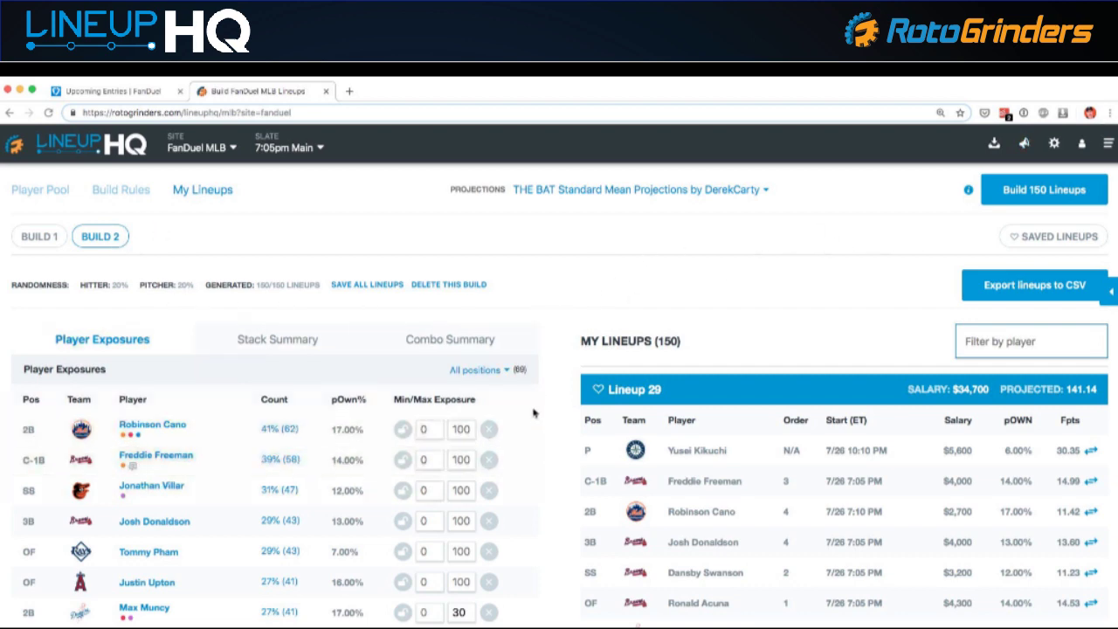
In the new build's exposures, set the maximum for Robinson Cano to 20 and Freddie Freeman to 35
scroll(534, 411, "down", 5)
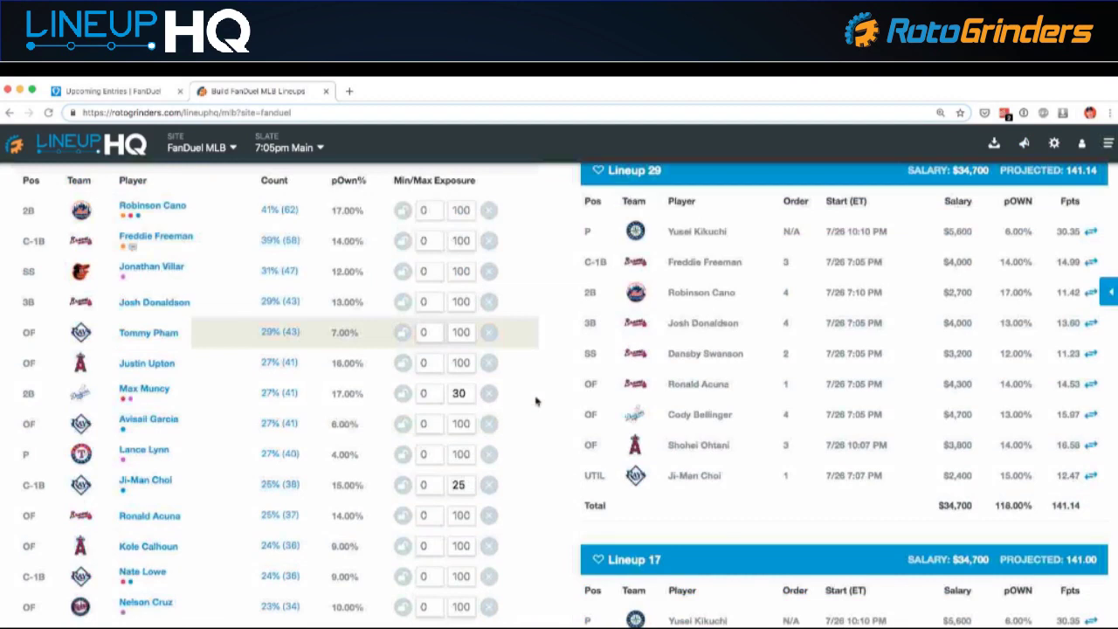
scroll(537, 400, "down", 10)
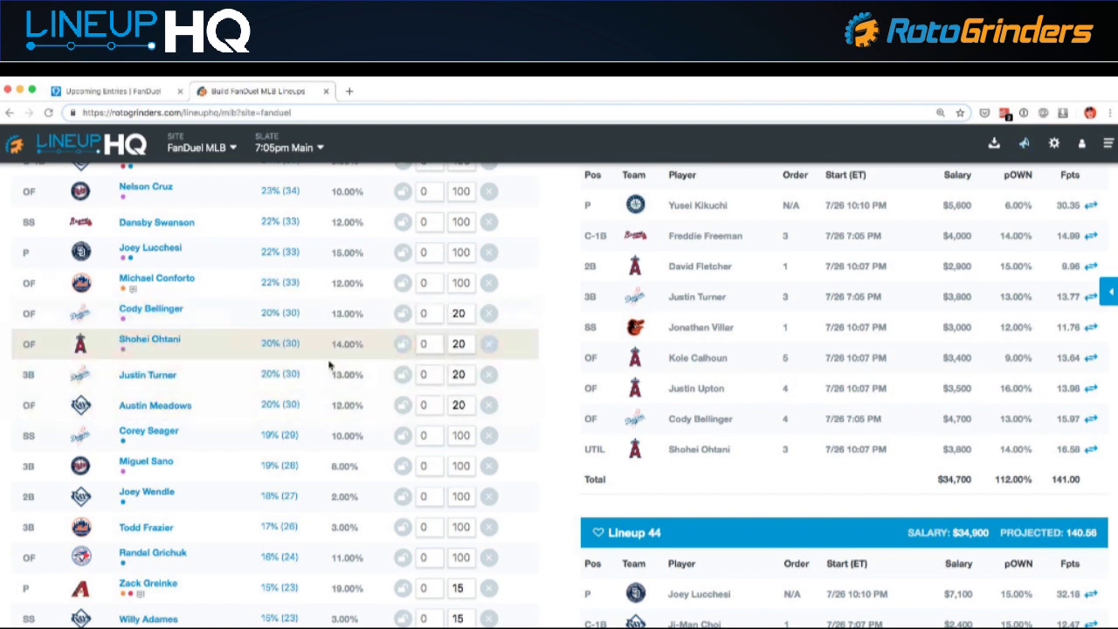
scroll(451, 378, "up", 10)
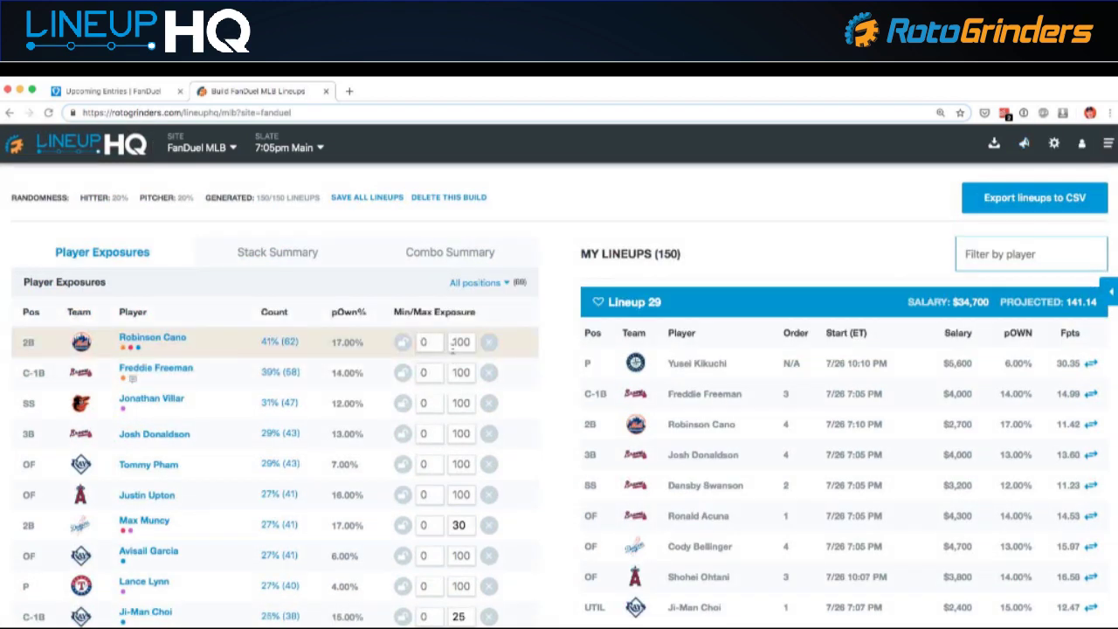
scroll(448, 336, "down", 1)
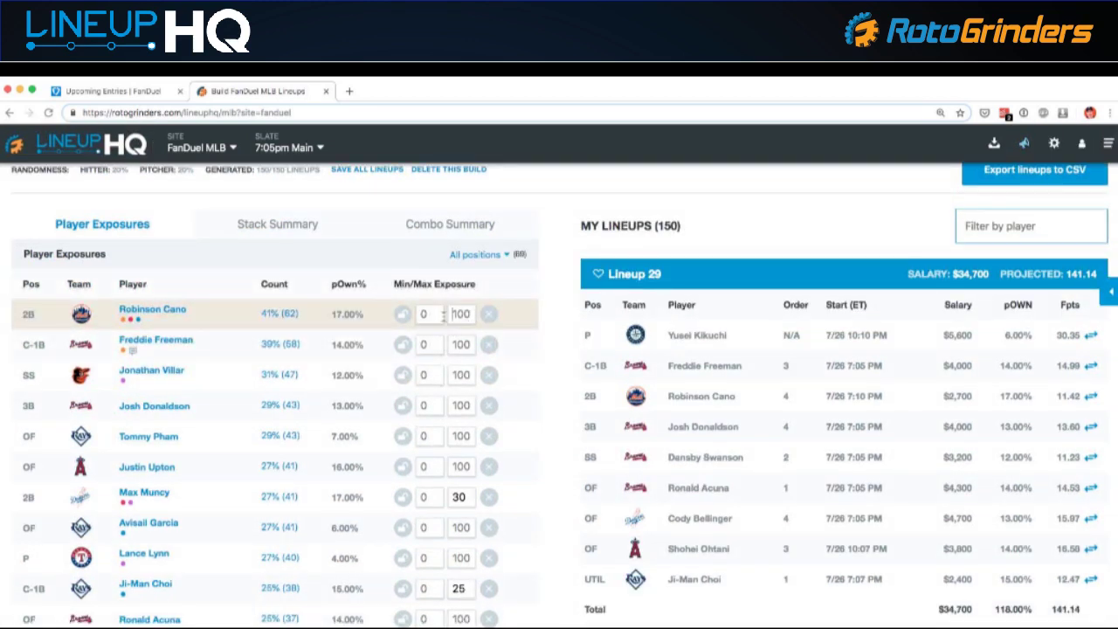
type("20")
double_click(455, 346)
type("35")
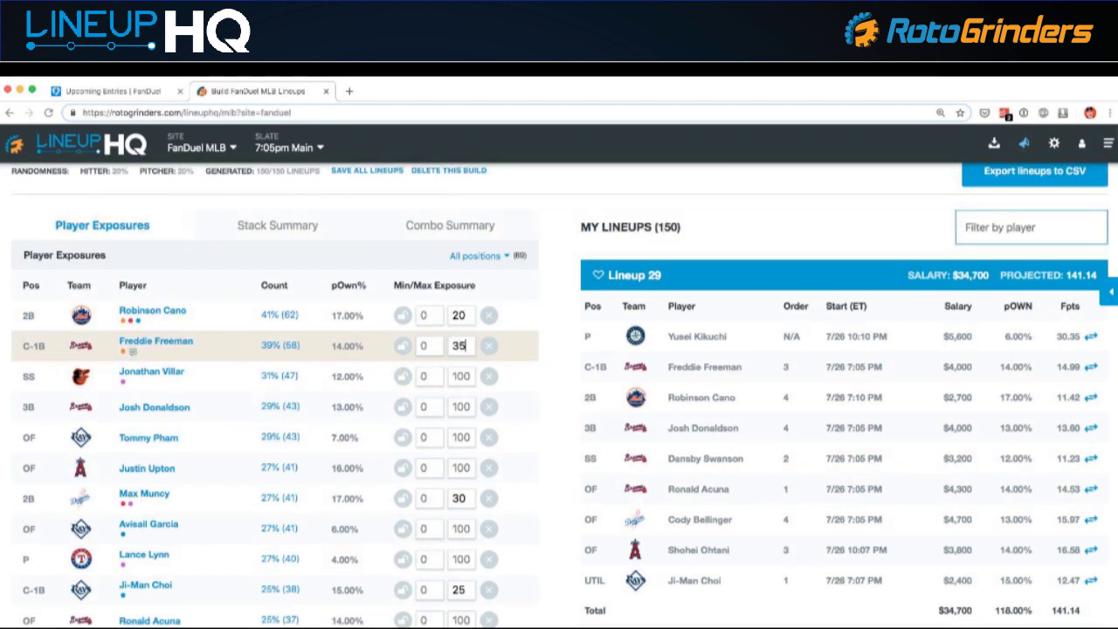
Set the maximum exposure for Jonathan Villar to 20 and Josh Donaldson to 30
double_click(462, 375)
type("20")
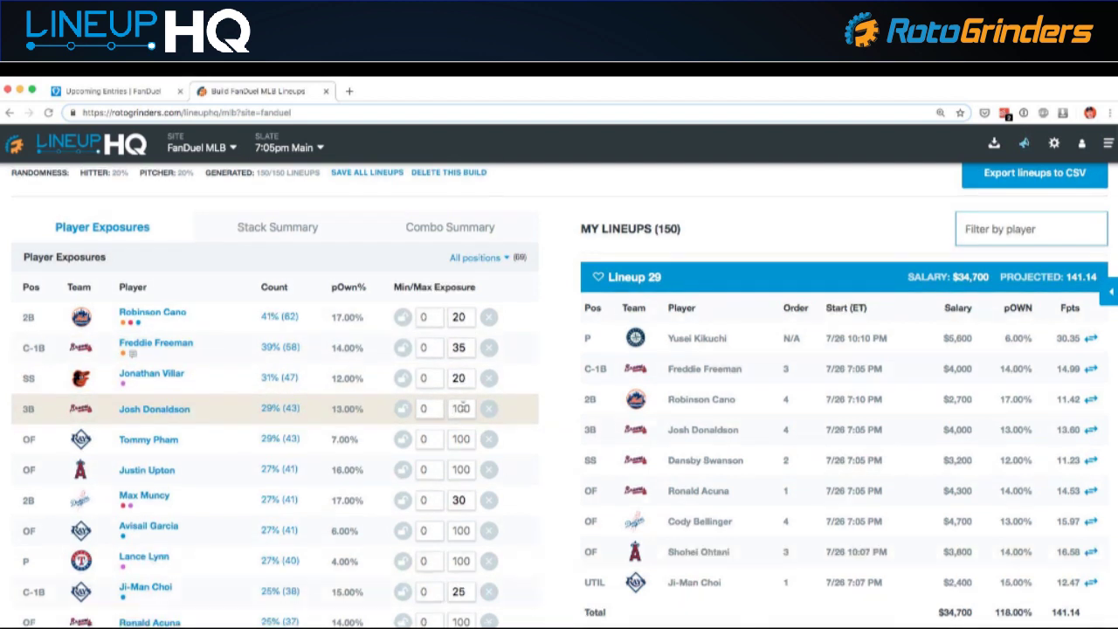
scroll(462, 406, "down", 1)
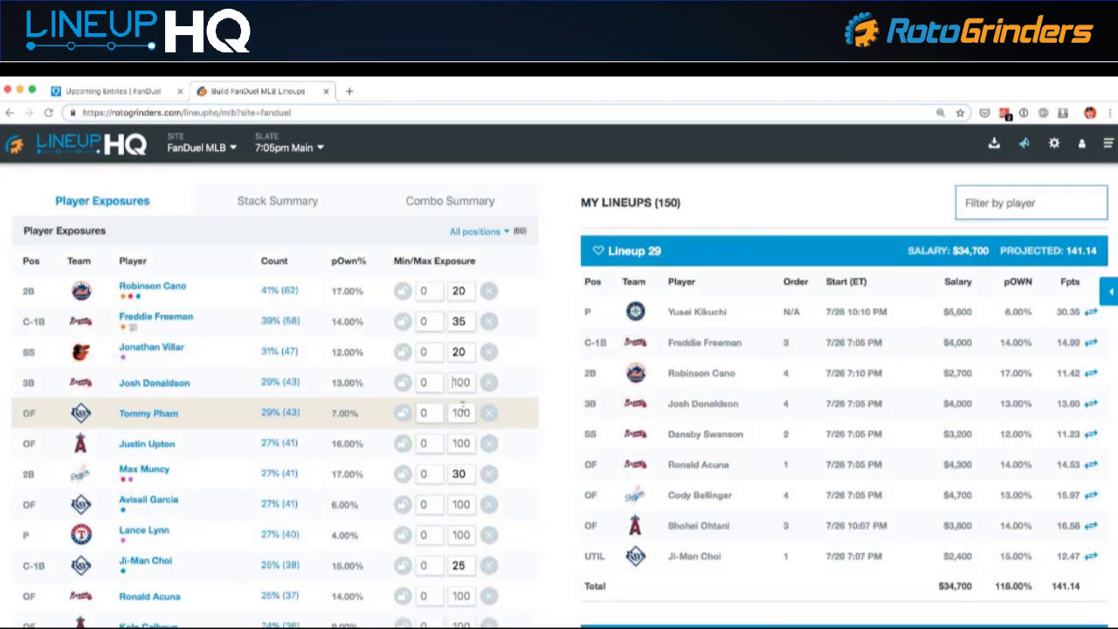
type("30")
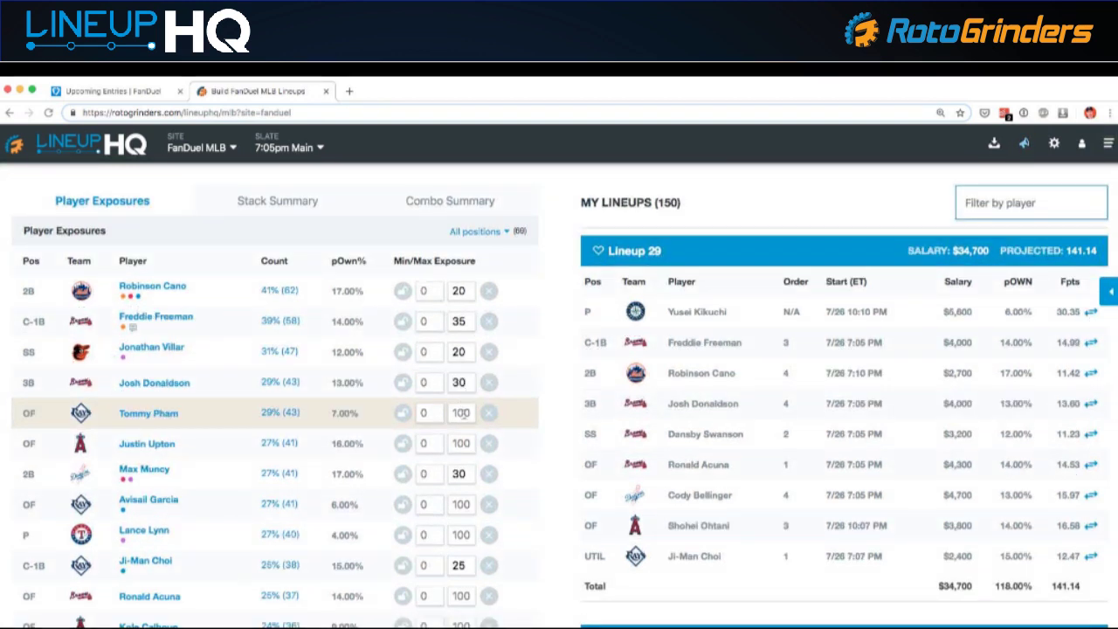
Set the maximum exposure for outfielders Tommy Pham and Justin Upton to 20 each
left_click(455, 411)
key("BackSpace")
key("BackSpace")
key("BackSpace")
type("20")
left_click(455, 443)
key("BackSpace")
key("BackSpace")
key("BackSpace")
type("20")
Set the maximum exposure for Avisail Garcia to 10
scroll(455, 443, "down", 1)
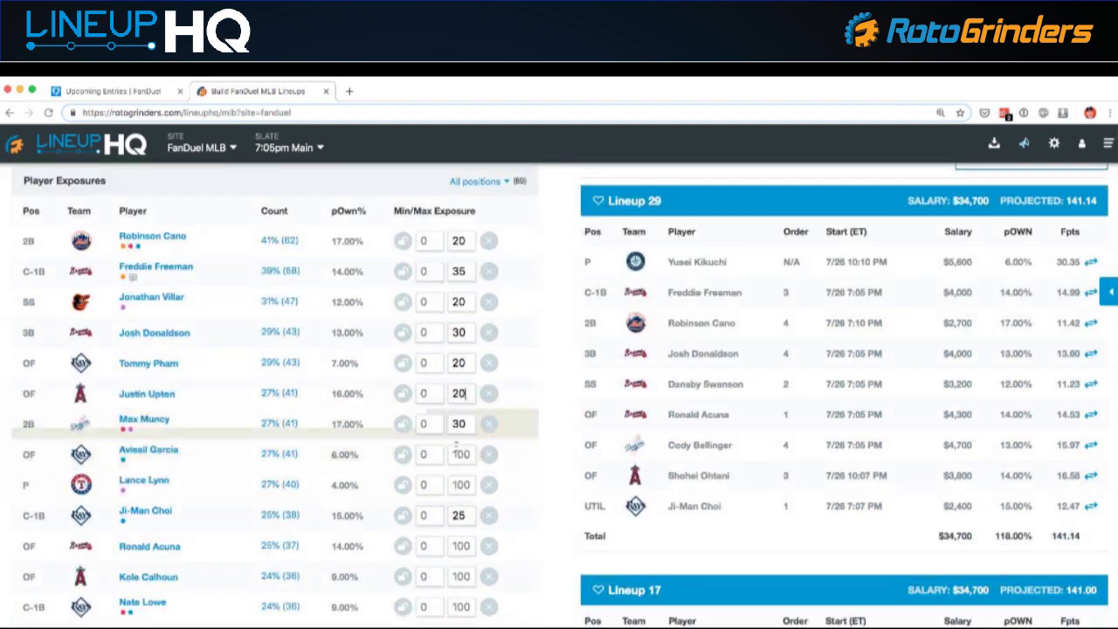
left_click(453, 453)
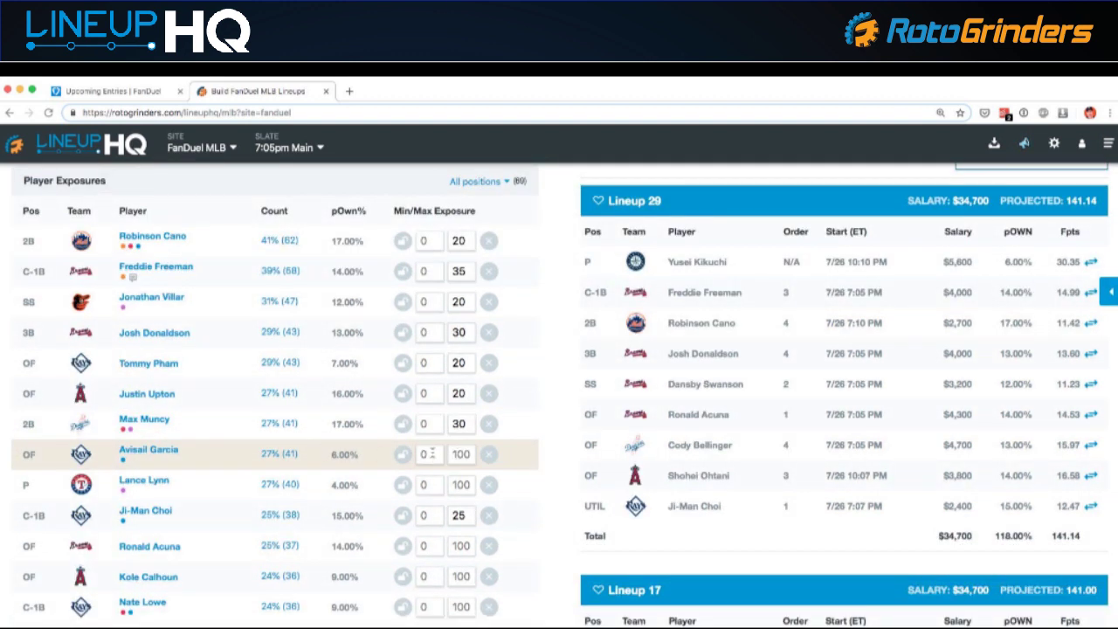
key("BackSpace")
scroll(456, 454, "down", 1)
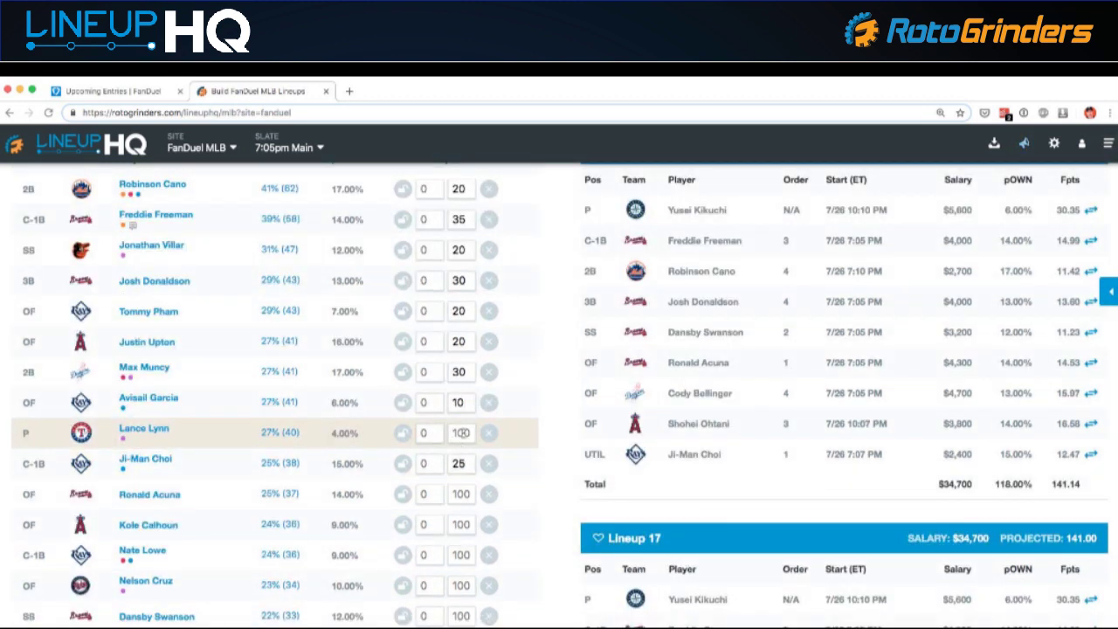
Filter the player exposures to pitchers and set the minimum exposure for Jack Flaherty to 5
scroll(532, 400, "down", 1)
scroll(535, 402, "down", 1)
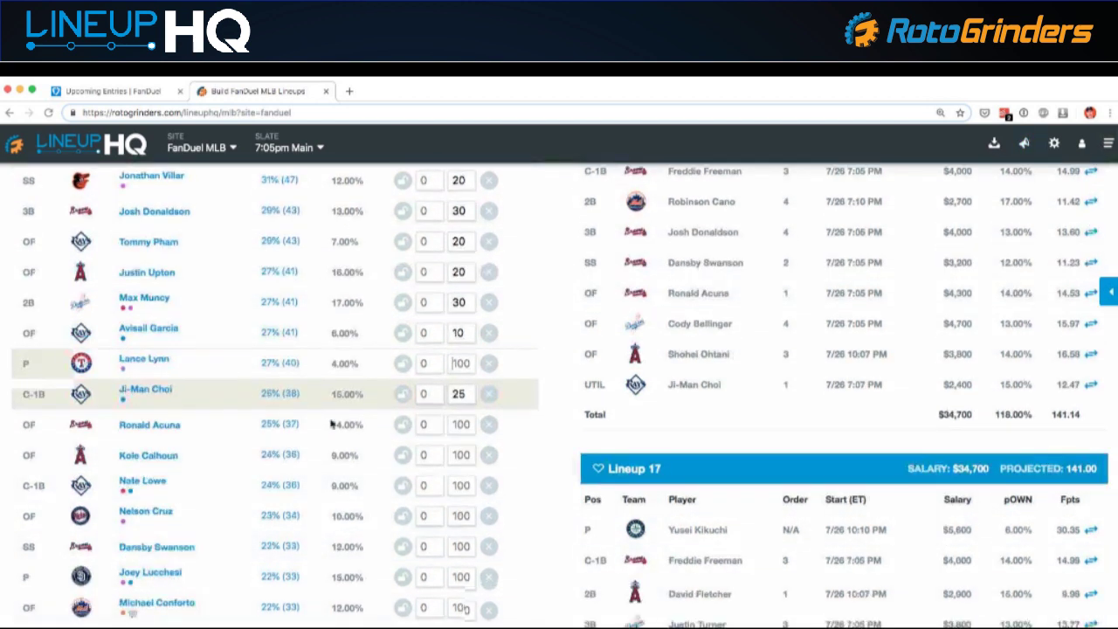
scroll(266, 398, "down", 1)
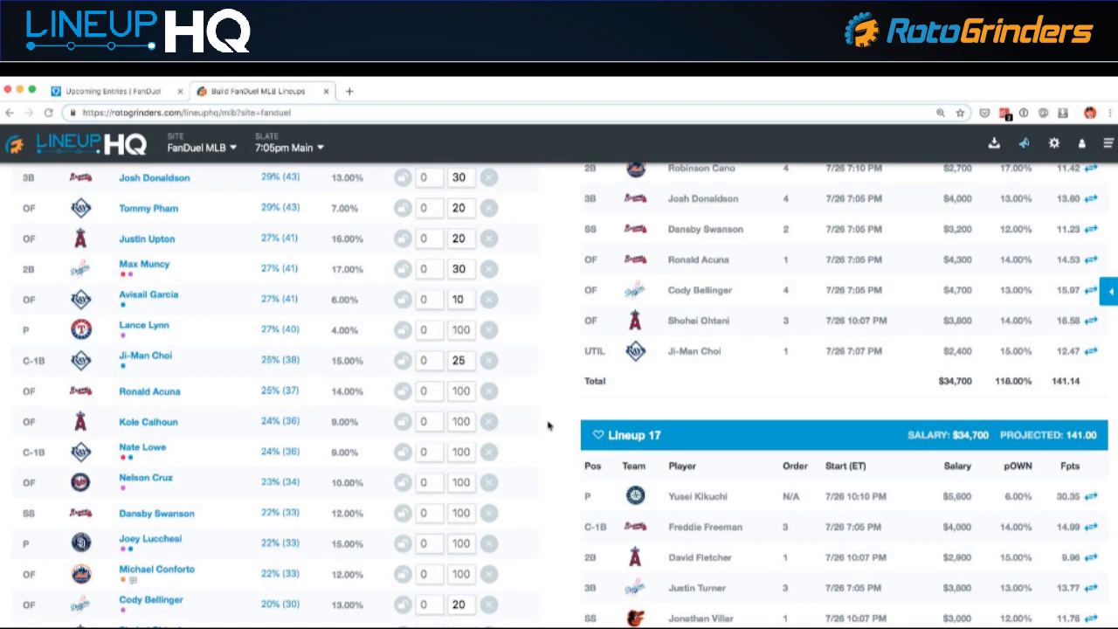
scroll(547, 425, "down", 3)
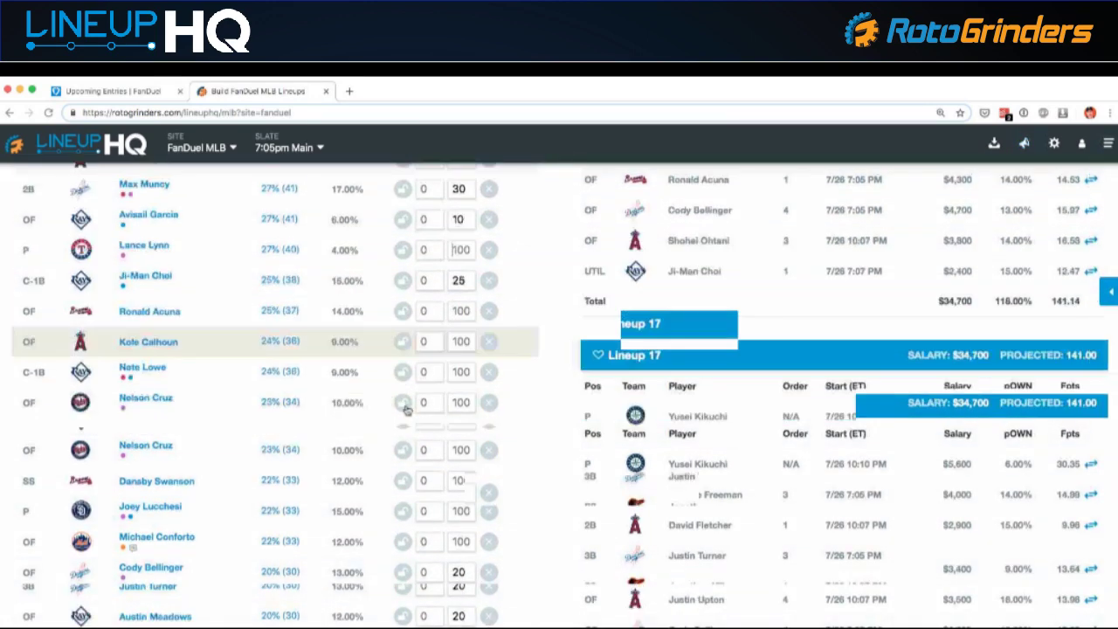
scroll(406, 409, "down", 5)
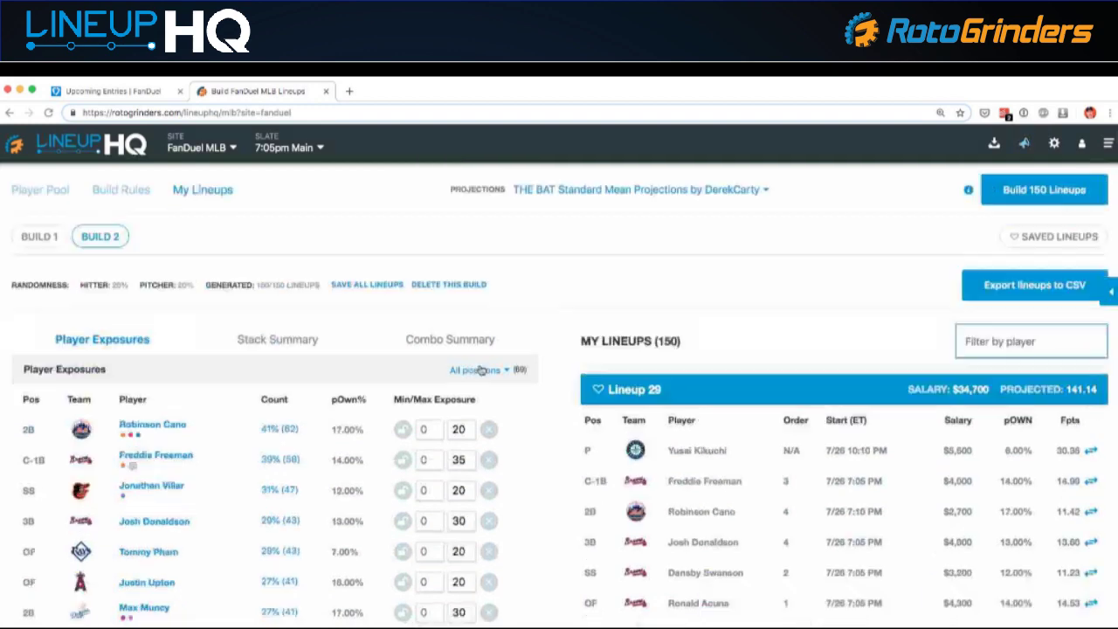
left_click(475, 369)
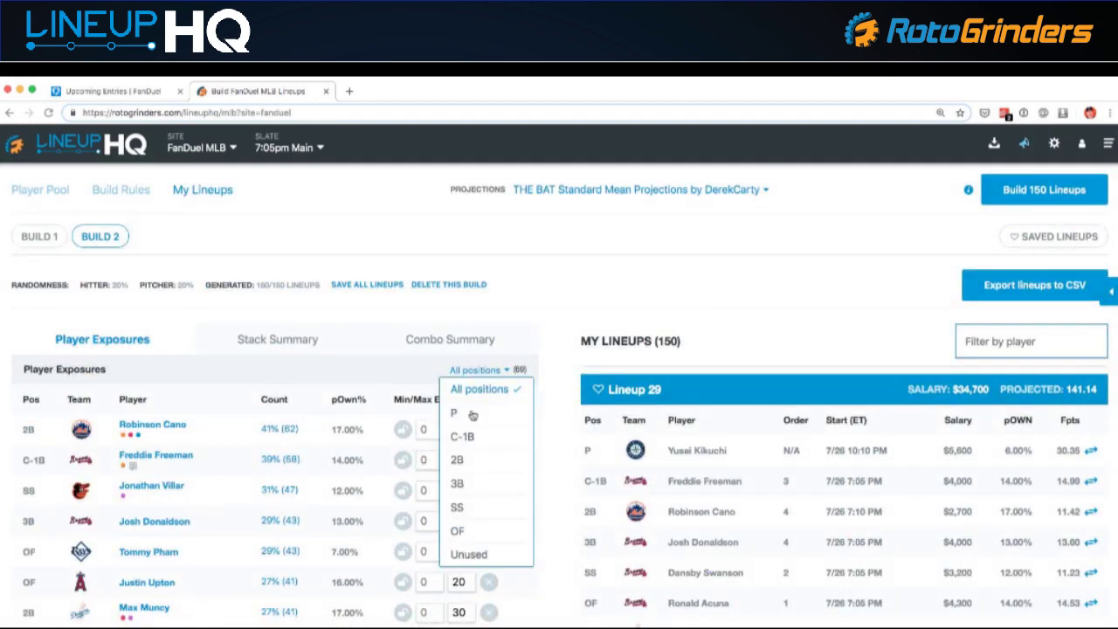
left_click(470, 414)
scroll(375, 366, "down", 3)
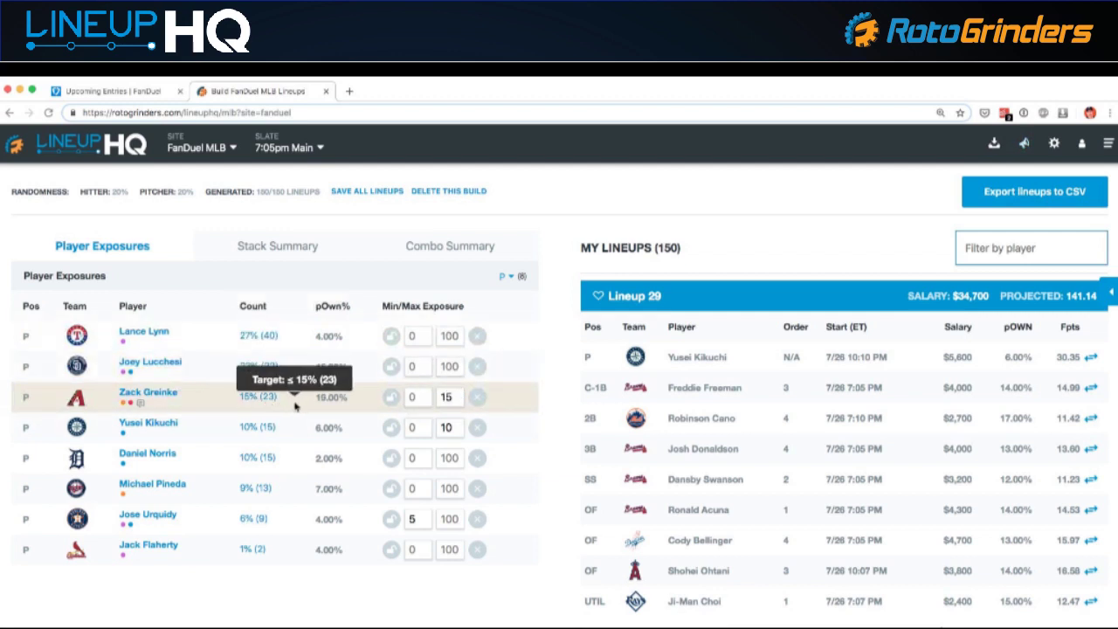
scroll(253, 436, "down", 1)
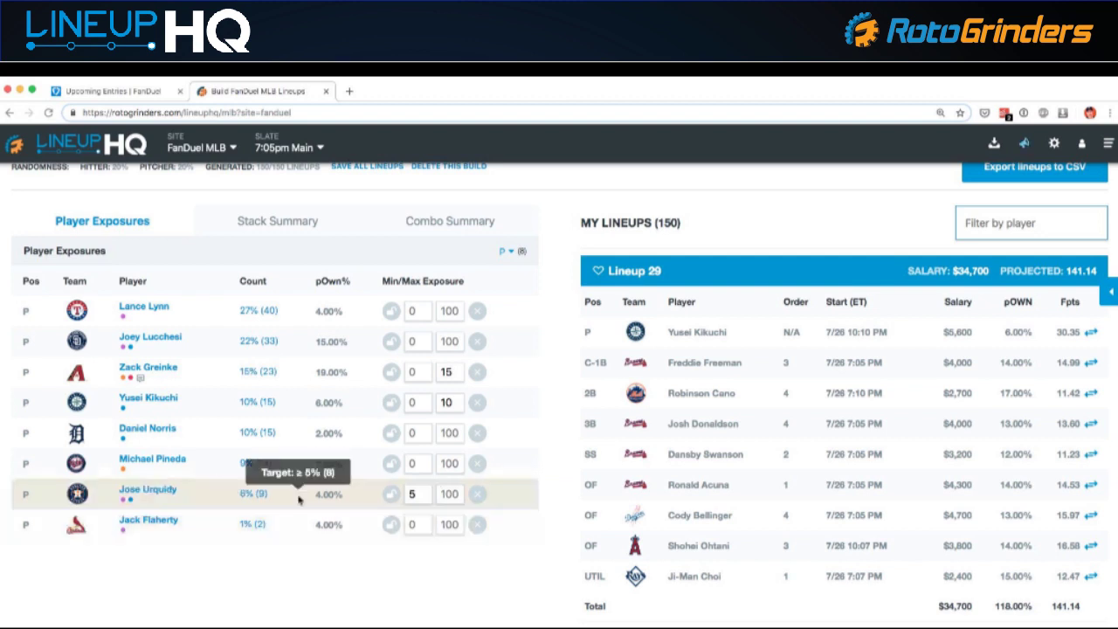
double_click(416, 524)
type("5")
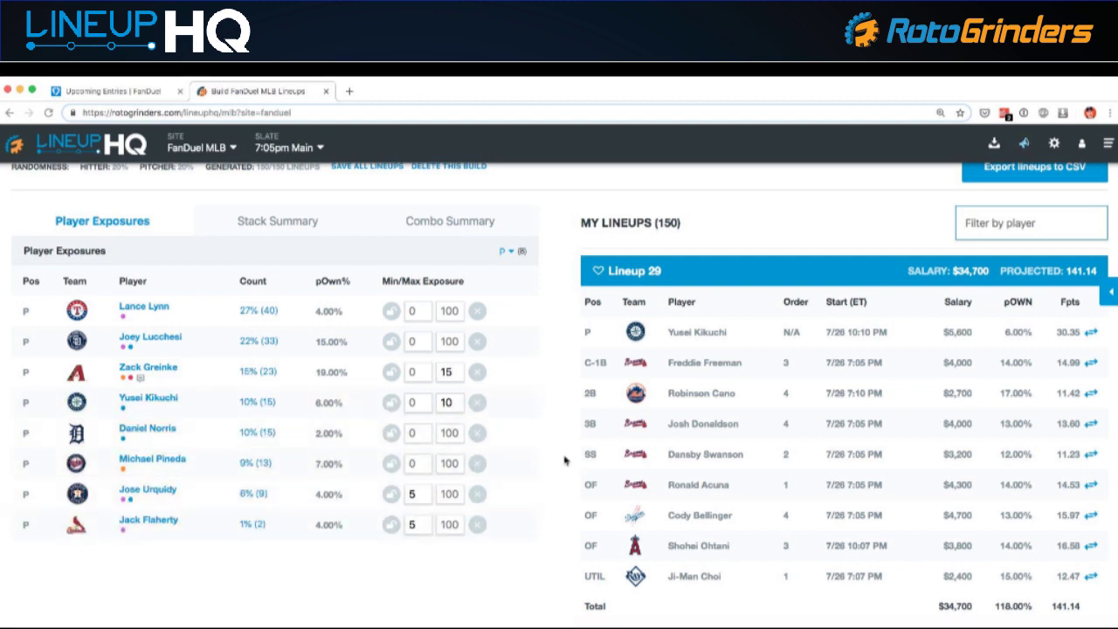
Review the pitchers' lineup counts against their projected ownership and minimum and maximum exposures
scroll(560, 455, "up", 2)
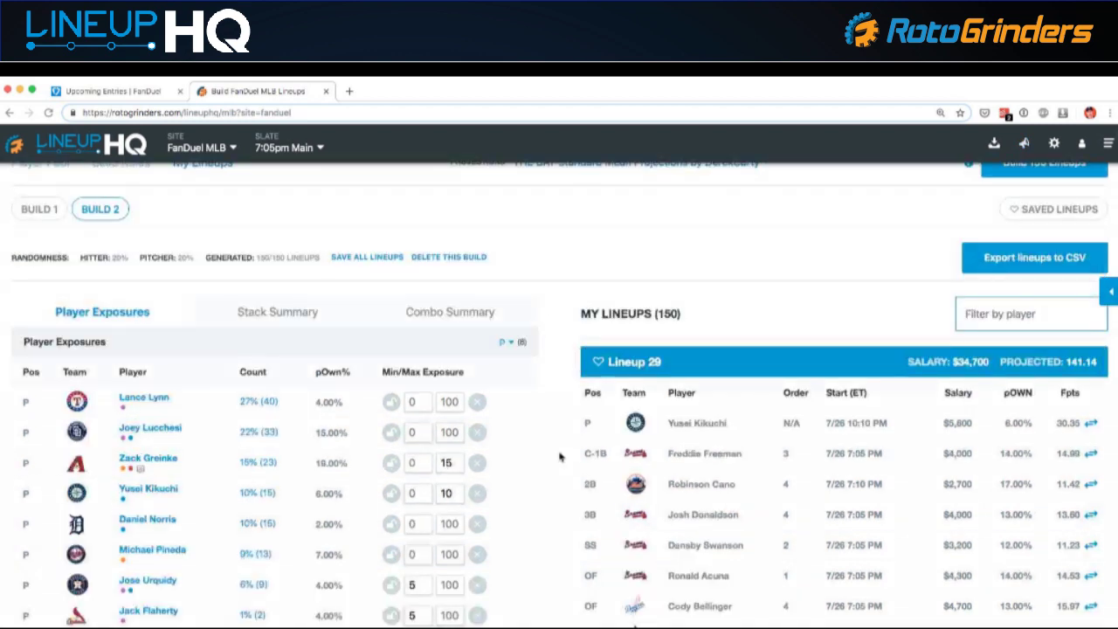
scroll(560, 456, "down", 2)
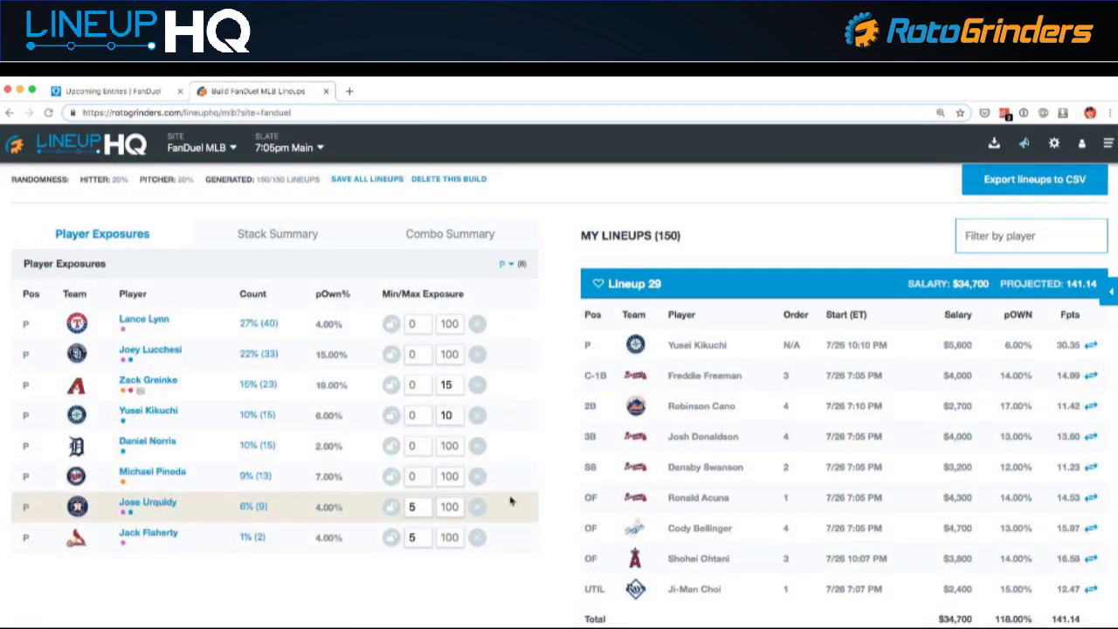
scroll(314, 296, "up", 2)
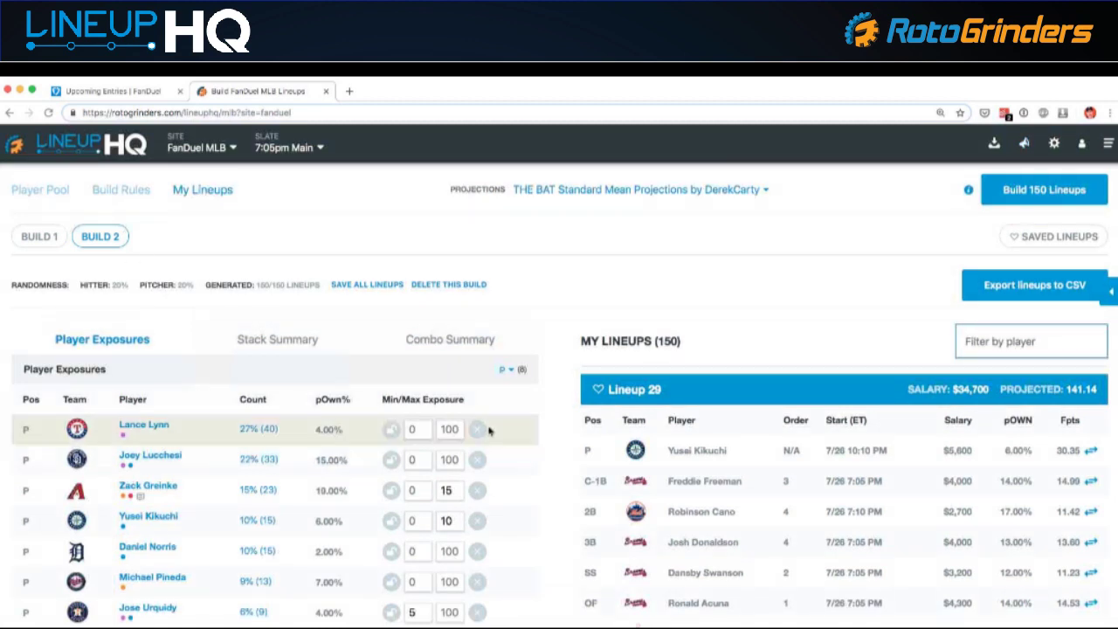
scroll(489, 431, "down", 2)
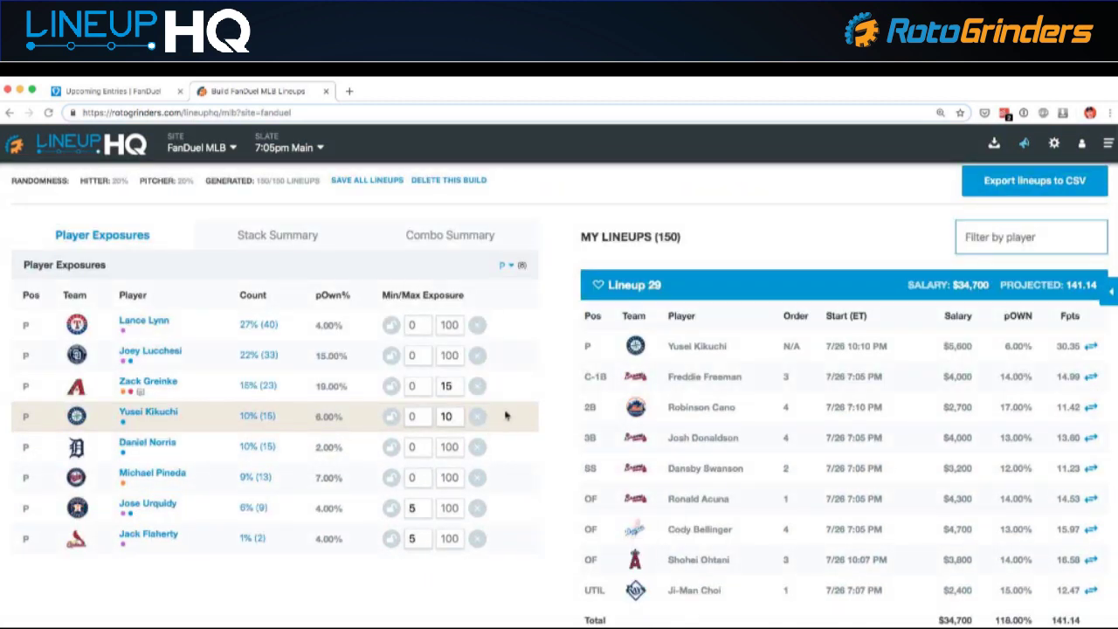
scroll(509, 415, "up", 1)
scroll(510, 415, "down", 1)
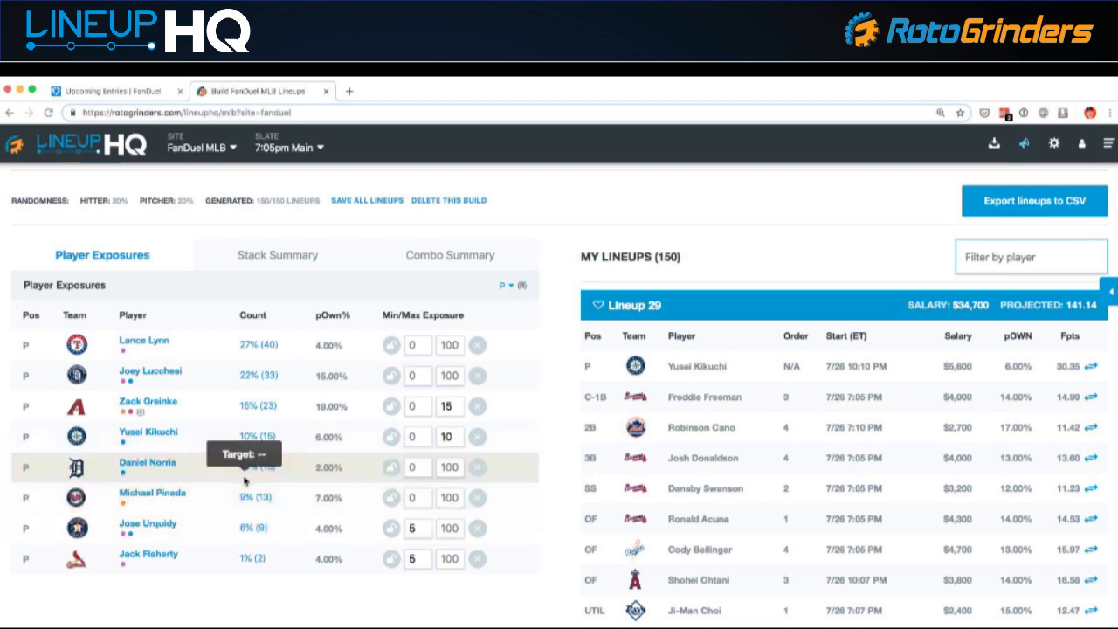
scroll(245, 476, "down", 1)
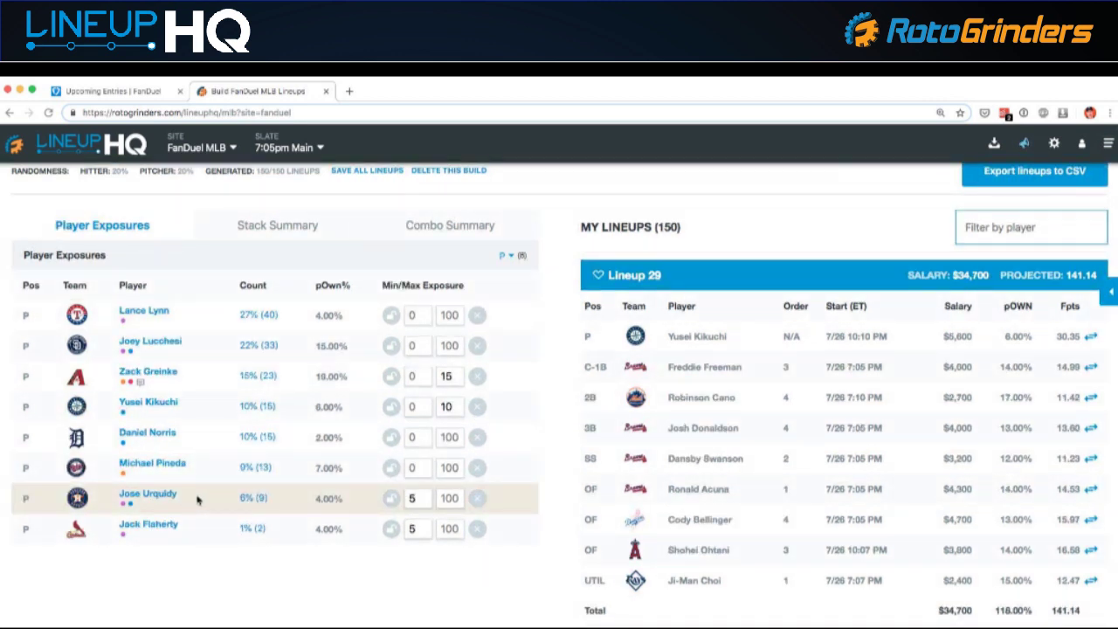
scroll(303, 308, "up", 4)
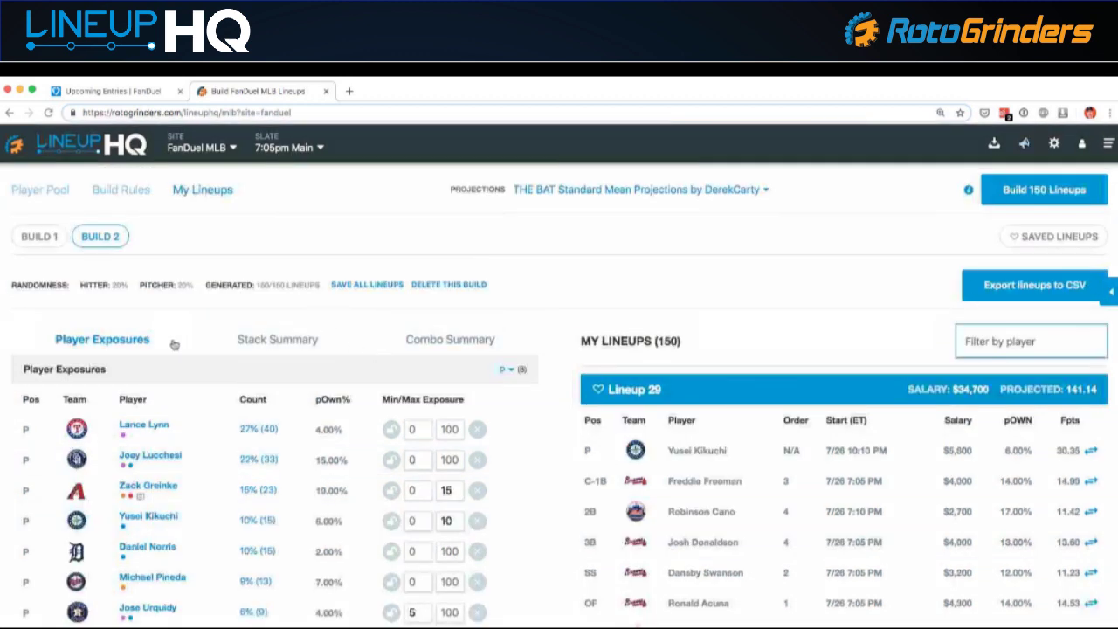
Show the exposures for all positions again and review the counts and limits down the full player list
left_click(510, 370)
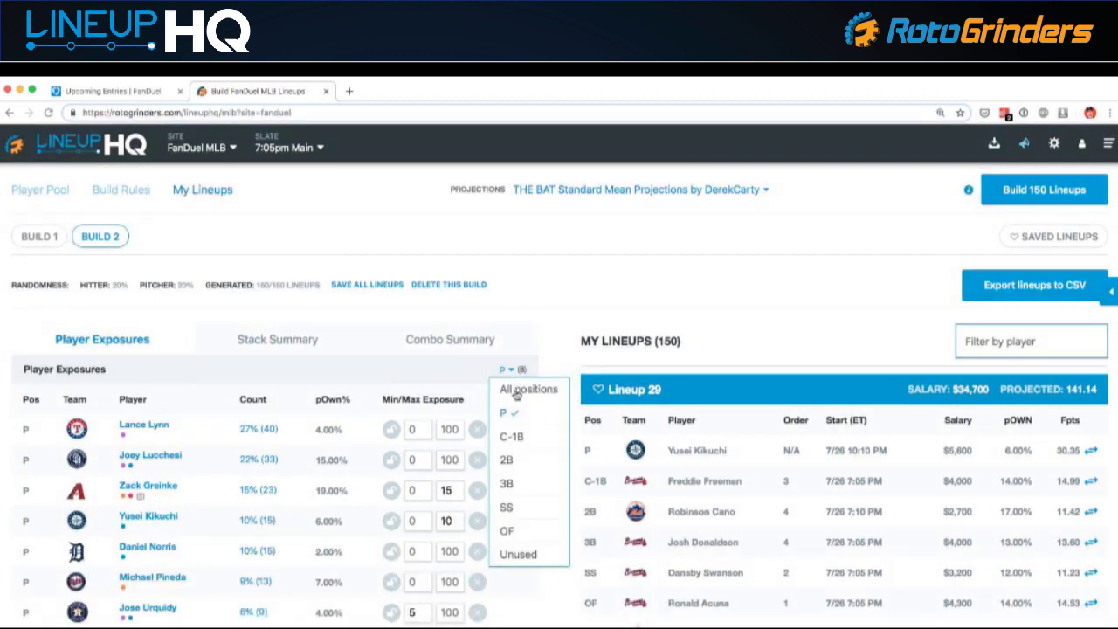
left_click(521, 390)
scroll(544, 395, "down", 2)
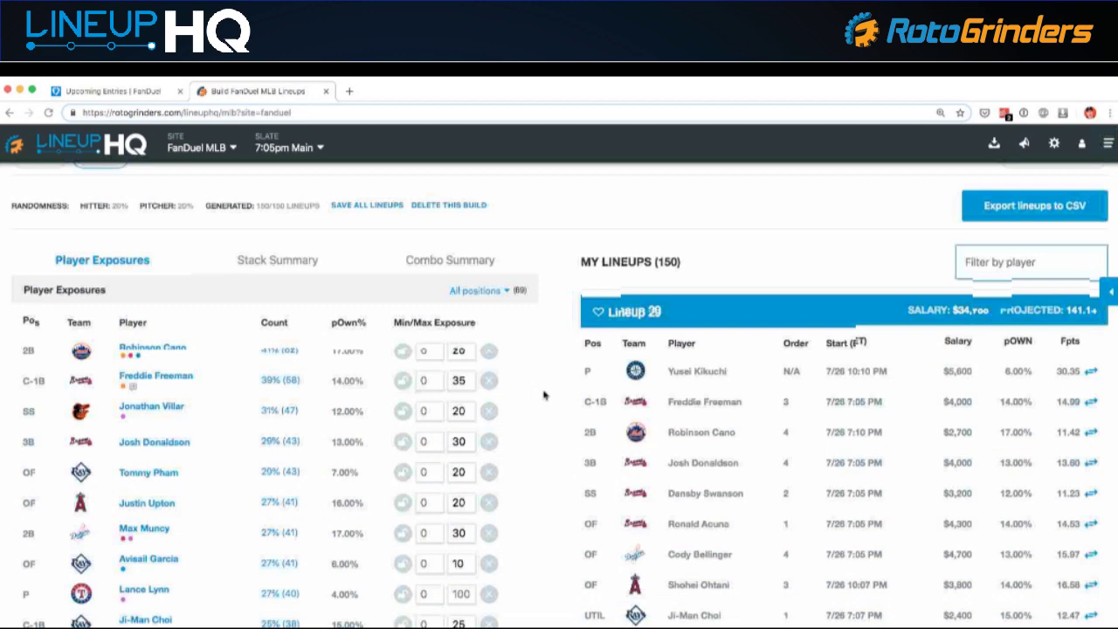
scroll(544, 395, "down", 8)
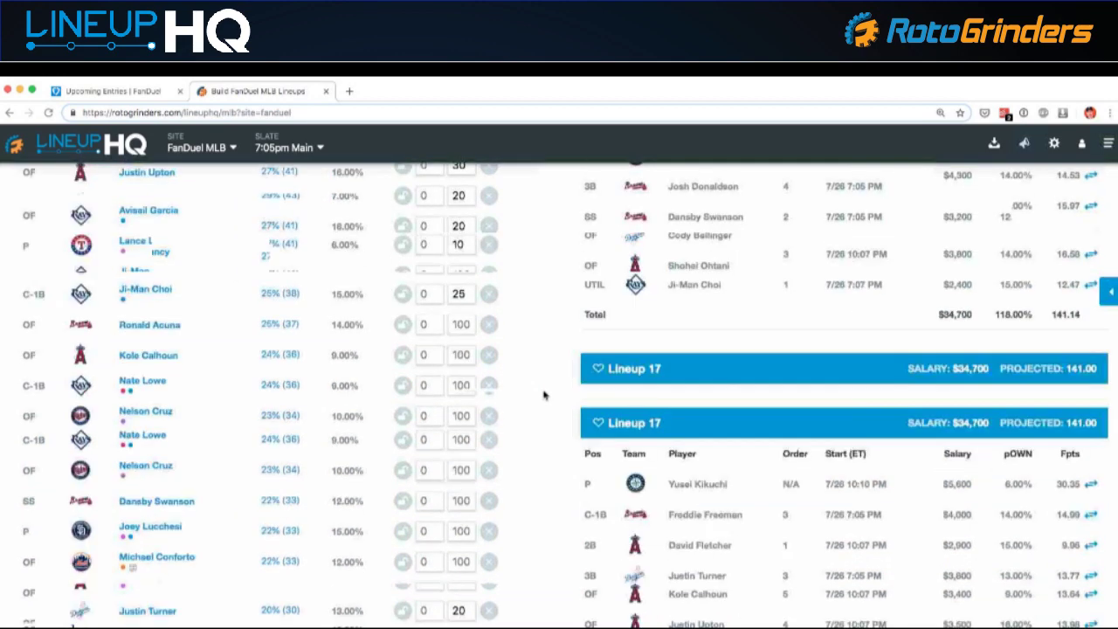
scroll(544, 395, "down", 10)
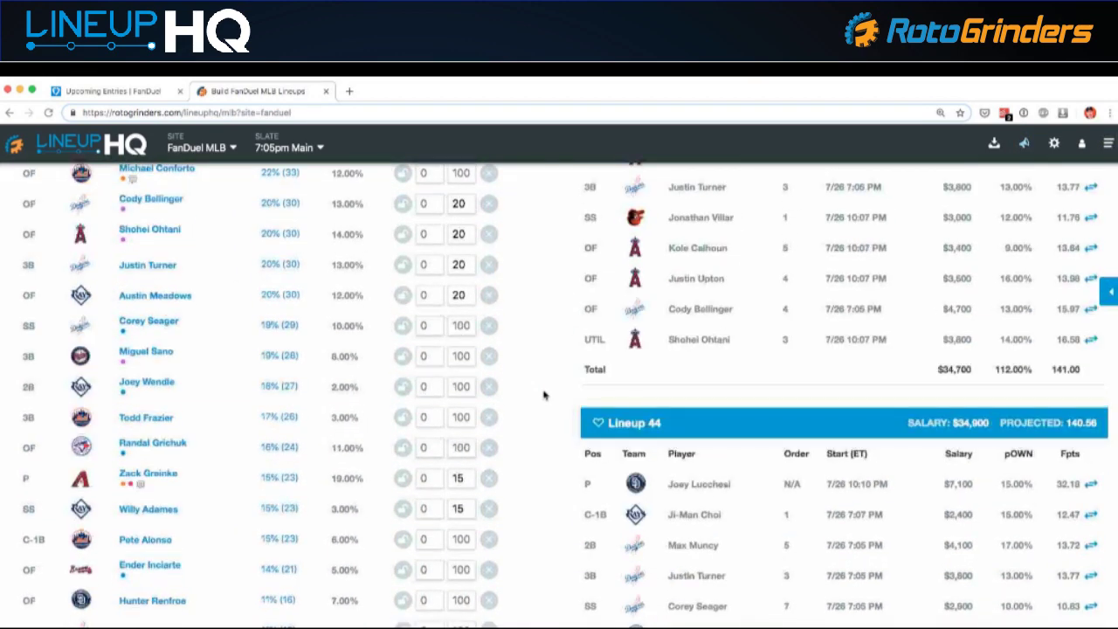
scroll(544, 396, "down", 6)
scroll(544, 396, "up", 6)
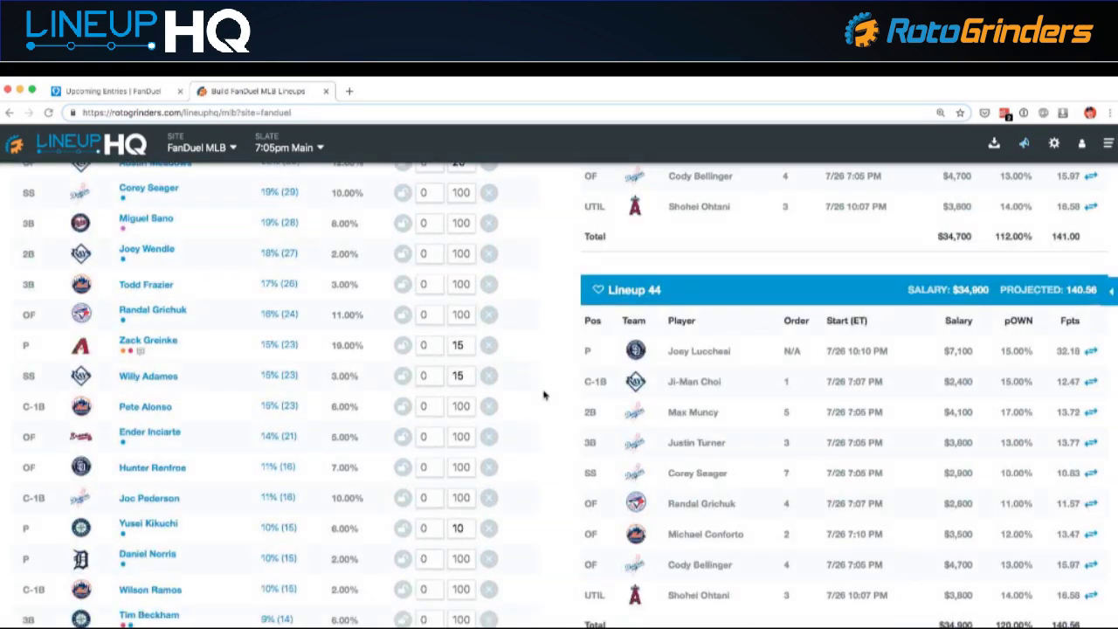
scroll(544, 396, "down", 18)
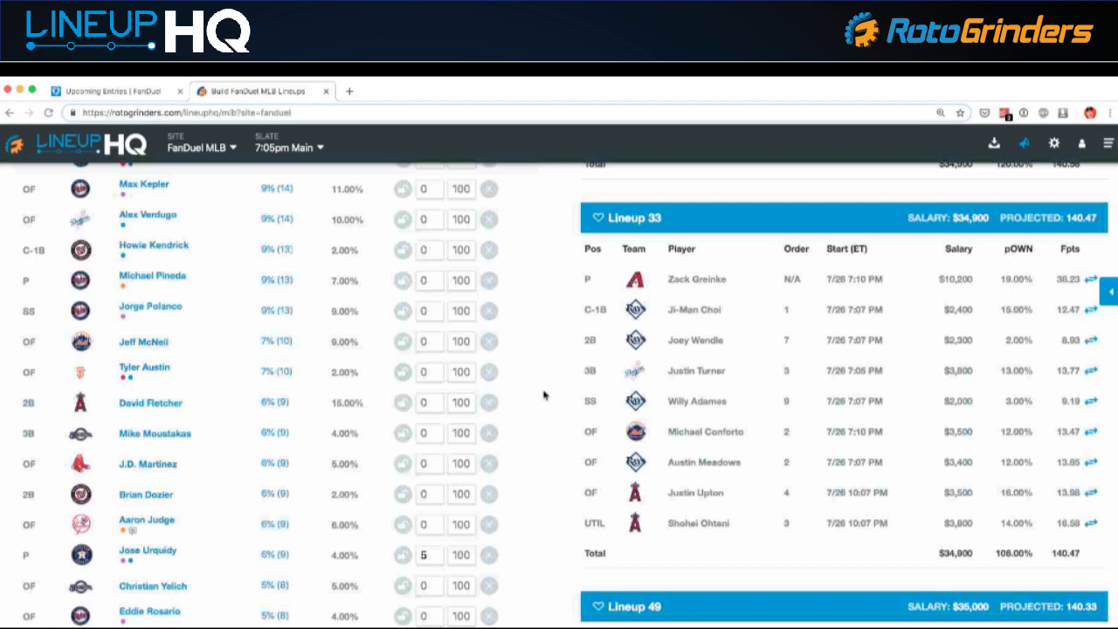
scroll(118, 187, "up", 20)
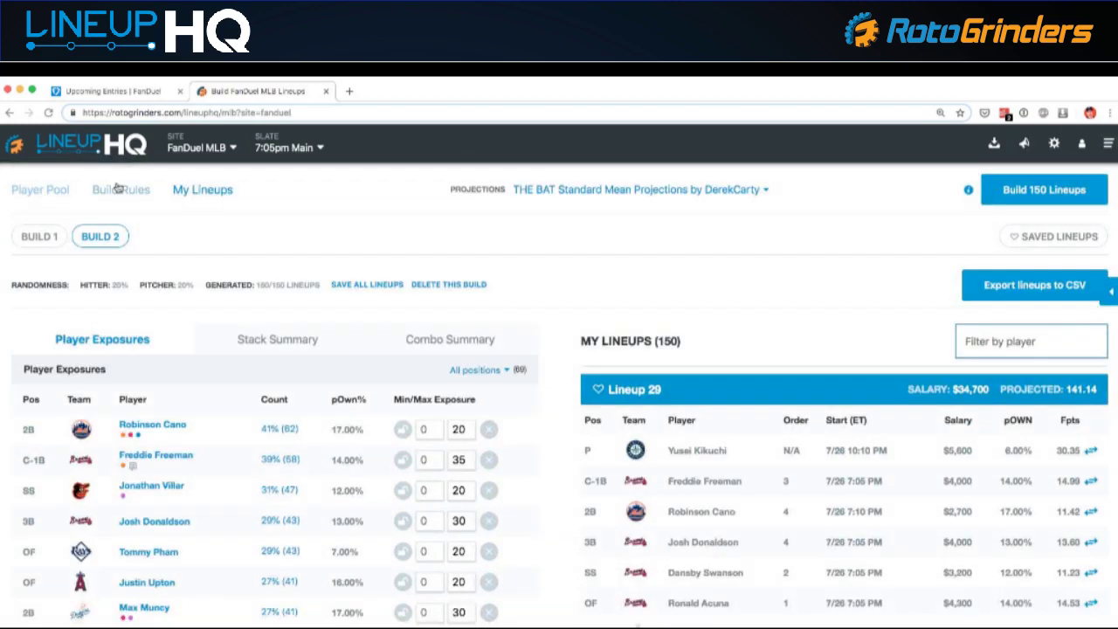
Open the build settings in the build rules and examine the limit on batters versus the opposing pitcher
left_click(120, 189)
left_click(419, 239)
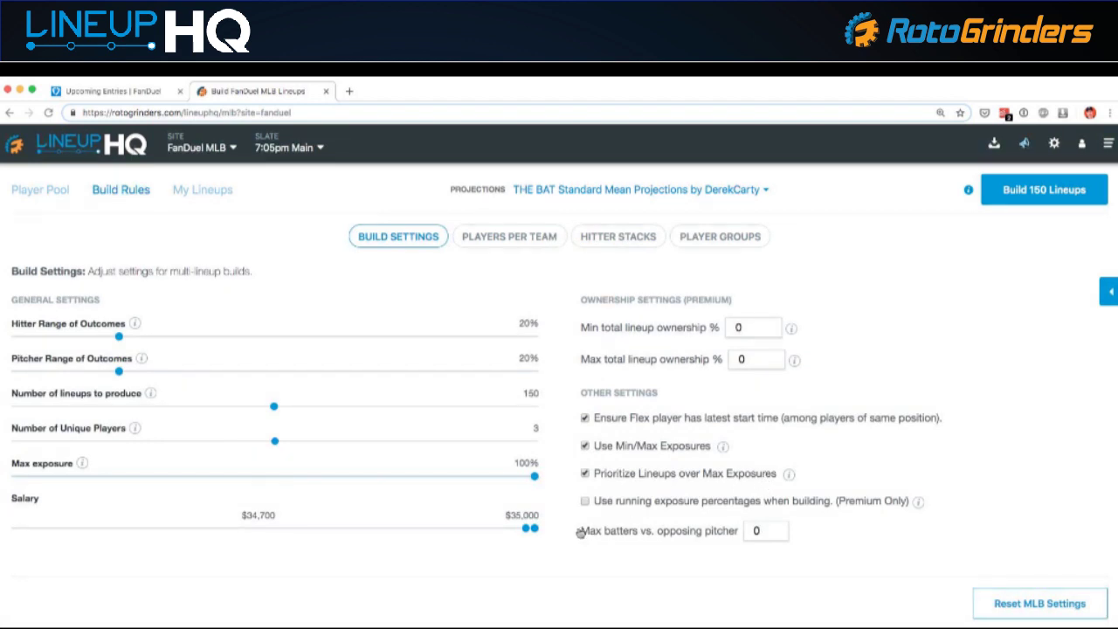
left_click_drag(576, 537, 741, 532)
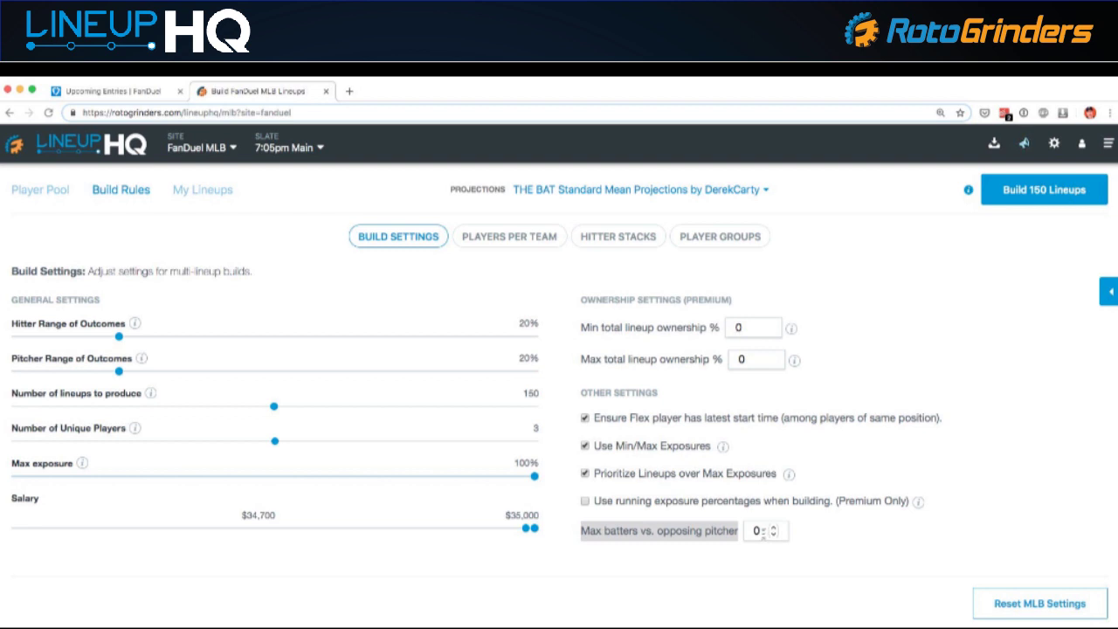
left_click(760, 530)
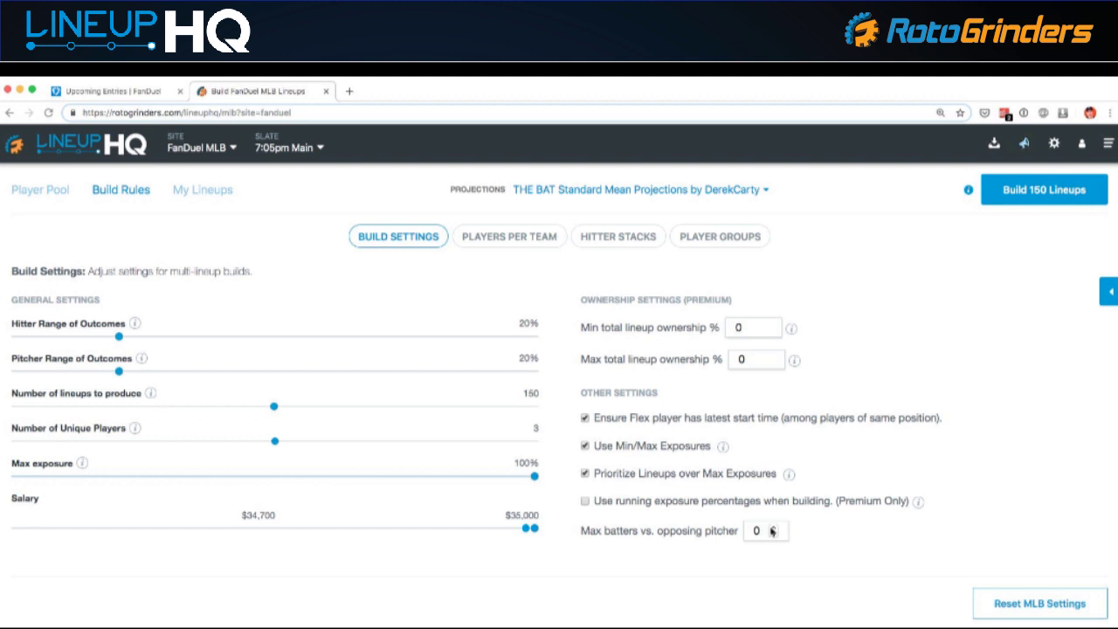
Create a new player group in the build rules
left_click(40, 188)
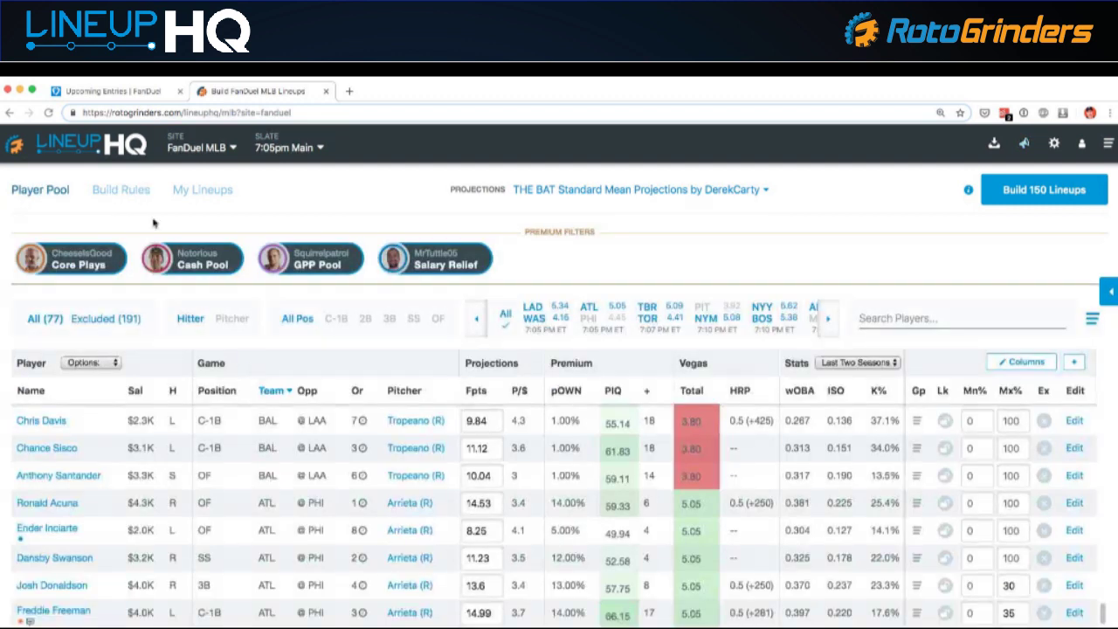
left_click(122, 190)
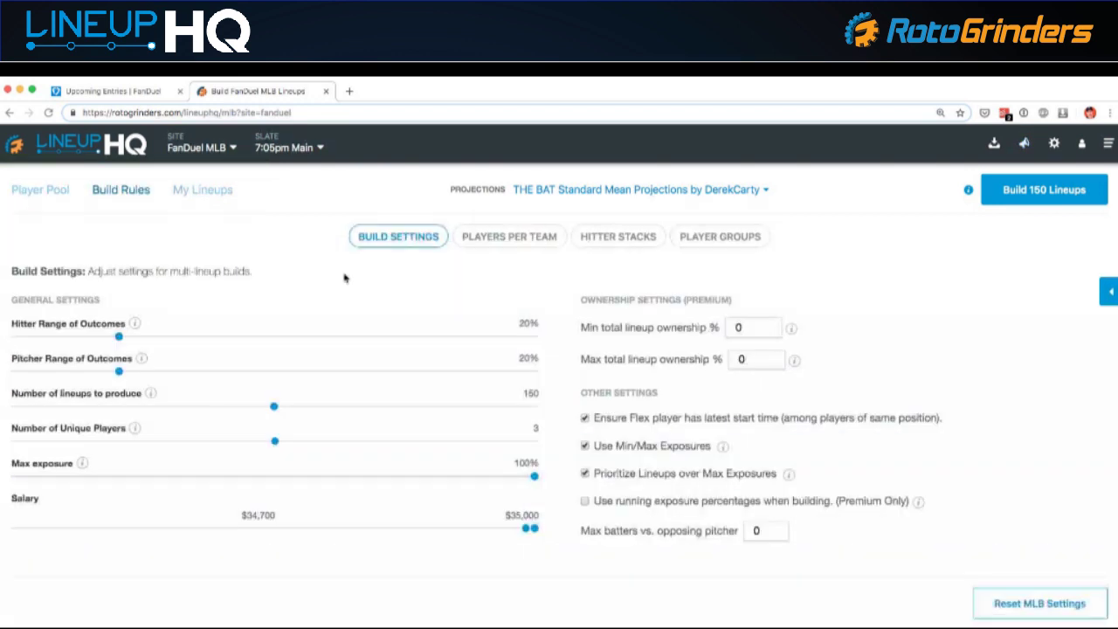
left_click(723, 236)
left_click(168, 456)
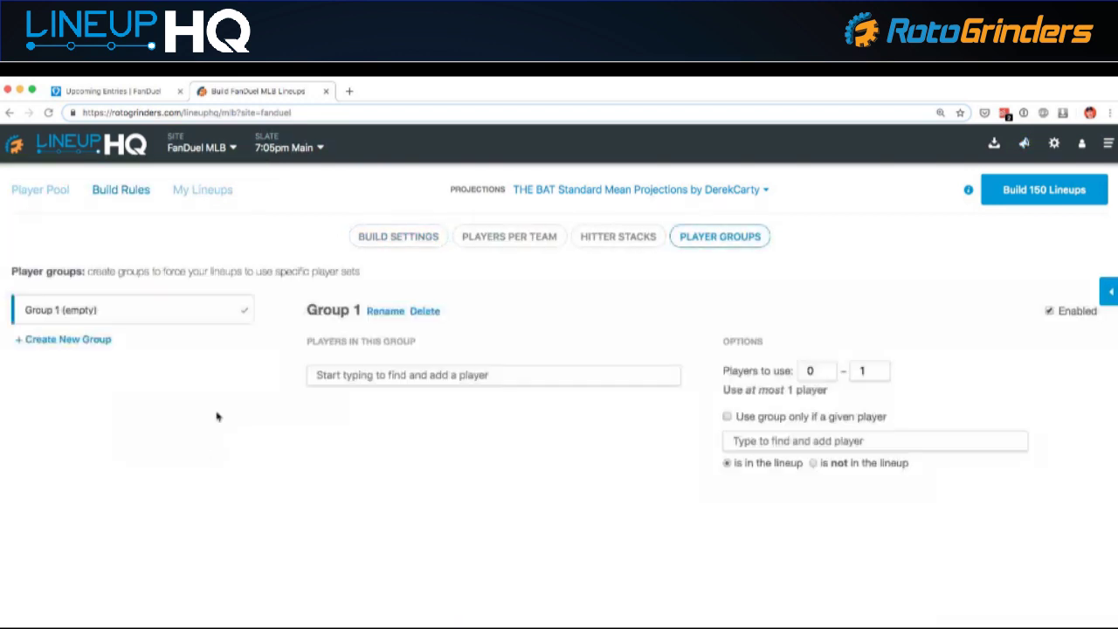
Add Vladimir Guerrero Jr and Brian Dozier to the empty player group
left_click(373, 377)
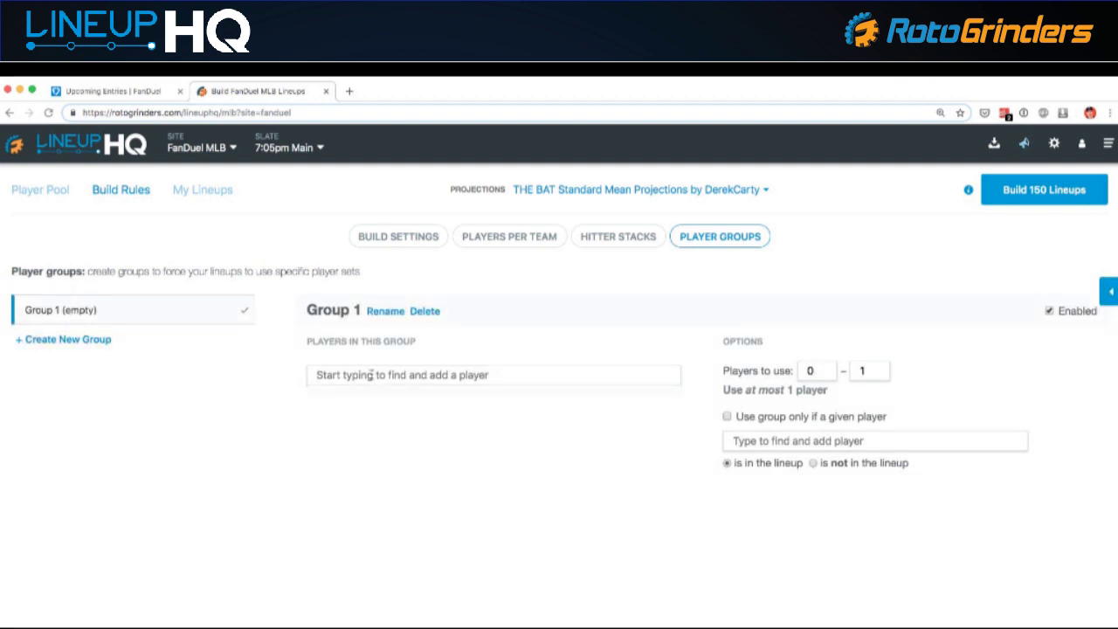
type("guer")
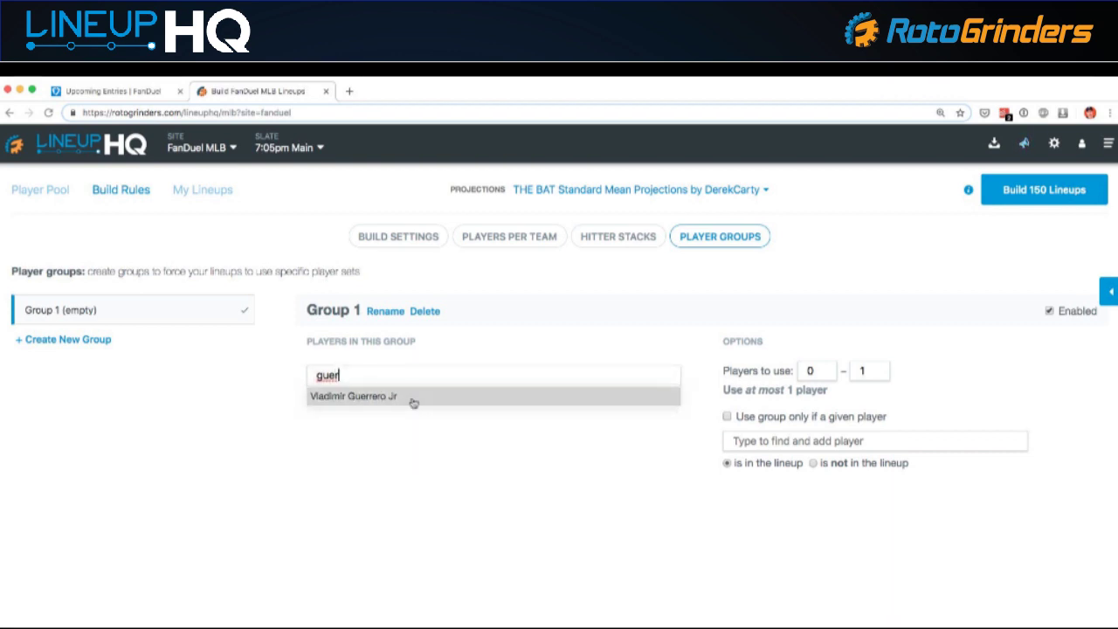
left_click(411, 400)
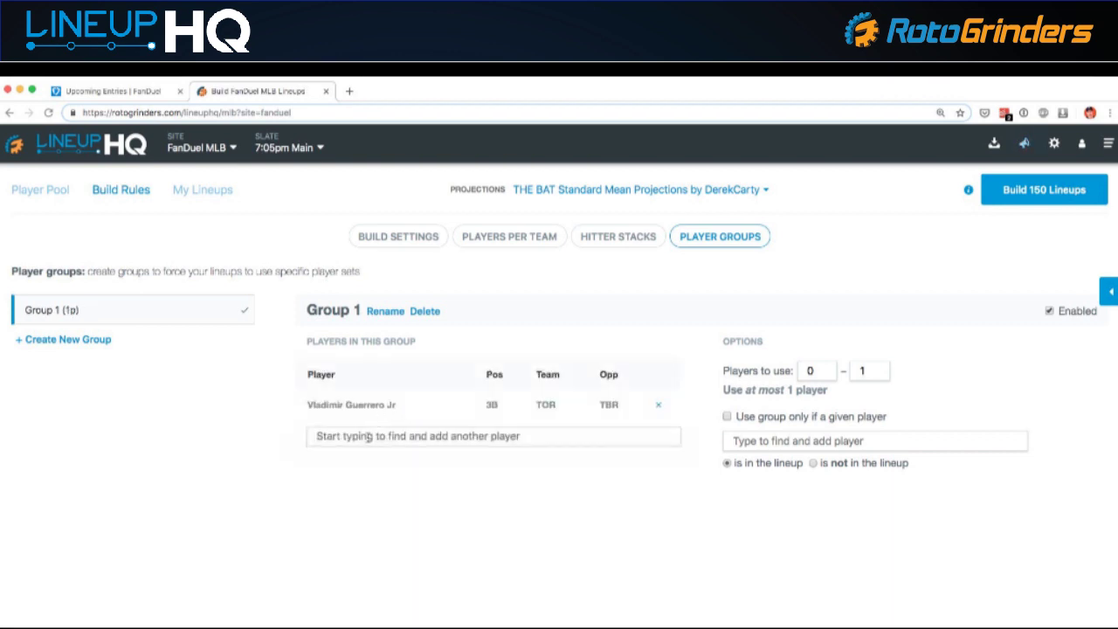
type("dozi")
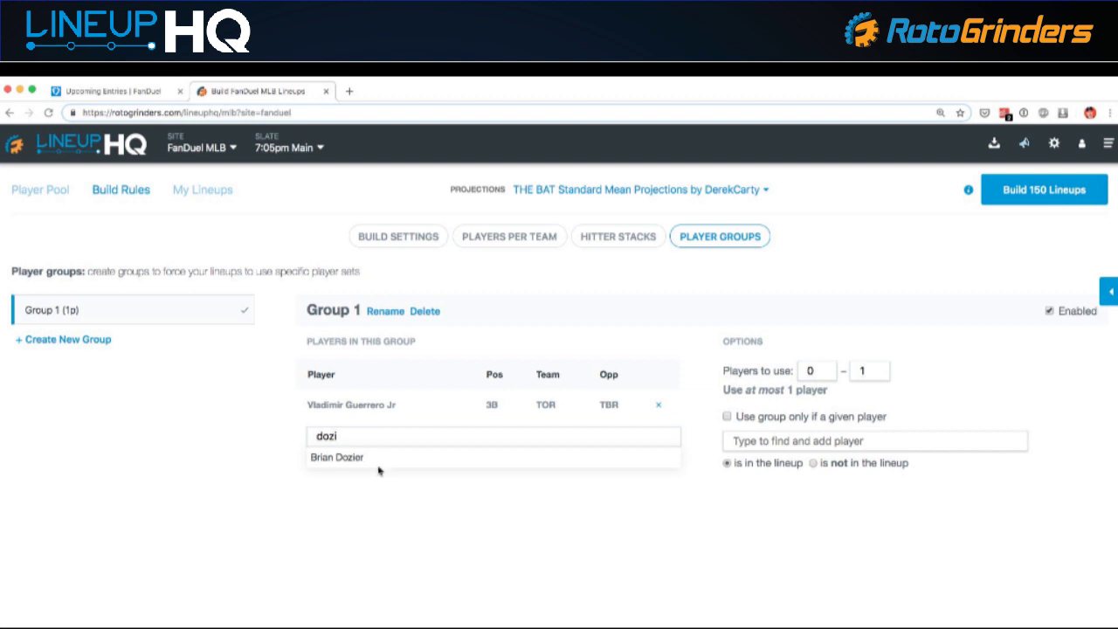
left_click(378, 458)
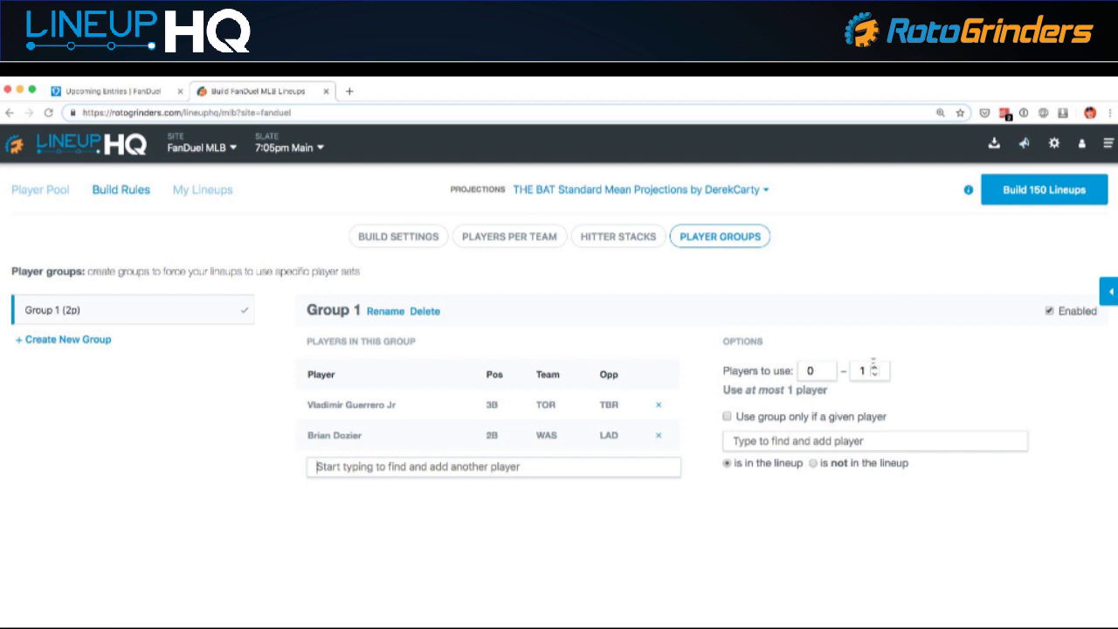
Set the group's number of players to use to a minimum of 1 and a maximum of 2
left_click(874, 366)
left_click(874, 374)
left_click(821, 367)
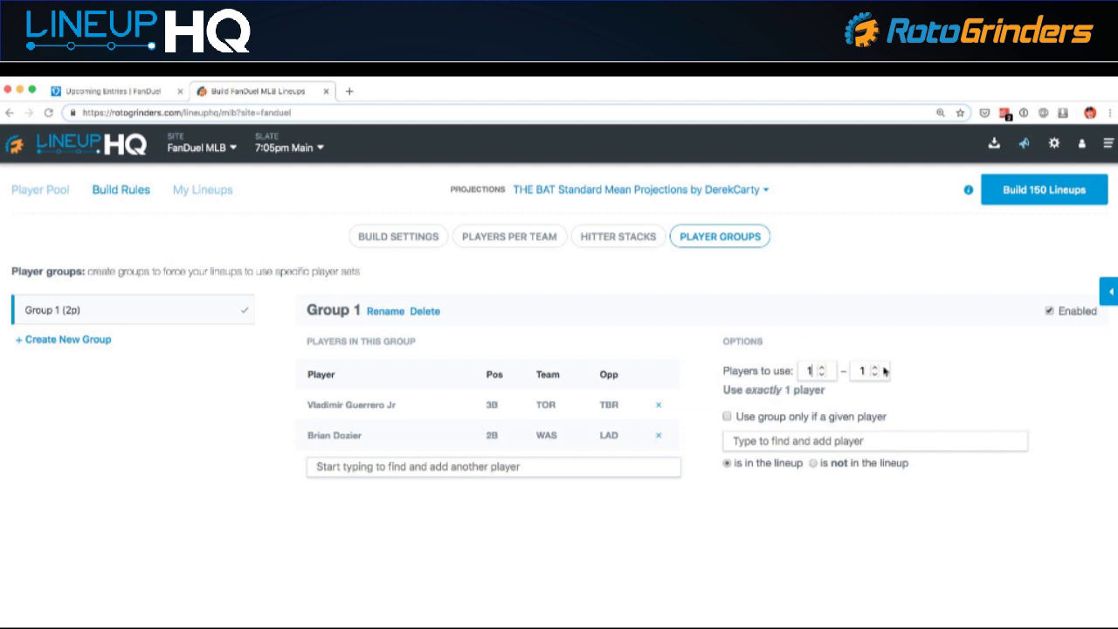
left_click(874, 367)
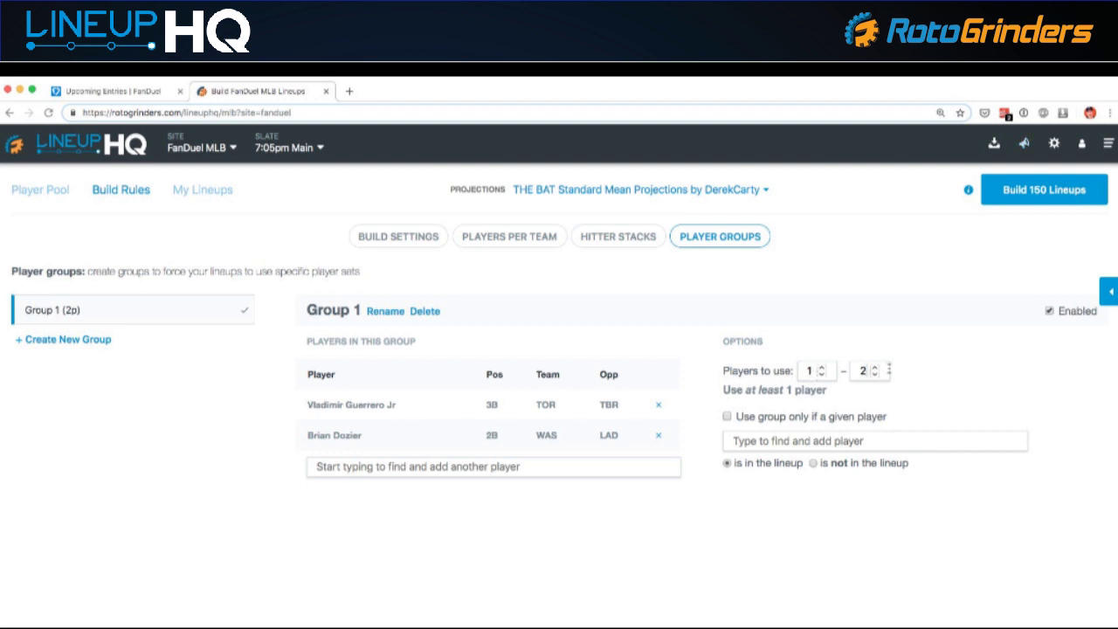
Set the group of Vladimir Guerrero Jr and Brian Dozier to use a minimum of 0 and a maximum of 1 player
left_click(875, 375)
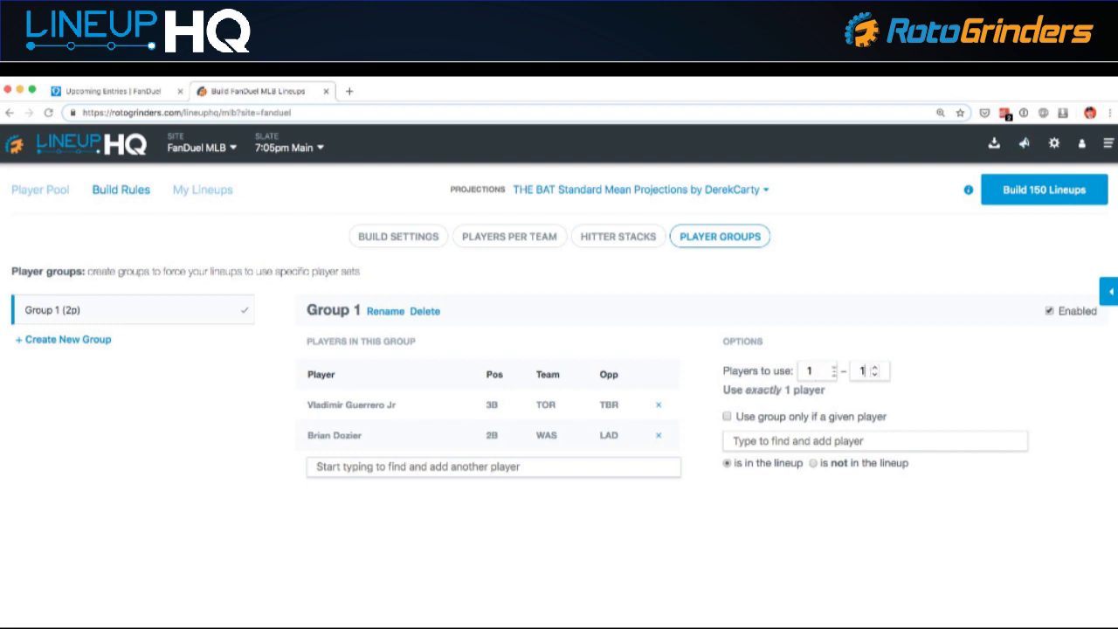
left_click(821, 374)
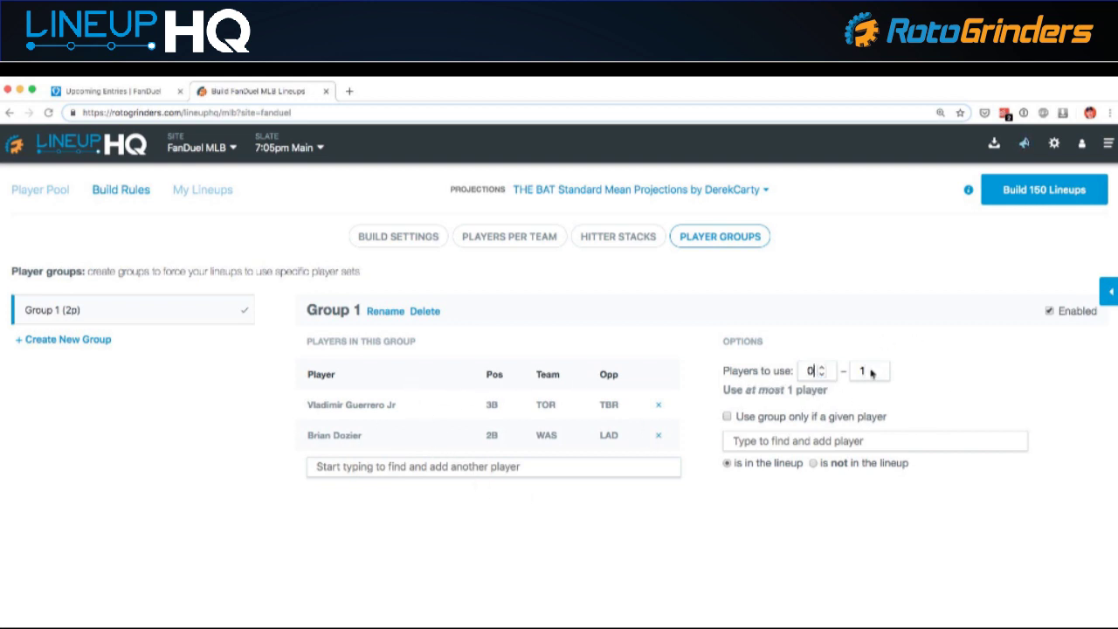
Create a second player group and add Kole Calhoun, Shohei Ohtani and Justin Upton to it
left_click(50, 346)
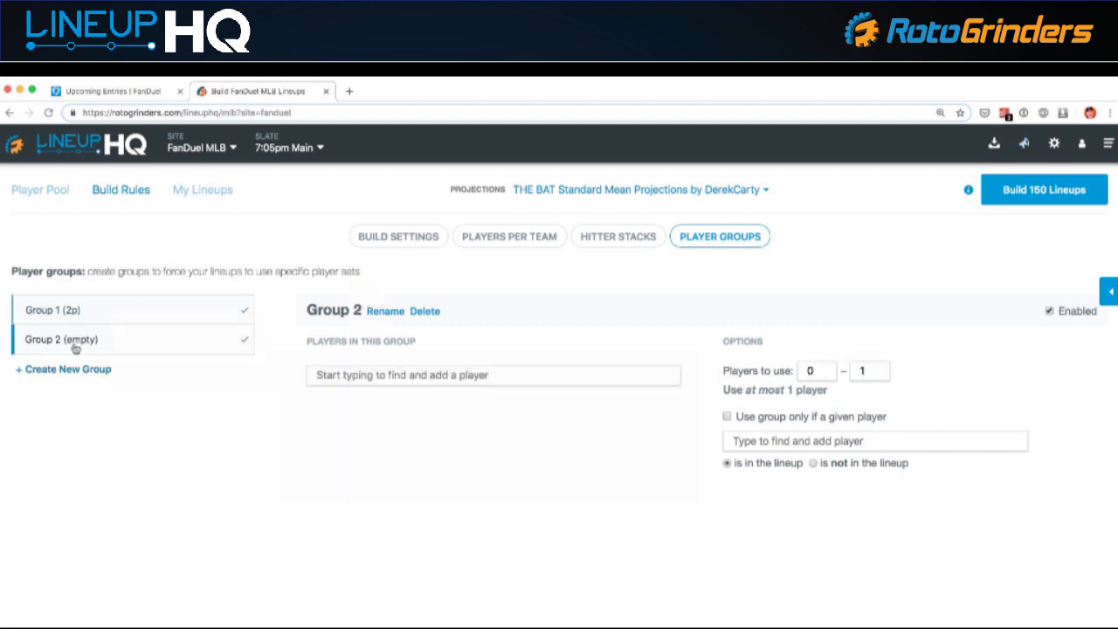
left_click(349, 374)
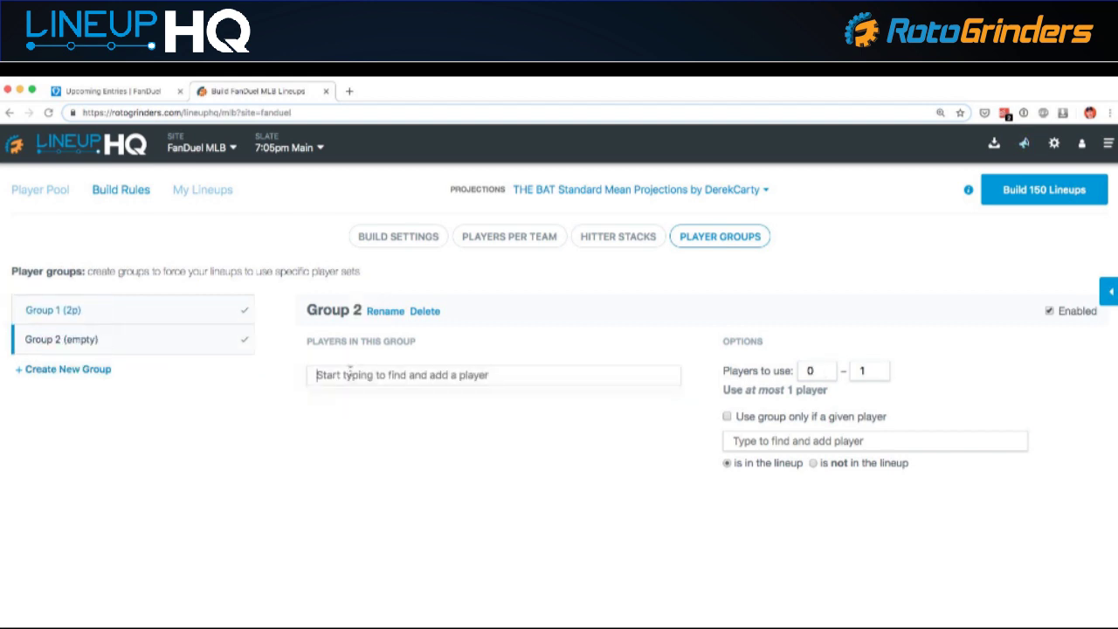
type("cal")
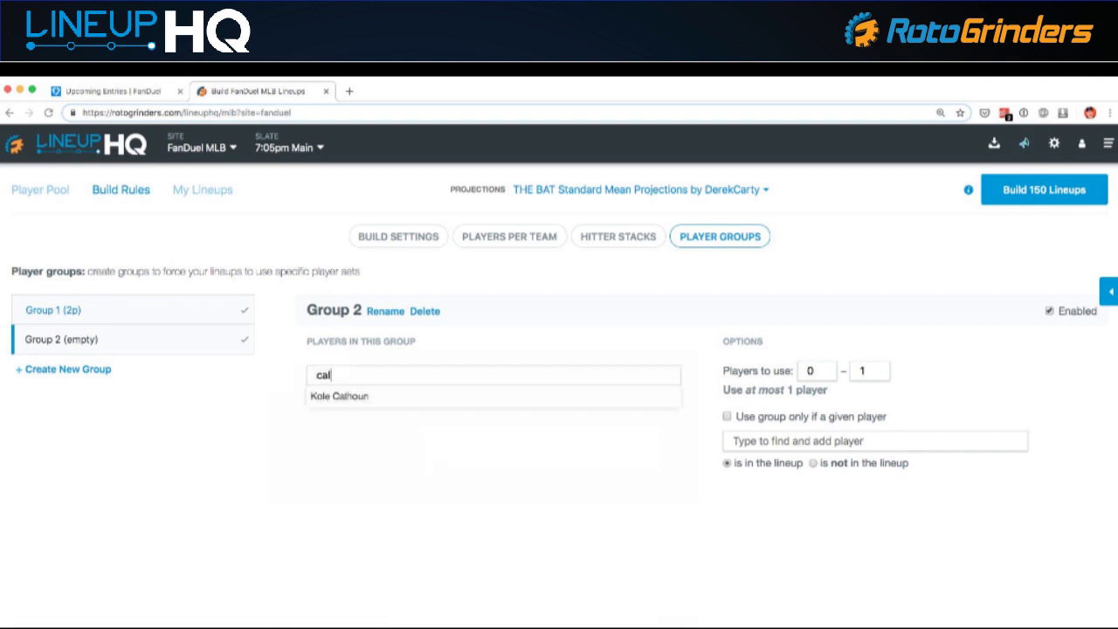
left_click(374, 398)
type("oht")
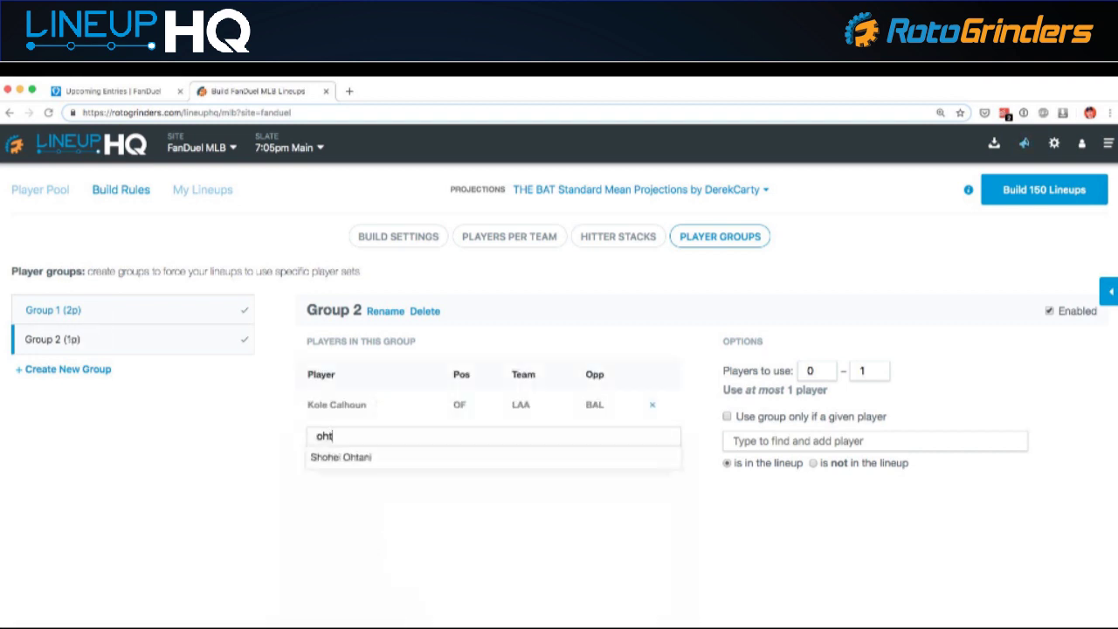
left_click(327, 456)
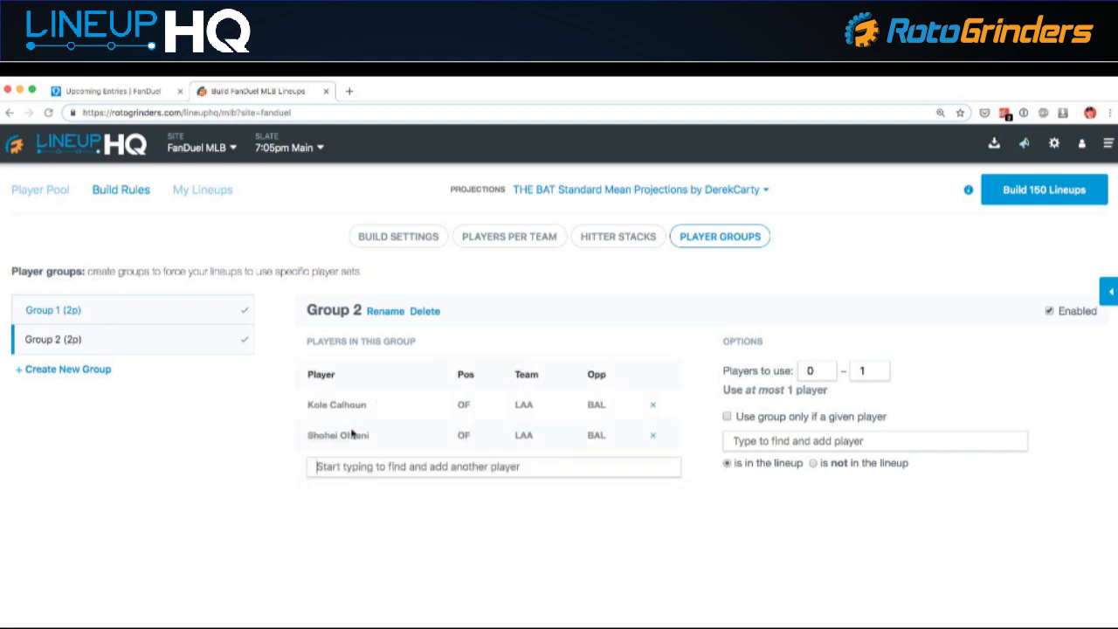
type("upt")
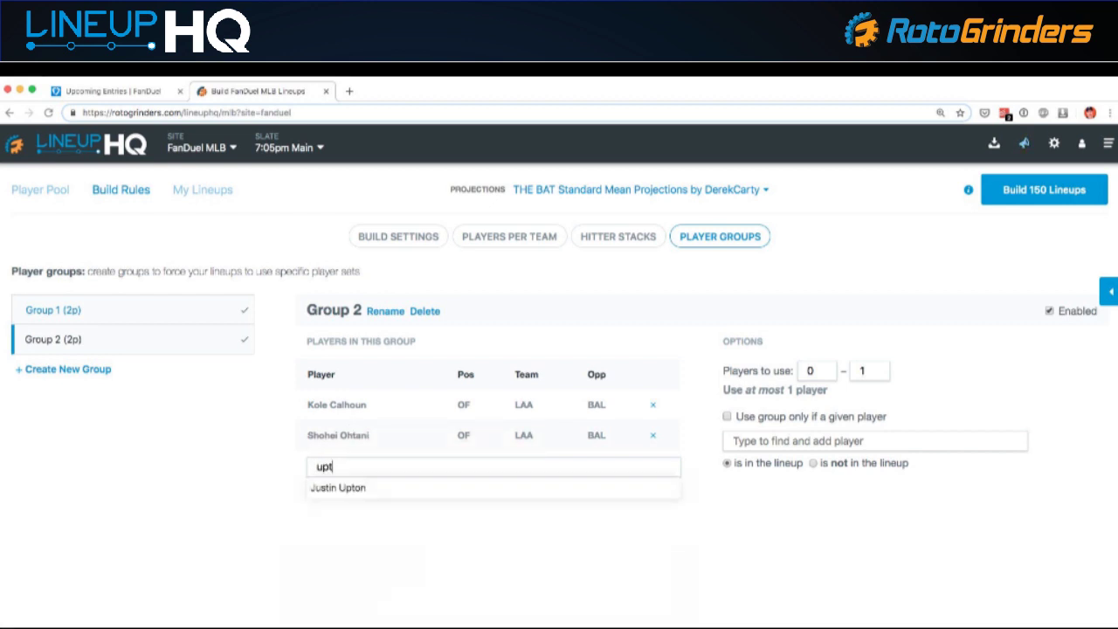
left_click(360, 487)
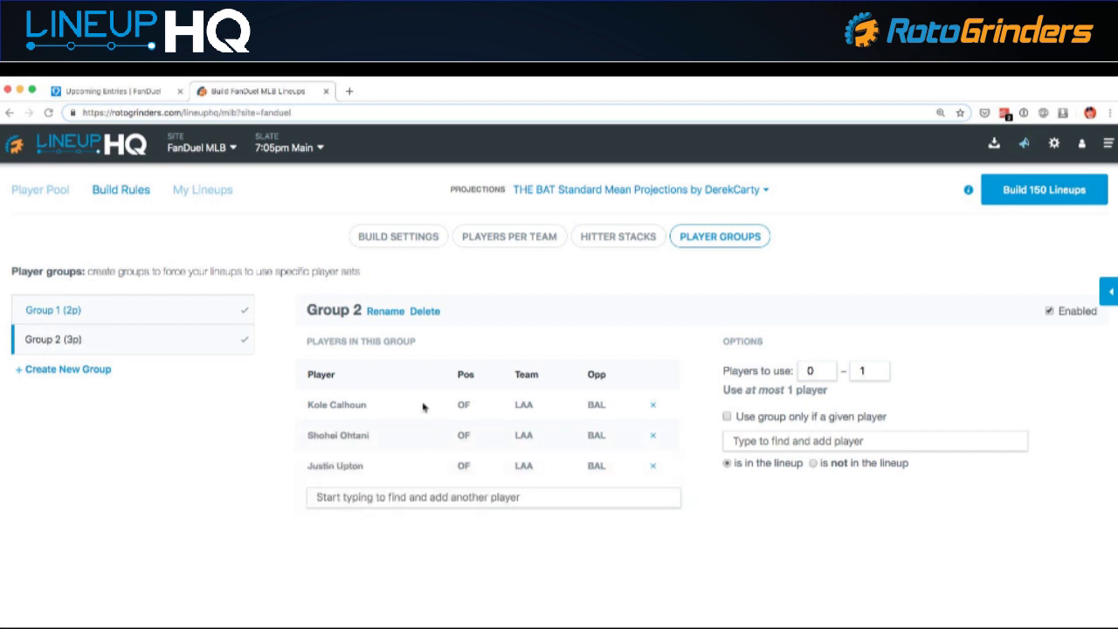
type("gdfg")
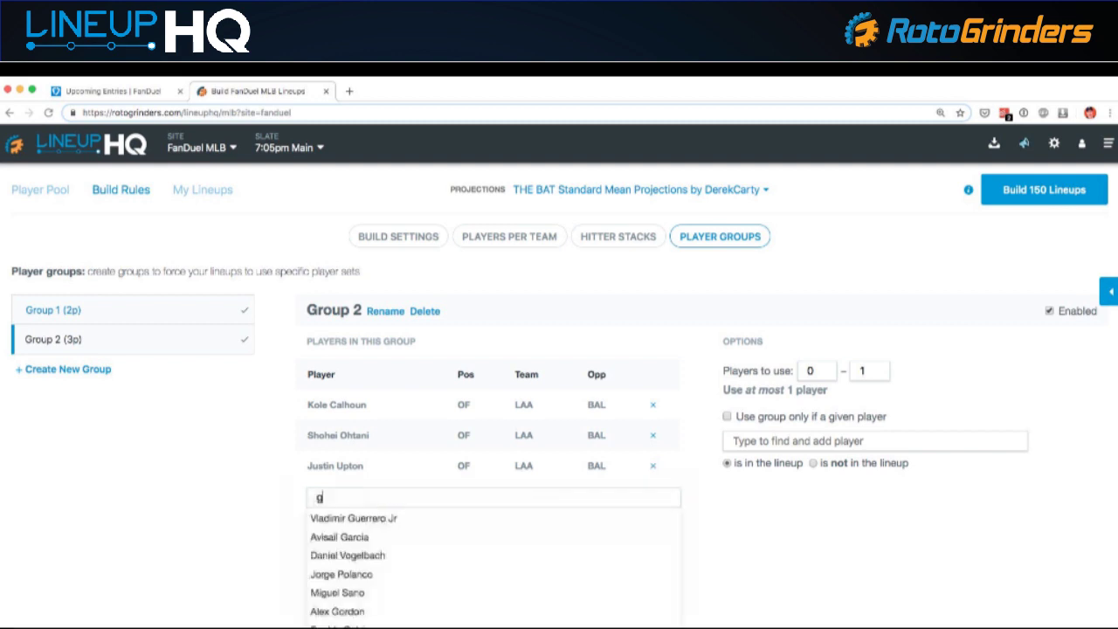
key("BackSpace")
key("BackSpace")
key("BackSpace")
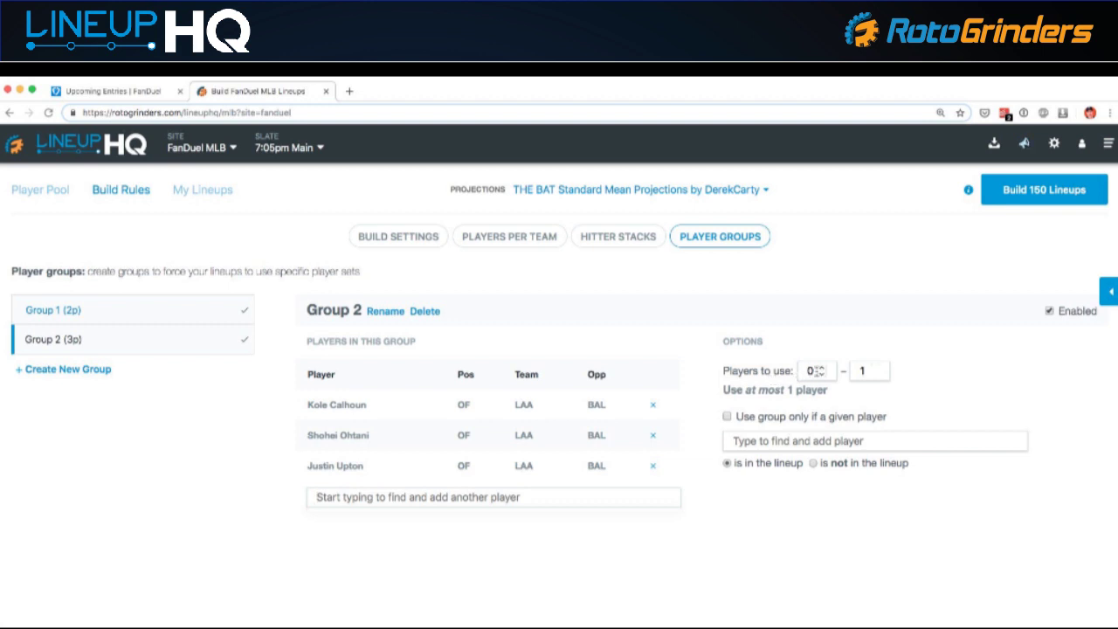
Set the second group's maximum number of players to use to 2, and compare its settings with the first group
left_click(874, 370)
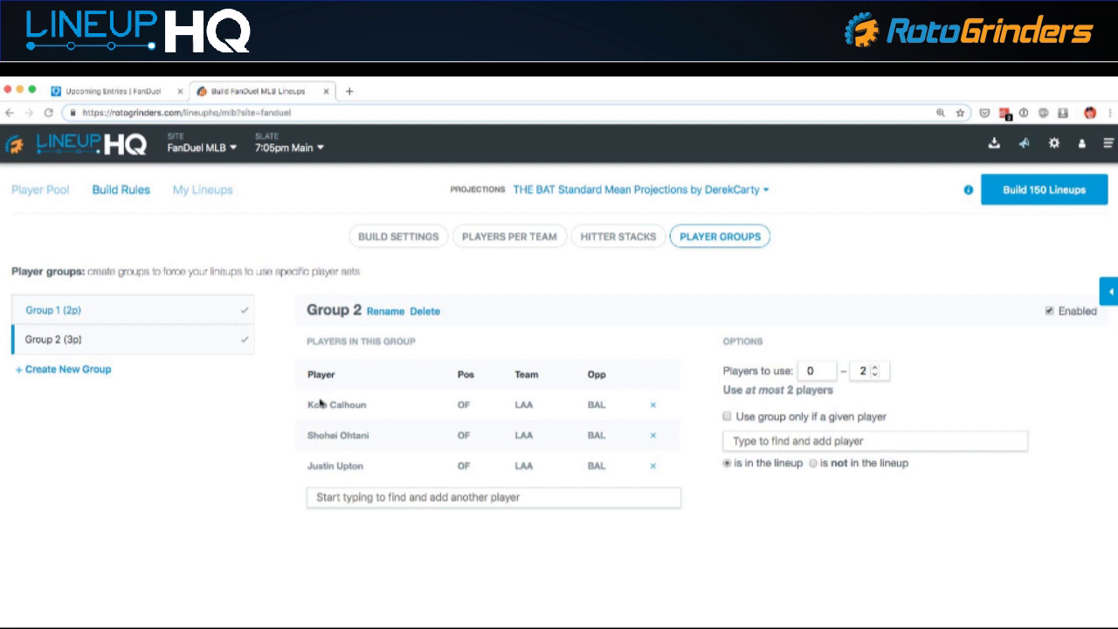
left_click_drag(452, 473, 422, 405)
left_click(256, 456)
left_click(145, 315)
left_click(148, 340)
left_click(174, 310)
left_click(160, 341)
left_click(150, 316)
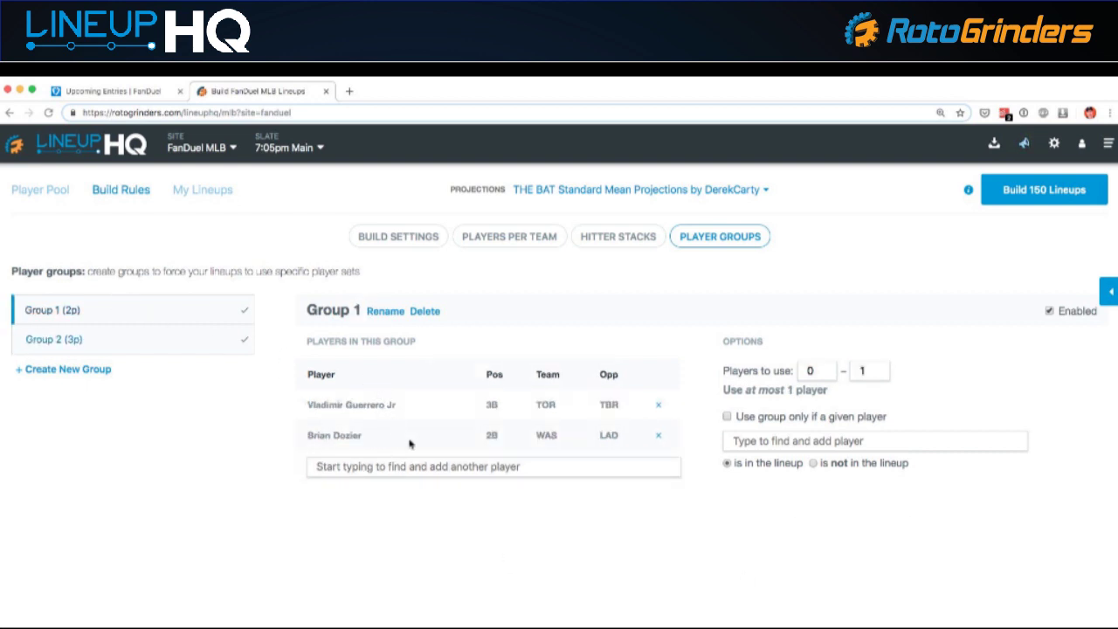
Go to the generated lineups and build a new set of 150 lineups with the player groups applied
left_click(44, 191)
left_click(114, 194)
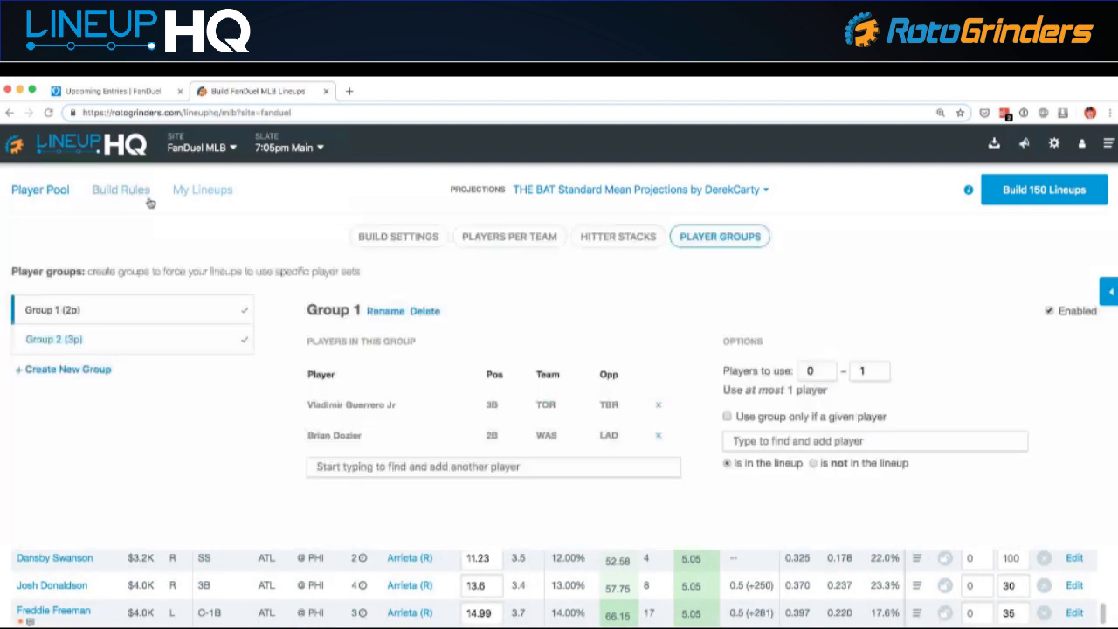
left_click(201, 191)
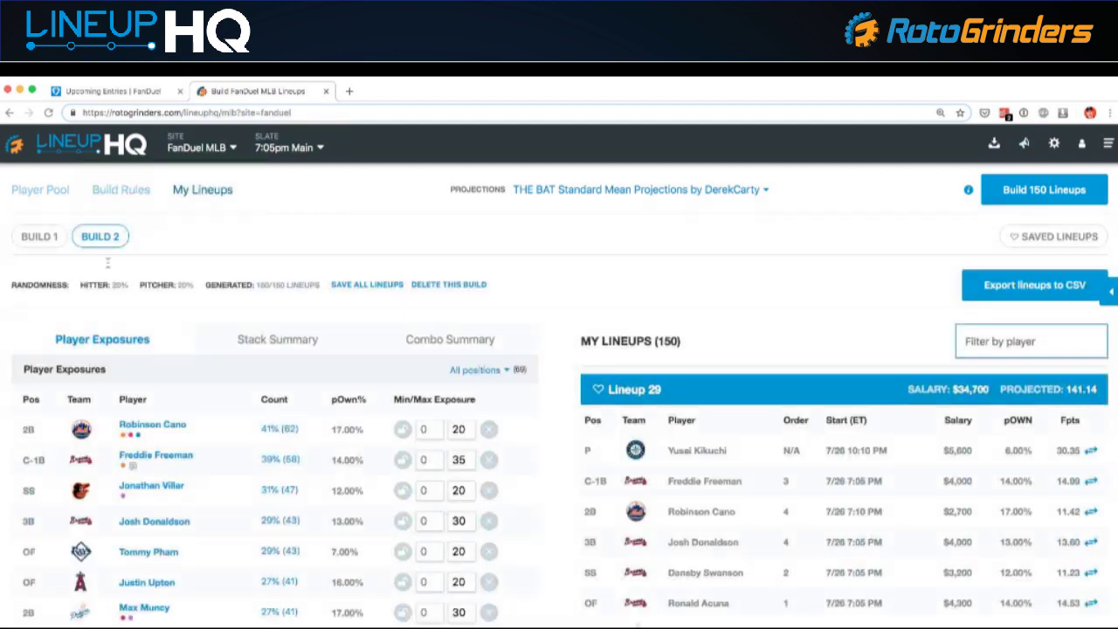
left_click(1051, 197)
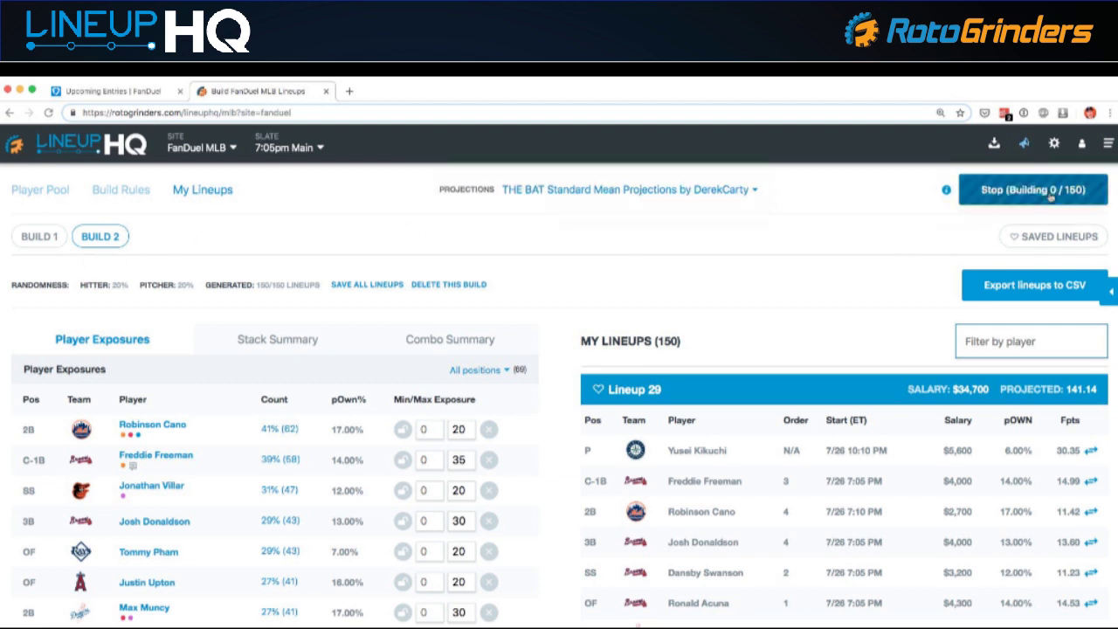
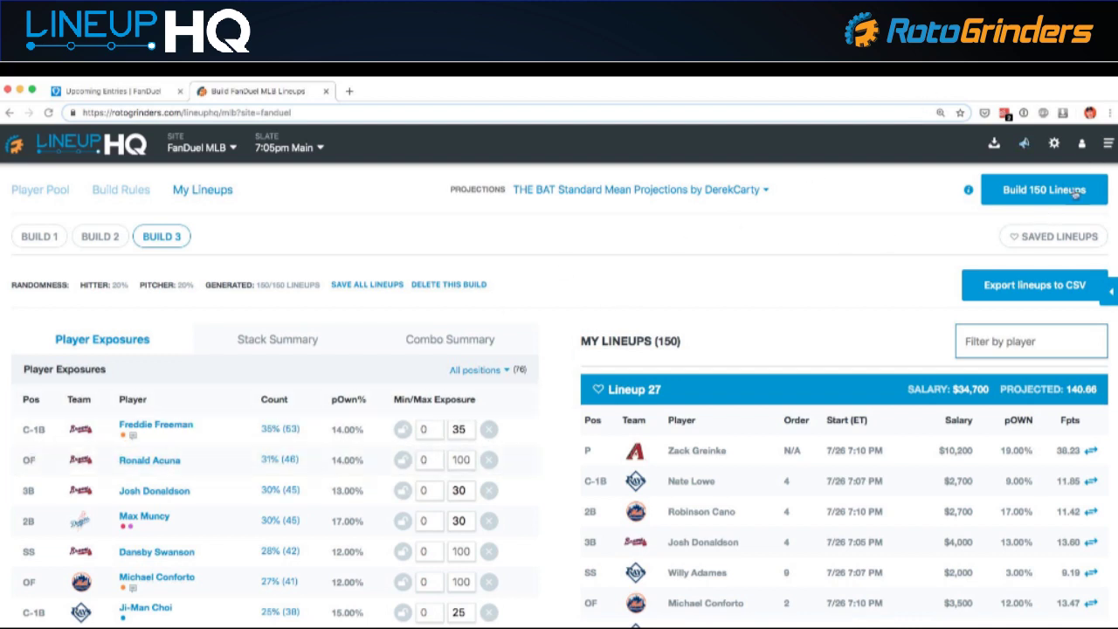
Examine the player exposures and individual lineups of the new build
scroll(154, 394, "down", 1)
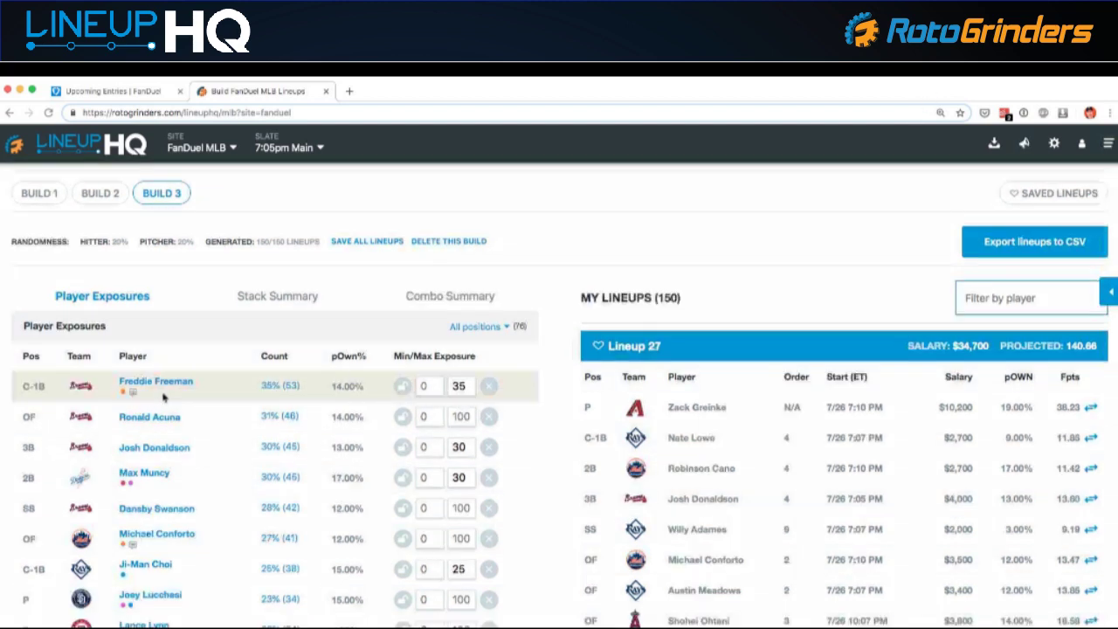
scroll(140, 375, "down", 1)
scroll(103, 367, "down", 1)
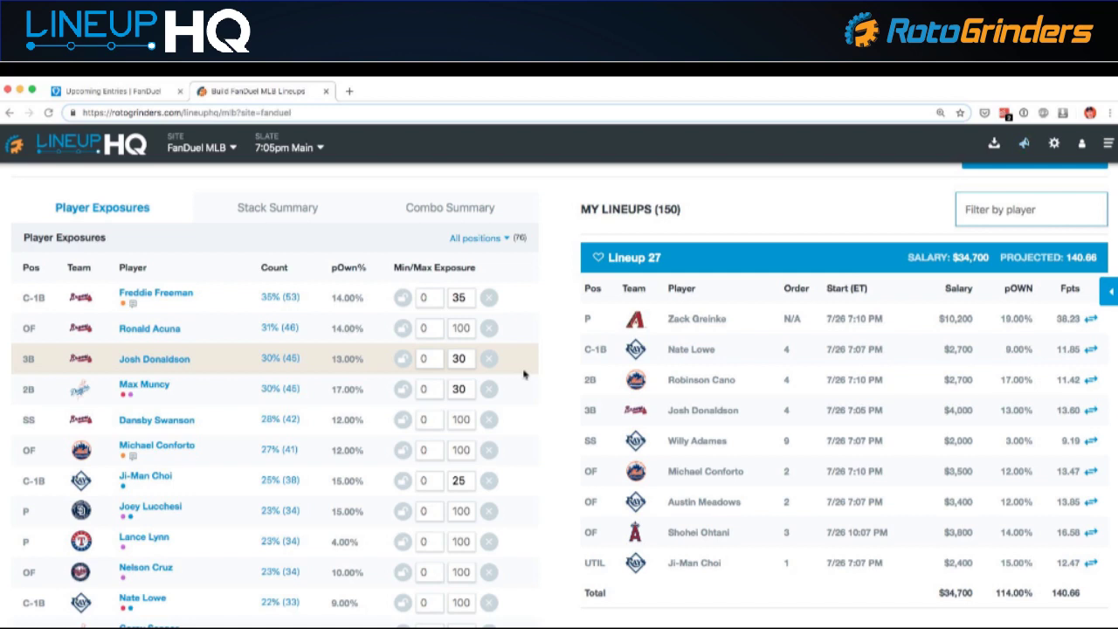
scroll(678, 251, "down", 2)
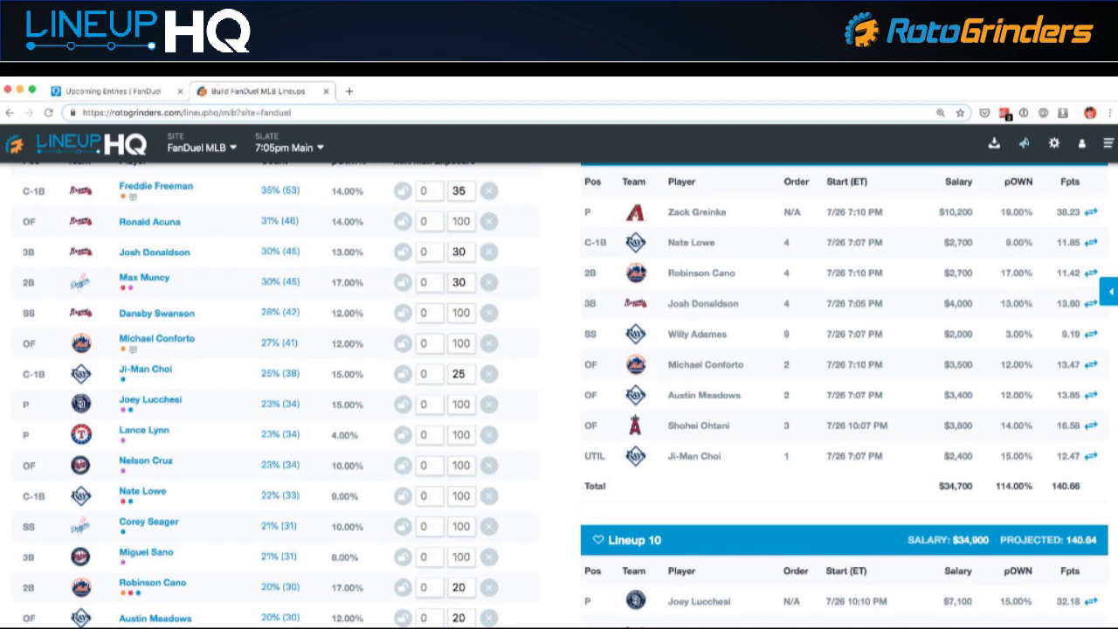
scroll(710, 359, "up", 1)
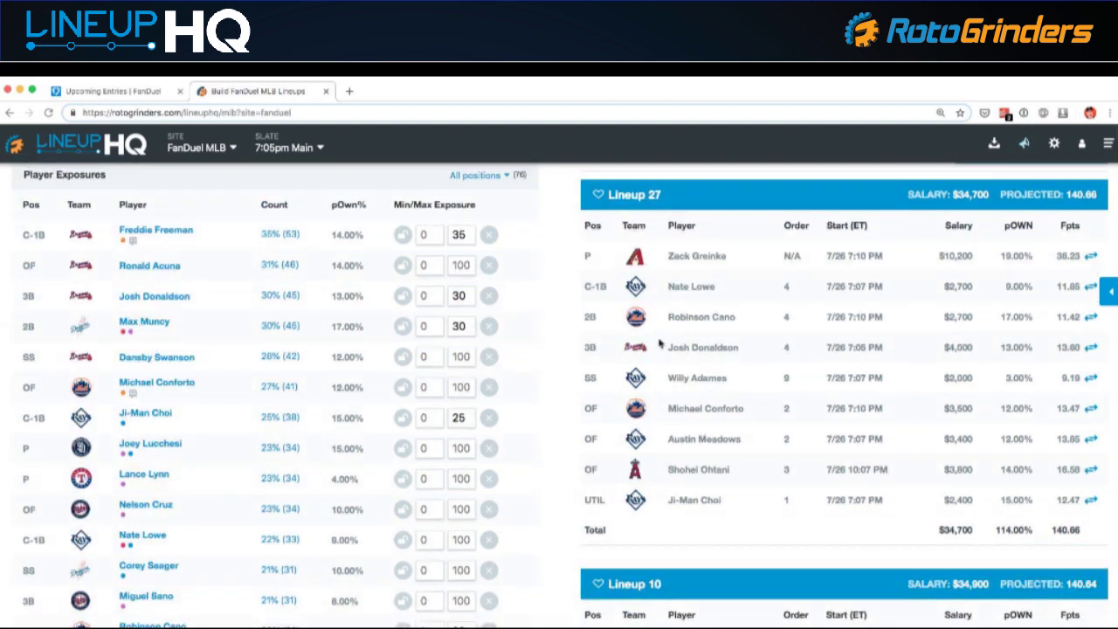
scroll(741, 339, "down", 2)
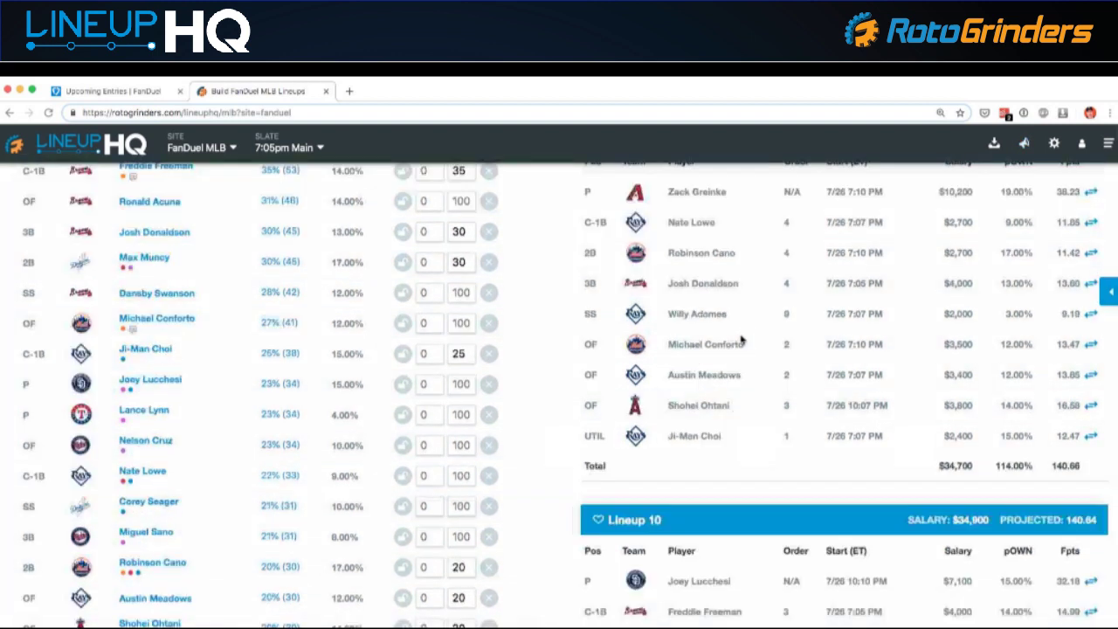
scroll(741, 339, "down", 6)
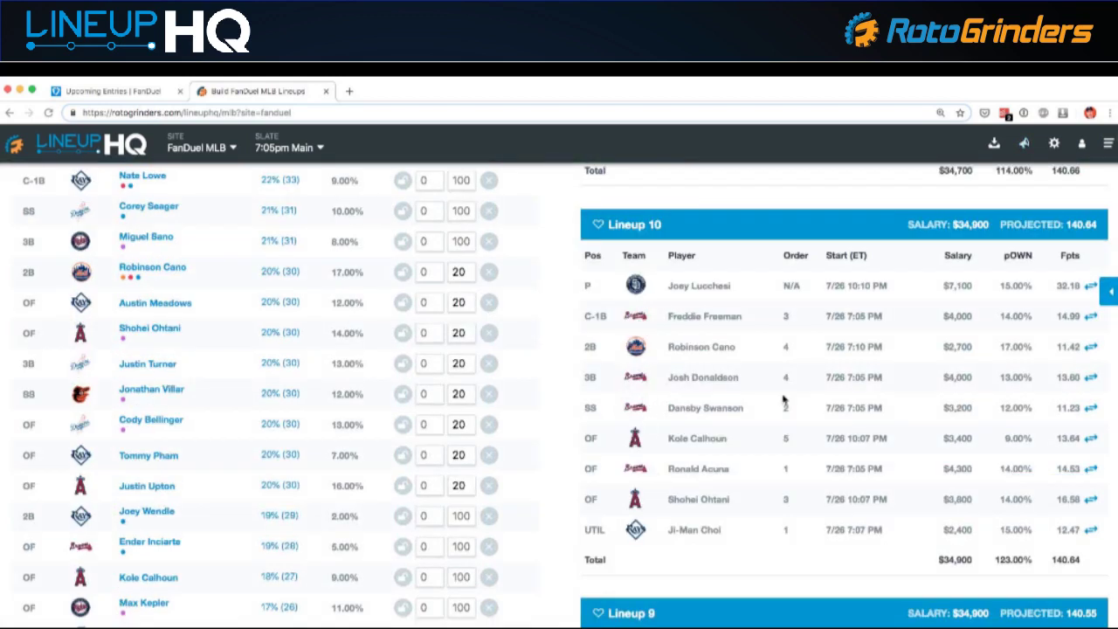
scroll(783, 394, "down", 15)
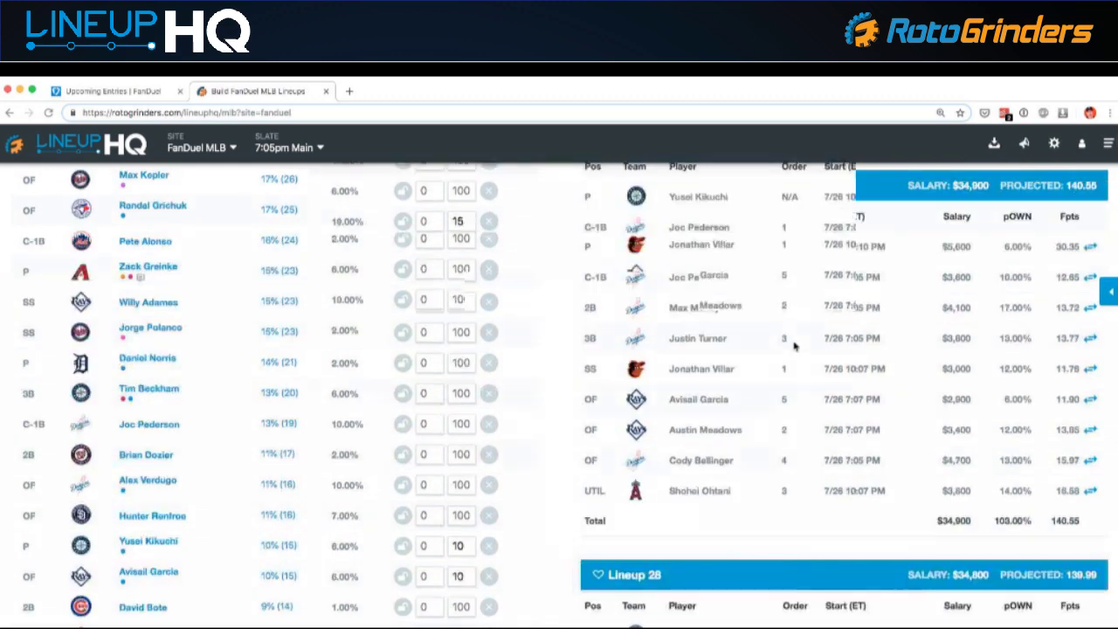
scroll(793, 346, "down", 2)
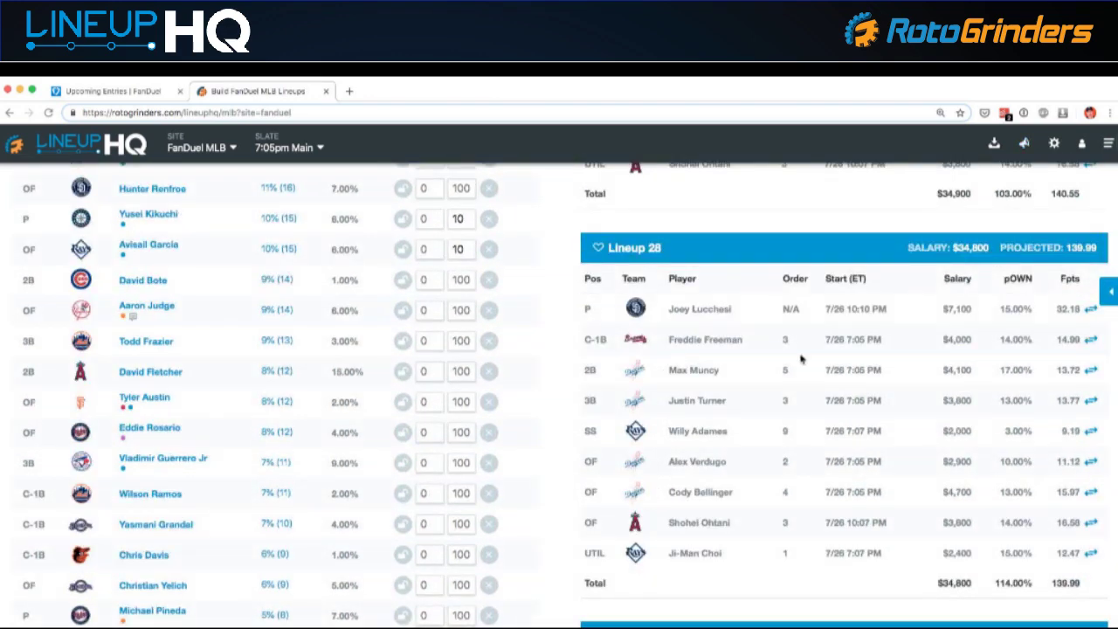
scroll(801, 358, "down", 4)
scroll(801, 358, "down", 2)
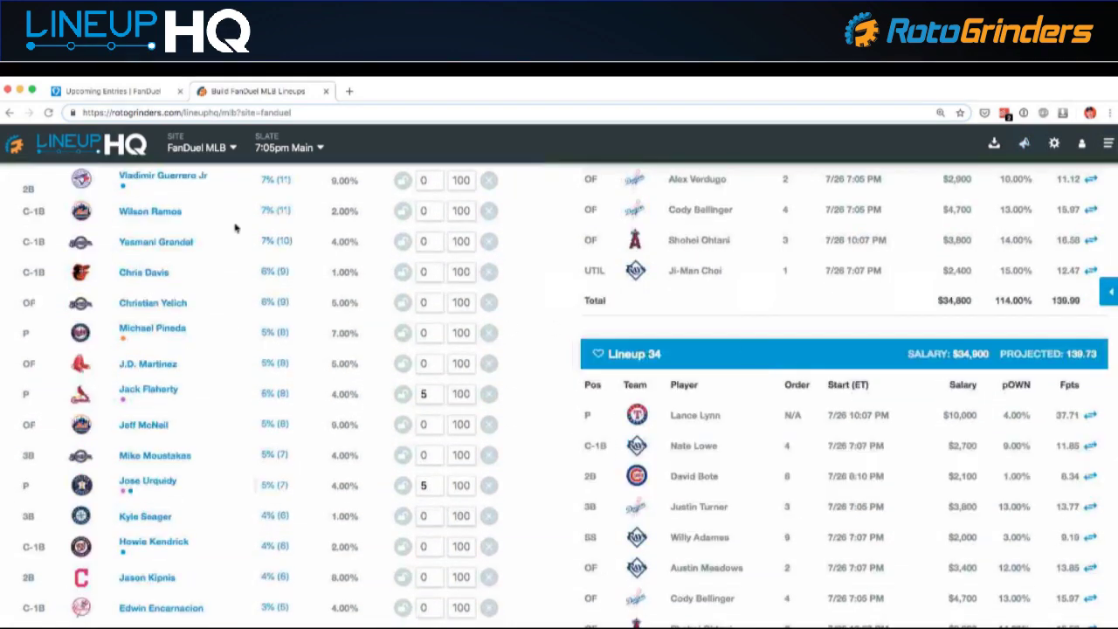
scroll(96, 194, "up", 10)
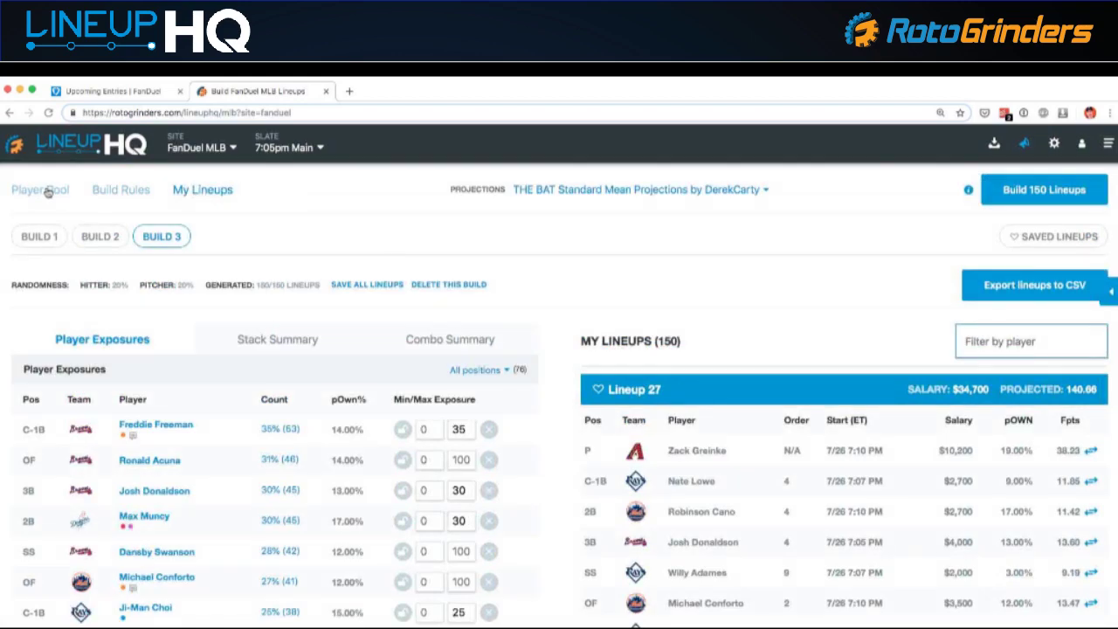
Examine the players-per-team limits and the hitter stack rules in the build rules, and return to the generated lineups
left_click(41, 190)
left_click(120, 190)
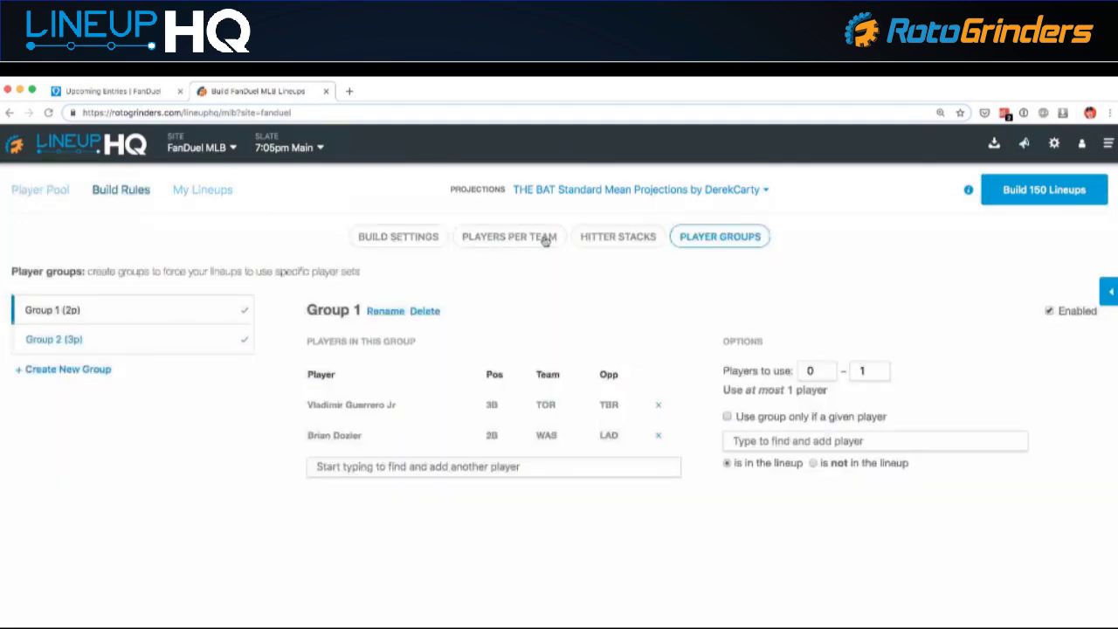
left_click(495, 238)
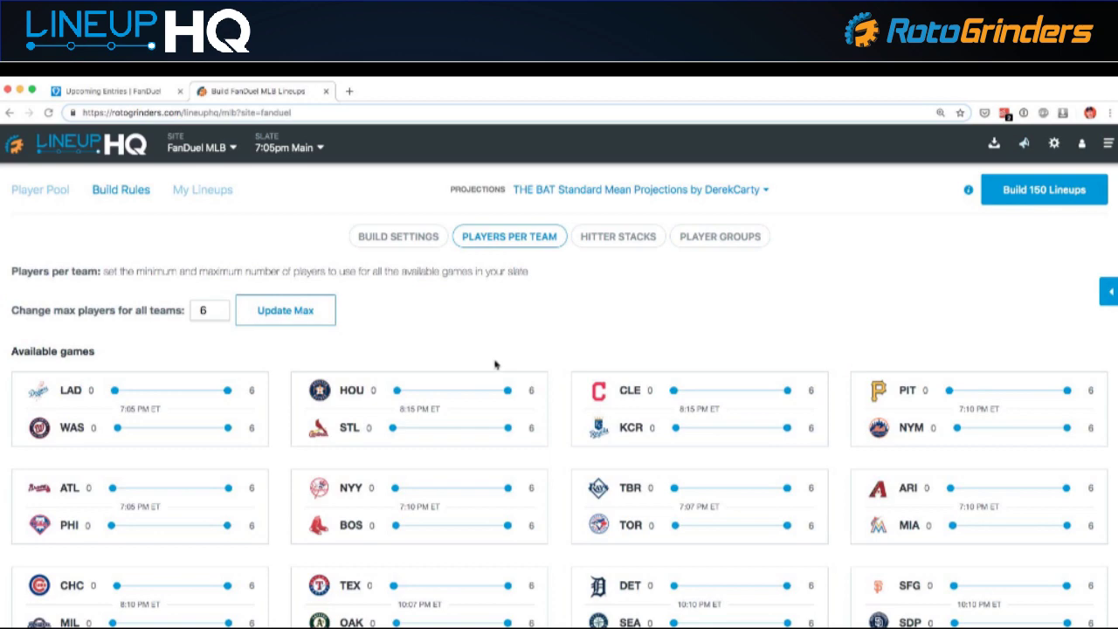
scroll(509, 383, "down", 3)
scroll(512, 381, "up", 3)
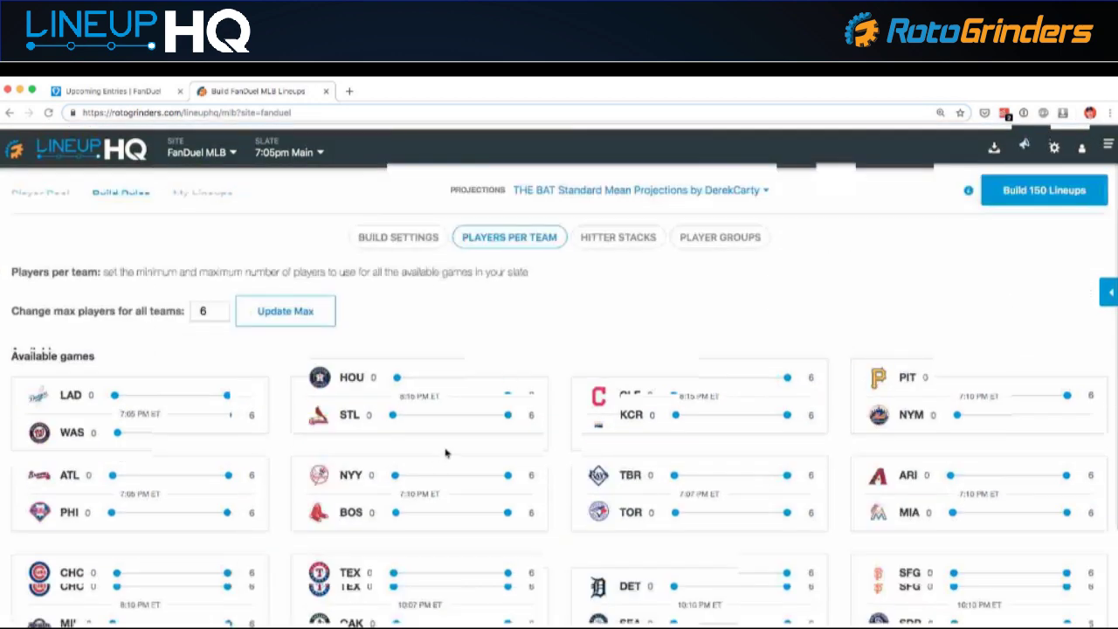
left_click(618, 236)
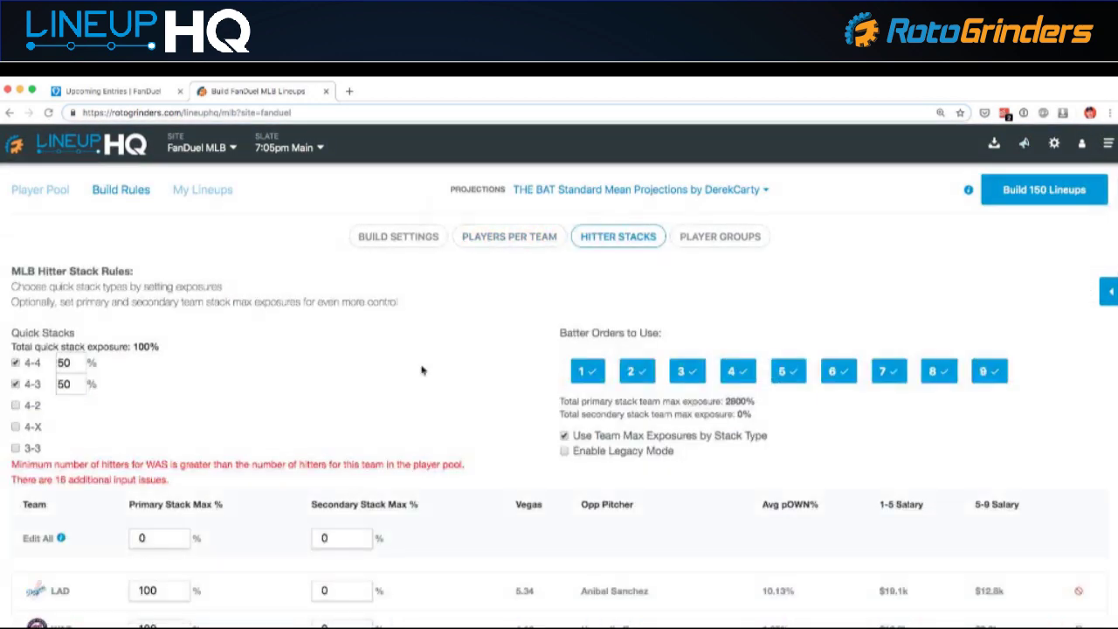
scroll(422, 370, "down", 2)
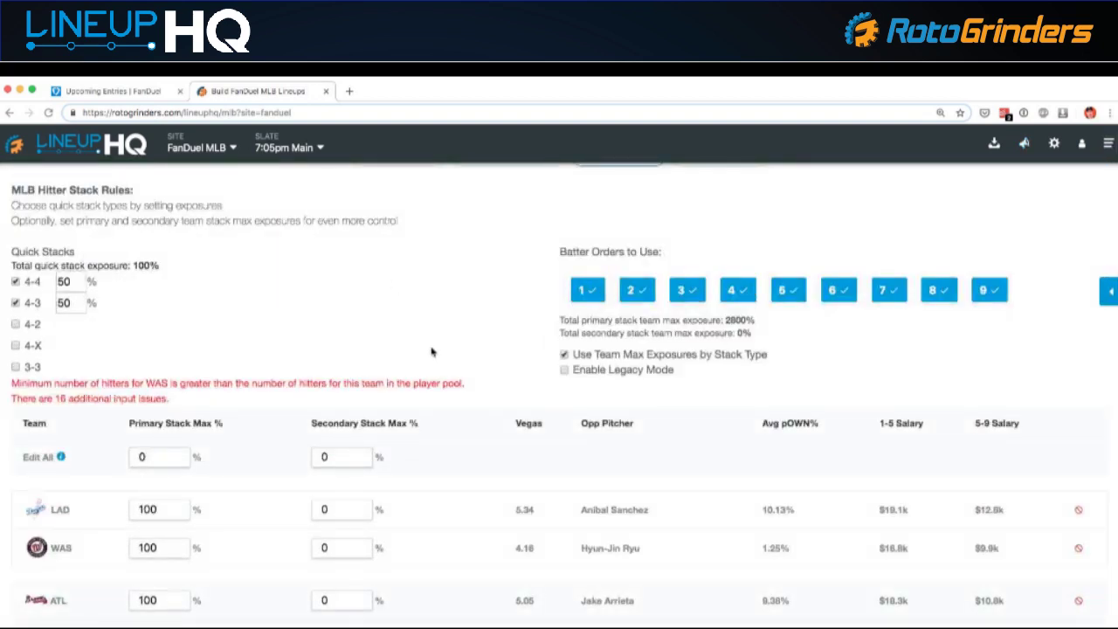
scroll(431, 352, "down", 1)
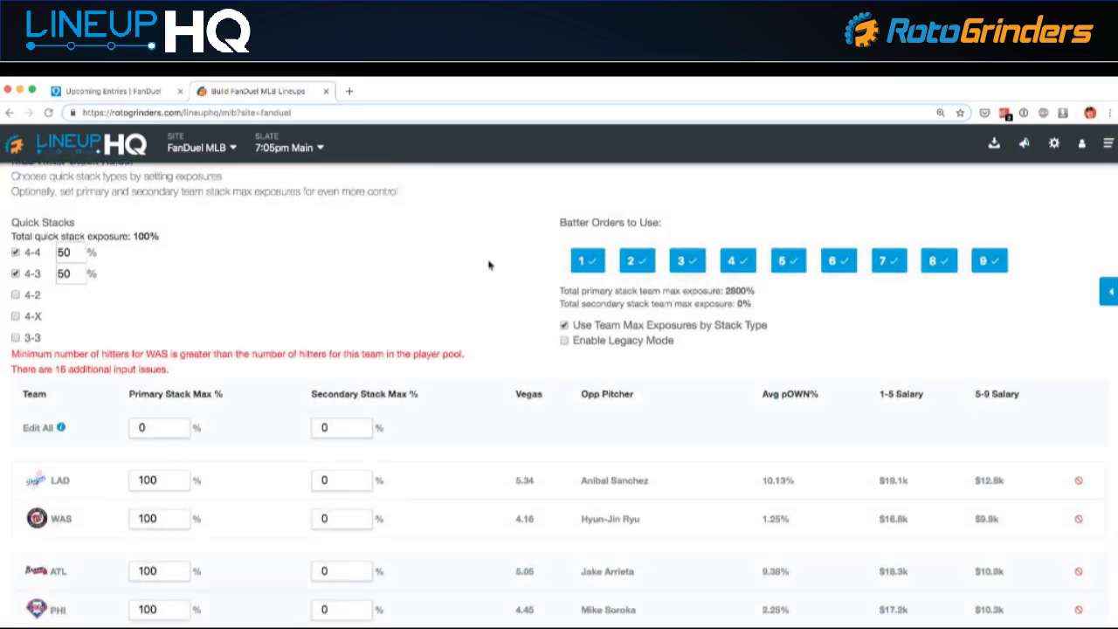
scroll(492, 268, "down", 5)
scroll(491, 267, "up", 10)
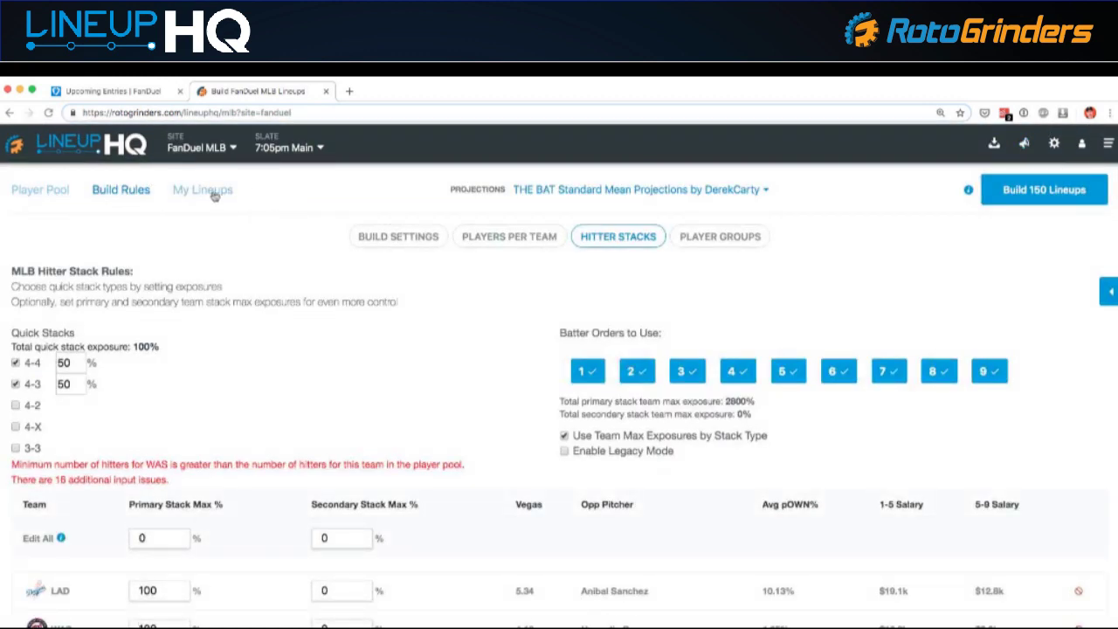
left_click(213, 194)
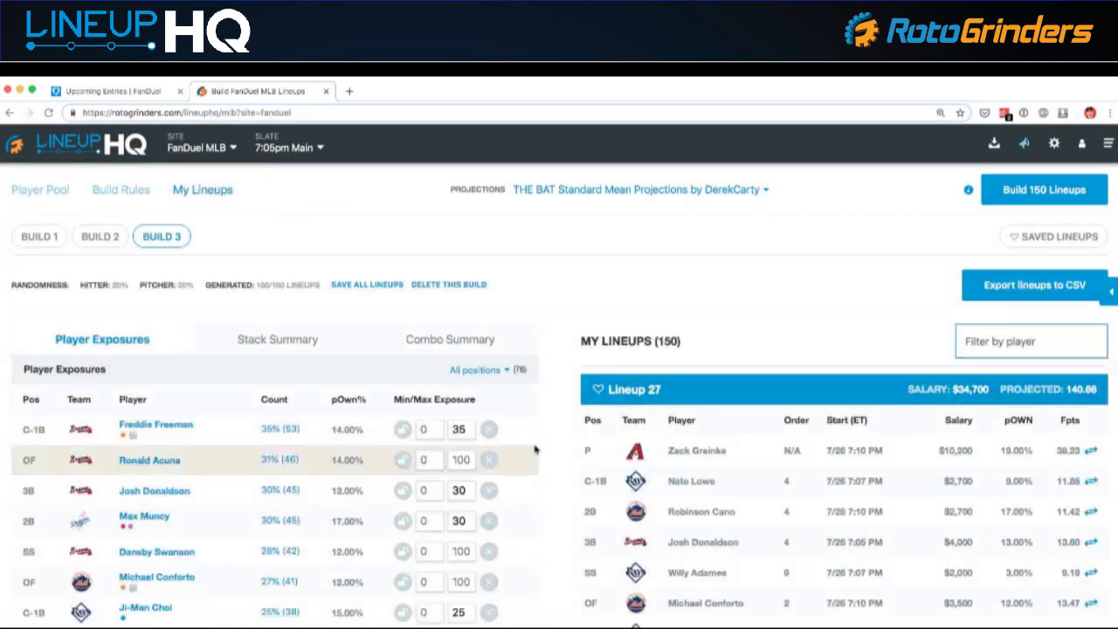
Add the excluded hitters Juan Soto, Victor Robles and Anthony Rendon back to the player pool
left_click(41, 198)
scroll(533, 447, "down", 1)
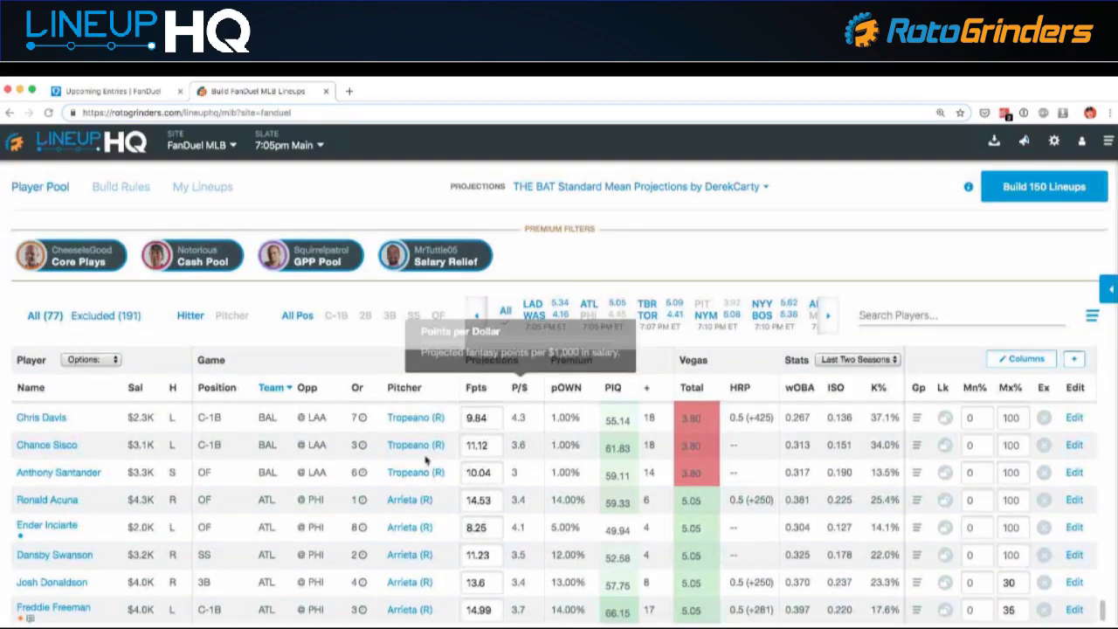
scroll(487, 522, "up", 2)
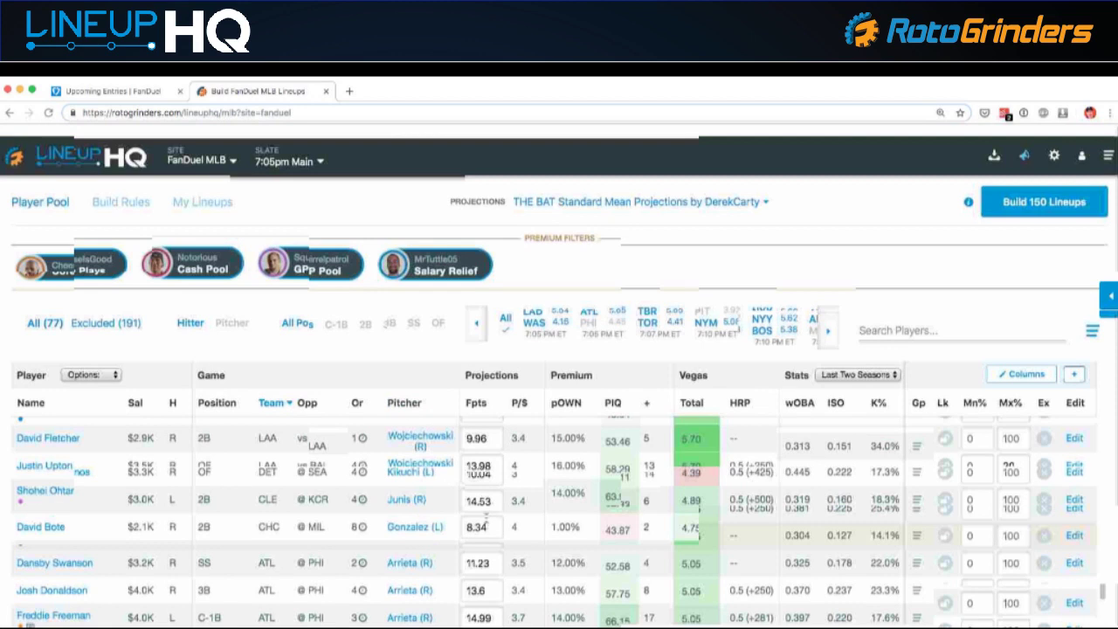
scroll(307, 456, "up", 15)
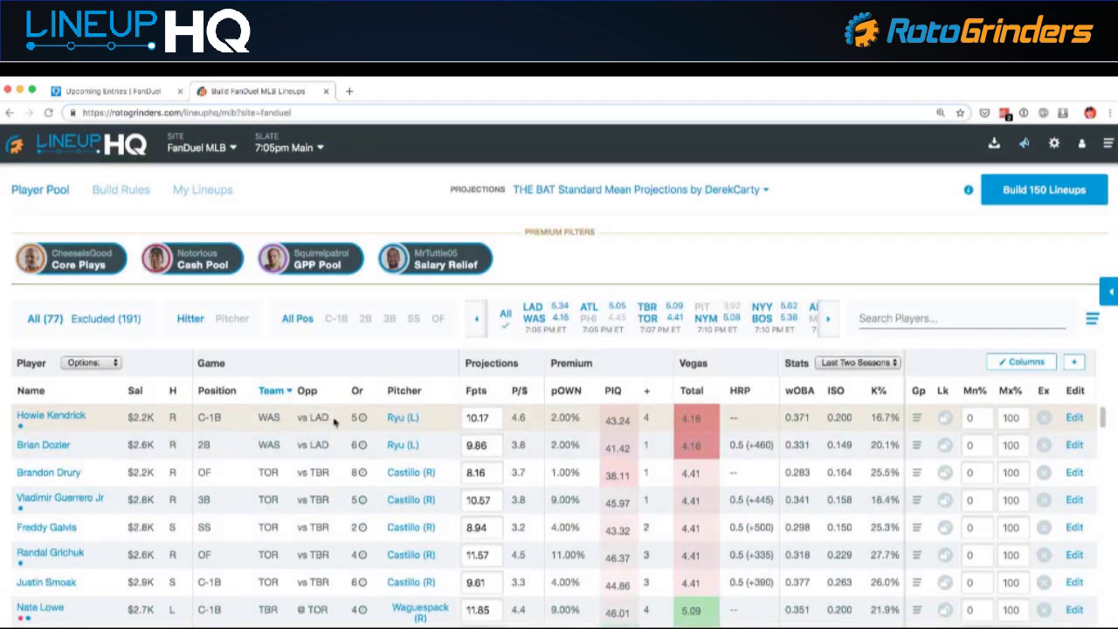
left_click(98, 320)
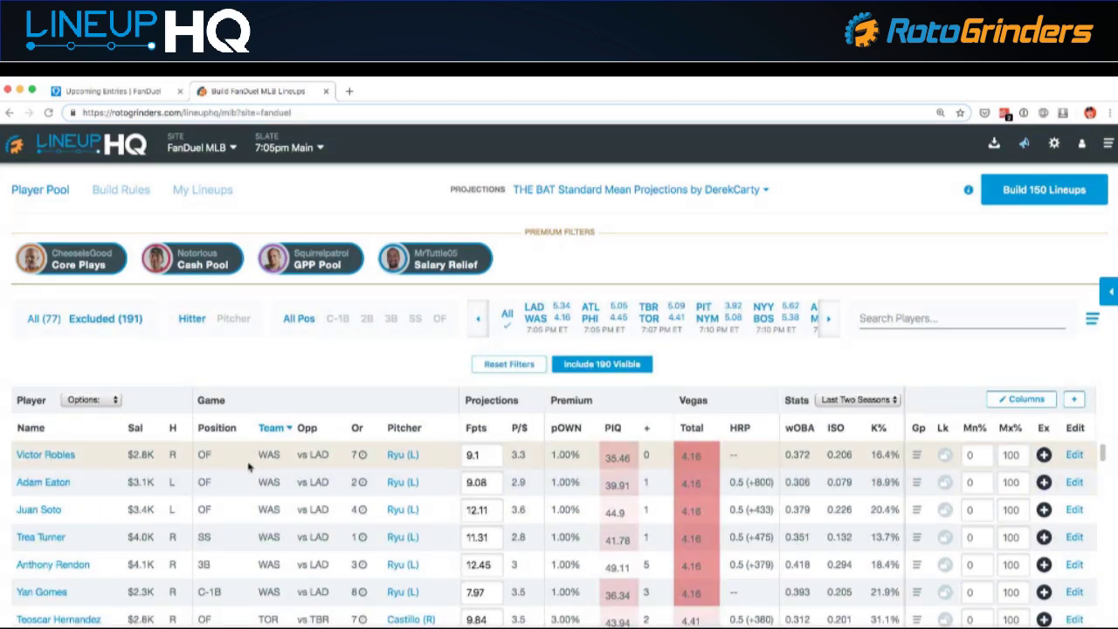
left_click(1045, 510)
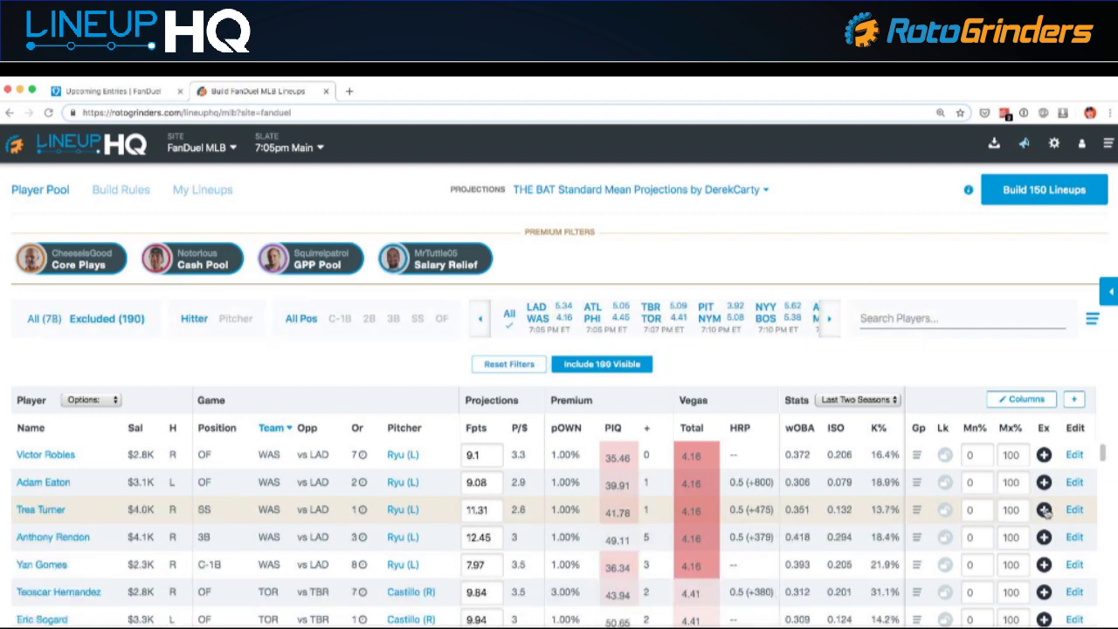
left_click(1043, 454)
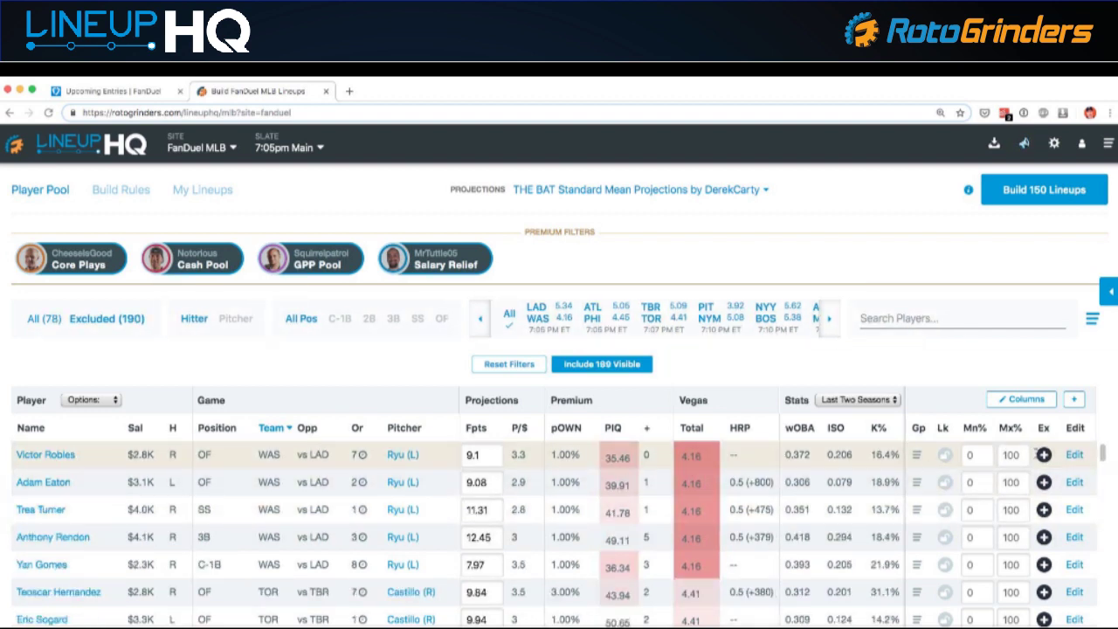
left_click(1043, 509)
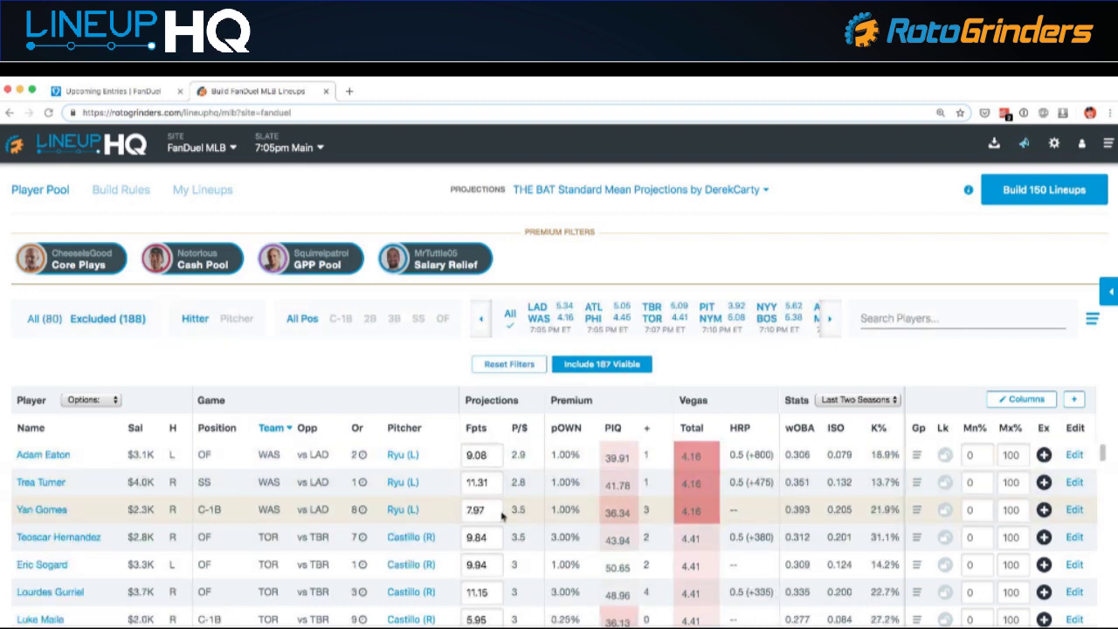
Check the hitter stack rules, return to the generated lineups and filter the player exposures to pitchers
left_click(122, 192)
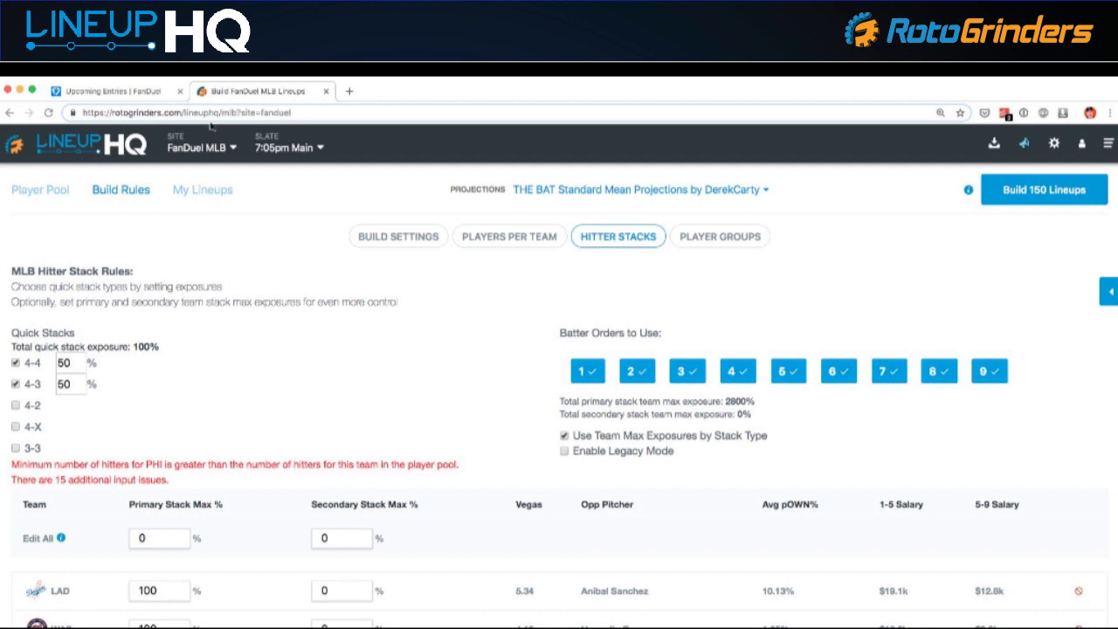
left_click(202, 191)
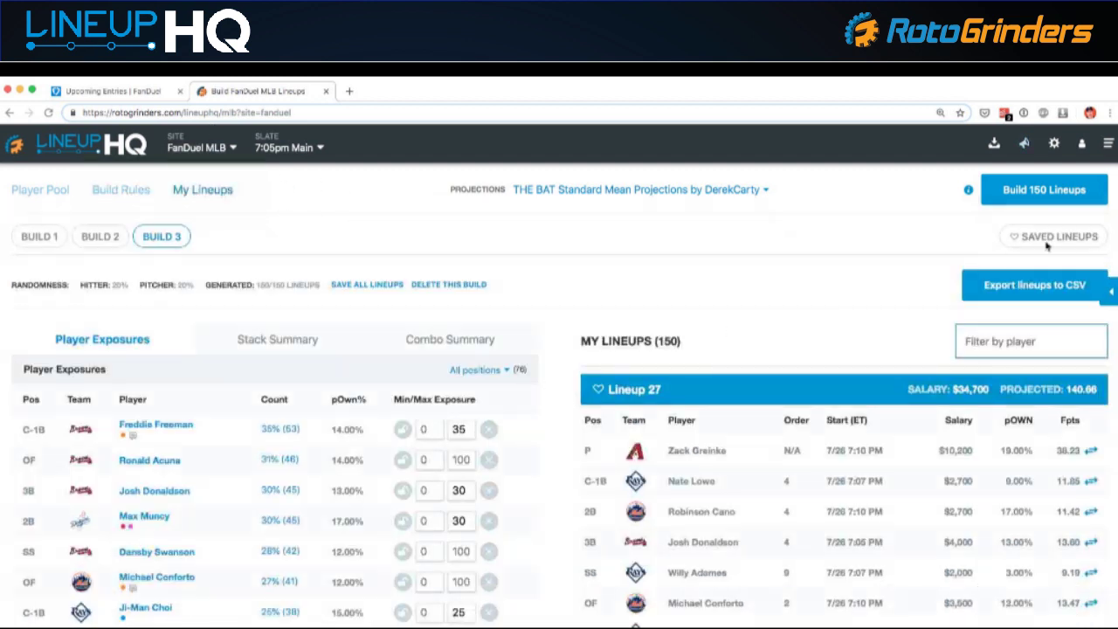
scroll(540, 321, "down", 3)
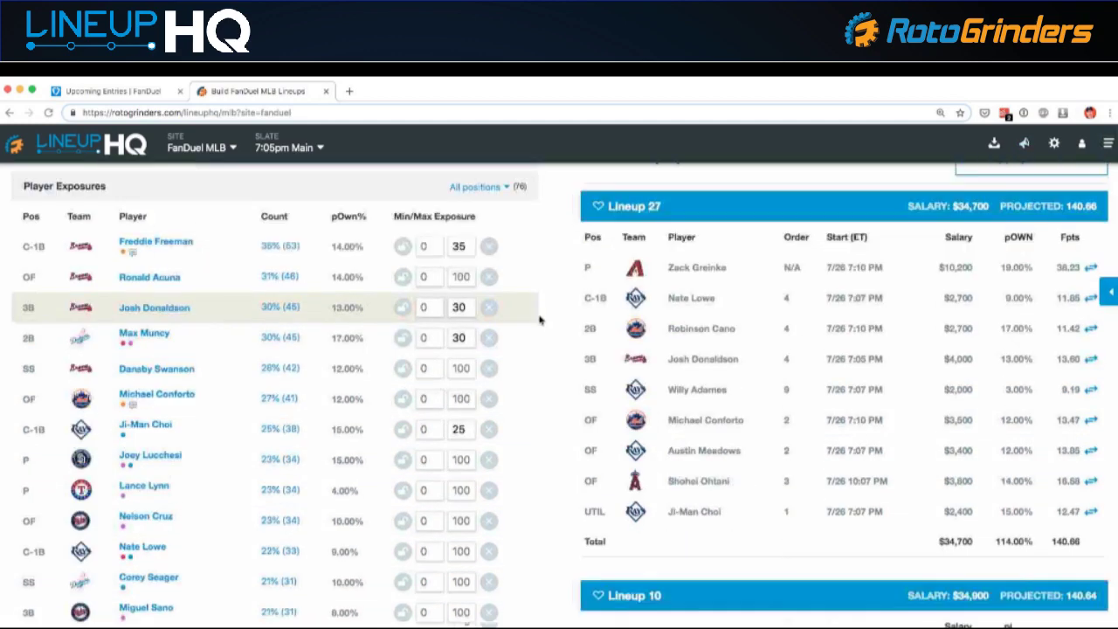
scroll(534, 310, "down", 1)
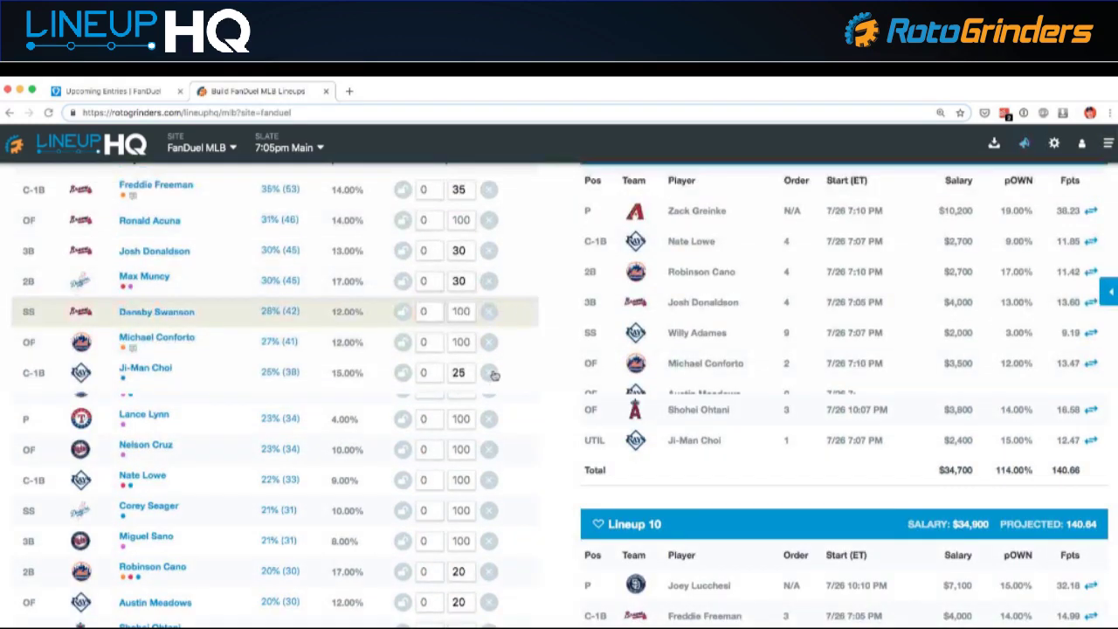
scroll(494, 375, "up", 4)
left_click(493, 371)
left_click(480, 411)
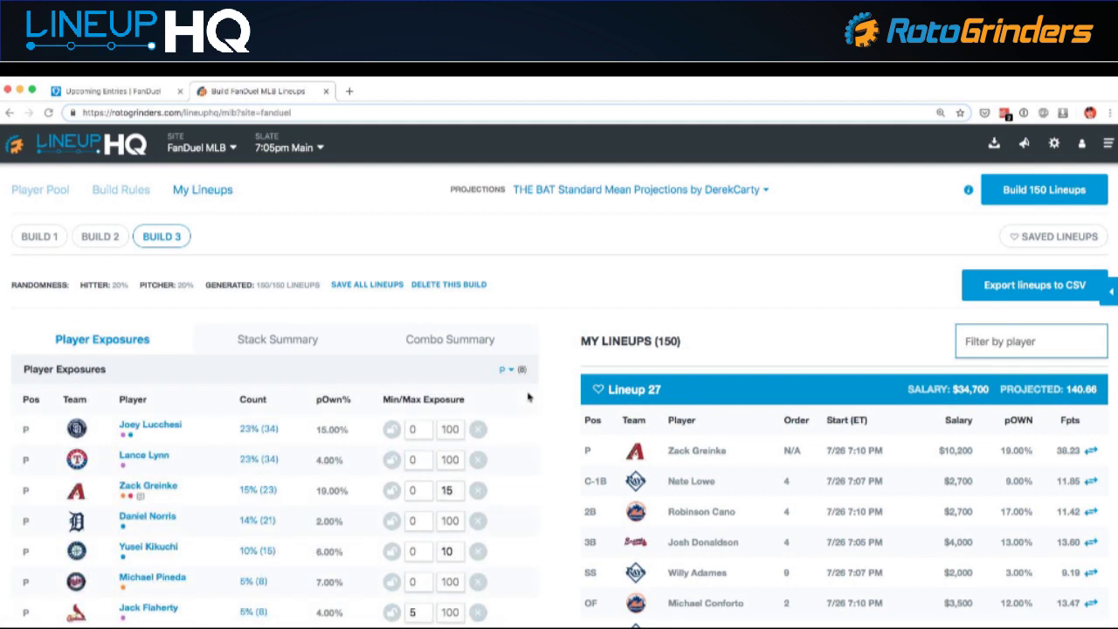
Set Joey Lucchesi's maximum exposure to 20 and Lance Lynn's minimum exposure to 30
scroll(527, 397, "down", 3)
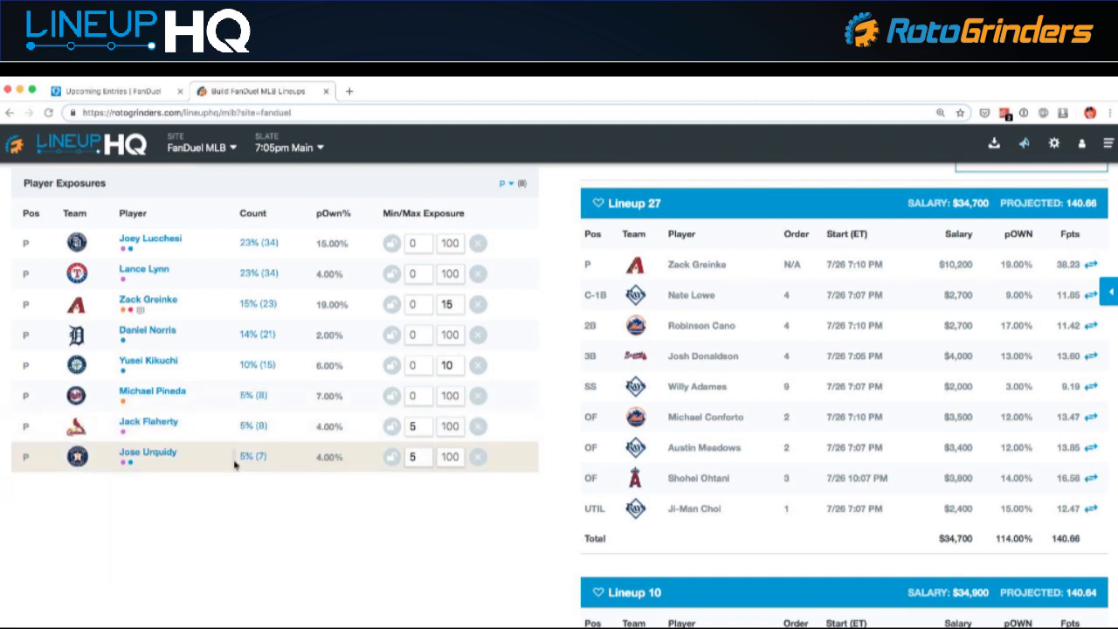
mouse_move(243, 463)
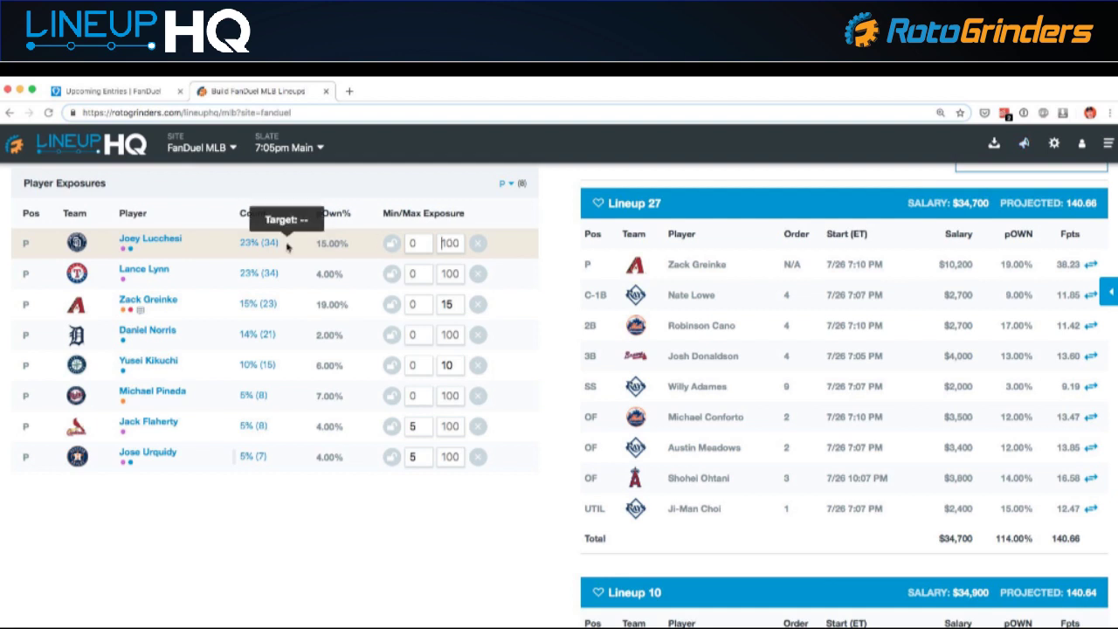
type("20")
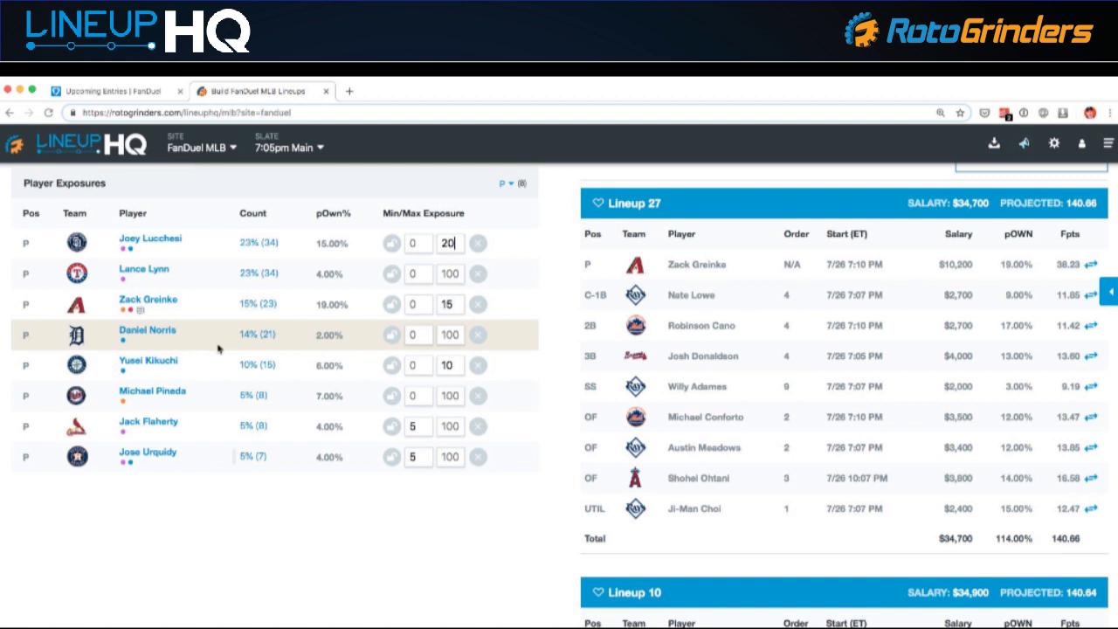
scroll(220, 348, "up", 1)
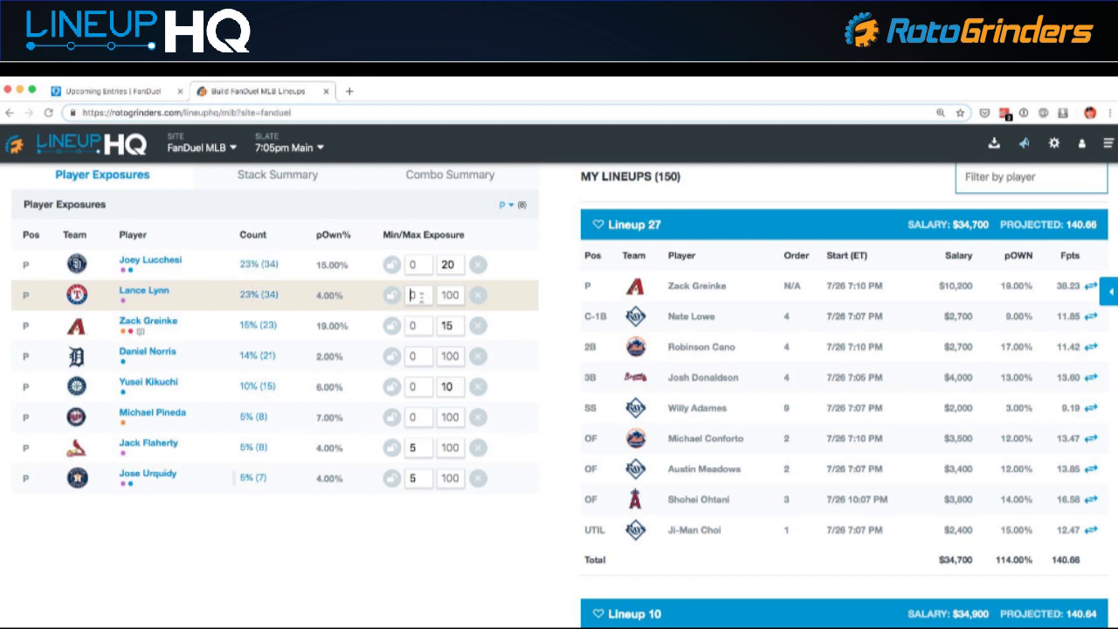
key("Delete")
type("3")
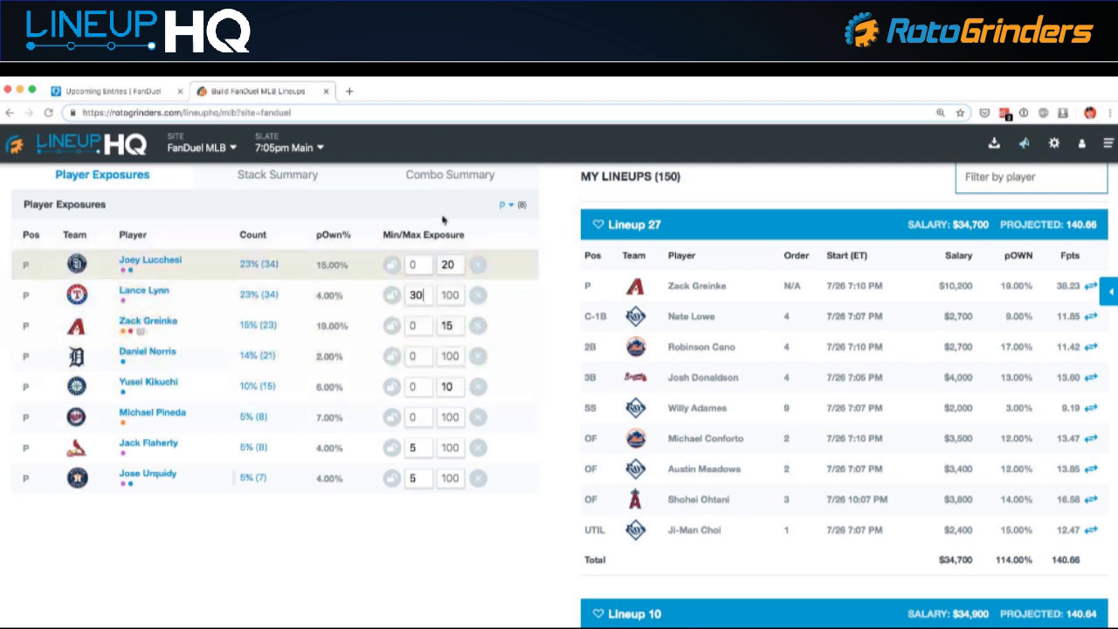
Show the exposures for all positions again and set Michael Conforto's maximum exposure to 20
scroll(333, 277, "up", 3)
left_click(506, 341)
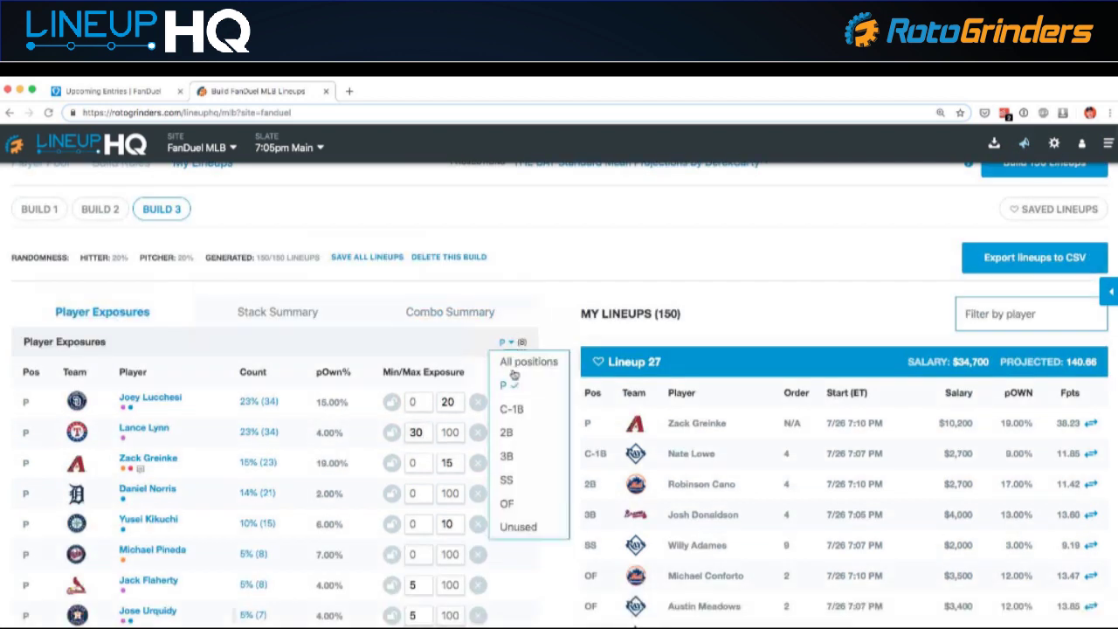
left_click(513, 362)
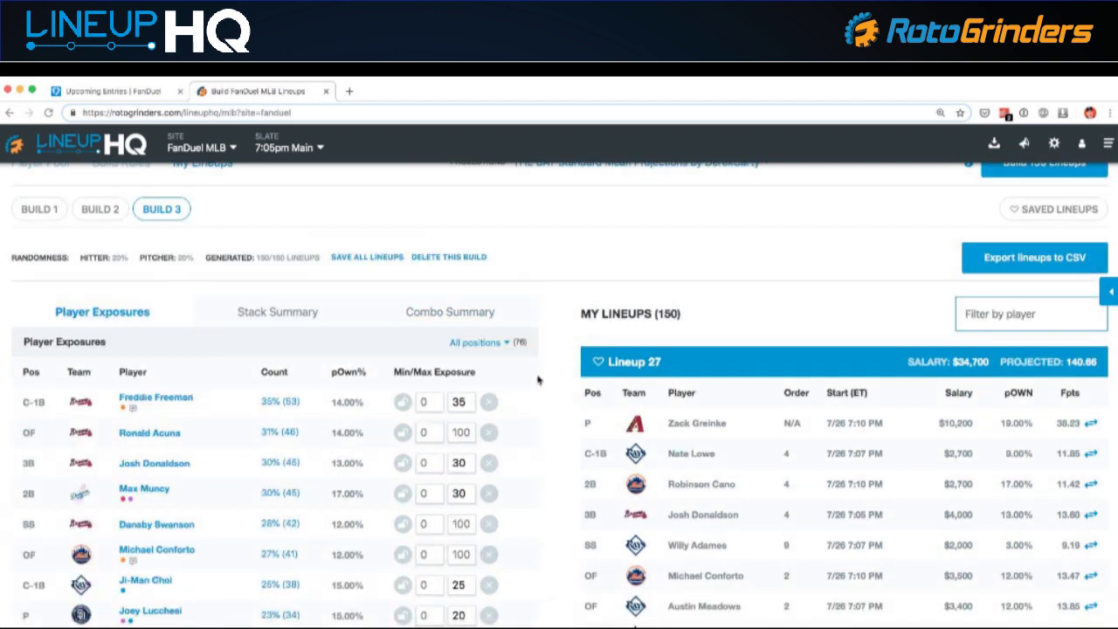
scroll(538, 379, "down", 5)
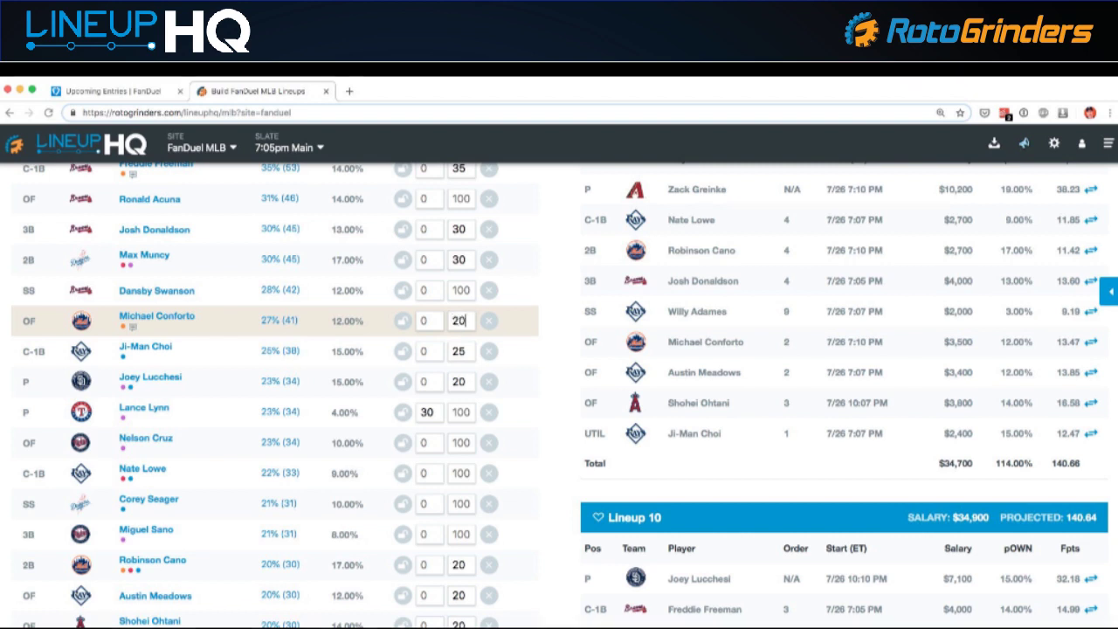
double_click(461, 321)
type("20")
Examine the exposure counts and limits of the most-used players across all positions
scroll(512, 343, "down", 1)
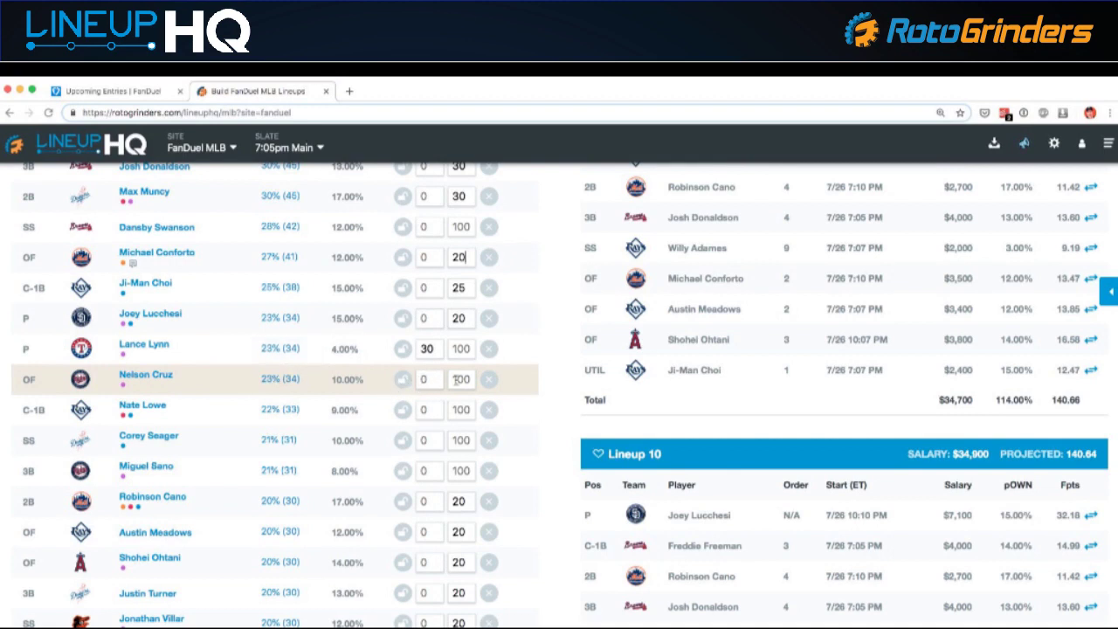
scroll(299, 380, "down", 1)
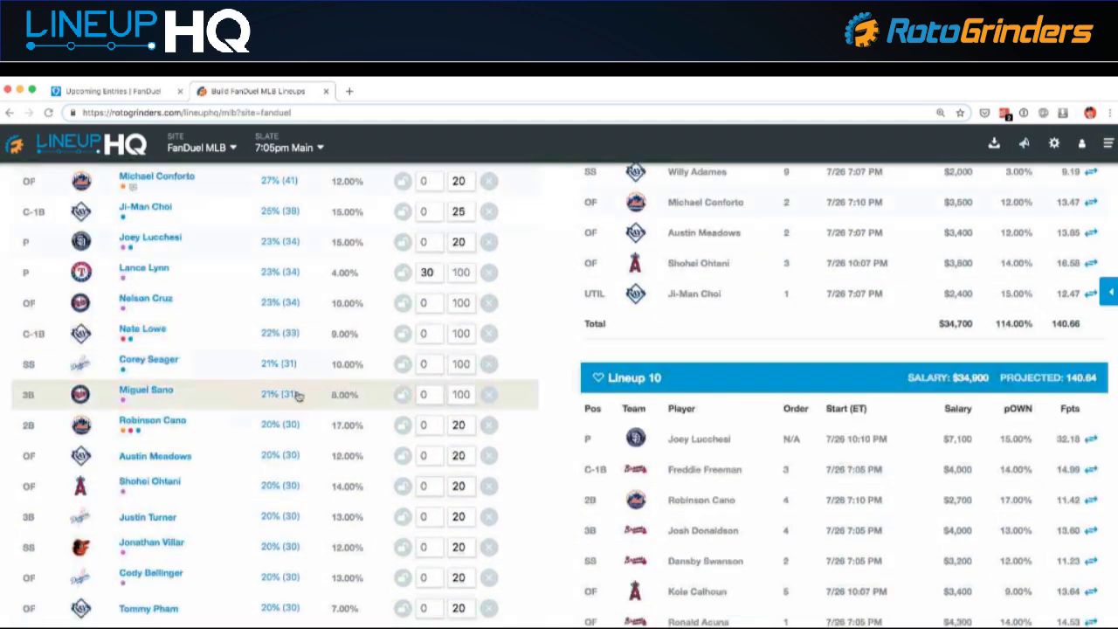
scroll(291, 394, "down", 1)
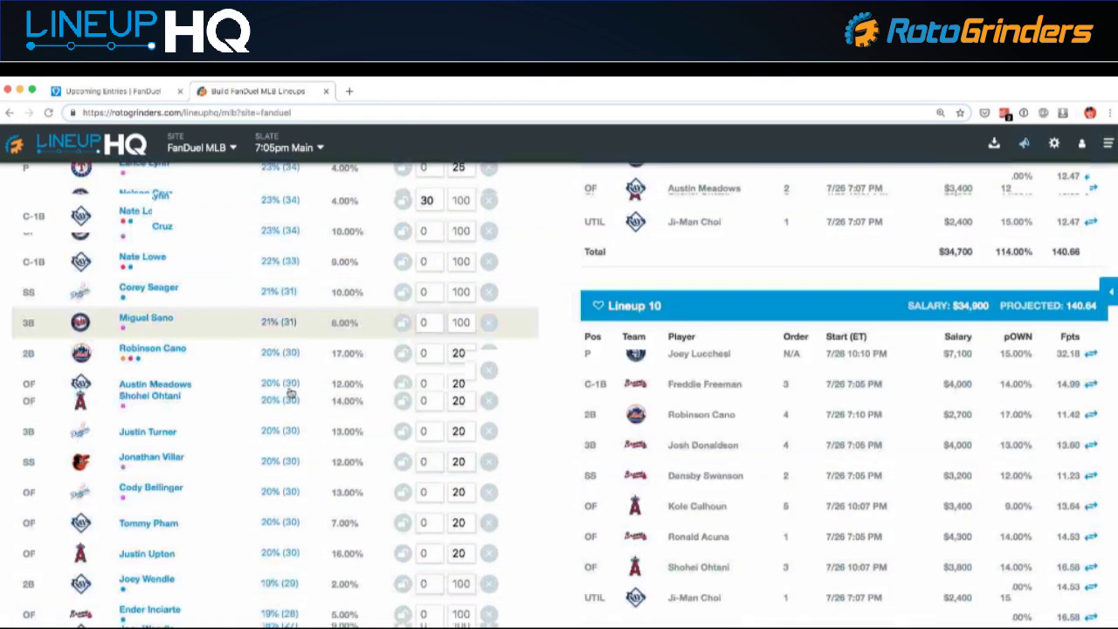
scroll(290, 392, "down", 2)
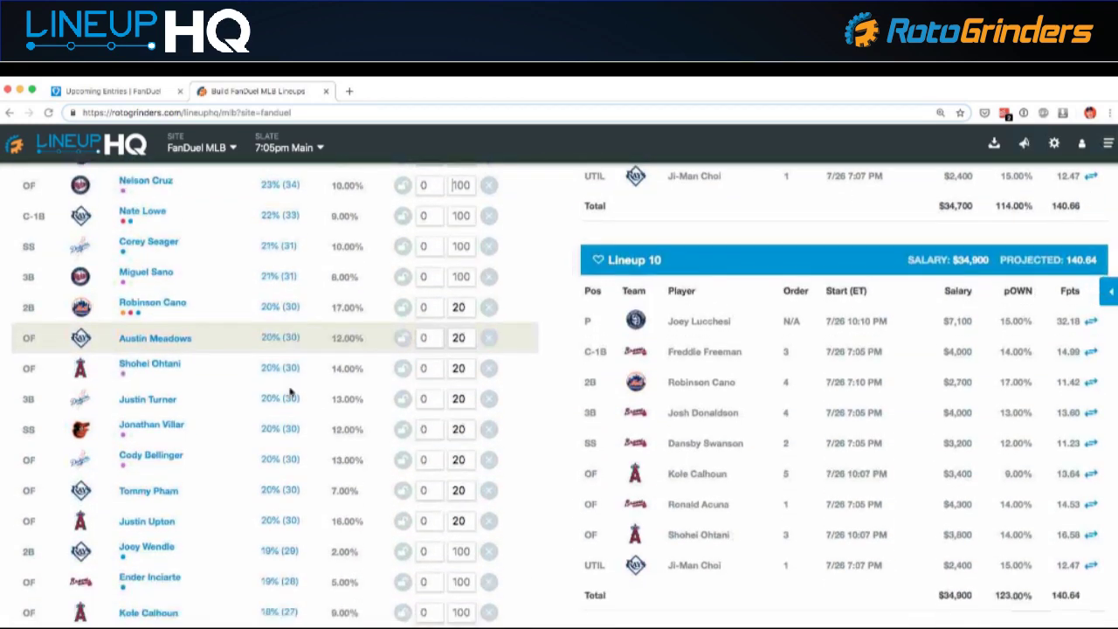
scroll(293, 358, "down", 1)
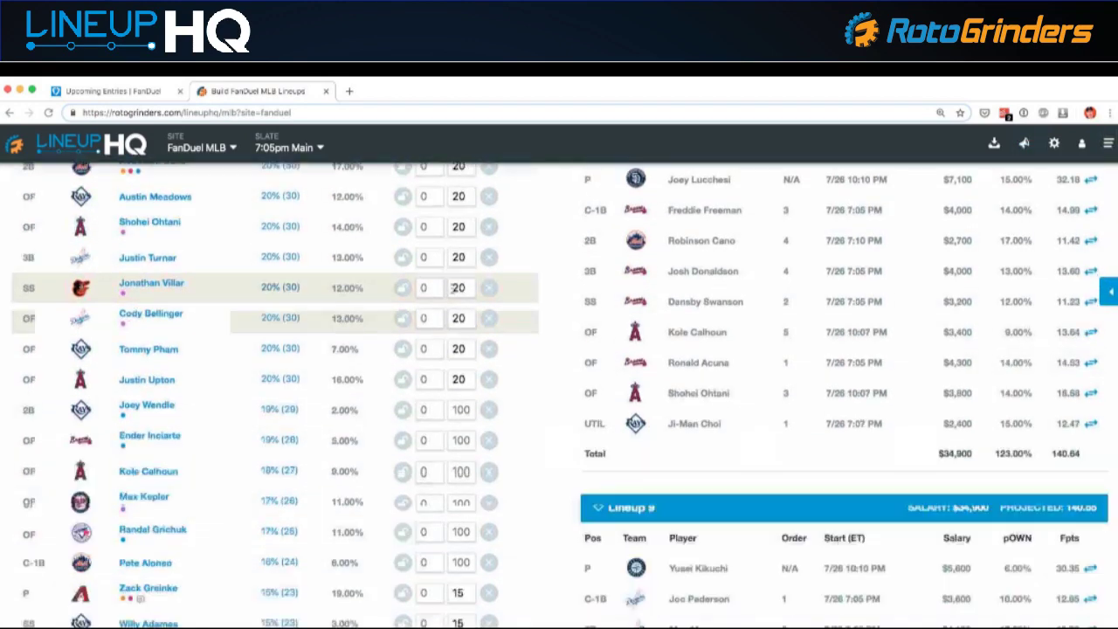
scroll(465, 340, "up", 10)
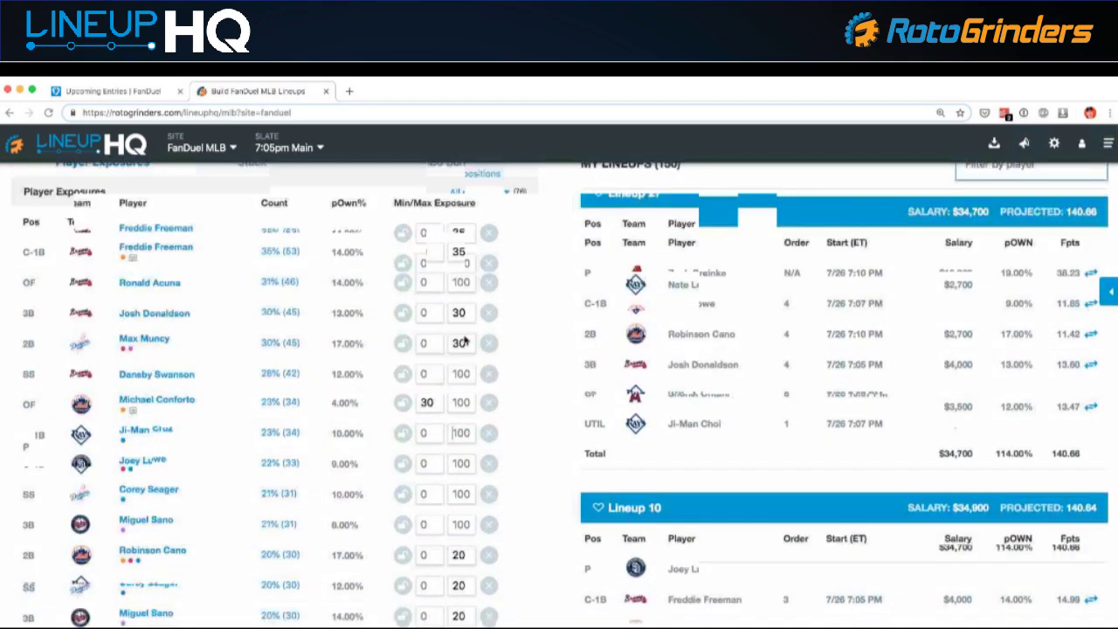
scroll(466, 340, "down", 3)
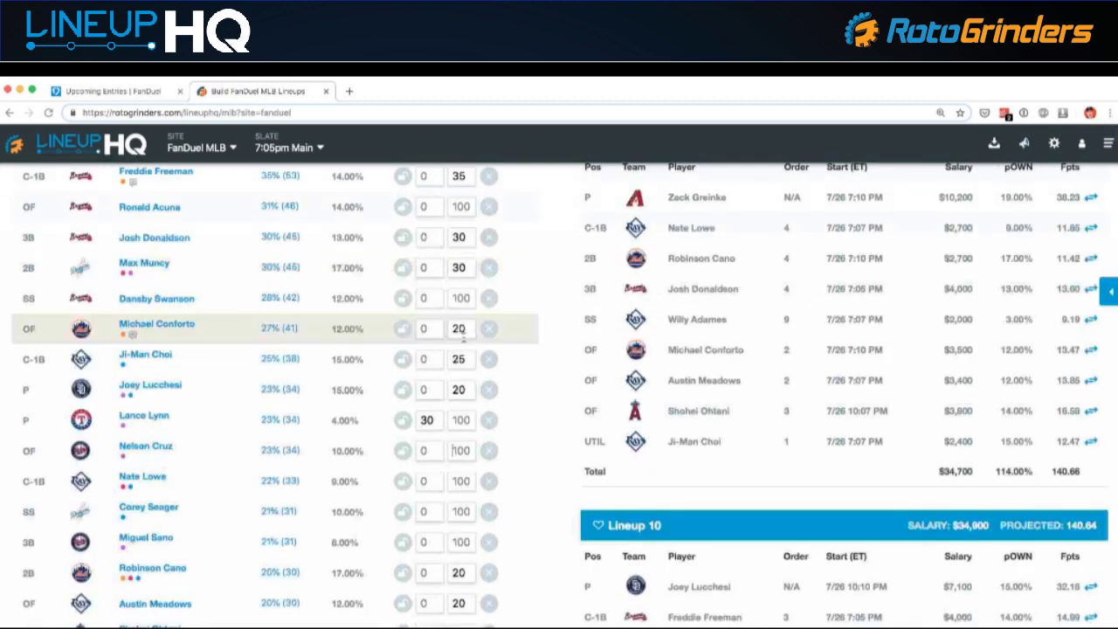
scroll(462, 338, "down", 6)
scroll(437, 283, "down", 4)
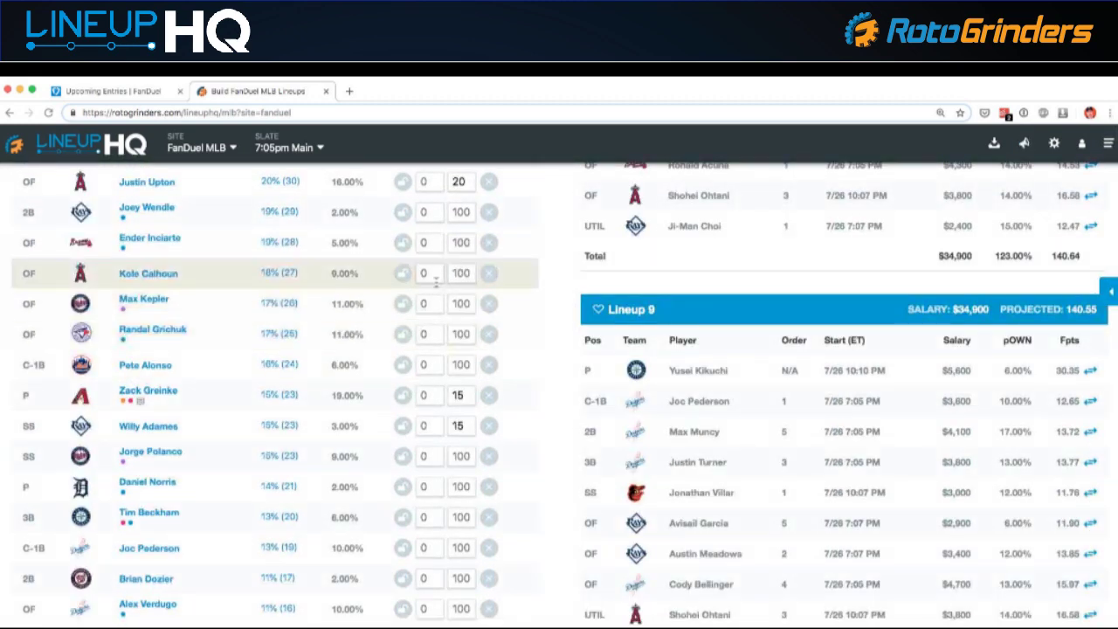
scroll(436, 281, "up", 3)
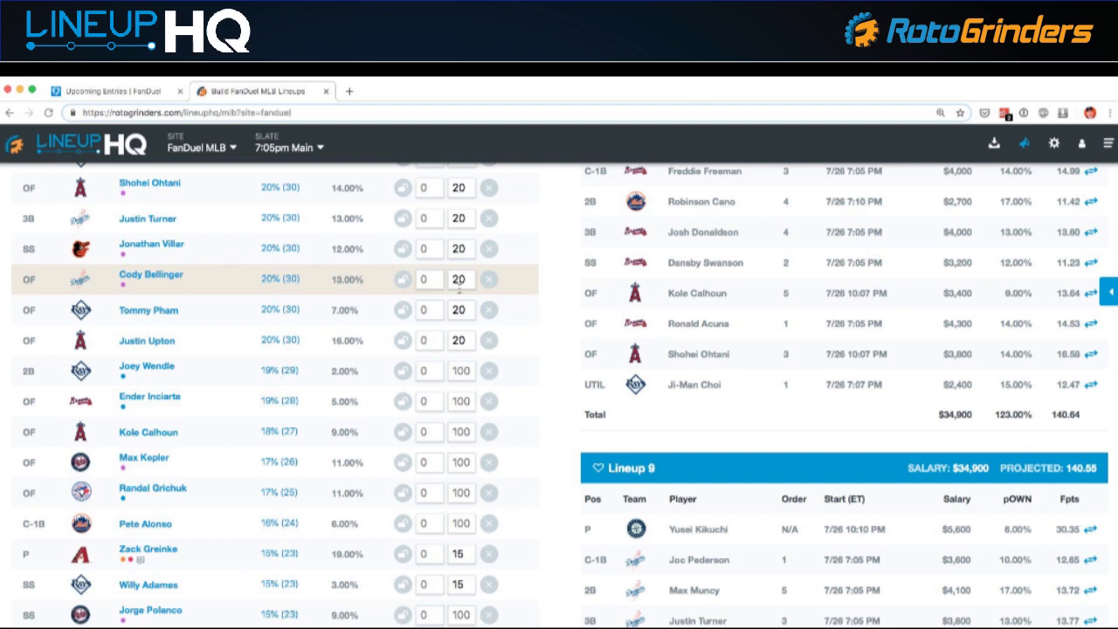
scroll(460, 294, "up", 10)
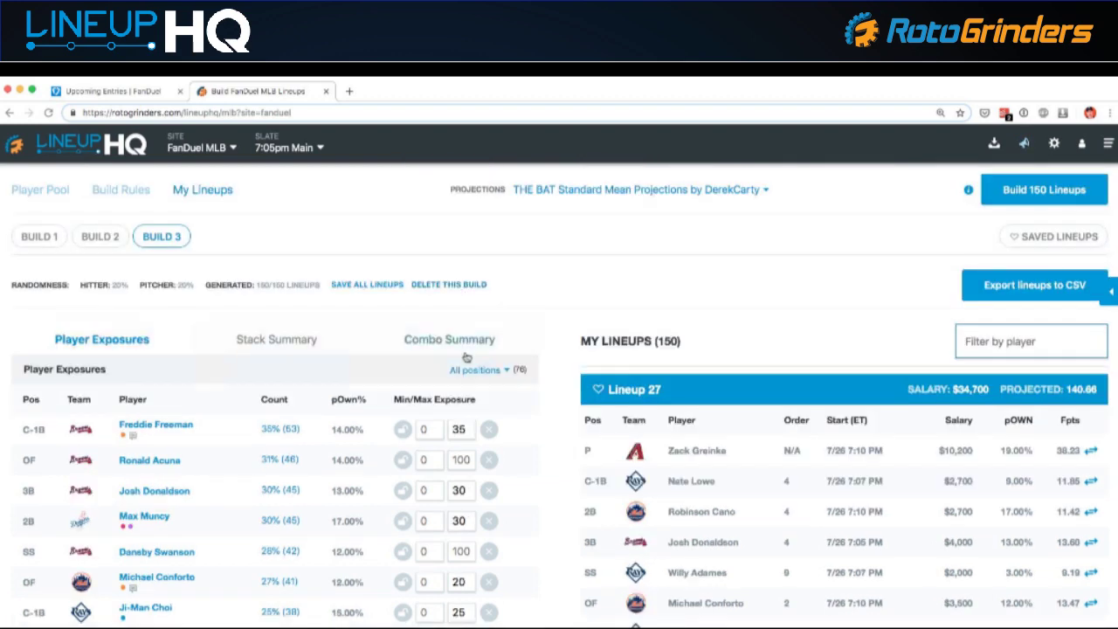
Set the minimum exposure to 5 for the least-used players Aaron Hicks, Nick Castellanos and Daniel Vogelbach
scroll(465, 353, "down", 10)
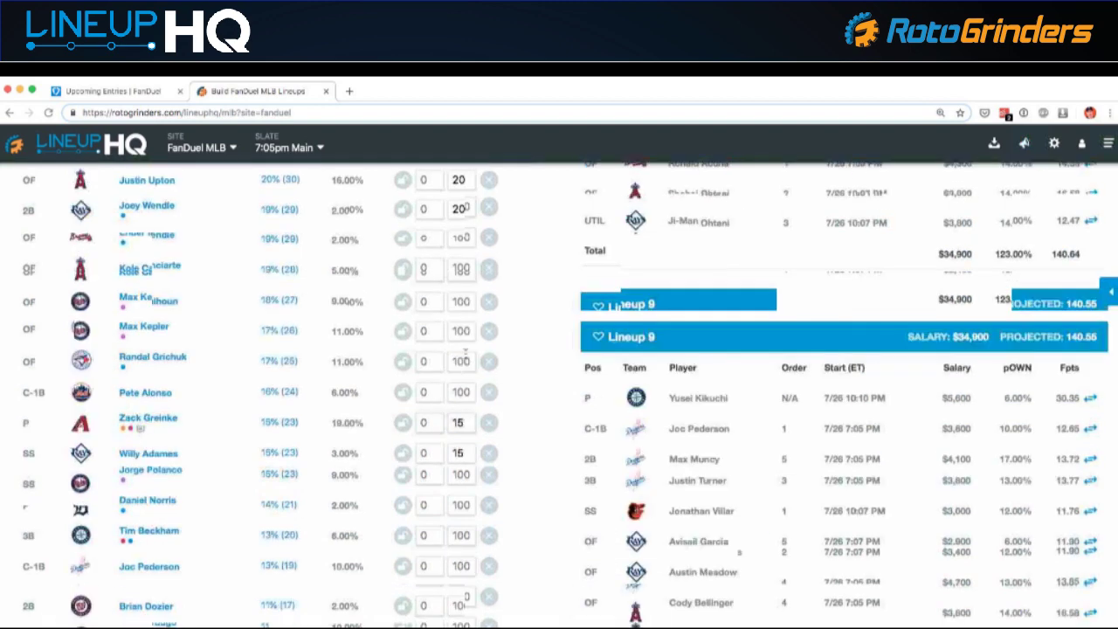
scroll(466, 356, "down", 15)
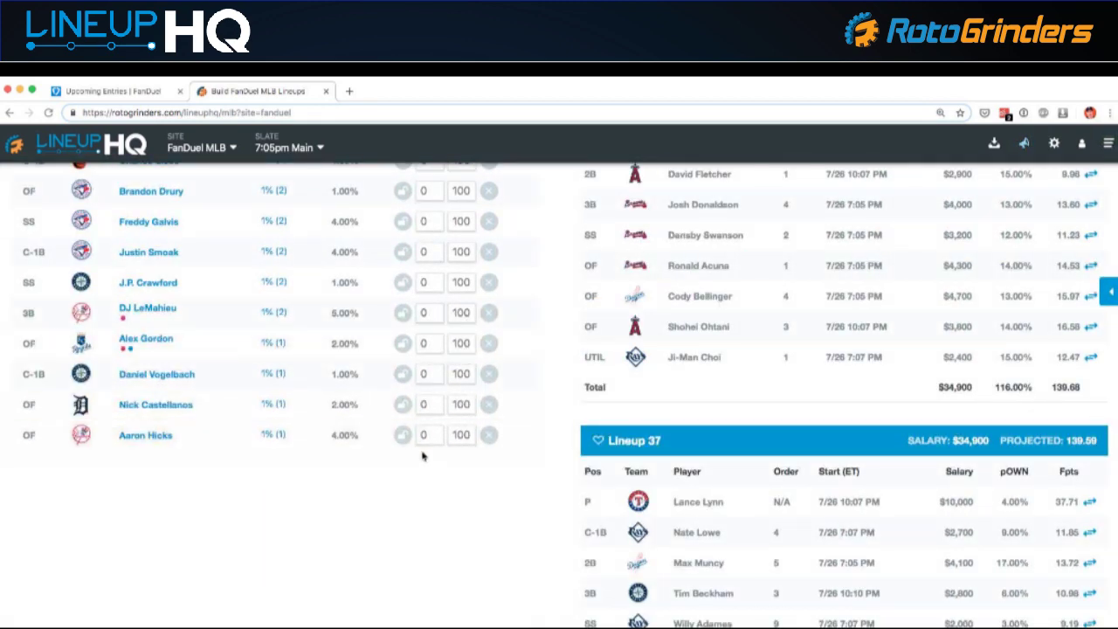
scroll(125, 471, "up", 1)
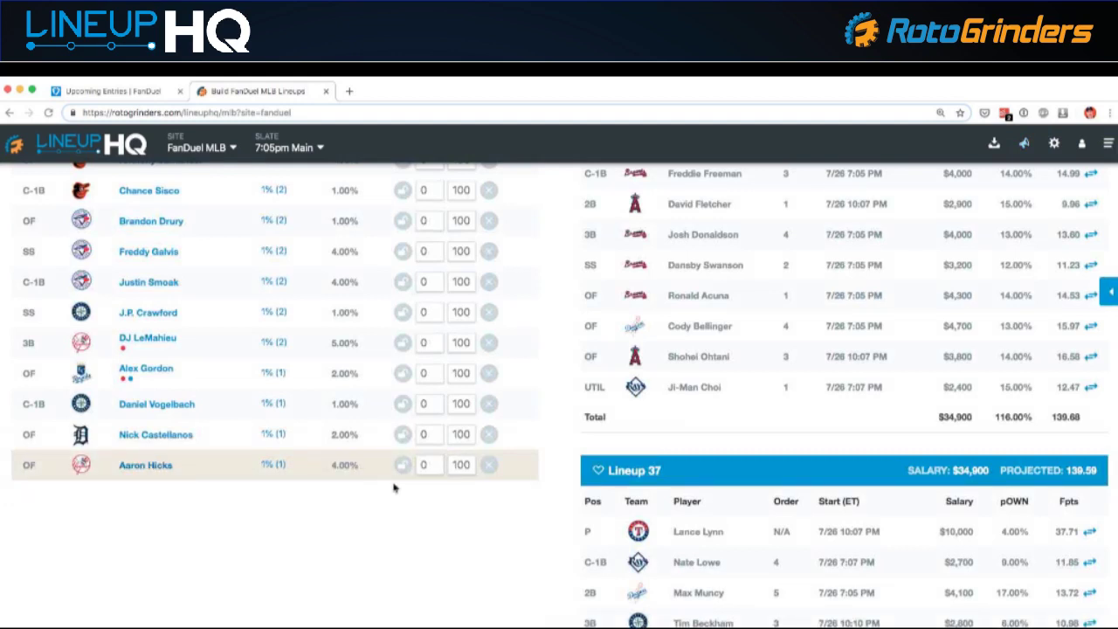
left_click(425, 465)
key("Delete")
type("5")
left_click(422, 434)
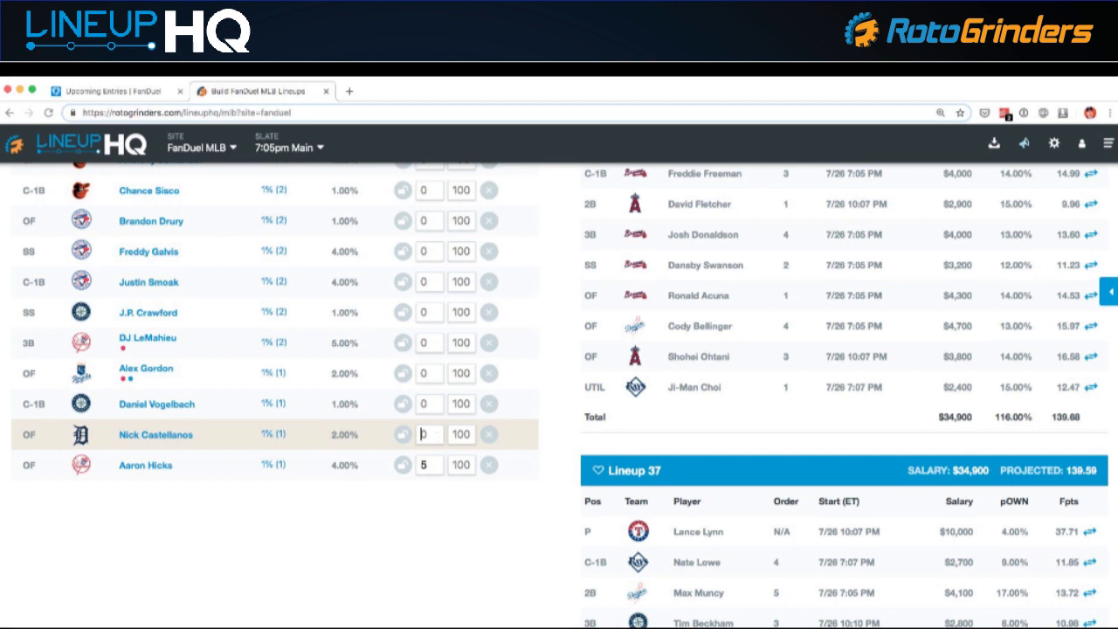
key("Delete")
type("5")
left_click(425, 403)
key("Delete")
type("5")
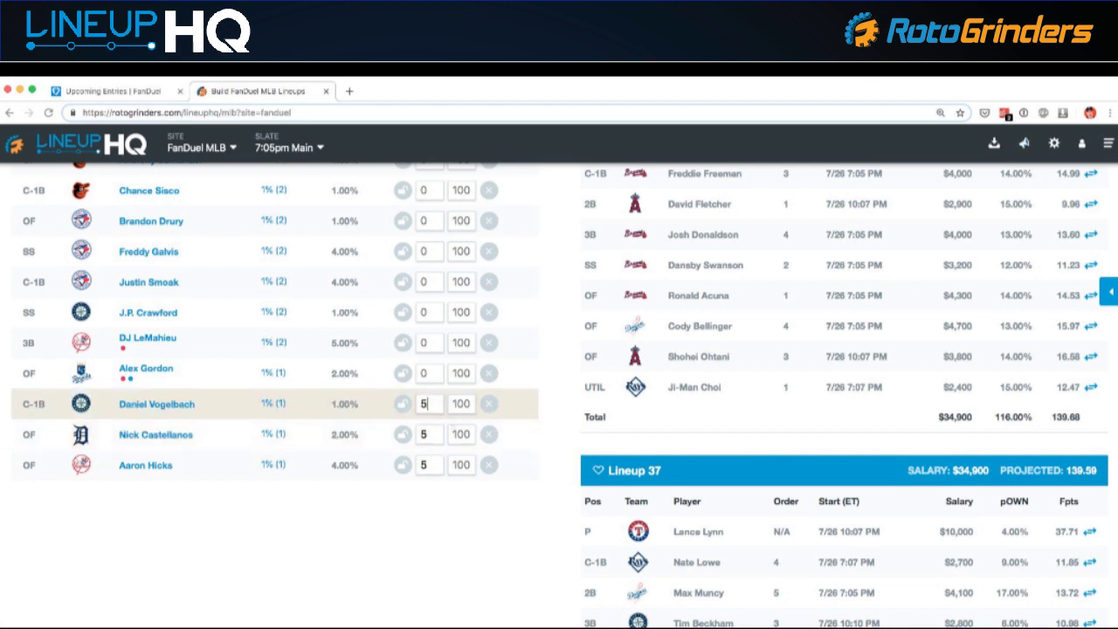
Set the minimum exposure to 5 for Alex Gordon, DJ LeMahieu and J.P. Crawford
left_click(423, 373)
key("Delete")
type("5")
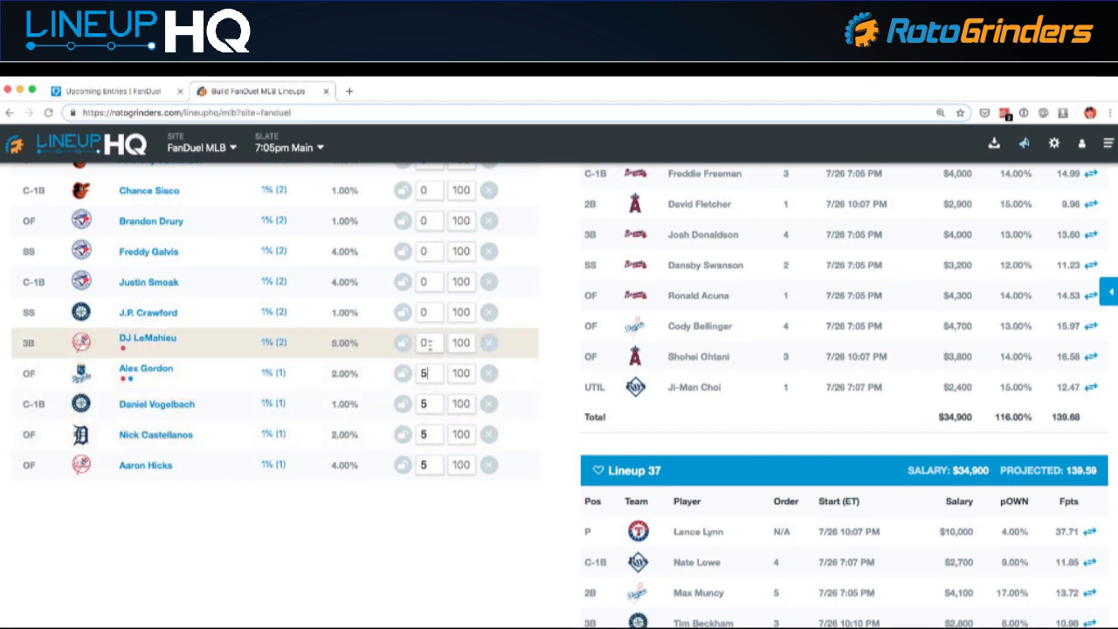
left_click(426, 342)
key("Delete")
type("5")
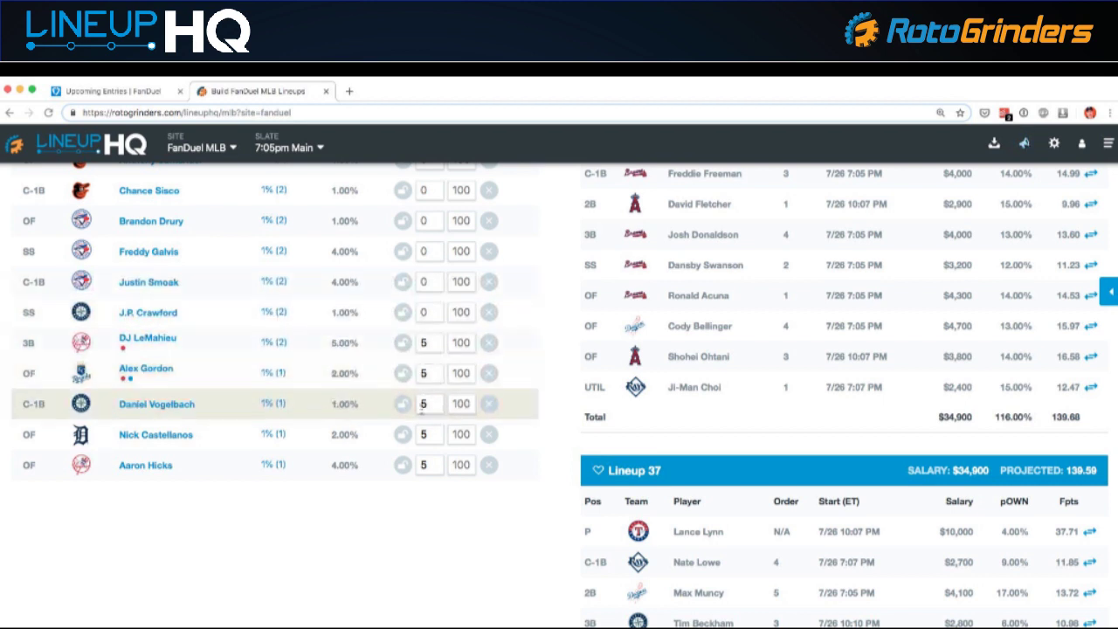
scroll(424, 404, "up", 1)
left_click(423, 355)
key("Delete")
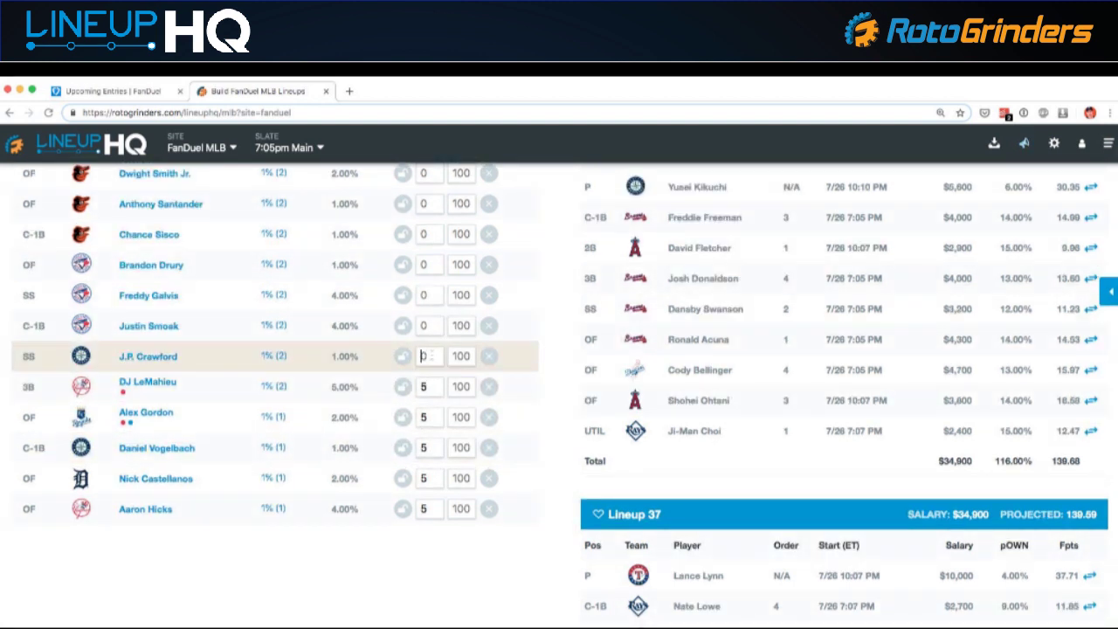
type("5")
Set the minimum exposure to 5 for the Toronto hitters Justin Smoak, Freddy Galvis and Brandon Drury
scroll(432, 384, "up", 2)
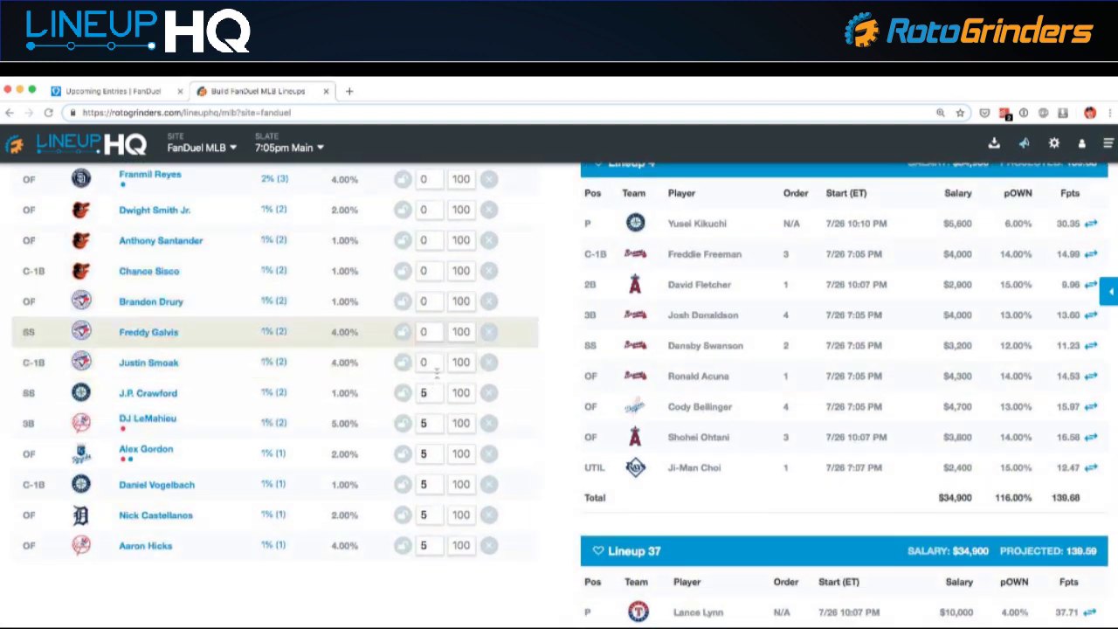
left_click(426, 361)
key("Delete")
type("5")
left_click(426, 331)
key("Delete")
type("5")
left_click(426, 300)
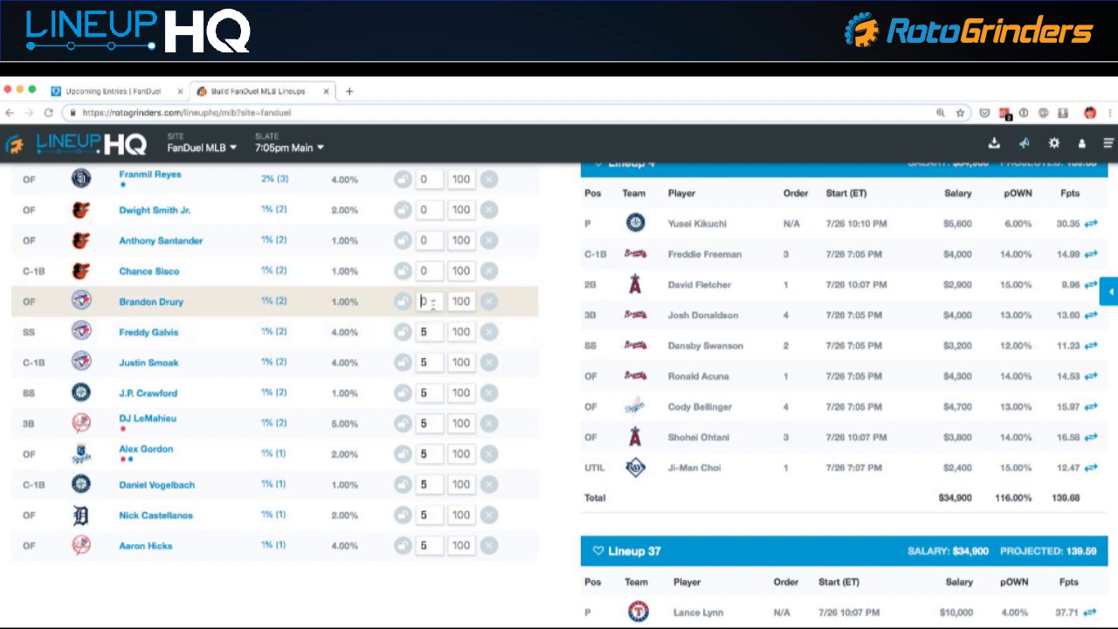
key("Delete")
type("5")
Set the minimum exposure to 8 for the Baltimore hitters Chance Sisco, Anthony Santander and Dwight Smith Jr
scroll(434, 328, "up", 2)
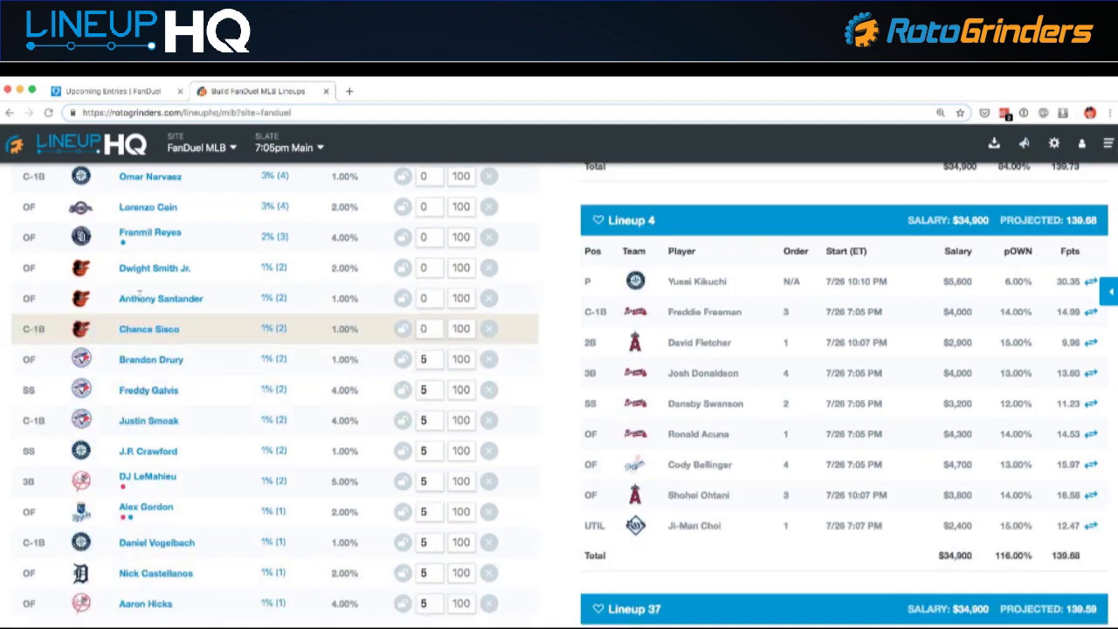
left_click(426, 331)
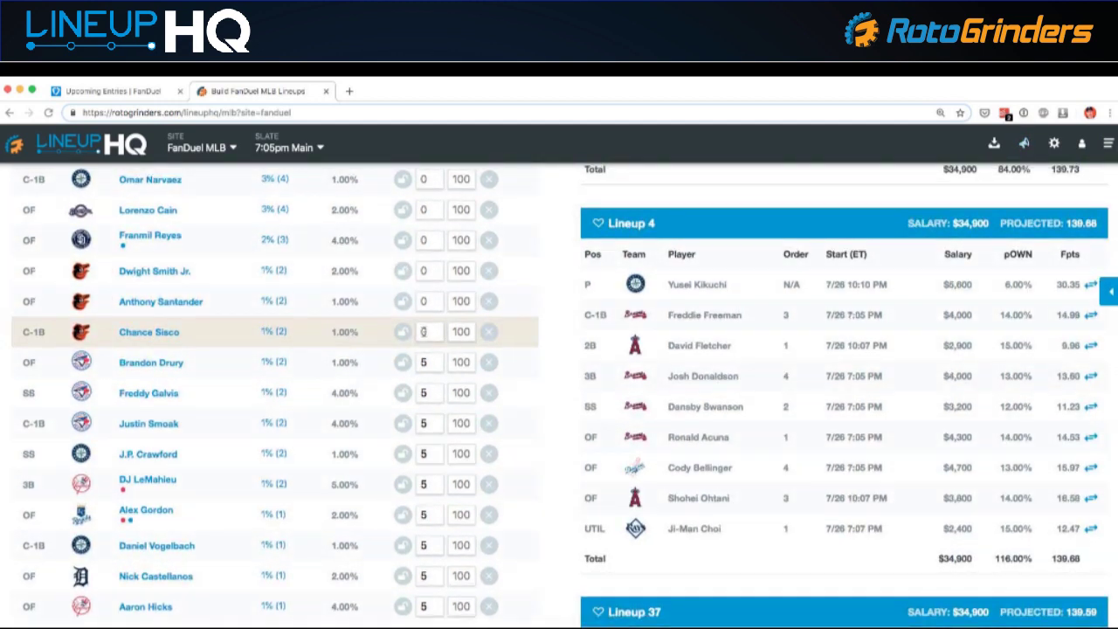
key("Delete")
type("8")
left_click(425, 300)
key("Delete")
type("8")
left_click(425, 270)
key("Delete")
type("8")
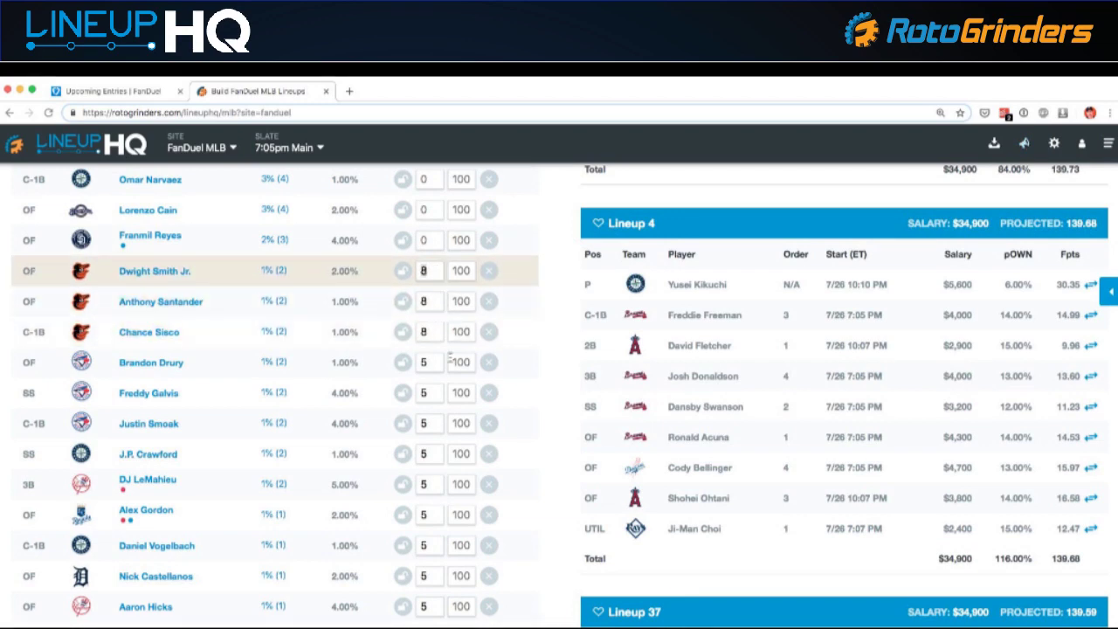
Build a new set of 150 lineups with the revised minimum and maximum exposures
scroll(447, 384, "up", 2)
scroll(444, 436, "down", 1)
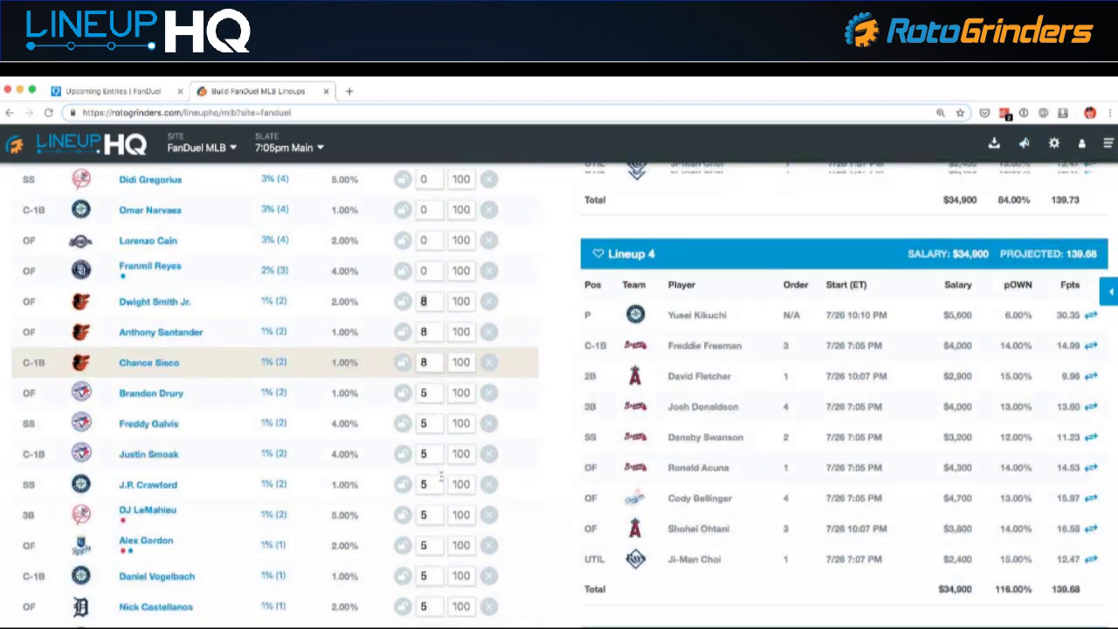
scroll(436, 415, "up", 2)
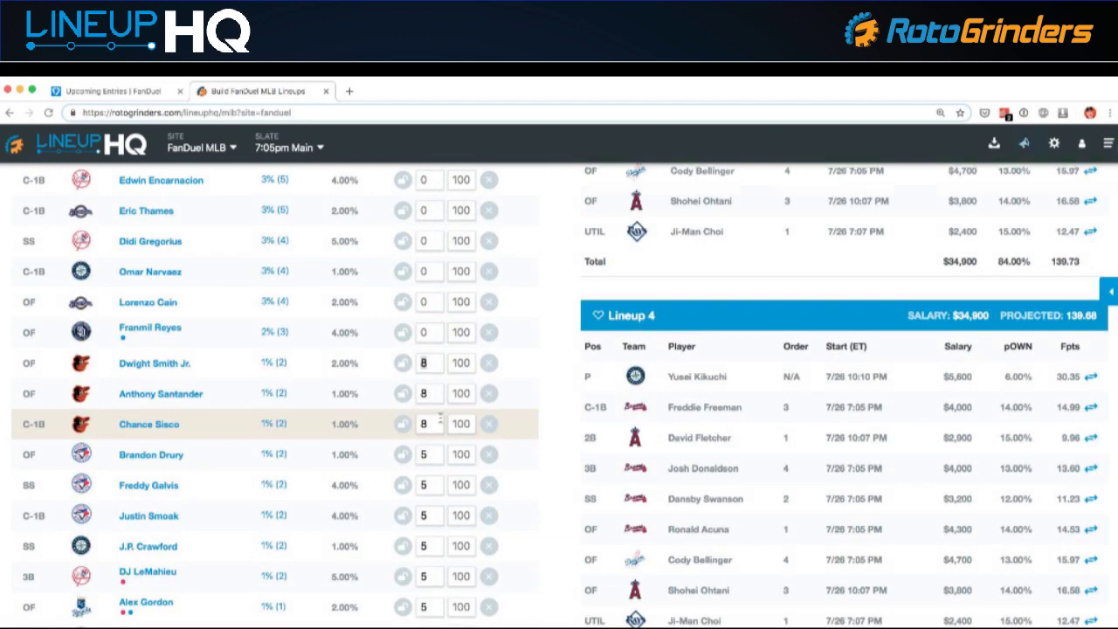
scroll(440, 419, "up", 1)
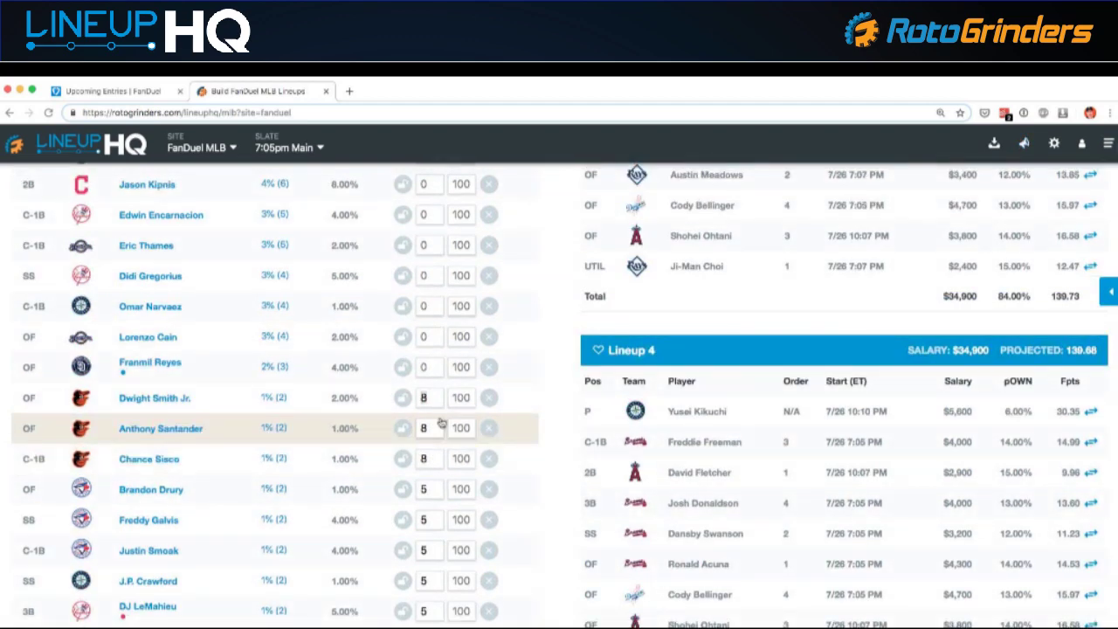
scroll(441, 420, "up", 10)
left_click(1065, 200)
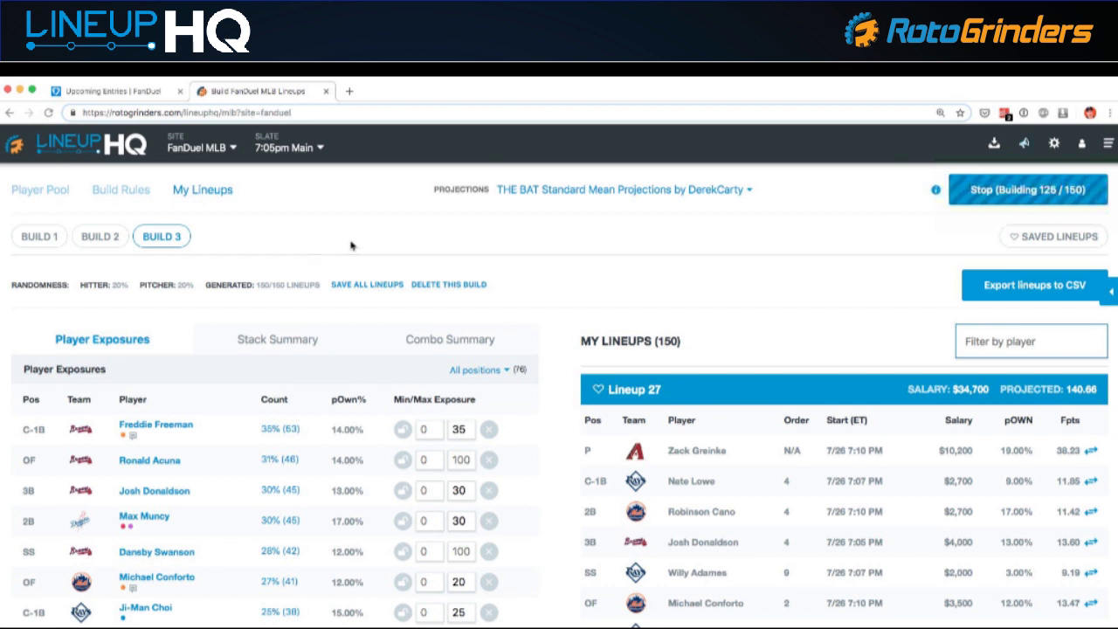
scroll(425, 371, "down", 3)
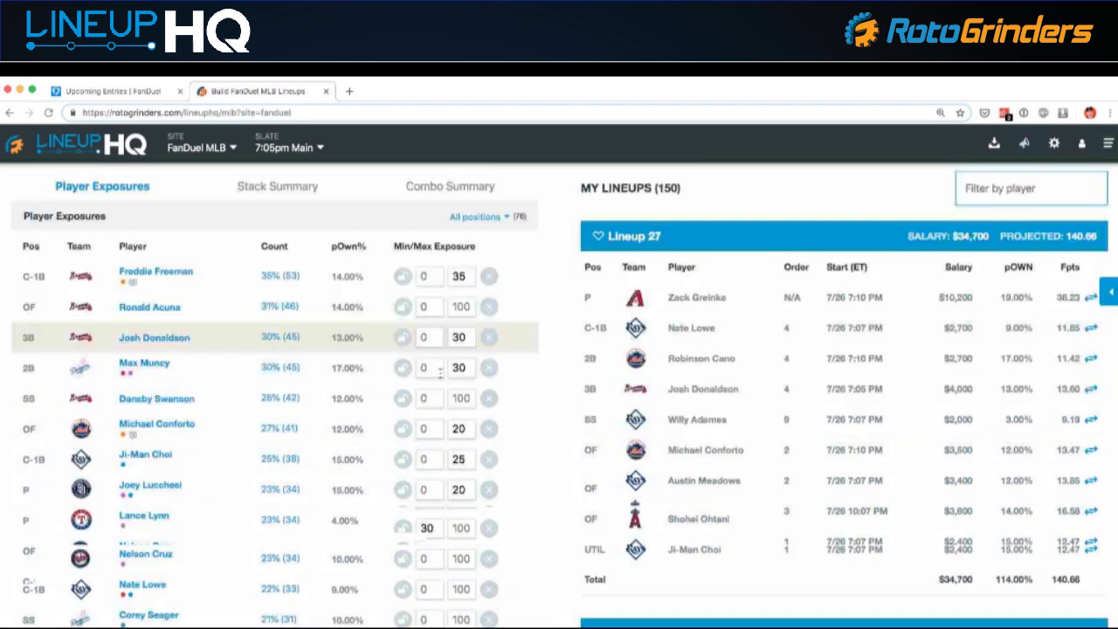
scroll(898, 255, "up", 3)
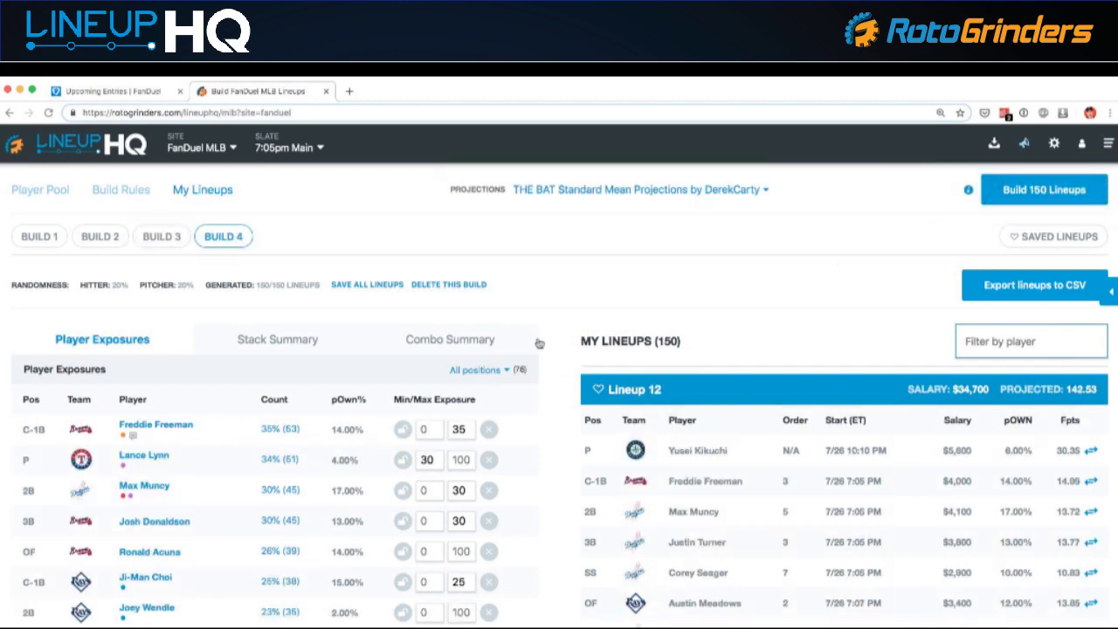
Examine the new build's player exposure counts against their limits, from the most-used to the least-used players
scroll(478, 401, "down", 1)
scroll(477, 402, "down", 1)
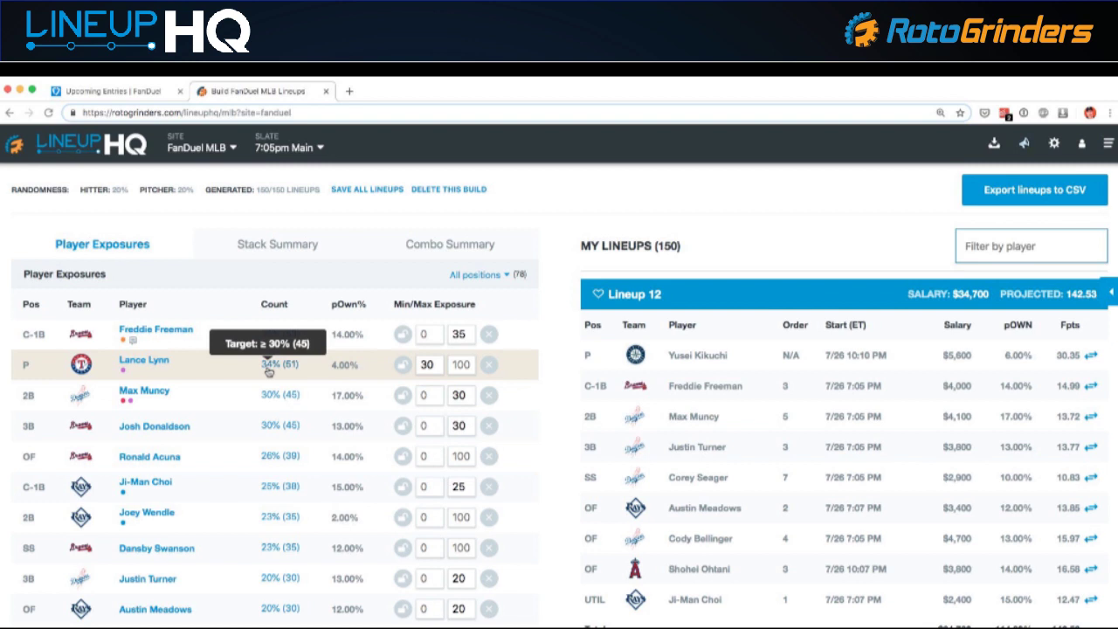
scroll(429, 366, "down", 2)
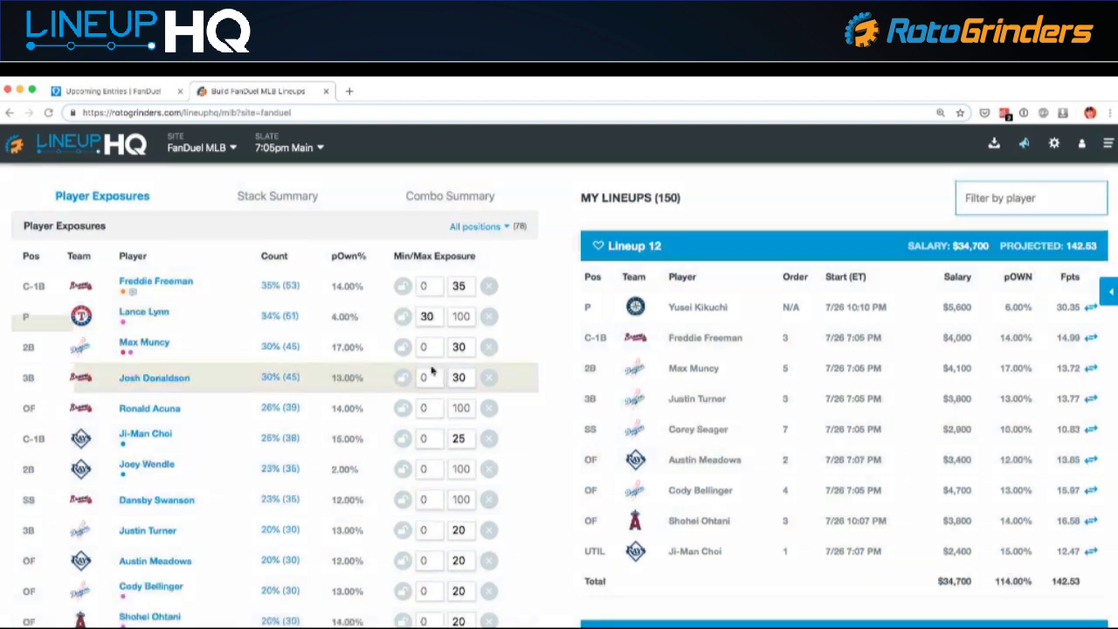
scroll(122, 217, "down", 1)
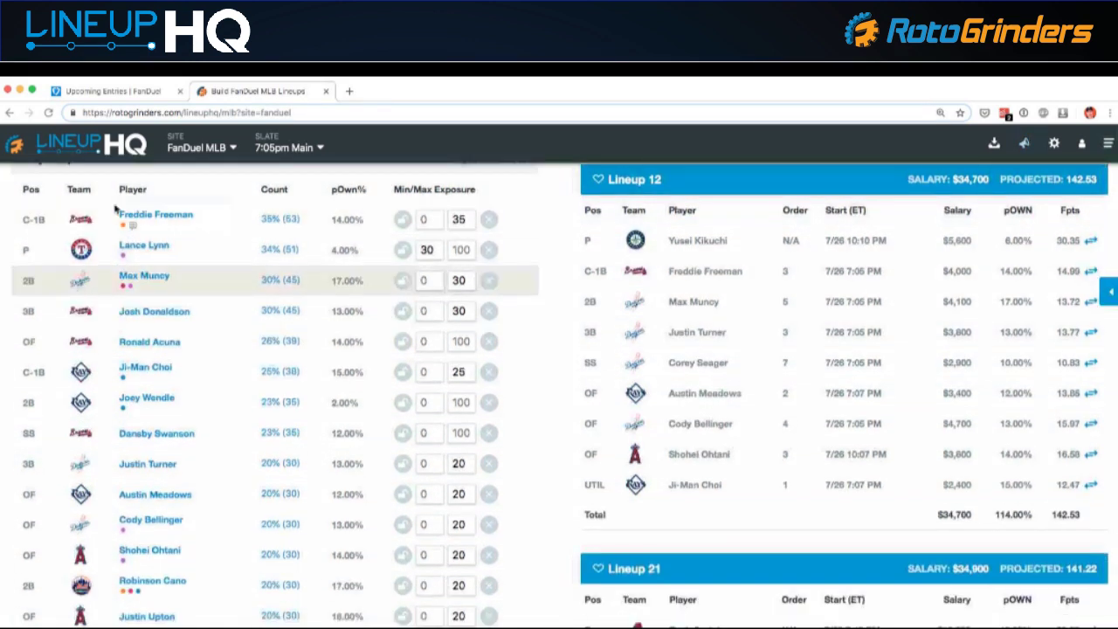
scroll(202, 367, "down", 2)
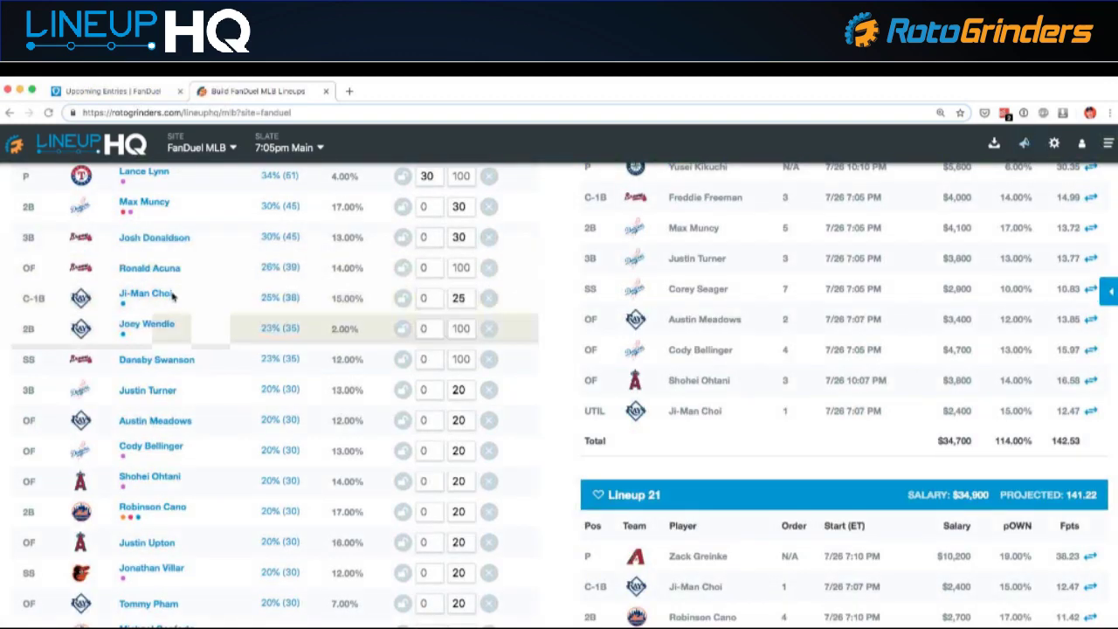
scroll(175, 367, "down", 1)
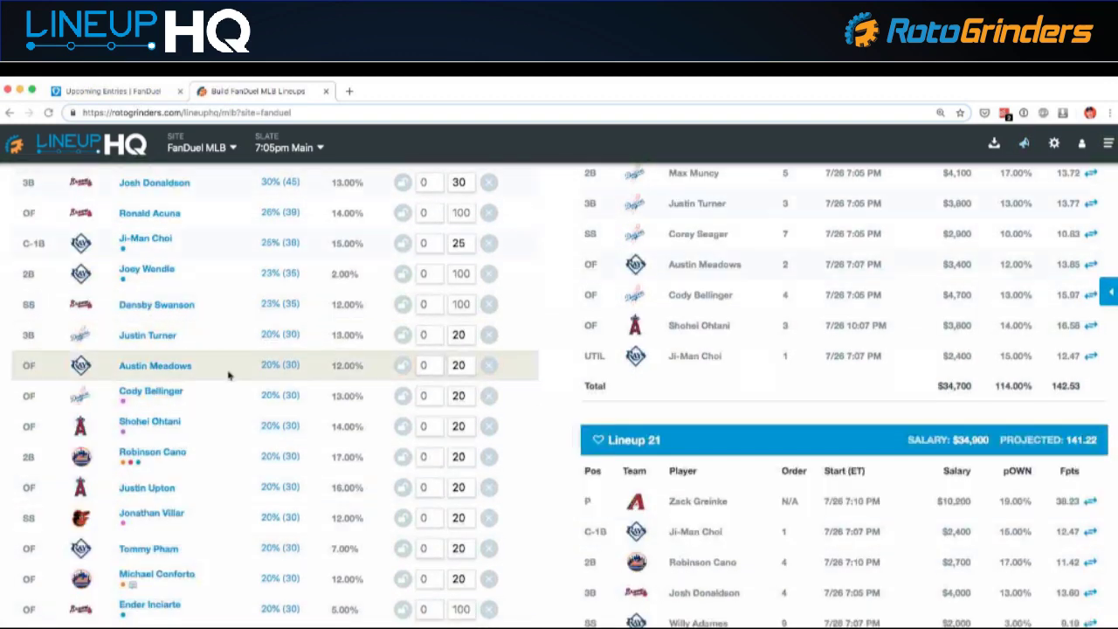
scroll(227, 376, "down", 3)
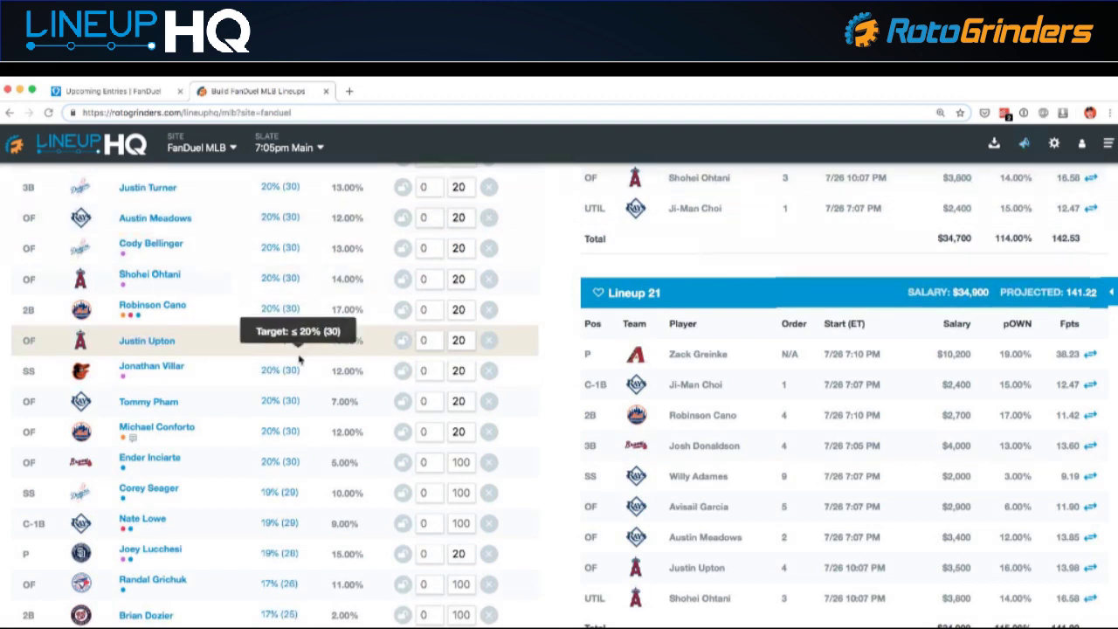
scroll(299, 359, "down", 6)
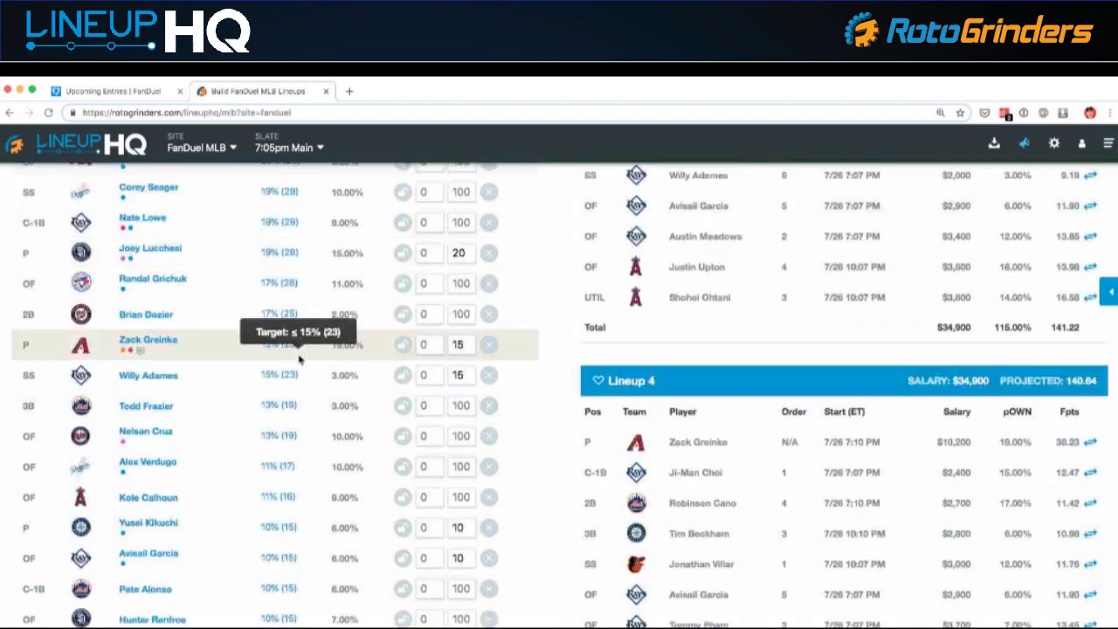
scroll(299, 359, "up", 10)
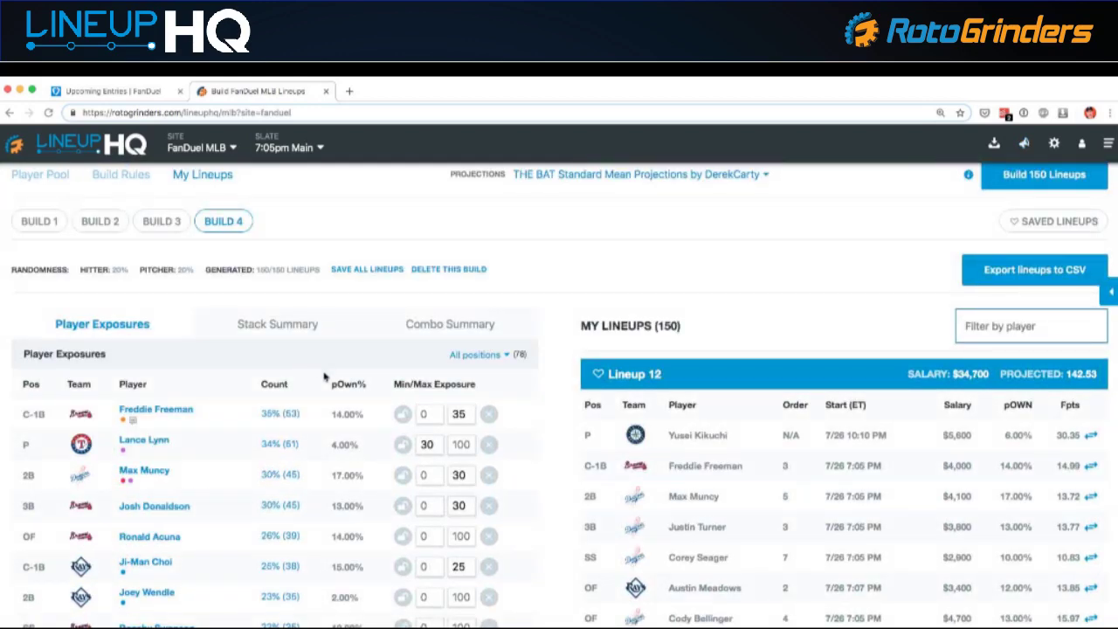
scroll(324, 377, "down", 4)
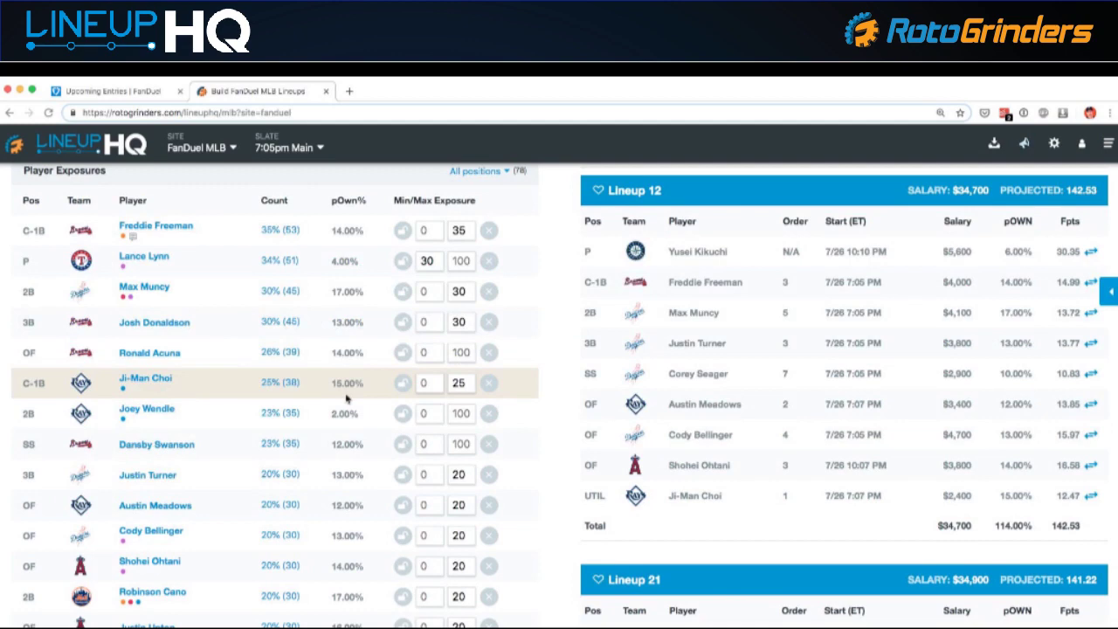
scroll(358, 391, "down", 15)
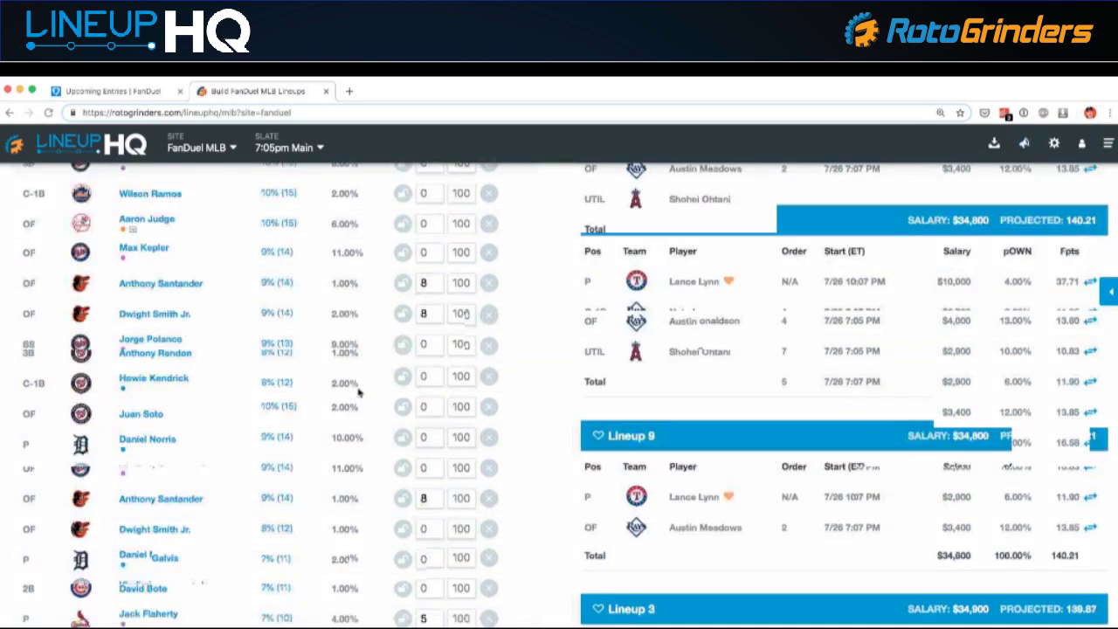
scroll(358, 389, "down", 15)
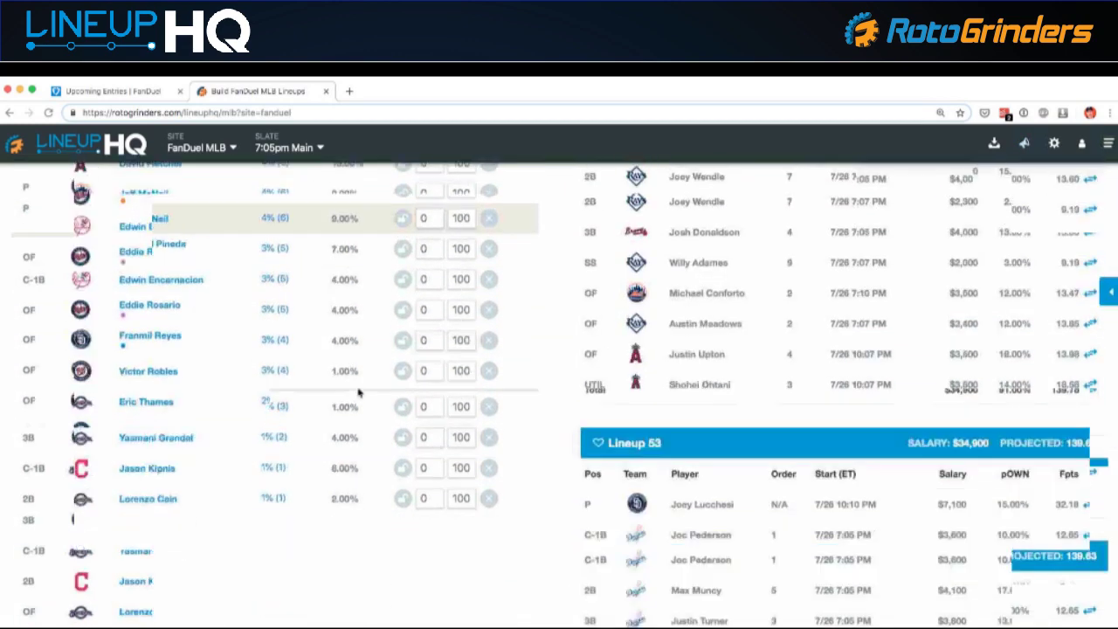
scroll(401, 432, "up", 10)
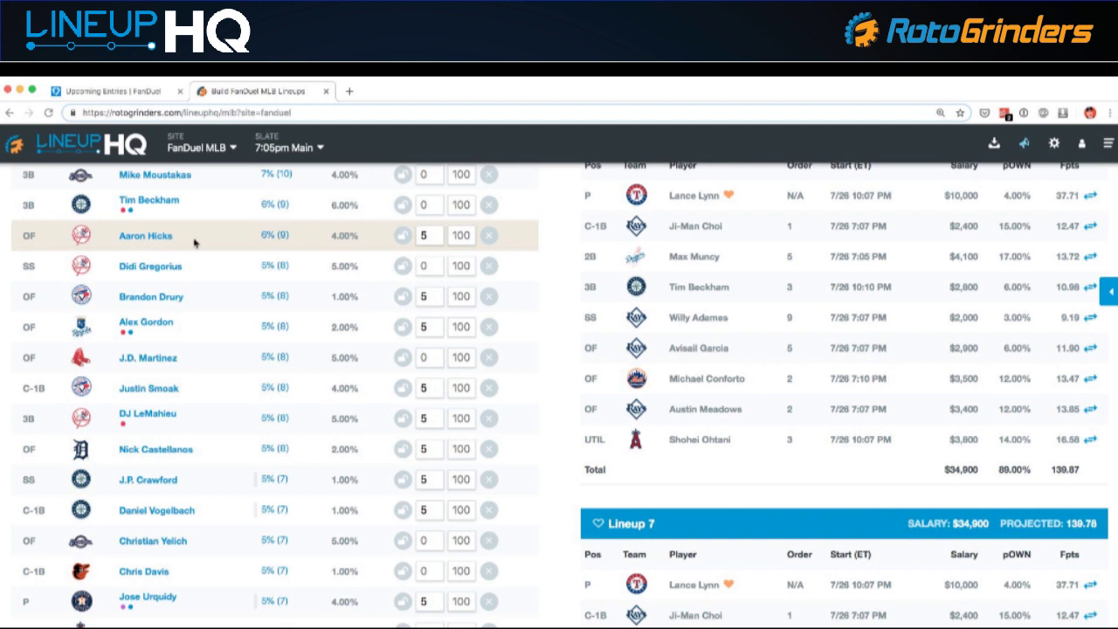
Set the minimum exposure to 5 for the rarely used Kyle Seager, Yasmani Grandal and Lorenzo Cain
scroll(415, 317, "down", 10)
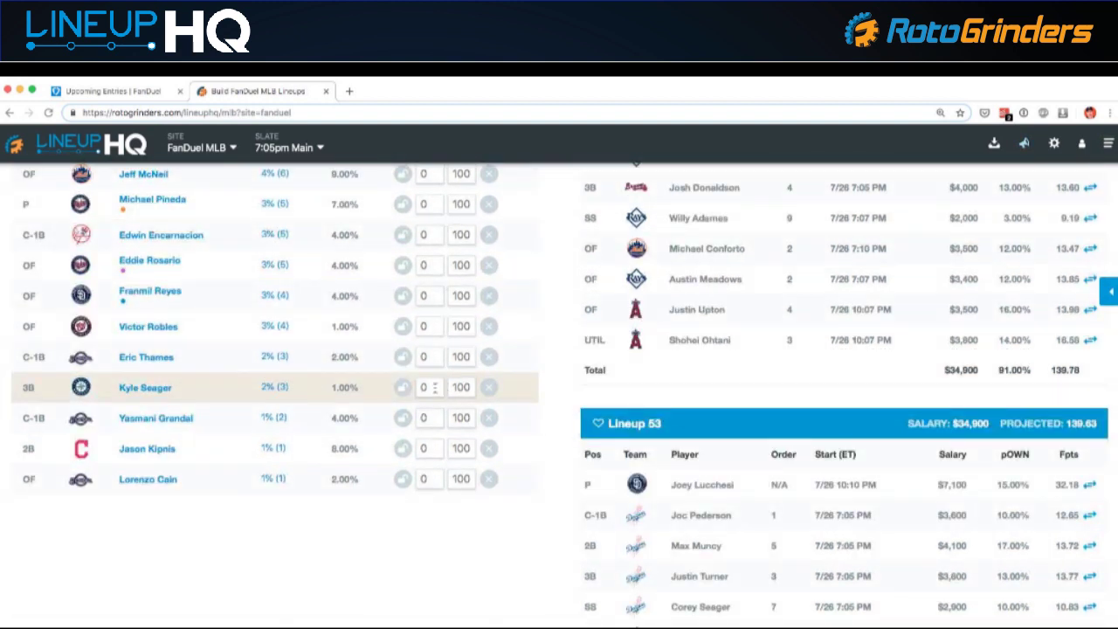
left_click(434, 387)
type("5")
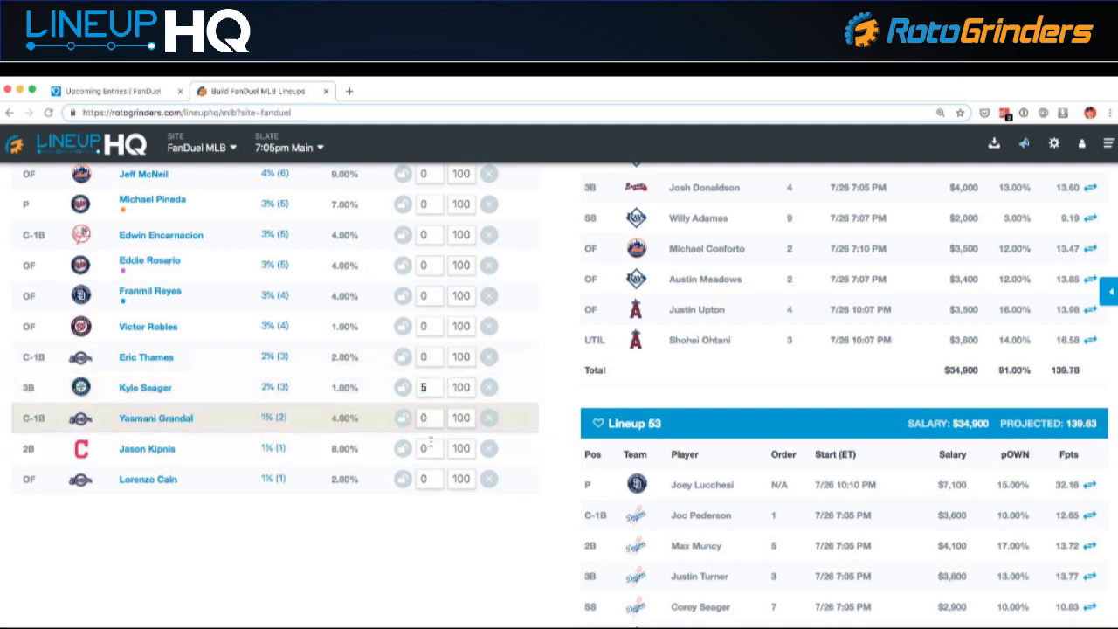
left_click(425, 478)
type("5")
Set Eddie Rosario's minimum exposure to 9 and Michael Pineda's minimum exposure to 10
scroll(422, 351, "up", 1)
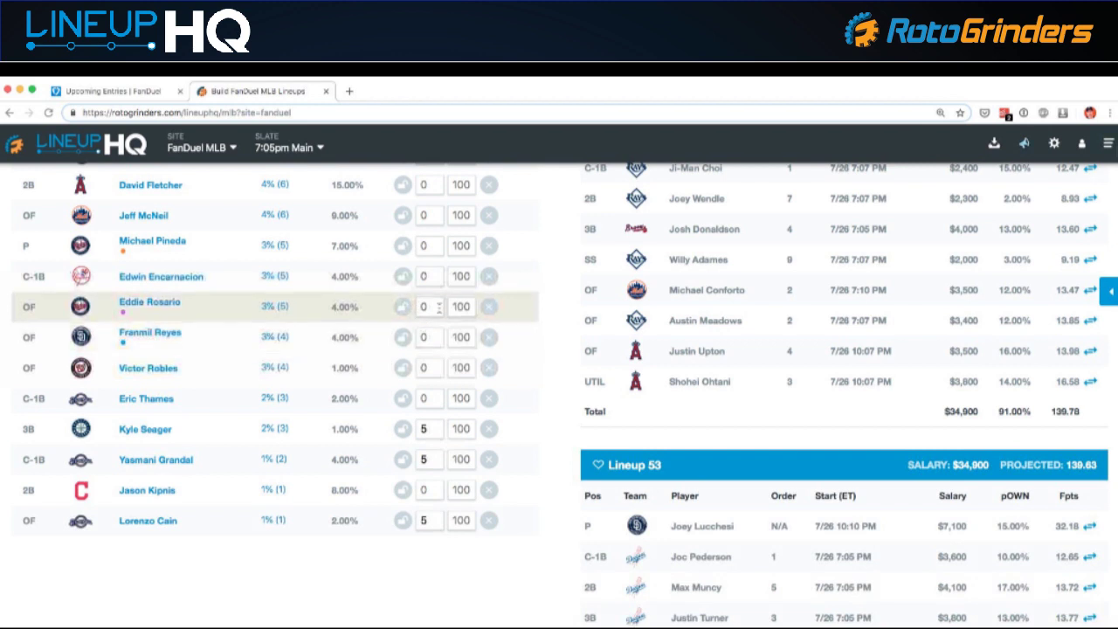
left_click(422, 305)
type("9")
scroll(429, 314, "up", 2)
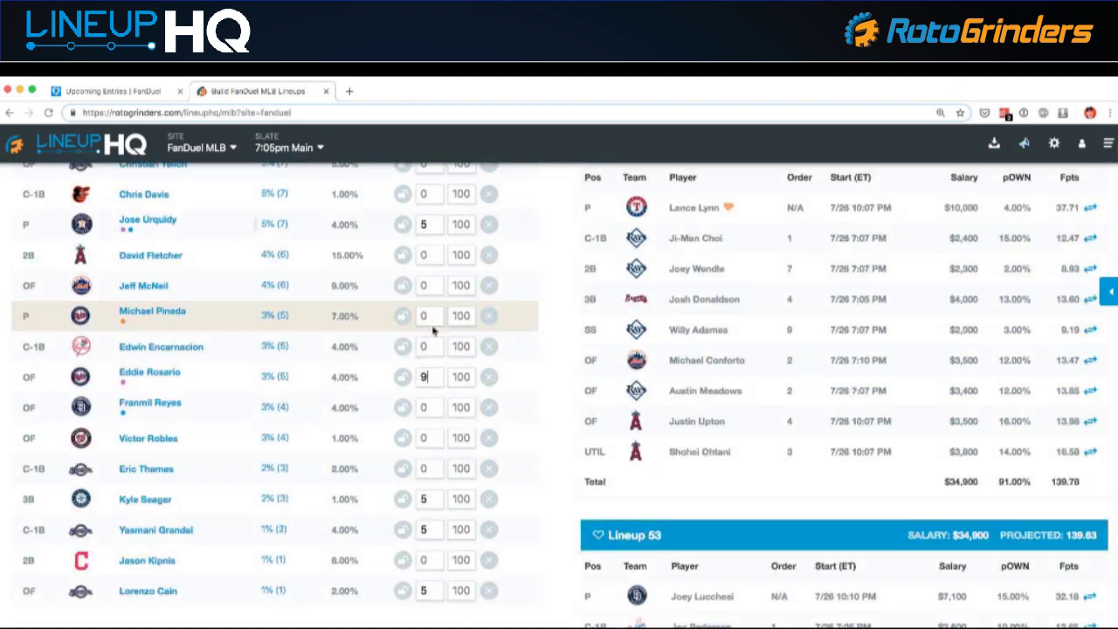
scroll(428, 345, "up", 1)
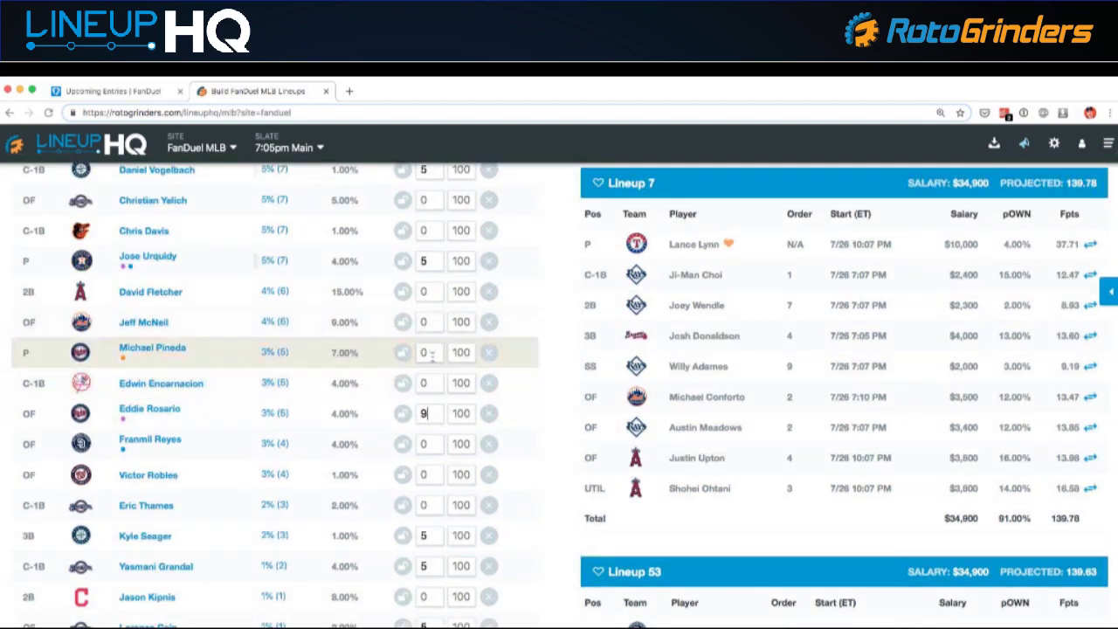
type("10")
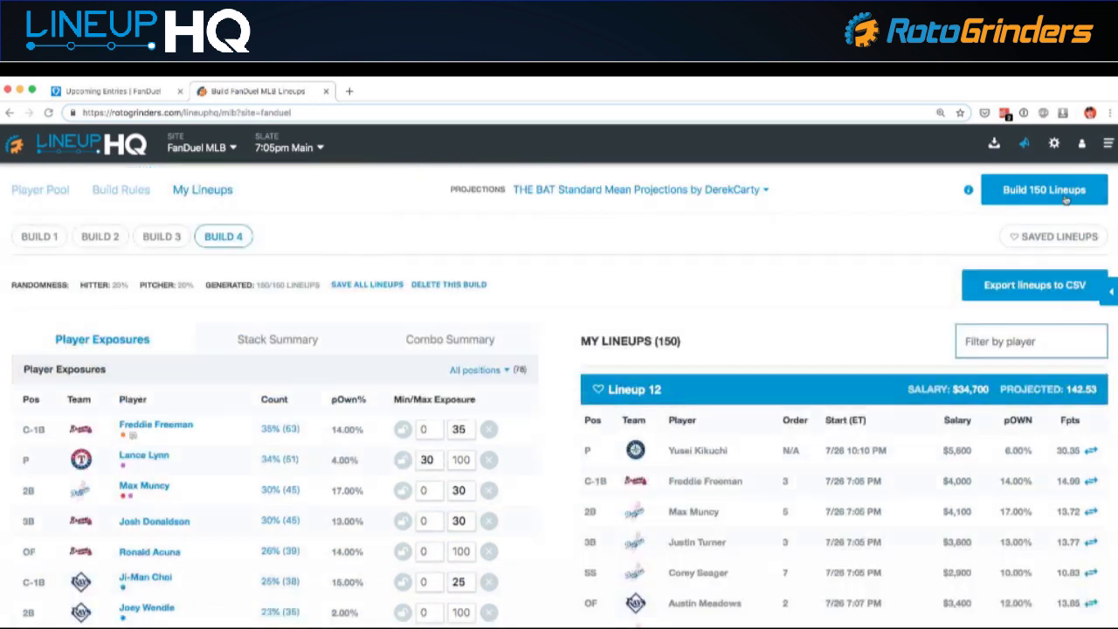
Rebuild the 150 lineups using the raised minimum exposures for the least-used players
left_click(1060, 195)
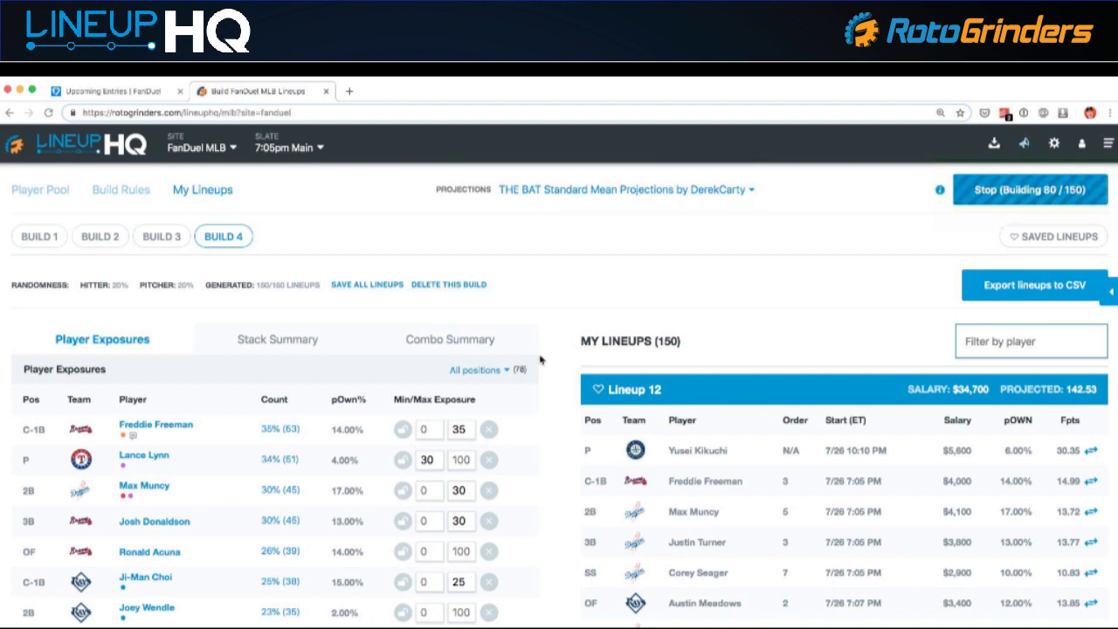
scroll(540, 359, "down", 1)
scroll(679, 393, "up", 1)
scroll(685, 371, "down", 10)
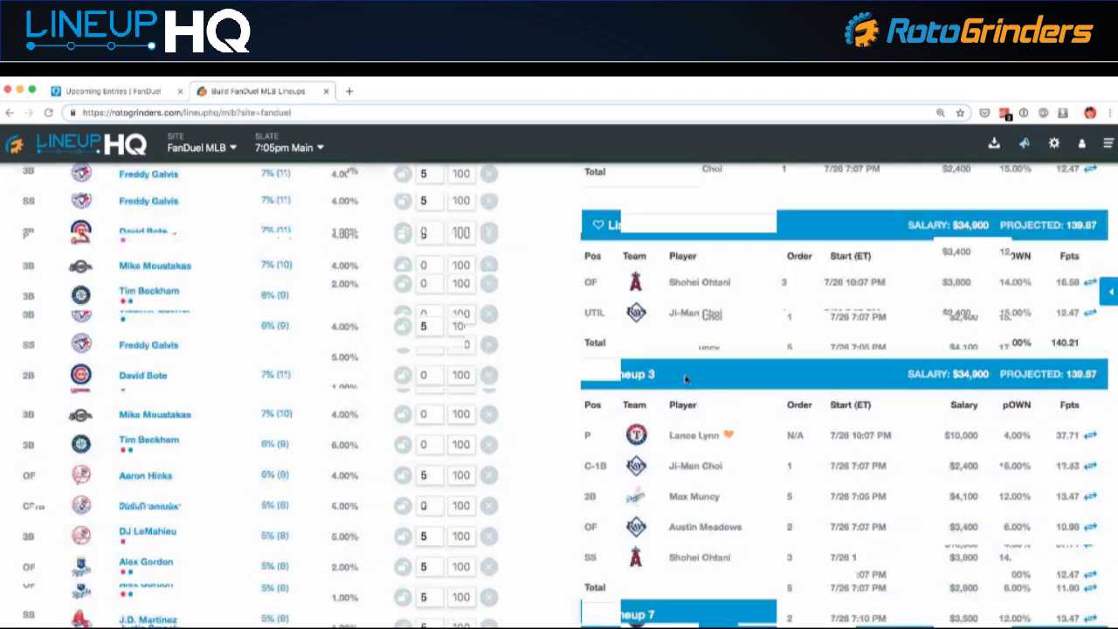
scroll(685, 378, "up", 10)
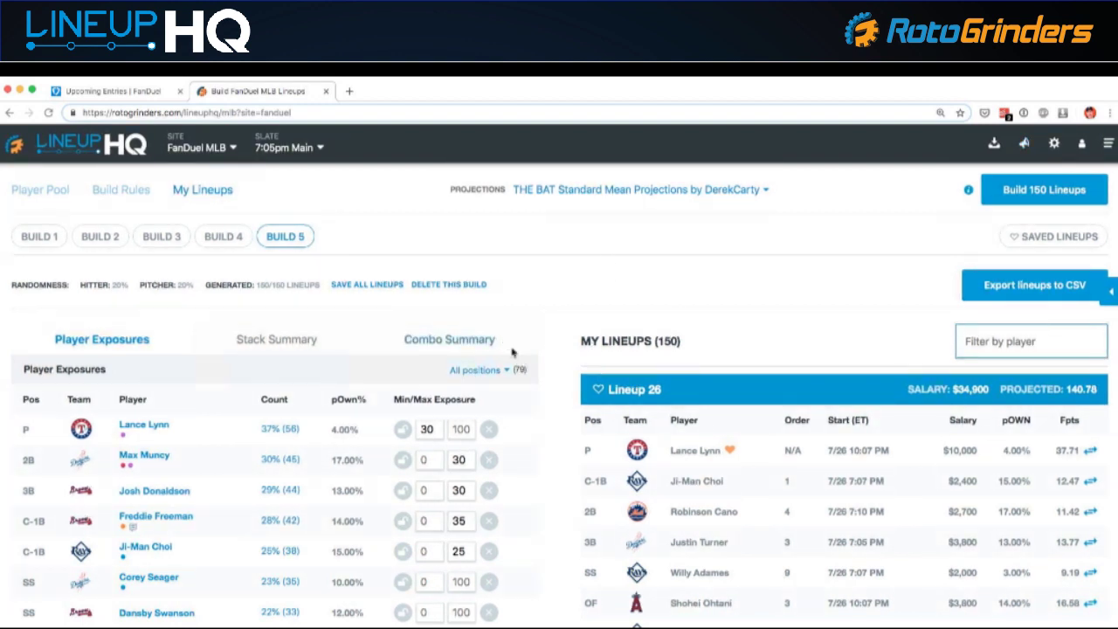
Check the rebuilt lineups' player exposure counts against their targets, down to Kyle Seager's minimum
scroll(520, 355, "down", 3)
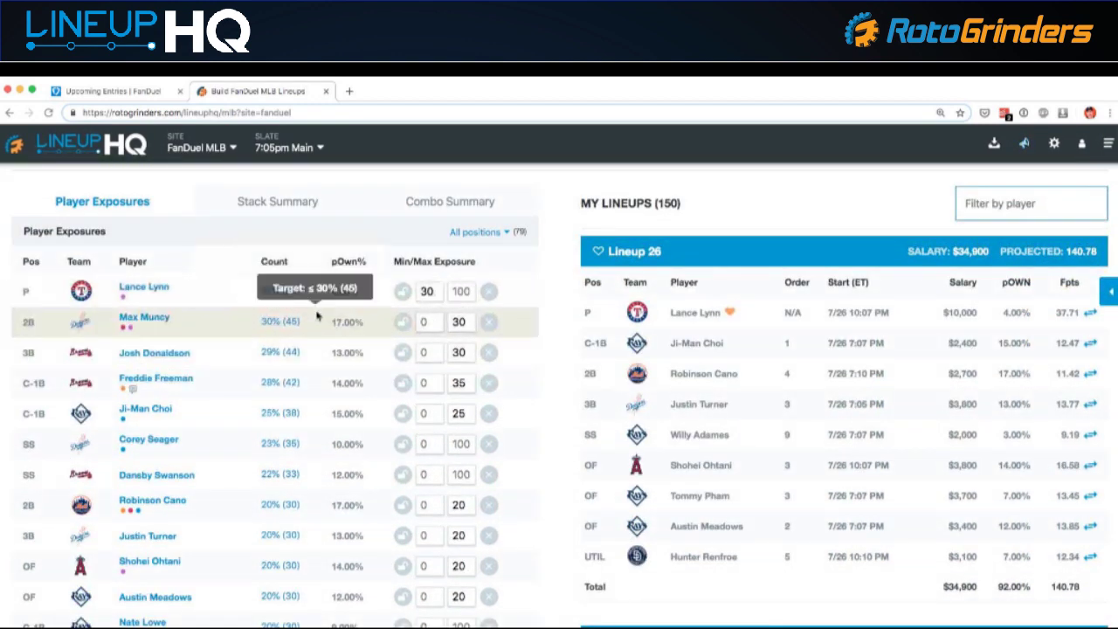
scroll(288, 301, "down", 2)
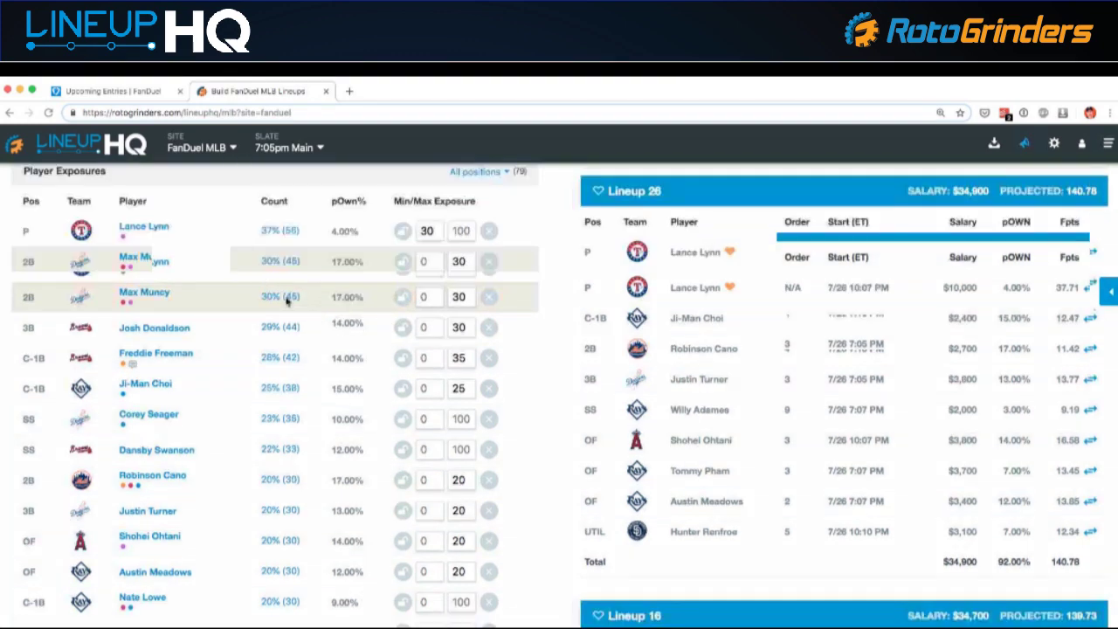
scroll(286, 300, "down", 15)
scroll(382, 393, "up", 6)
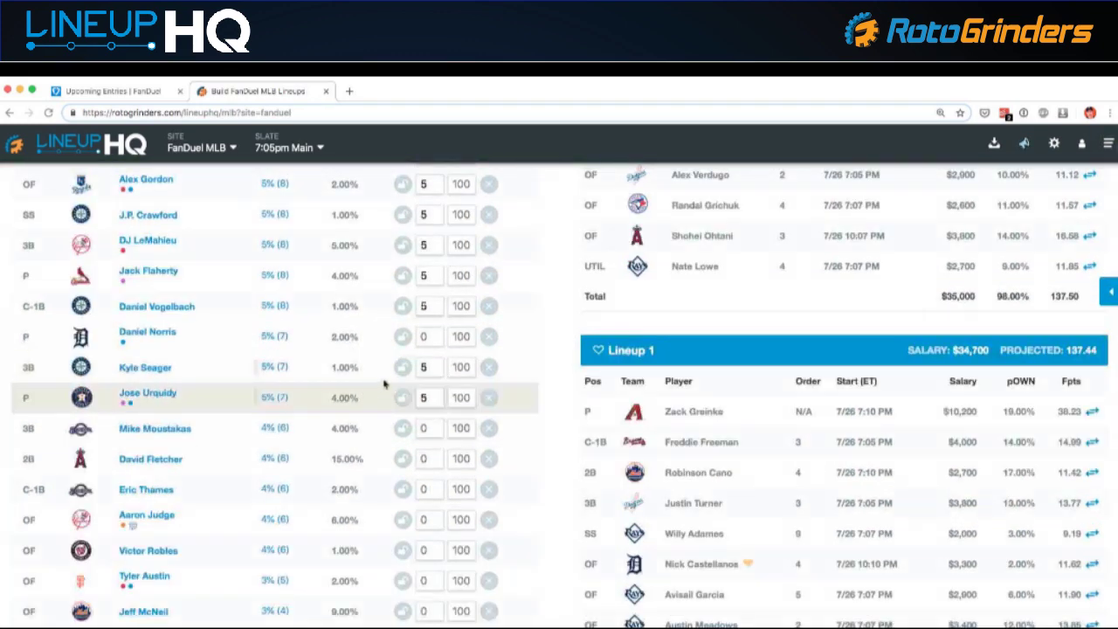
mouse_move(252, 381)
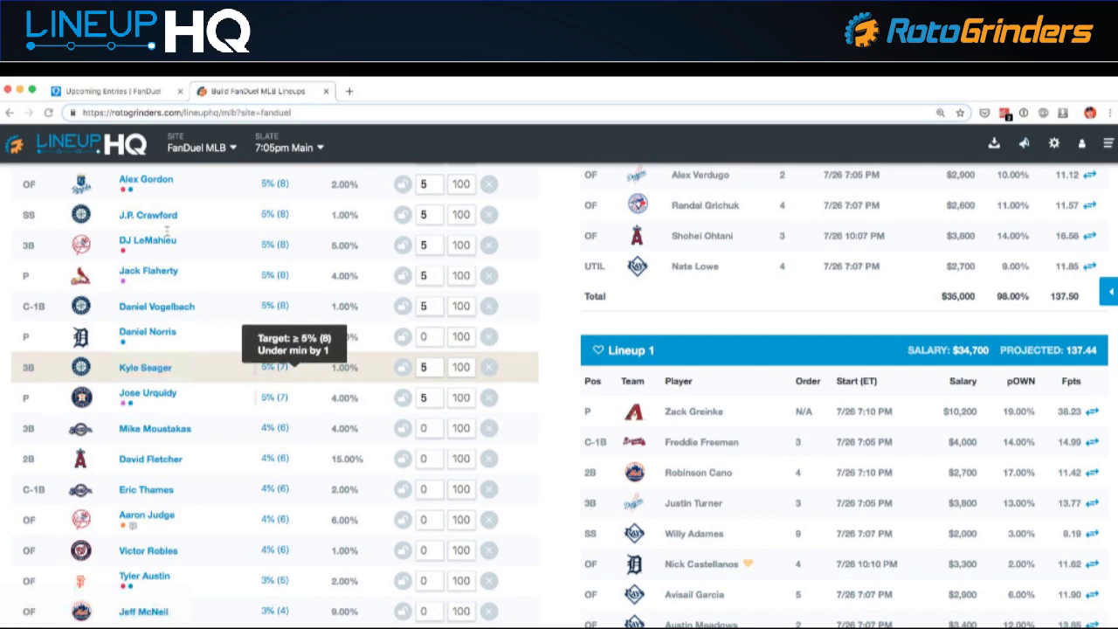
Show the hitters still included in the player pool, sorted by projected points per dollar from highest down
scroll(295, 377, "up", 12)
left_click(39, 190)
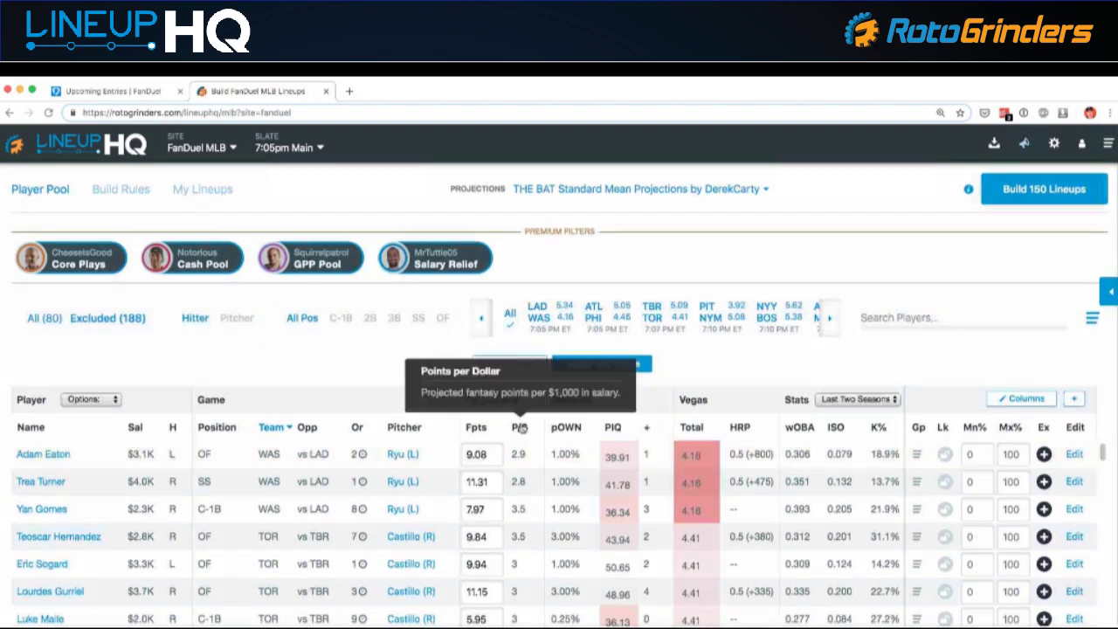
left_click(41, 319)
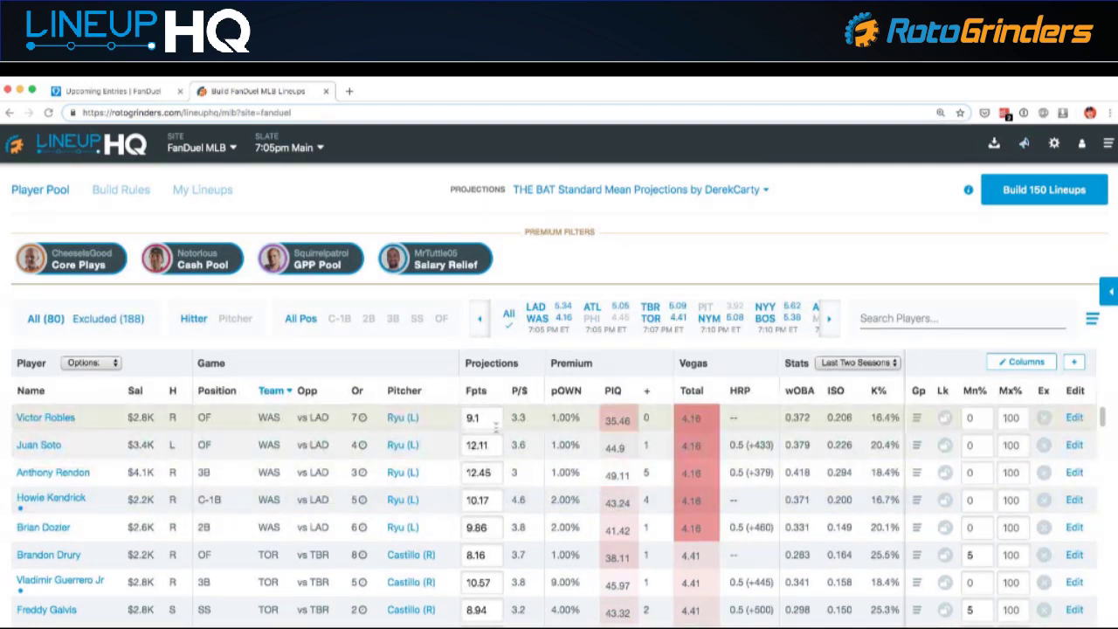
scroll(515, 428, "down", 1)
left_click(521, 390)
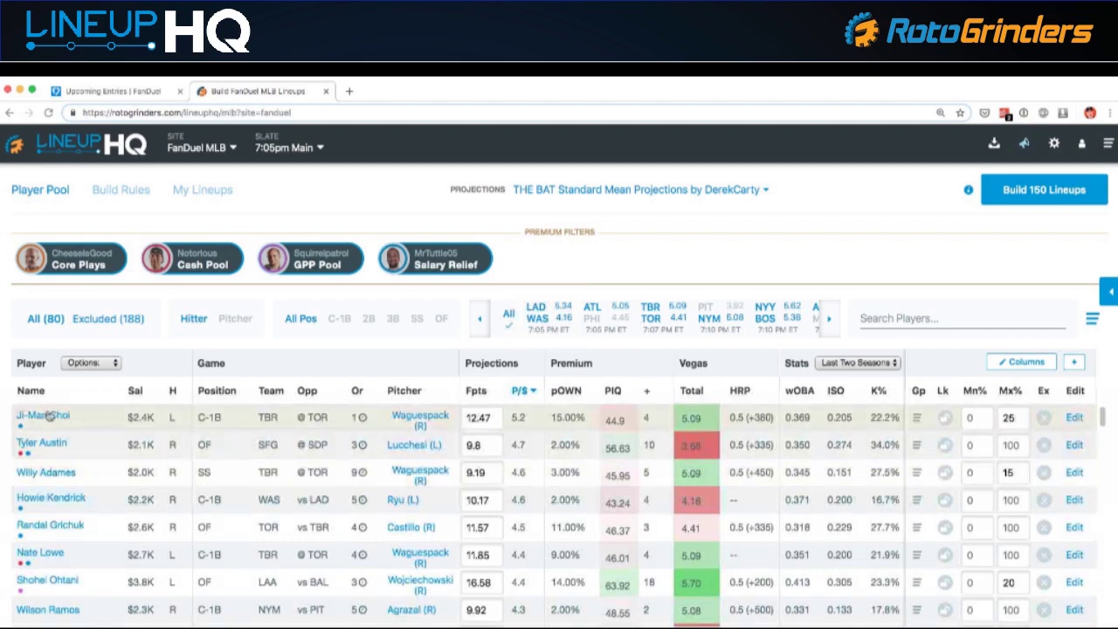
Set Ji-Man Choi's projected fantasy points to 11 and Tyler Austin's to 9
double_click(489, 418)
type("11")
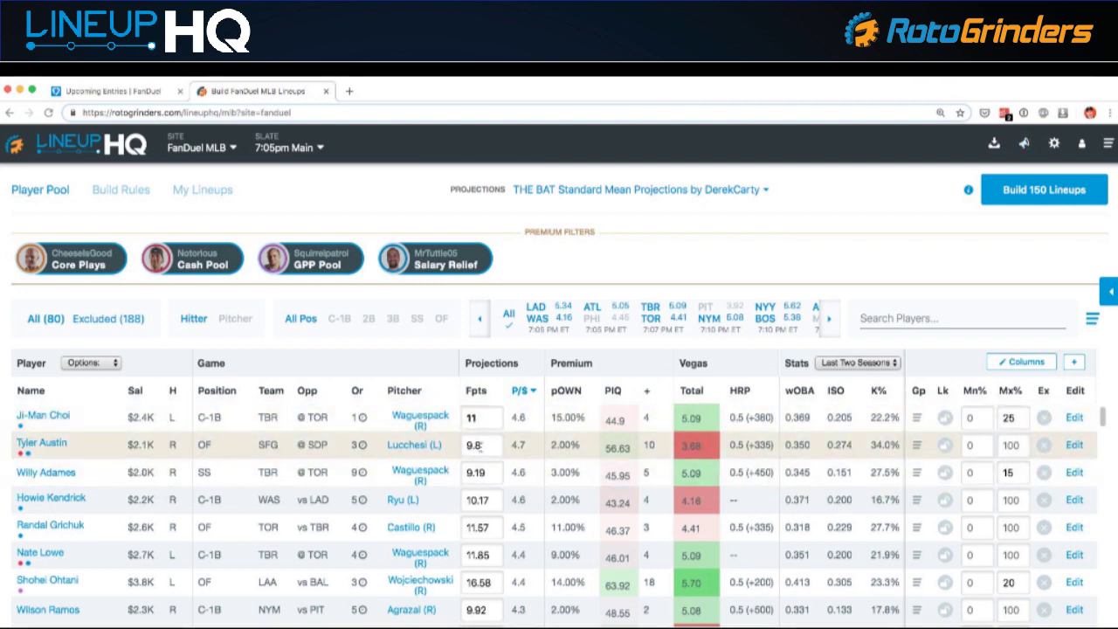
double_click(476, 445)
type("9")
scroll(535, 450, "down", 1)
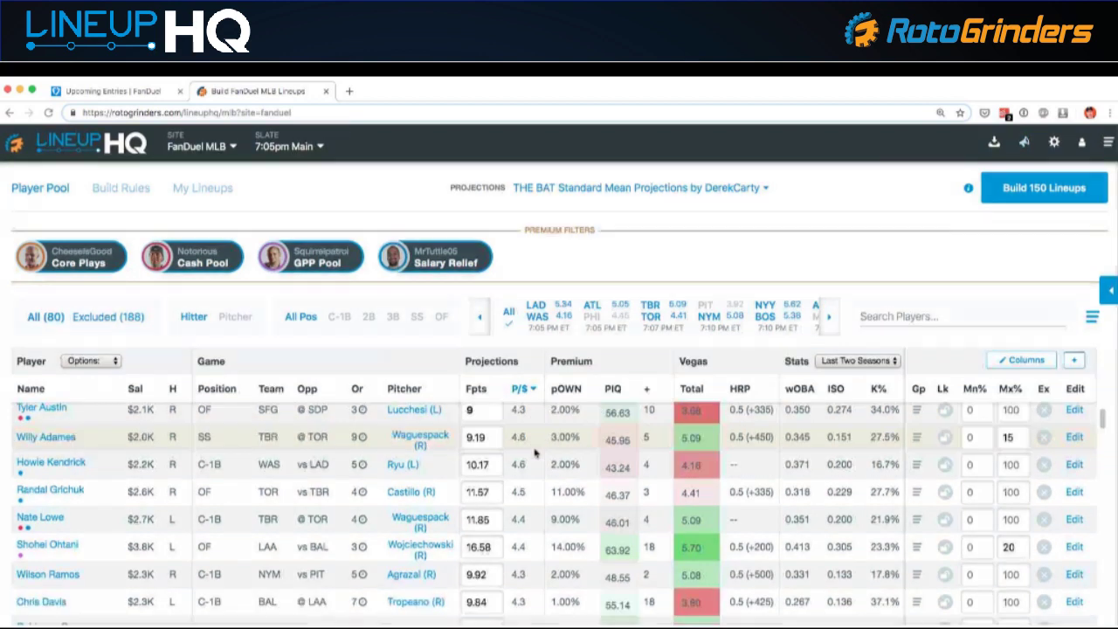
Set Willy Adames's projected fantasy points to 7
scroll(103, 467, "up", 1)
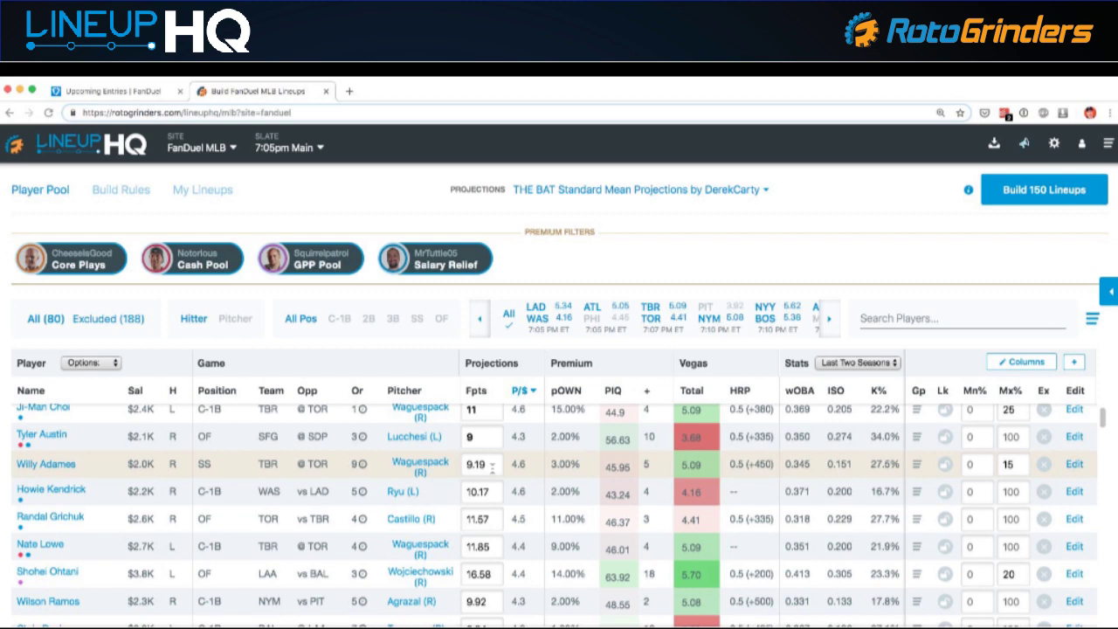
scroll(491, 468, "down", 1)
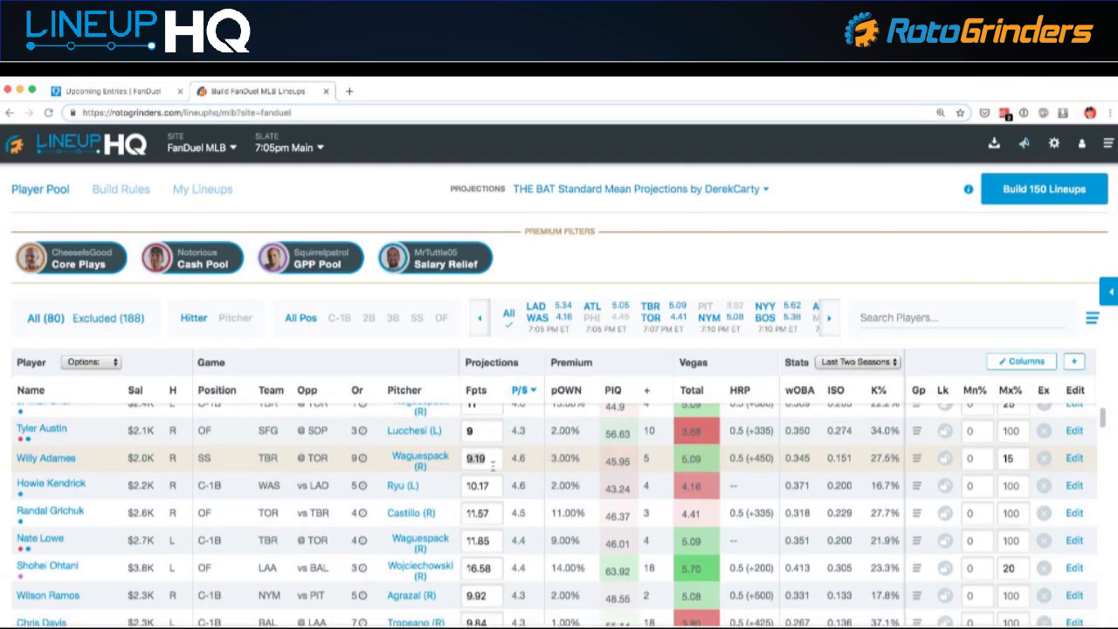
double_click(491, 466)
type("8")
mouse_move(474, 458)
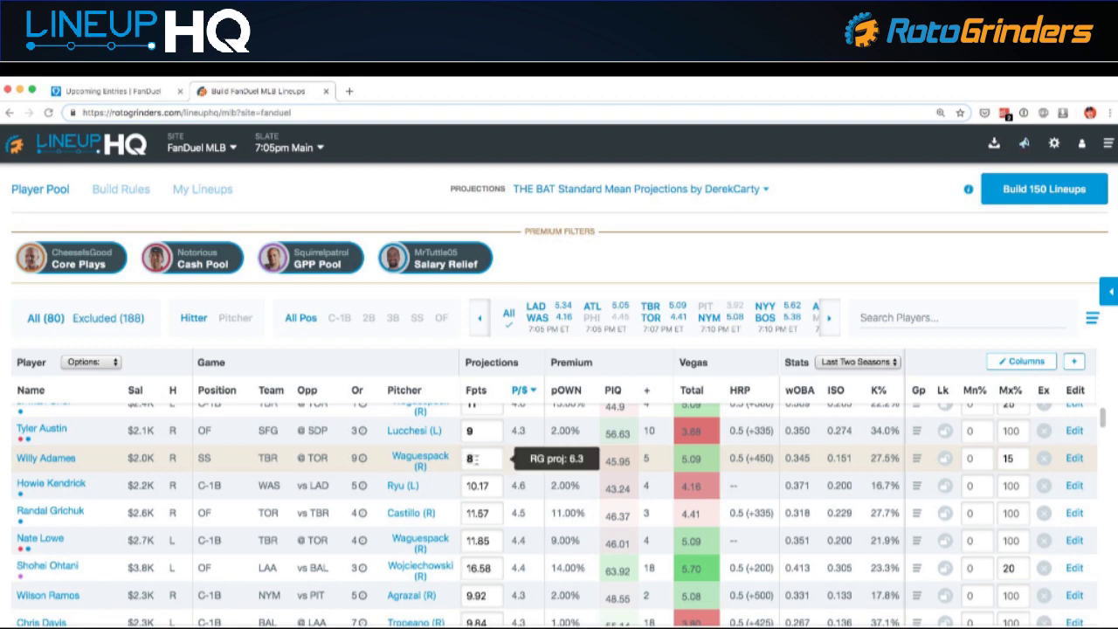
key("BackSpace")
type("7")
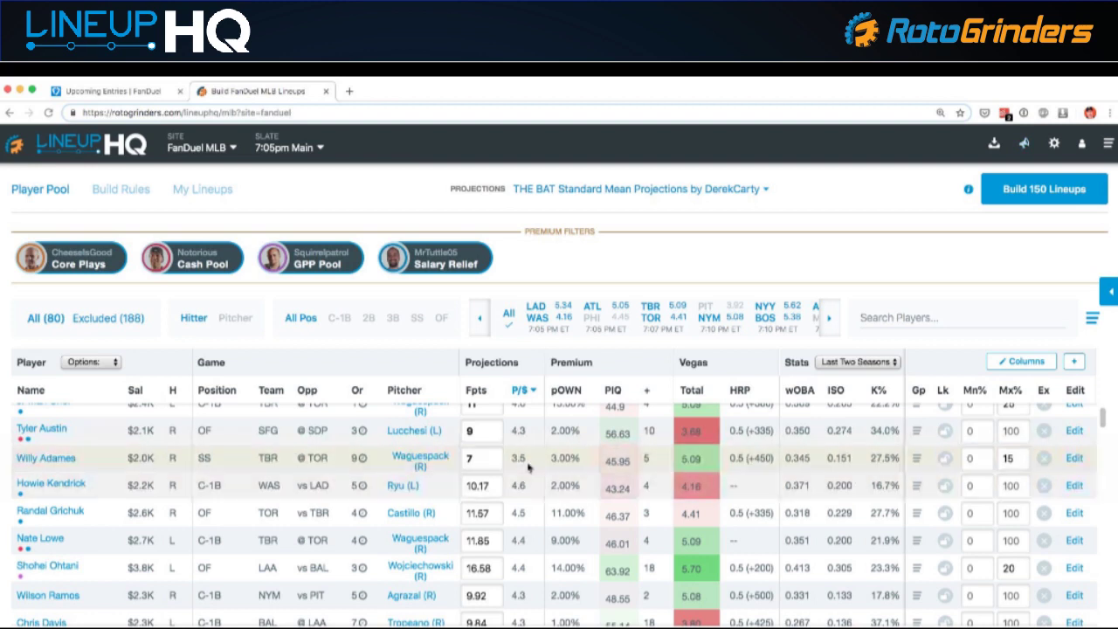
Set Howie Kendrick's projected fantasy points to 10 and Randal Grichuk's to 9.6
scroll(528, 473, "down", 1)
left_click(480, 443)
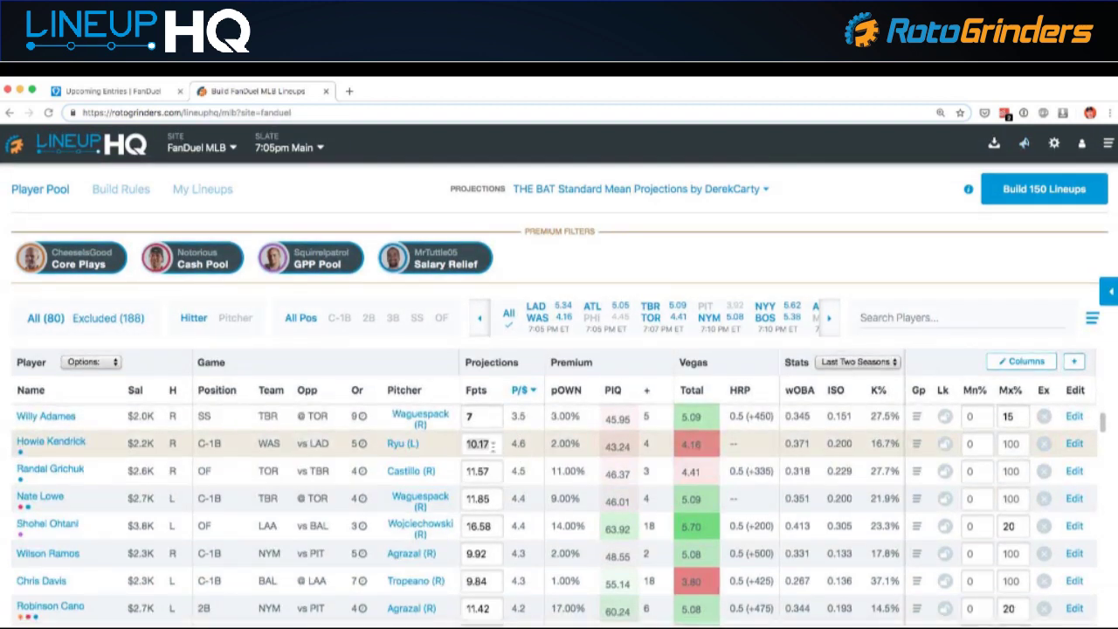
type("10")
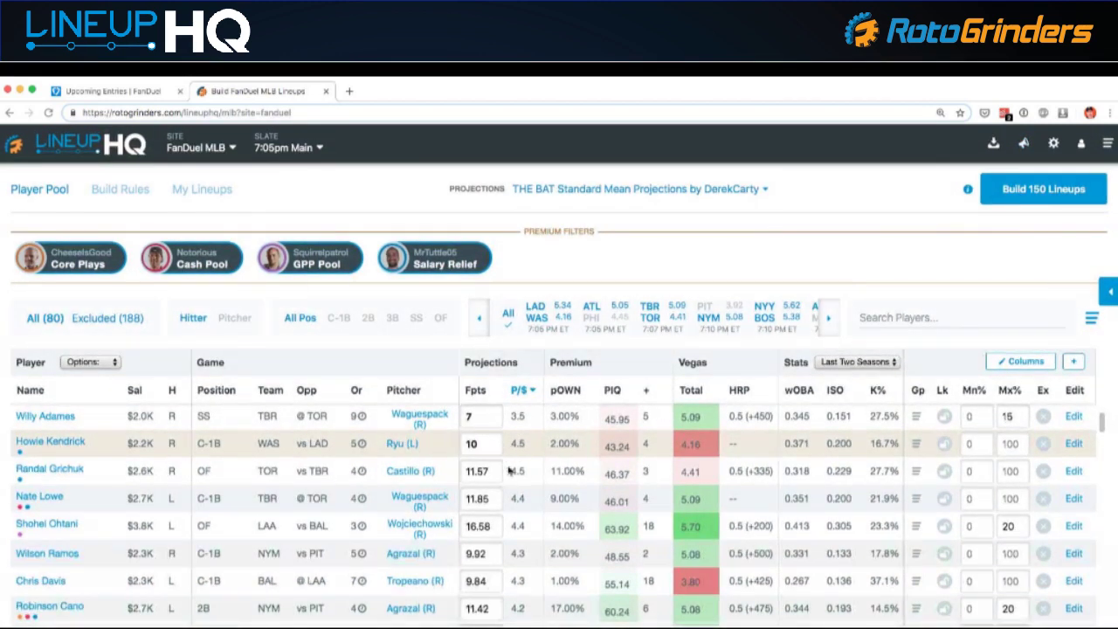
left_click(489, 471)
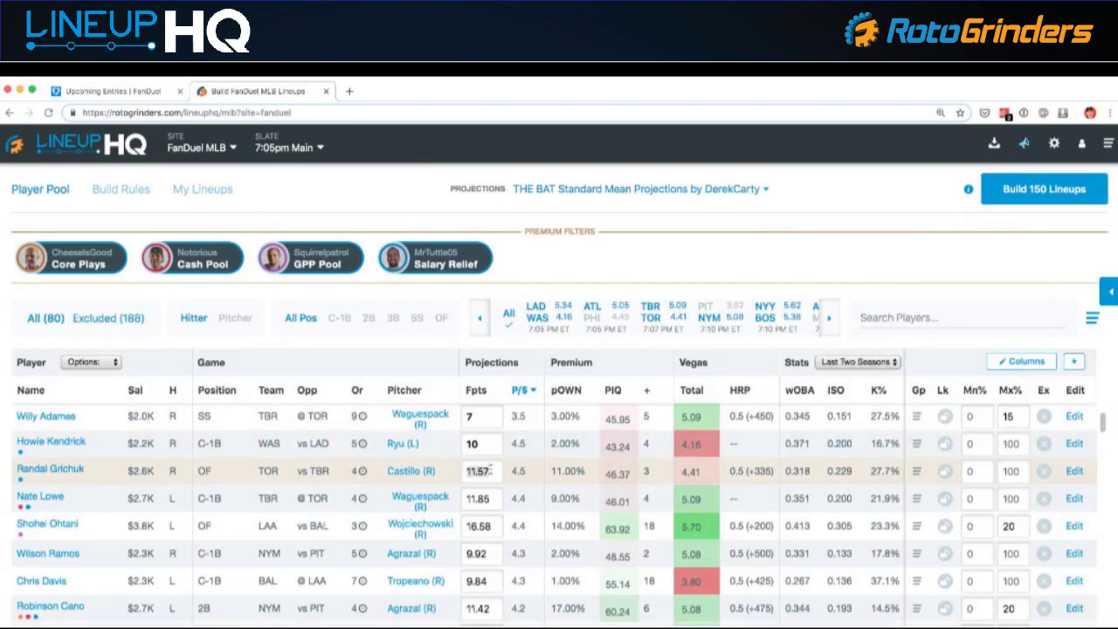
type("9")
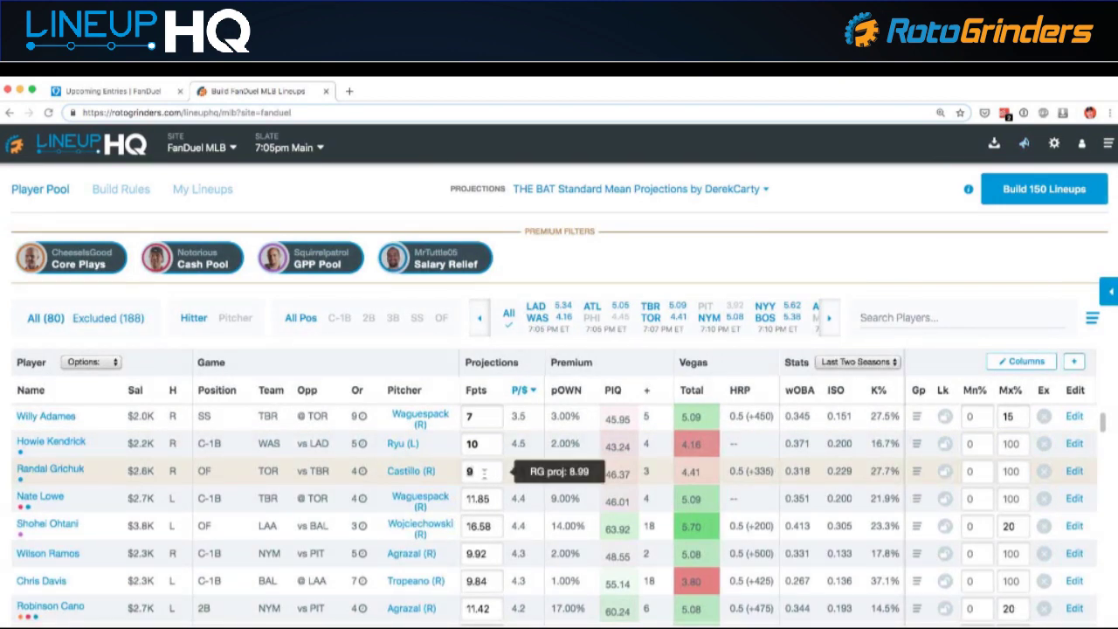
type(".6")
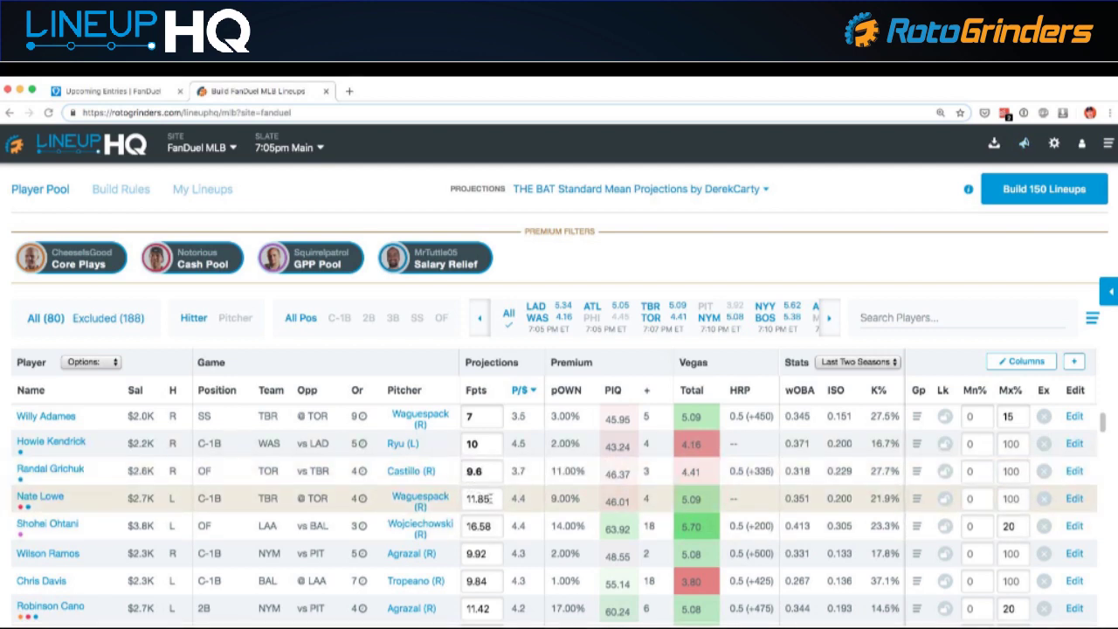
scroll(491, 498, "up", 2)
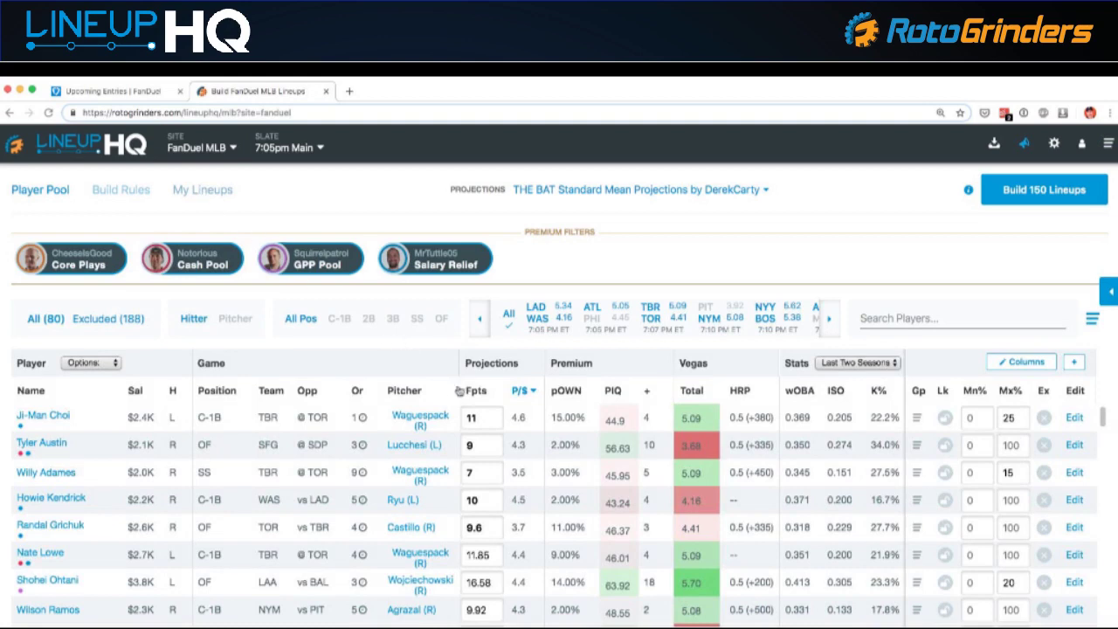
Review the exposures in Build 5 and compare Willy Adames's count with his maximum exposure target
left_click(203, 190)
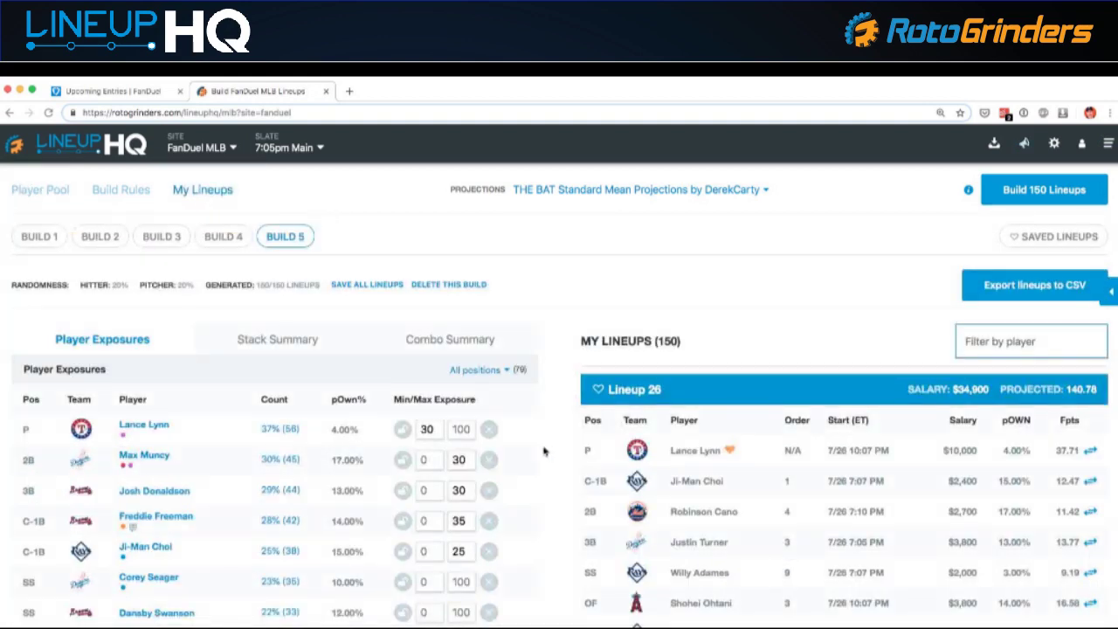
scroll(546, 452, "down", 2)
scroll(544, 452, "down", 10)
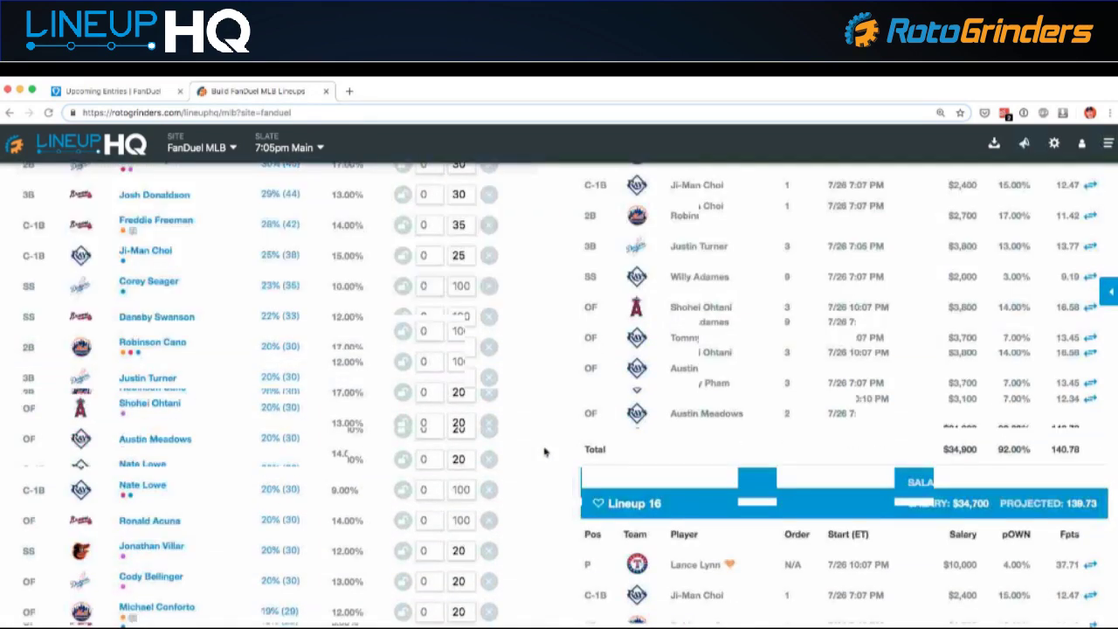
scroll(544, 452, "down", 3)
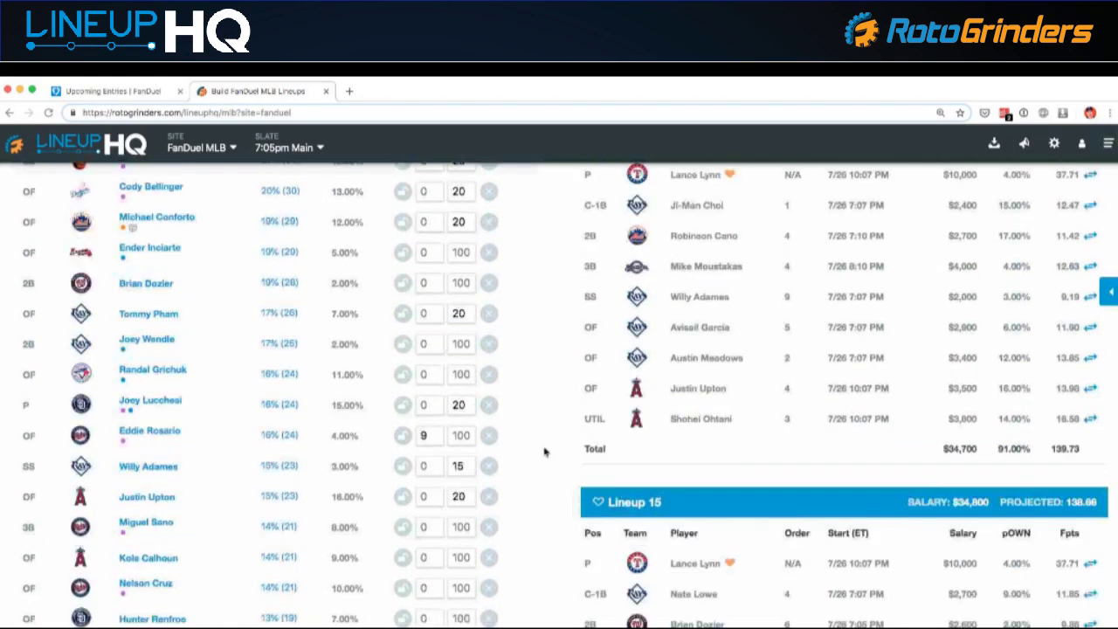
scroll(544, 451, "down", 5)
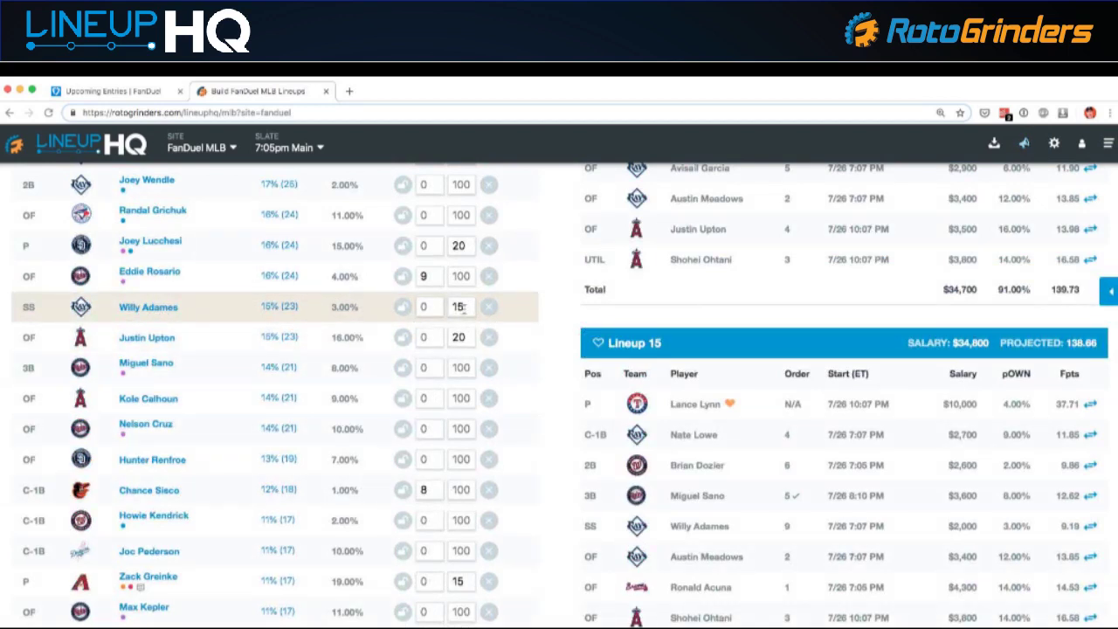
mouse_move(293, 306)
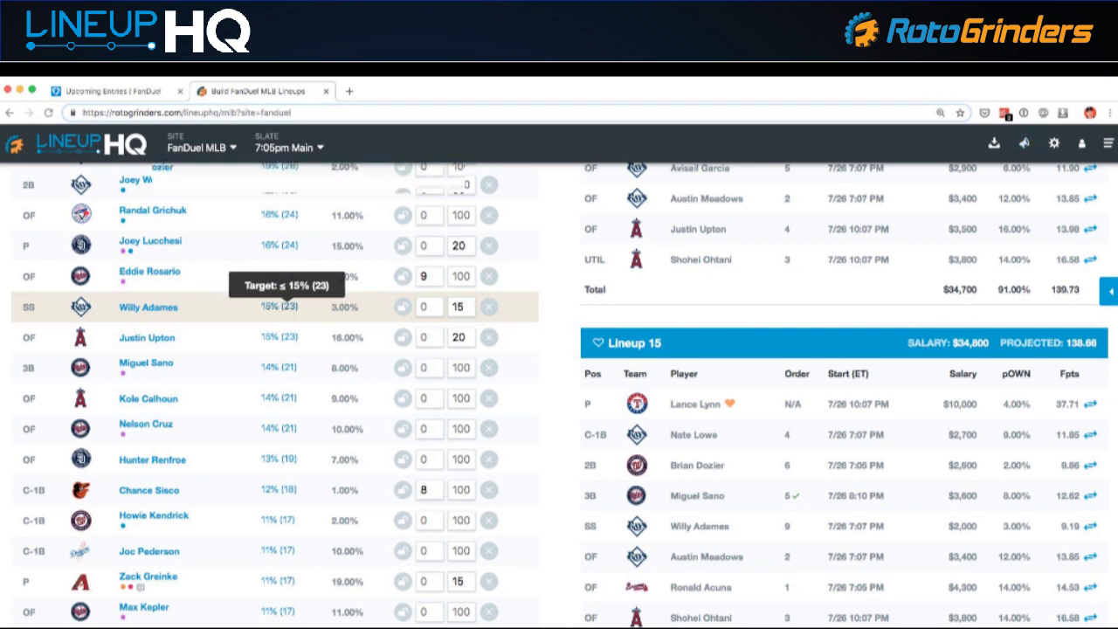
Rebuild the 150 lineups using the adjusted projections of the high-value hitters
scroll(282, 310, "up", 10)
left_click(1057, 192)
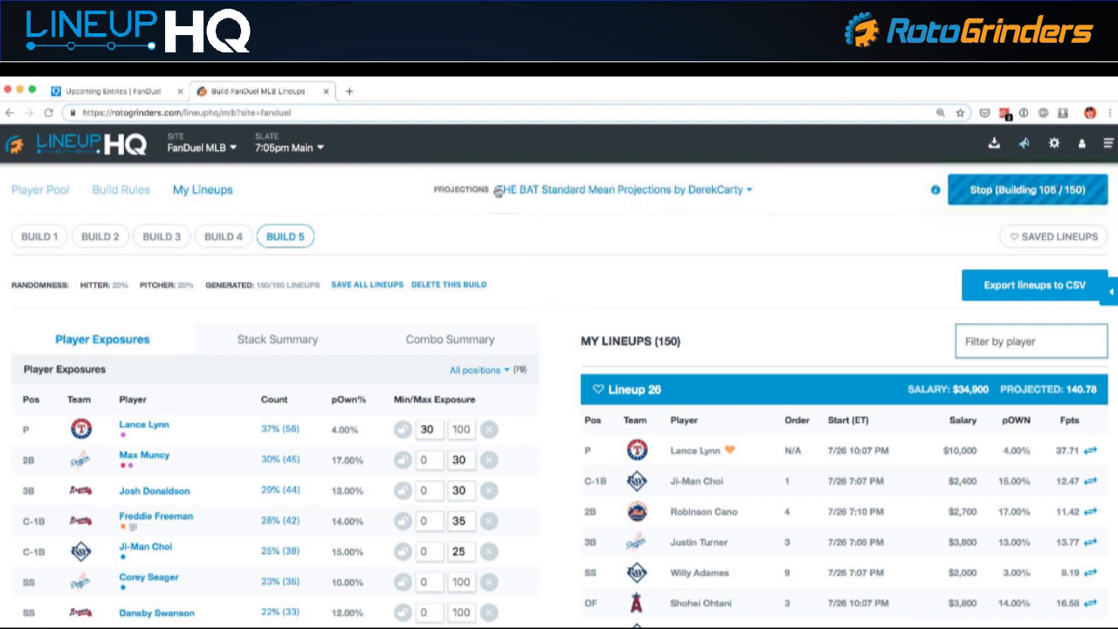
scroll(552, 271, "down", 1)
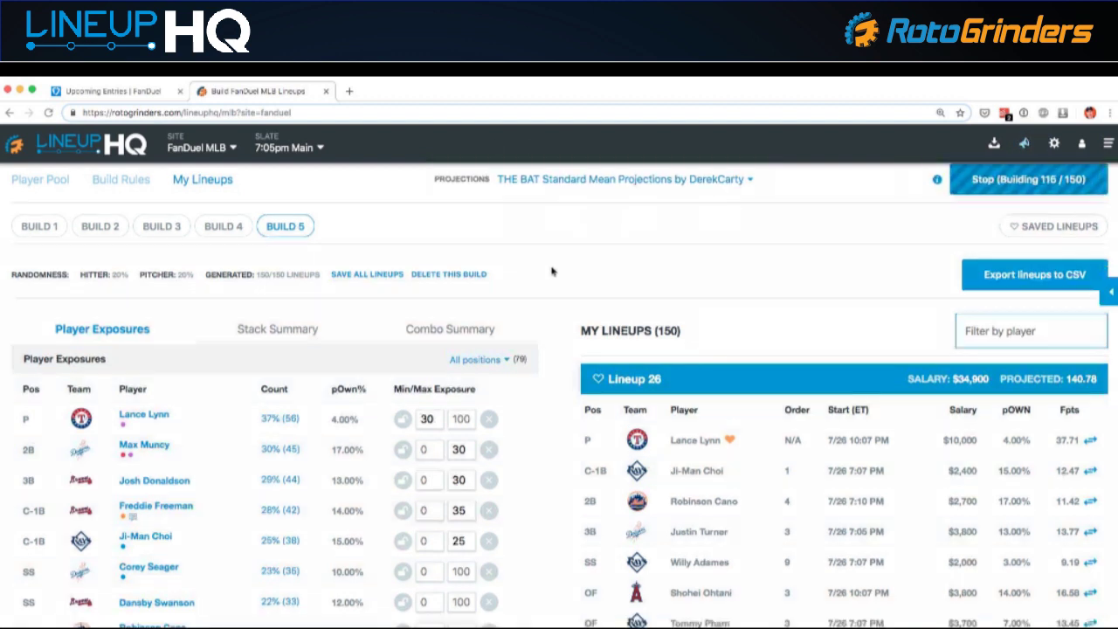
scroll(552, 272, "up", 1)
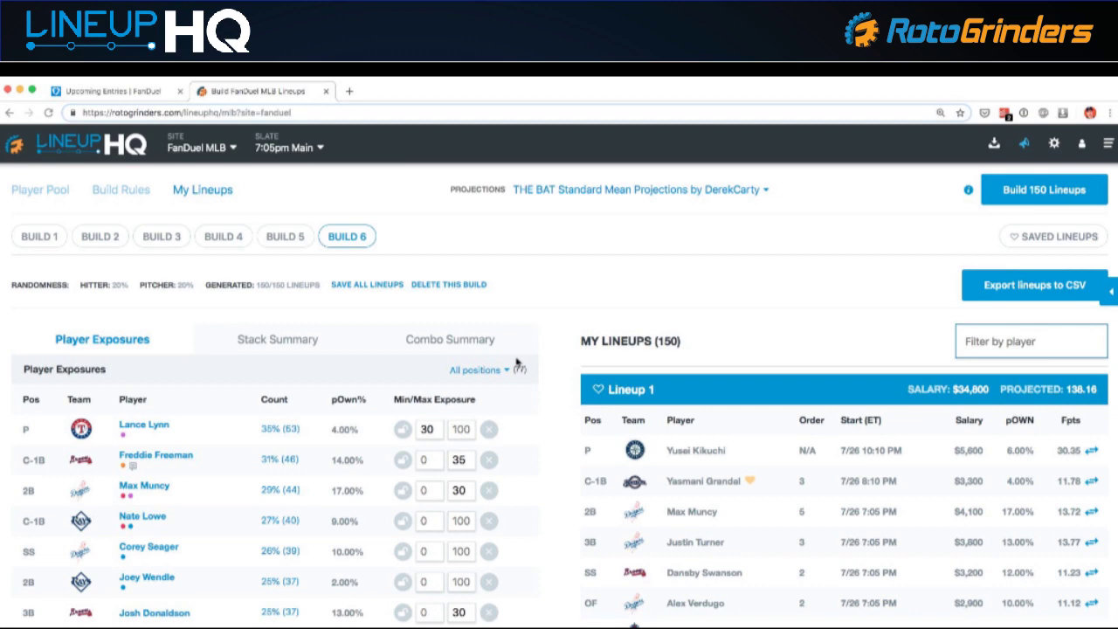
Examine the player exposures in Build 6 from the most-used to the least-used players
scroll(516, 364, "down", 5)
scroll(516, 363, "down", 3)
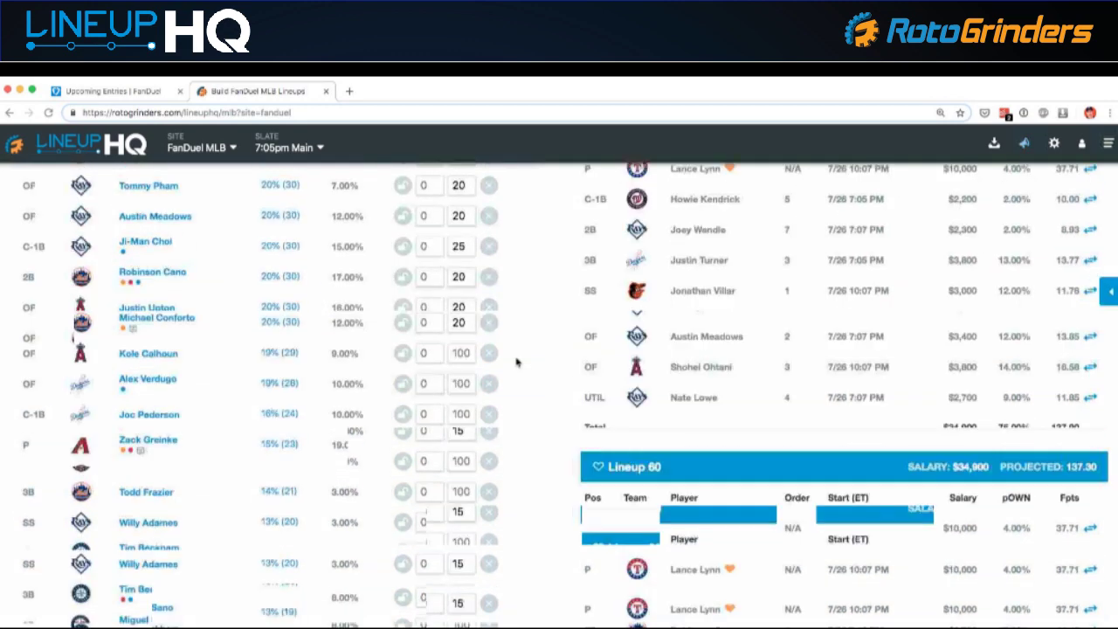
scroll(516, 364, "down", 5)
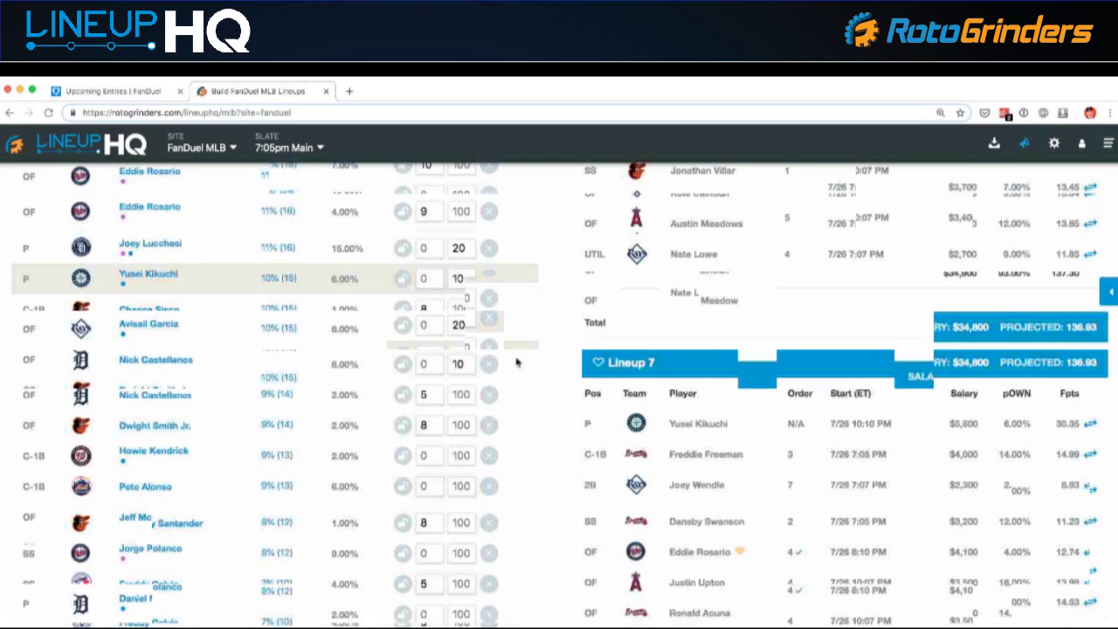
scroll(516, 363, "down", 10)
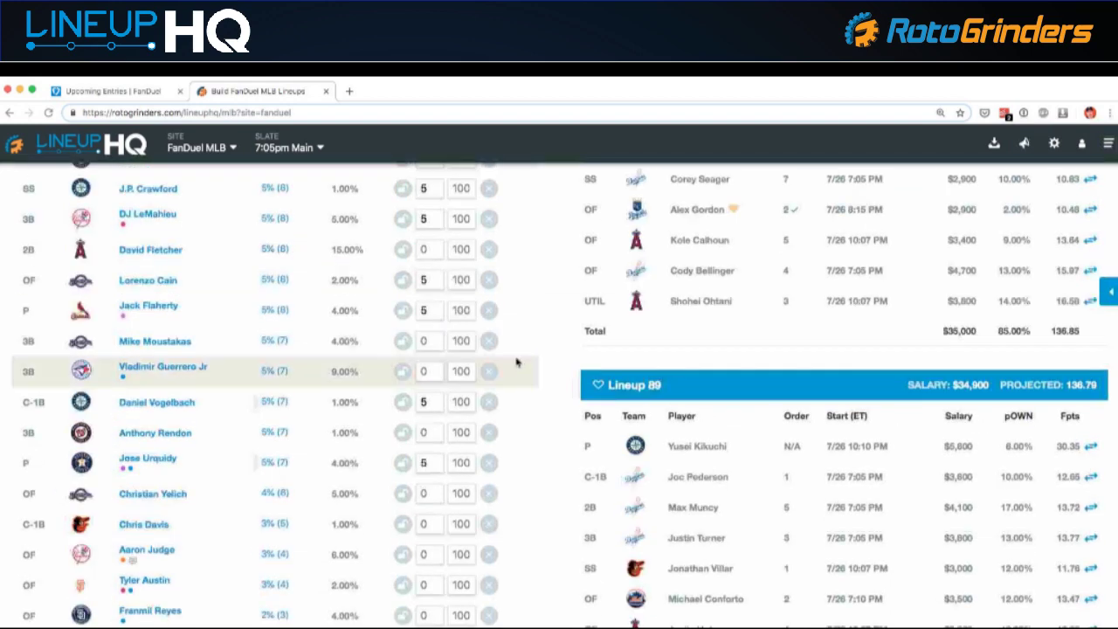
scroll(516, 363, "down", 3)
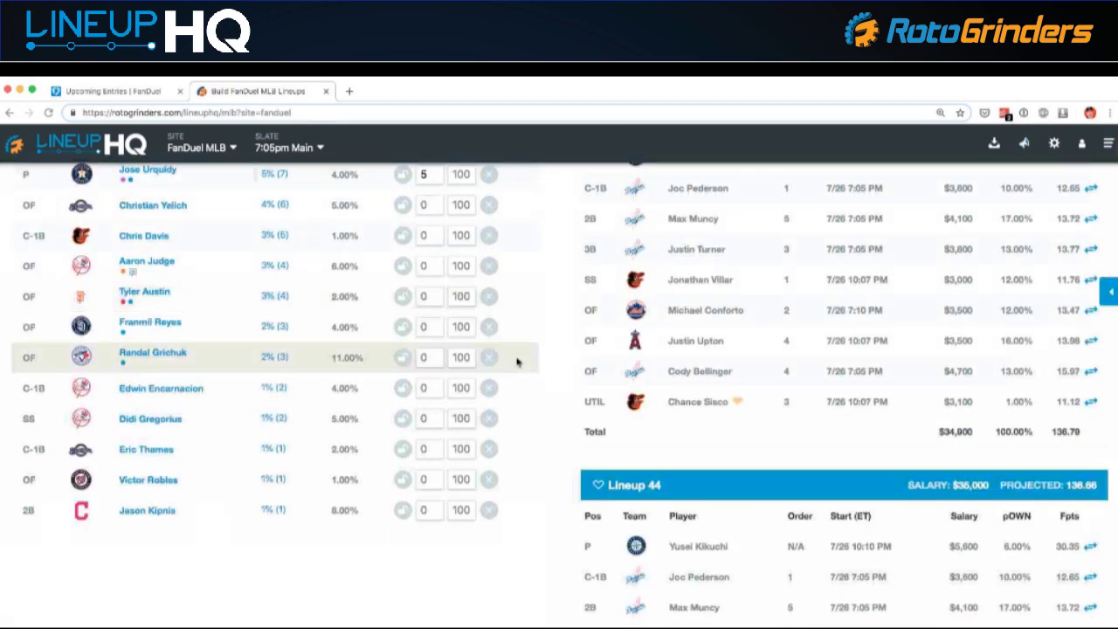
scroll(516, 363, "up", 4)
scroll(516, 363, "up", 3)
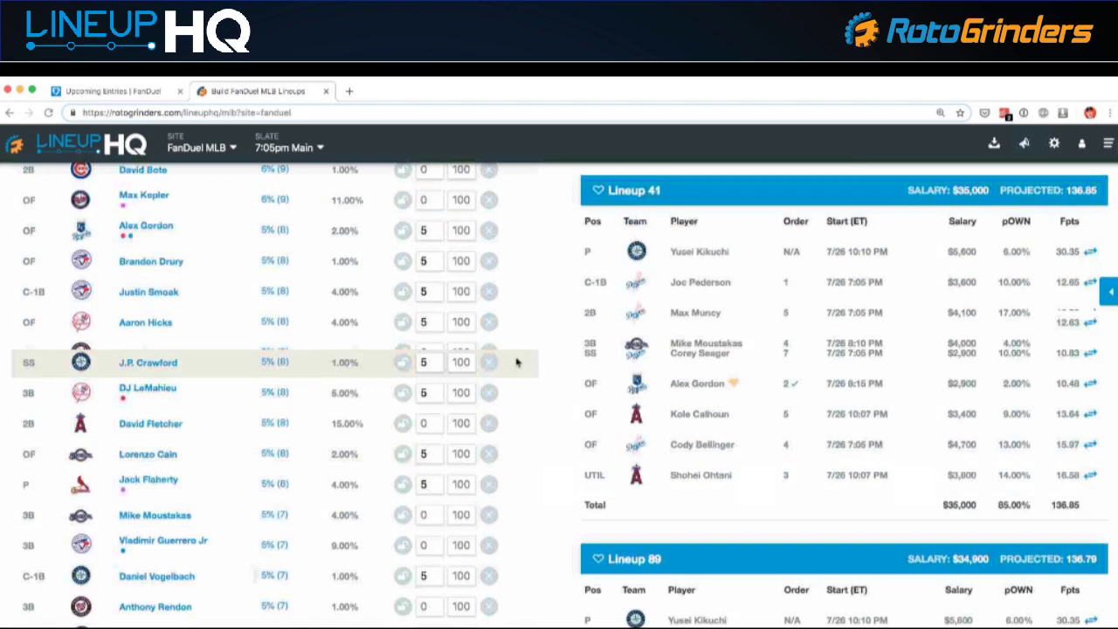
scroll(516, 363, "up", 3)
scroll(516, 363, "up", 8)
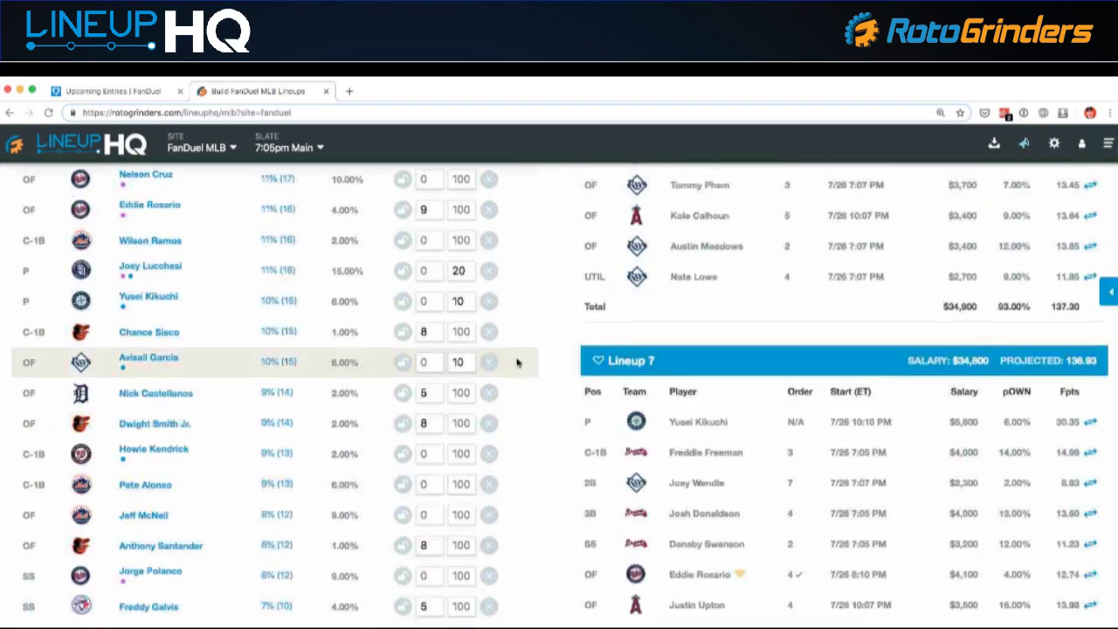
scroll(516, 364, "up", 3)
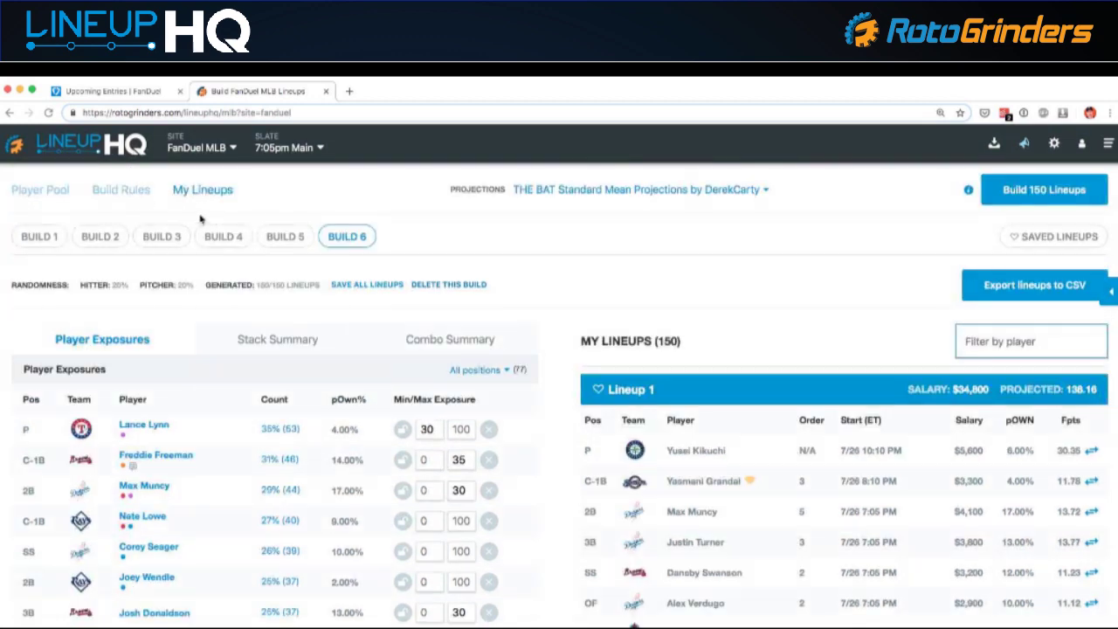
Review the player groups, the quick stacks and each team's primary and secondary stack maximums, and the projections in the player pool
left_click(124, 191)
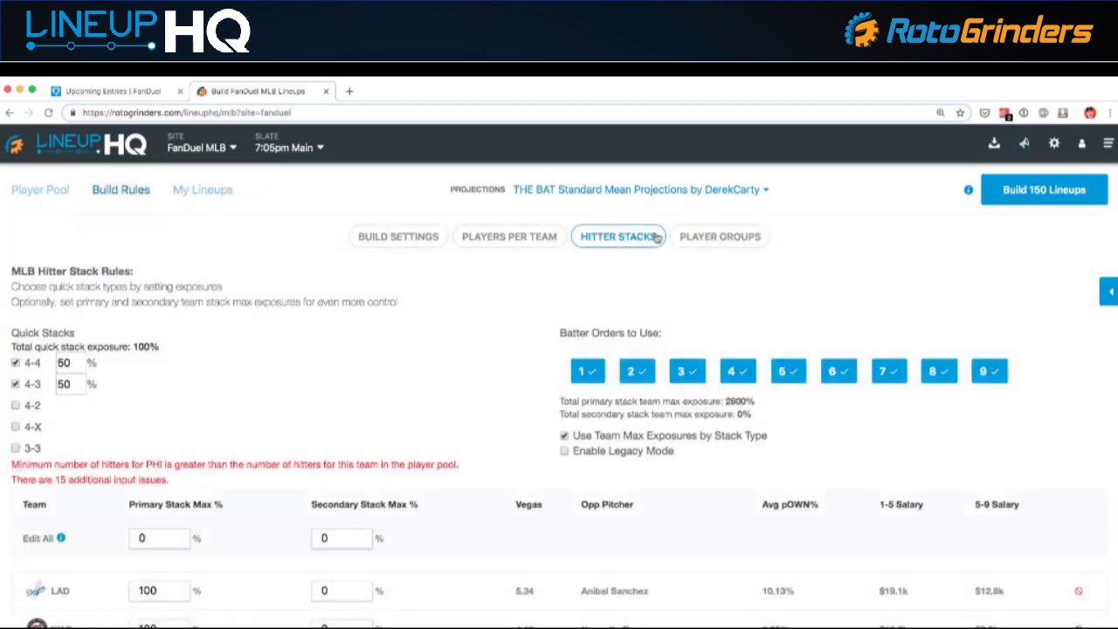
left_click(690, 235)
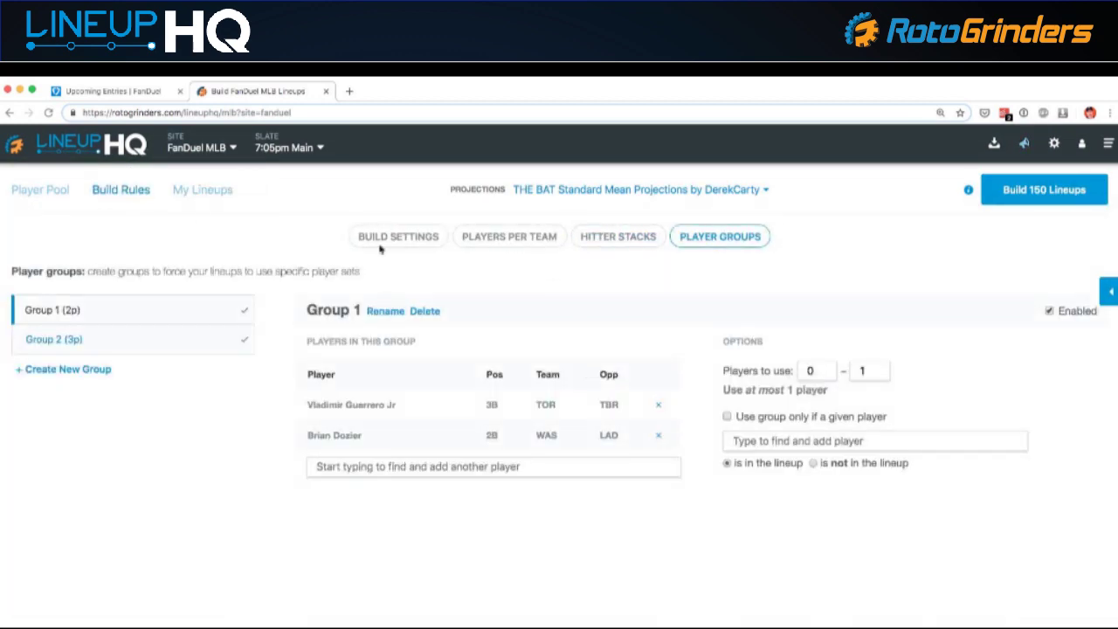
left_click(617, 243)
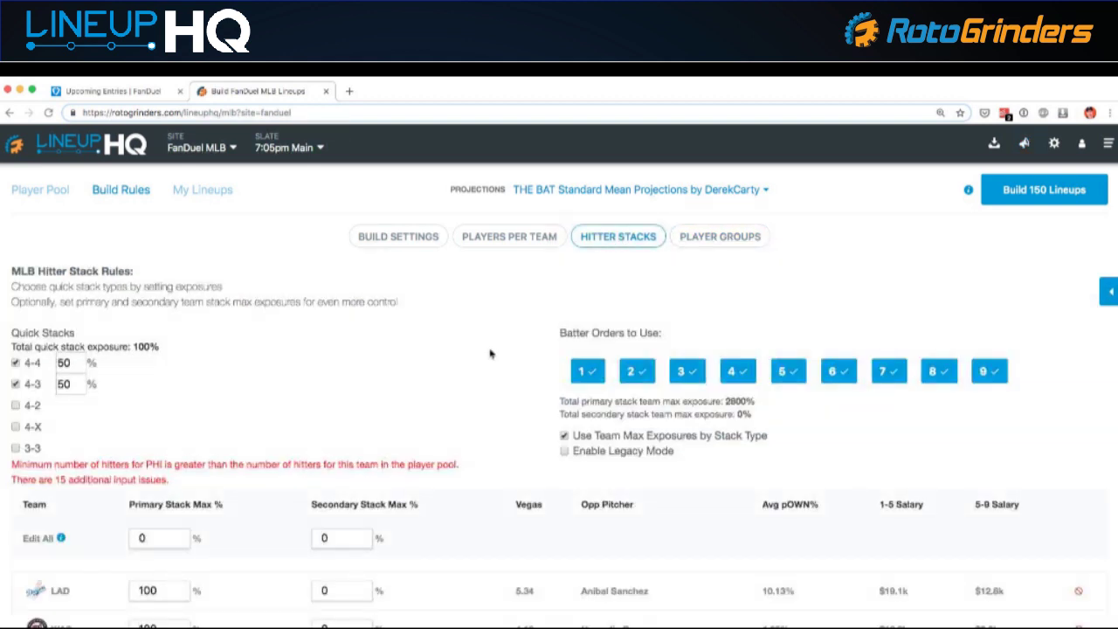
scroll(491, 354, "down", 10)
scroll(221, 349, "down", 10)
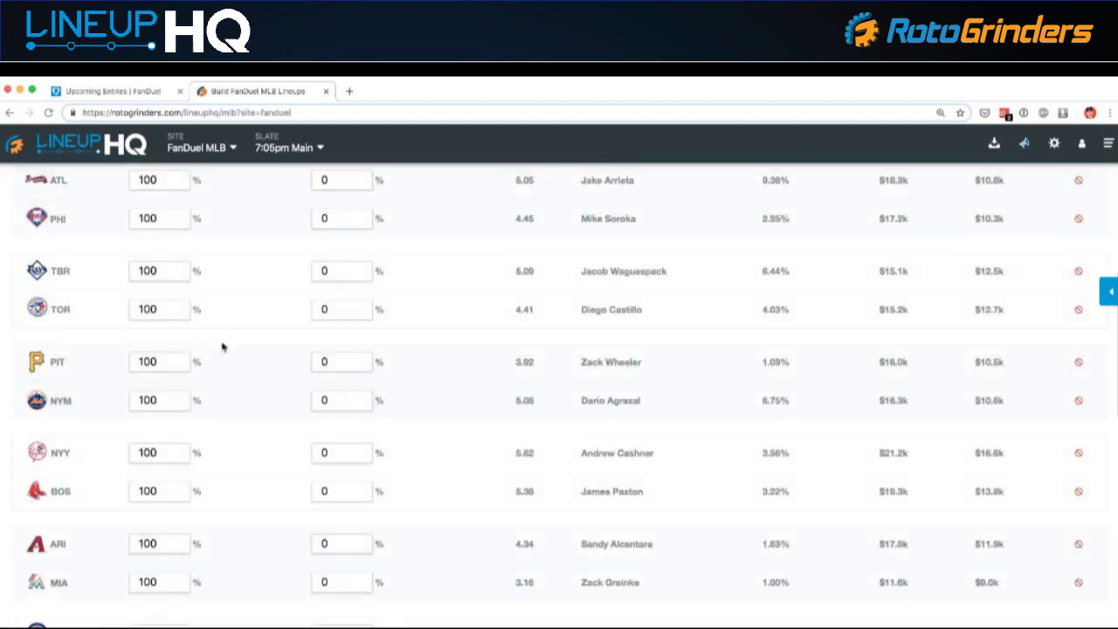
scroll(105, 220, "down", 5)
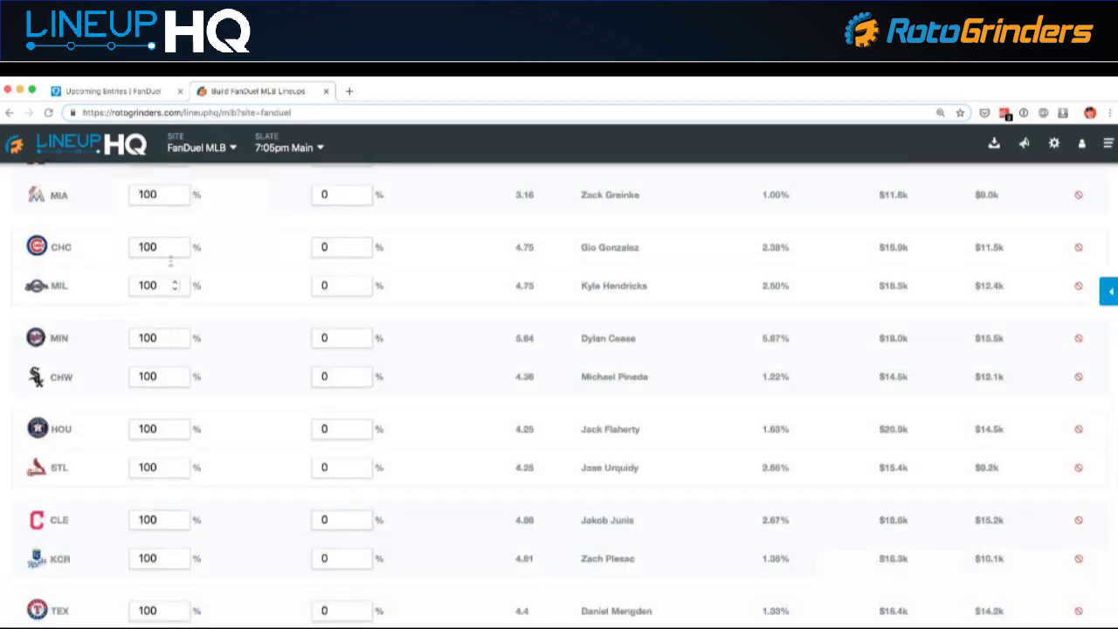
scroll(291, 402, "up", 2)
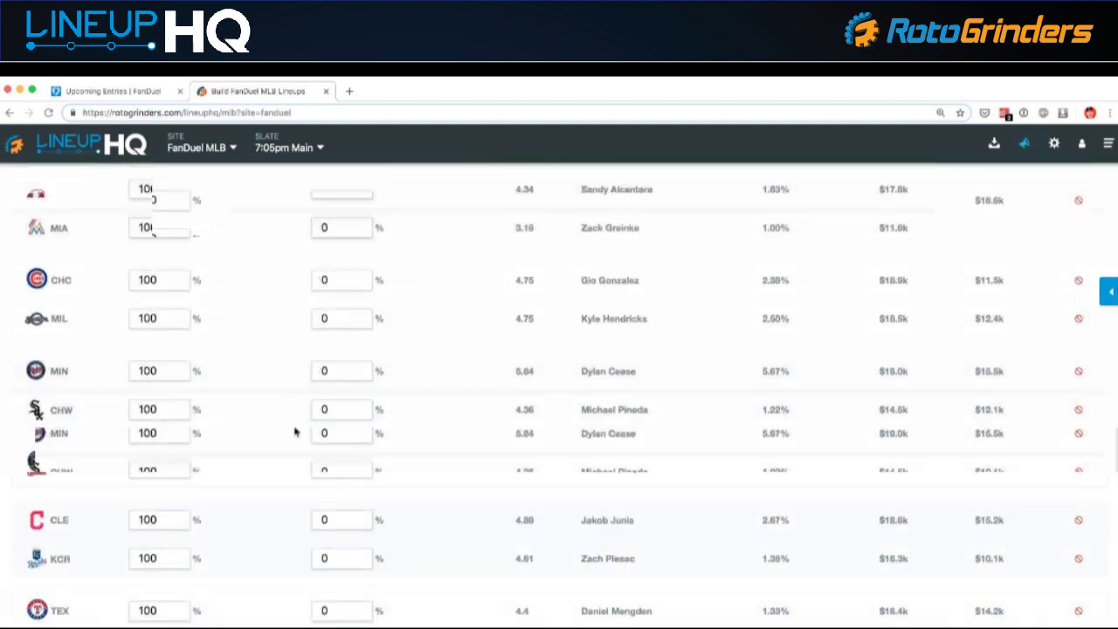
scroll(295, 435, "up", 10)
left_click(39, 190)
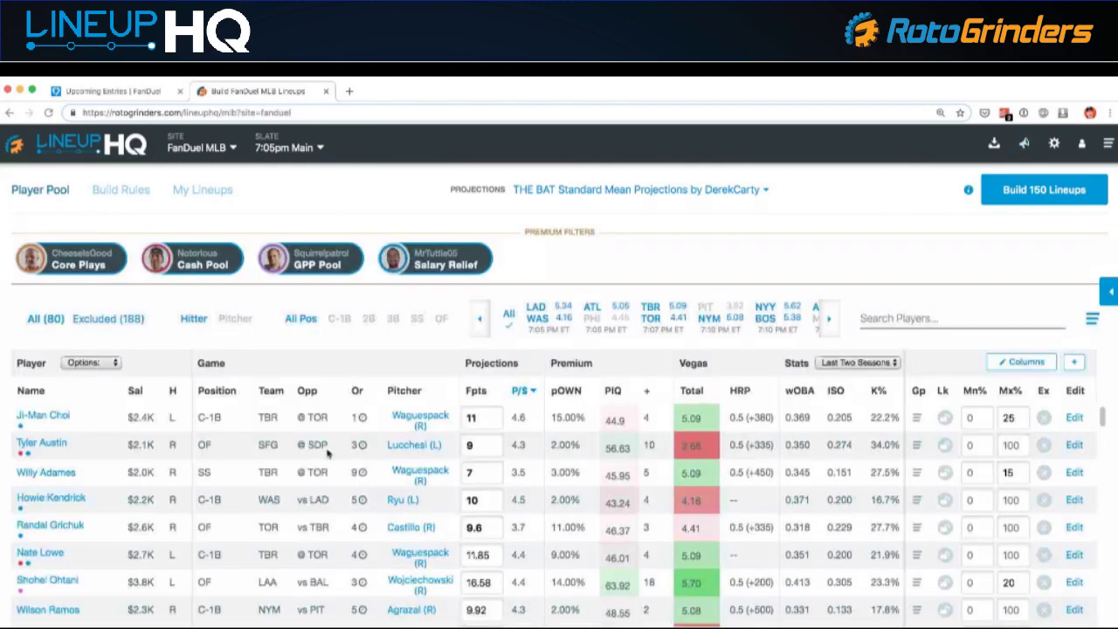
Review the player exposures and generated lineups of Build 6, and compare Lance Lynn's count with his minimum exposure target
left_click(208, 190)
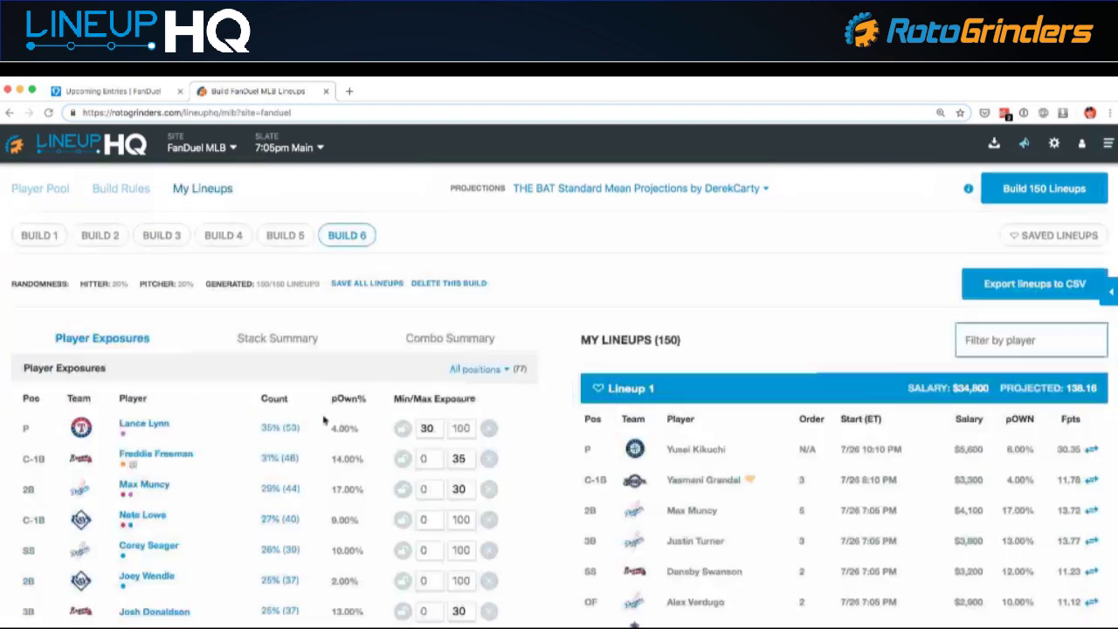
scroll(340, 400, "down", 2)
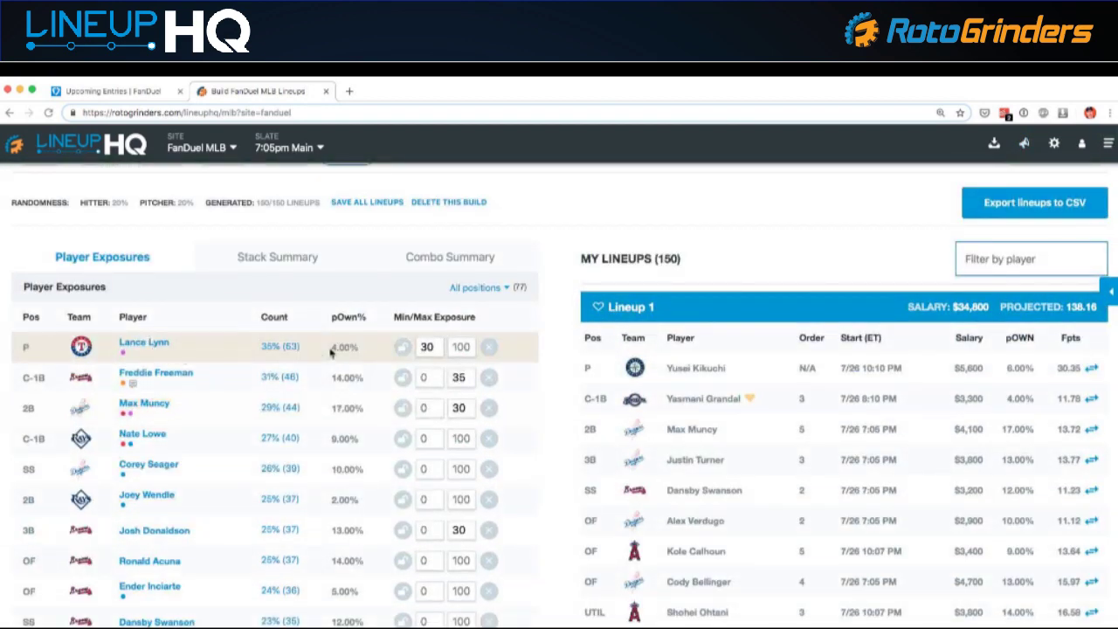
scroll(350, 332, "down", 1)
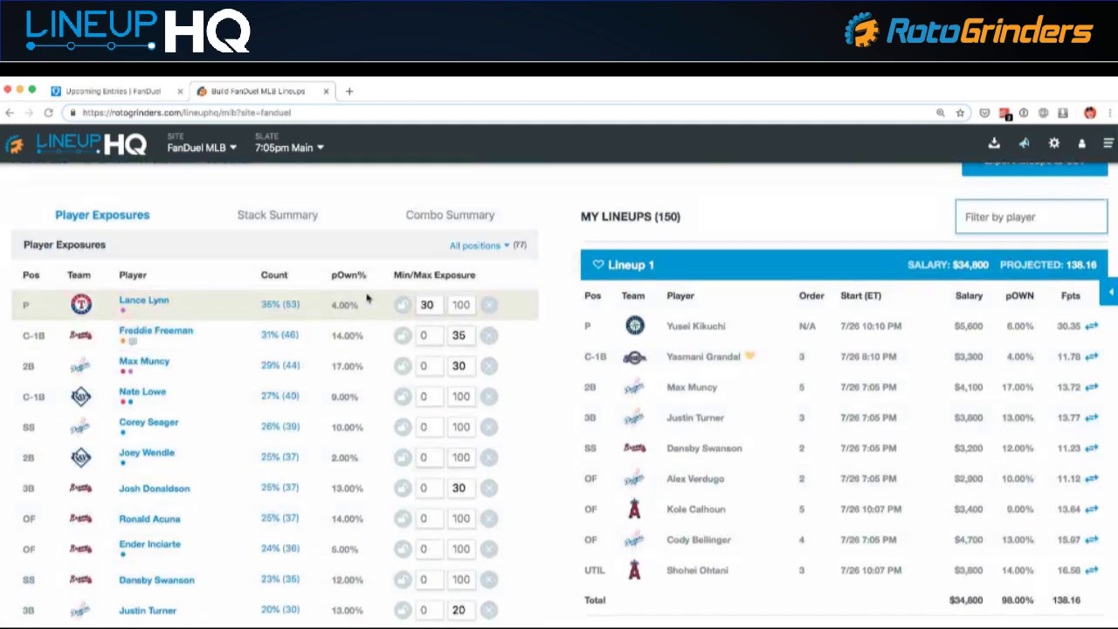
scroll(748, 357, "down", 15)
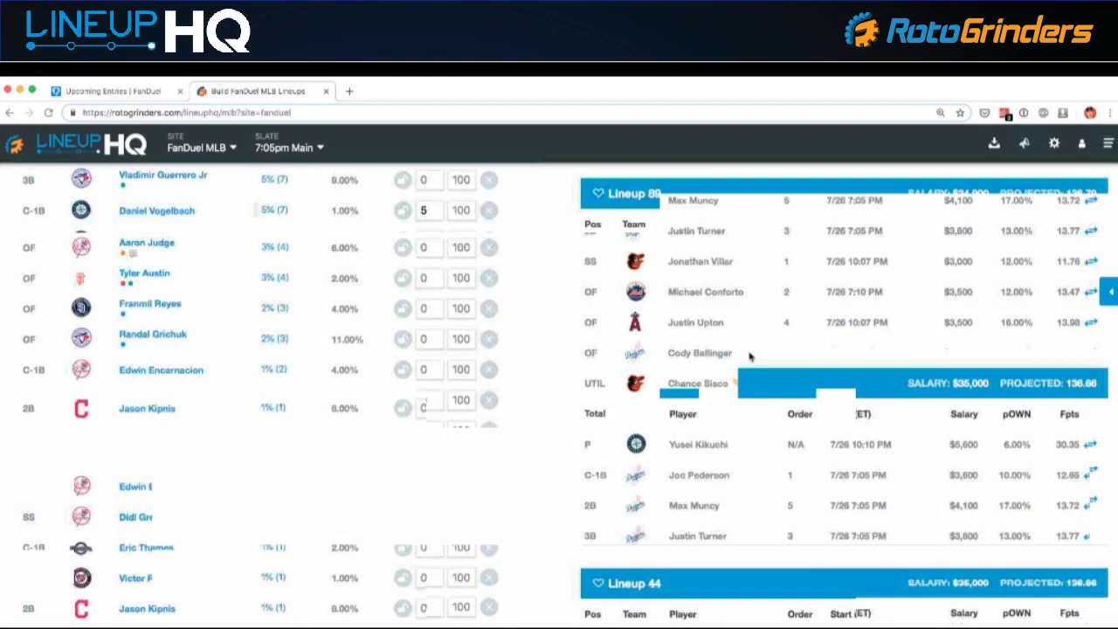
scroll(749, 356, "down", 5)
scroll(748, 356, "down", 5)
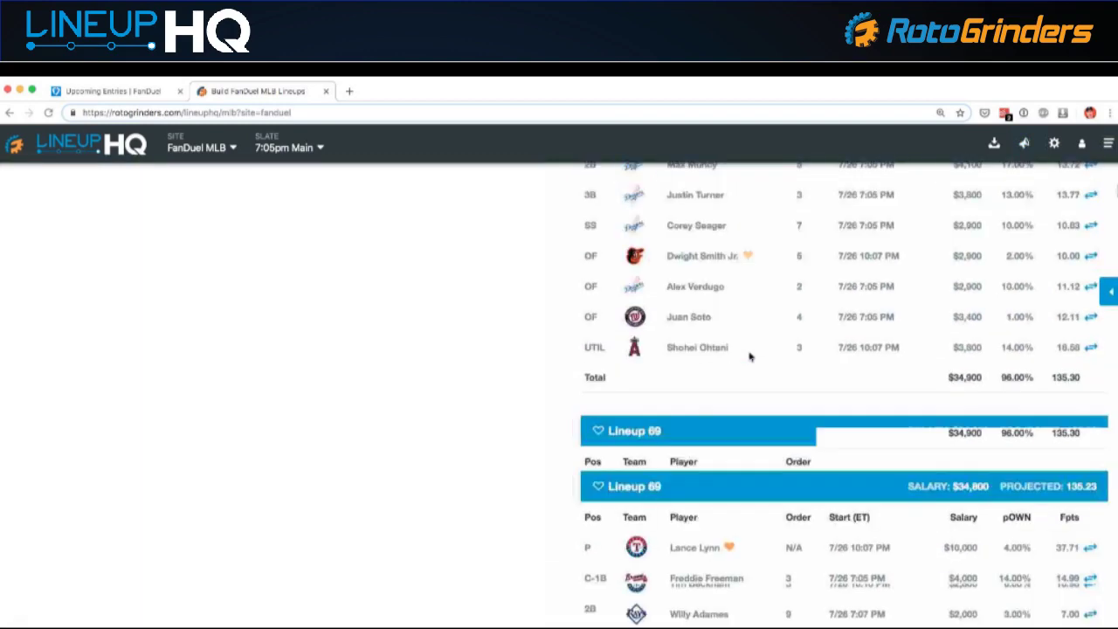
scroll(749, 356, "up", 20)
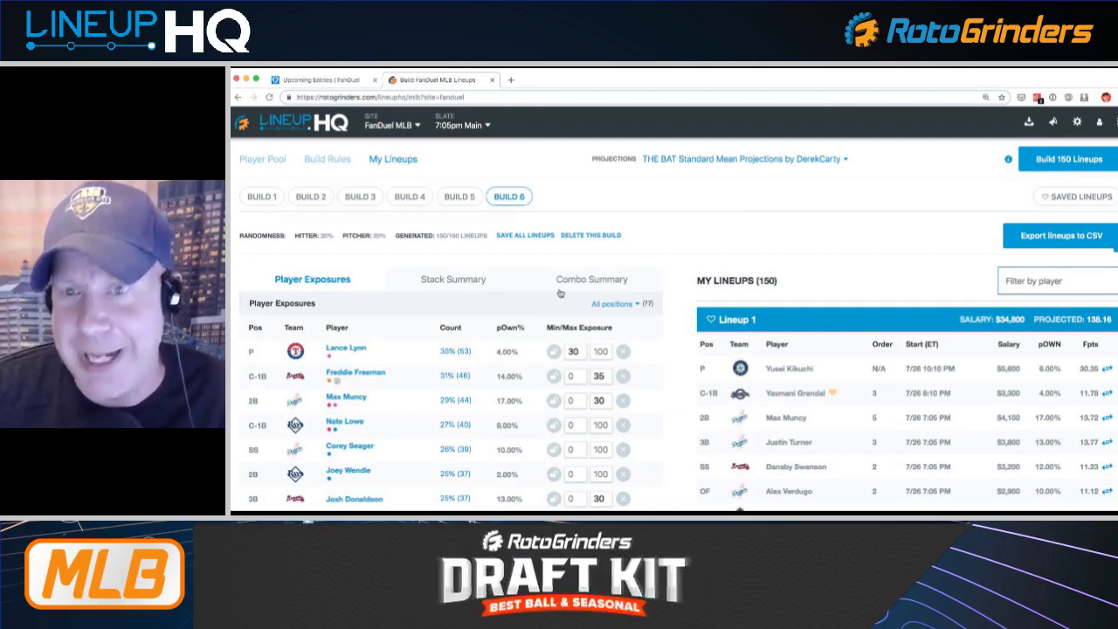
mouse_move(438, 352)
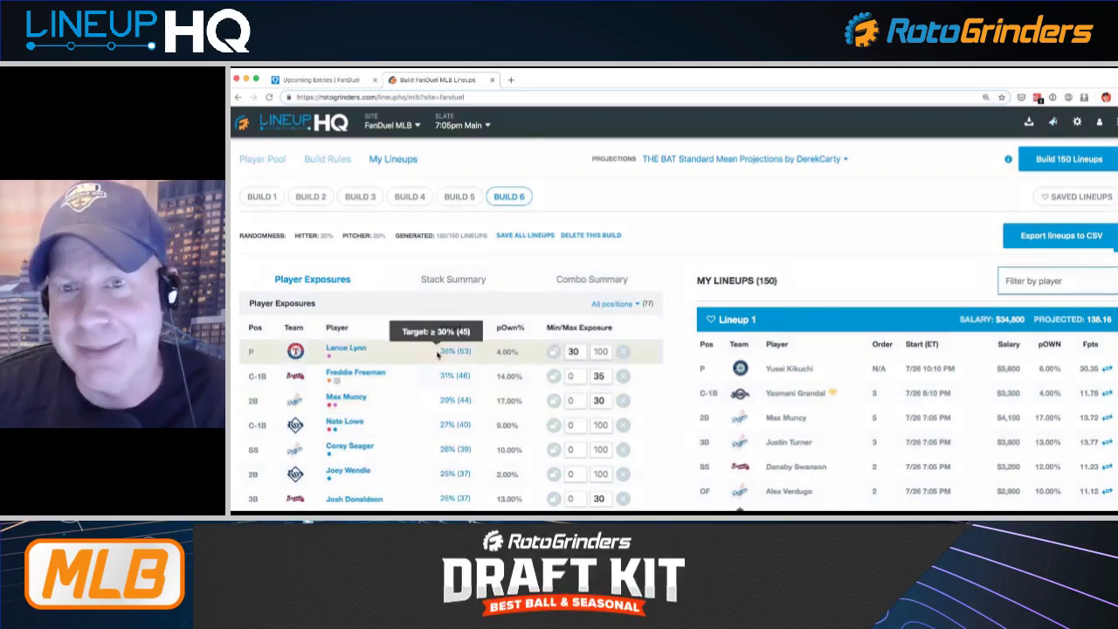
scroll(439, 354, "down", 1)
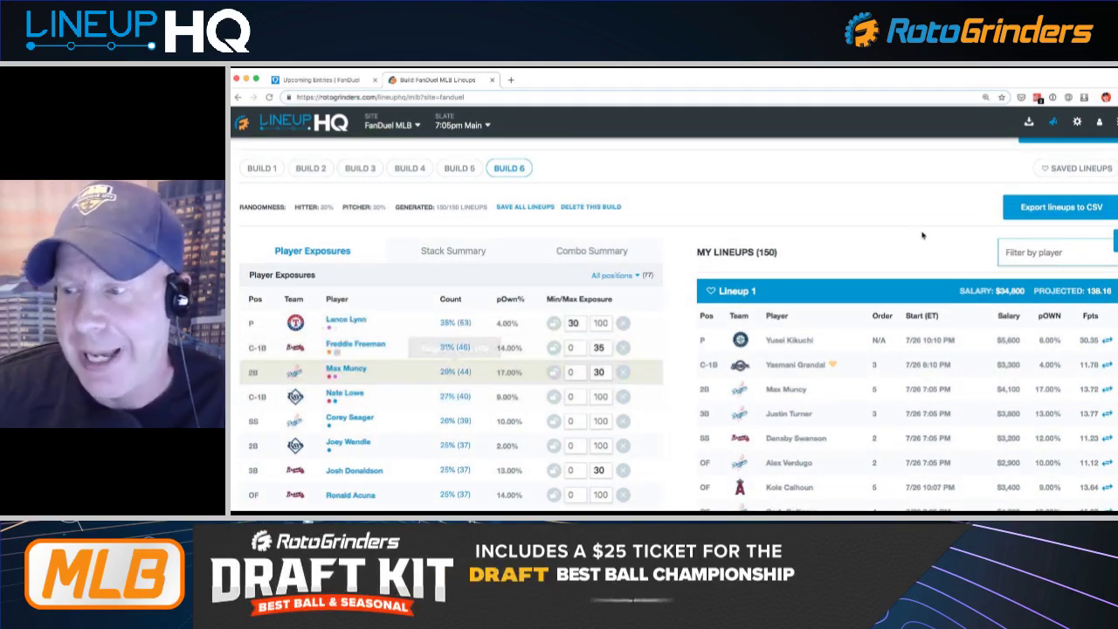
scroll(925, 235, "up", 1)
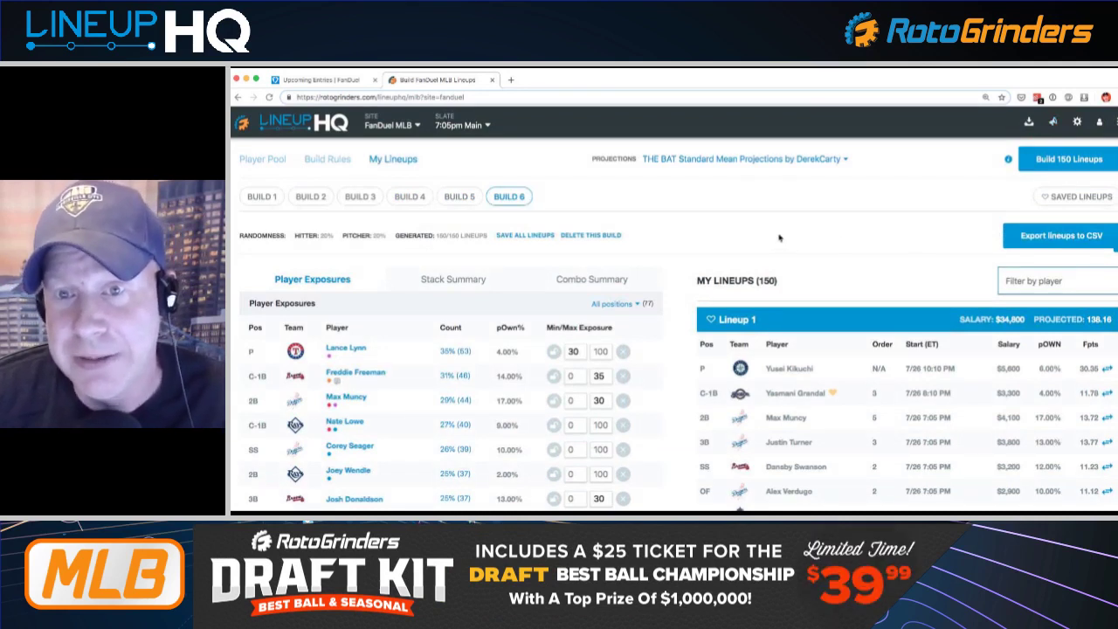